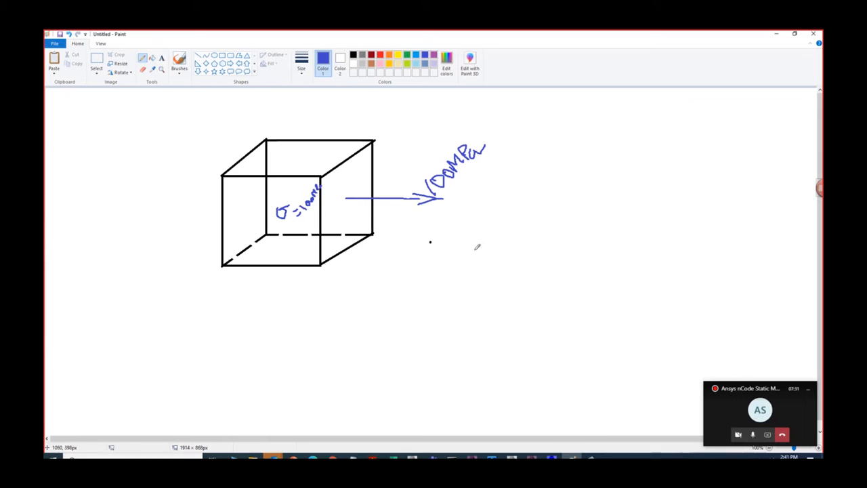
# - Draw blue σ and t axes beside the cube and sketch a constant stress line labelled 100
pyautogui.moveTo(478, 208)
pyautogui.mouseDown()
pyautogui.moveTo(482, 332)
pyautogui.moveTo(817, 315)
pyautogui.moveTo(800, 322)
pyautogui.moveTo(794, 340)
pyautogui.moveTo(801, 334)
pyautogui.mouseUp()
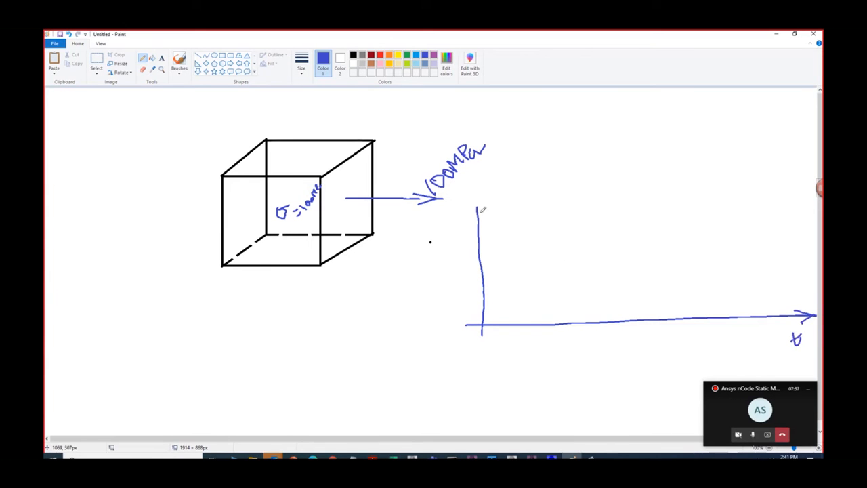
pyautogui.moveTo(473, 211)
pyautogui.mouseDown()
pyautogui.moveTo(477, 203)
pyautogui.moveTo(480, 212)
pyautogui.mouseUp()
pyautogui.moveTo(482, 287)
pyautogui.mouseDown()
pyautogui.moveTo(778, 278)
pyautogui.moveTo(468, 291)
pyautogui.moveTo(471, 279)
pyautogui.mouseUp()
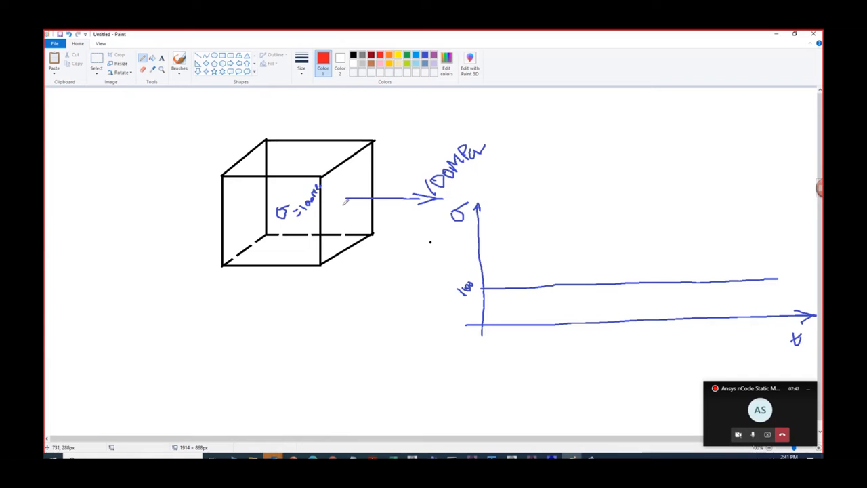
# - Draw a longer red load arrow from the cube labelled 200MPa and write =200MPa under the stress inside the cube
pyautogui.moveTo(342, 203); pyautogui.dragTo(529, 210)
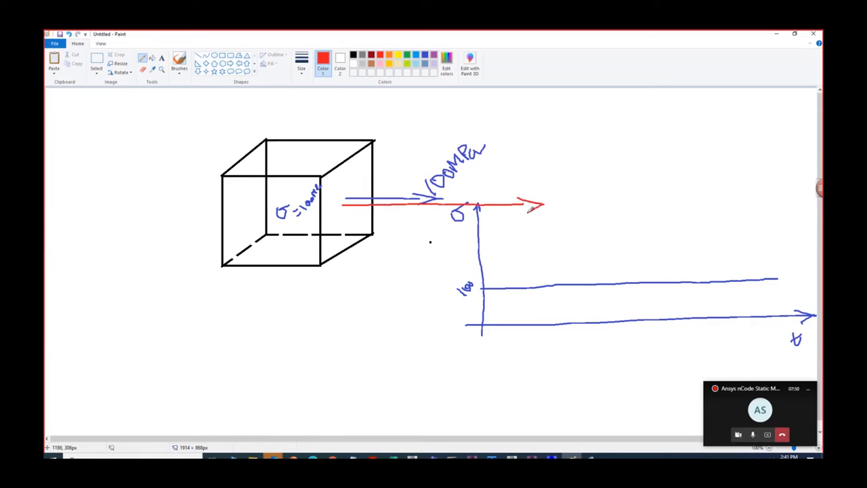
pyautogui.moveTo(529, 169)
pyautogui.mouseDown()
pyautogui.moveTo(556, 129)
pyautogui.moveTo(572, 123)
pyautogui.mouseUp()
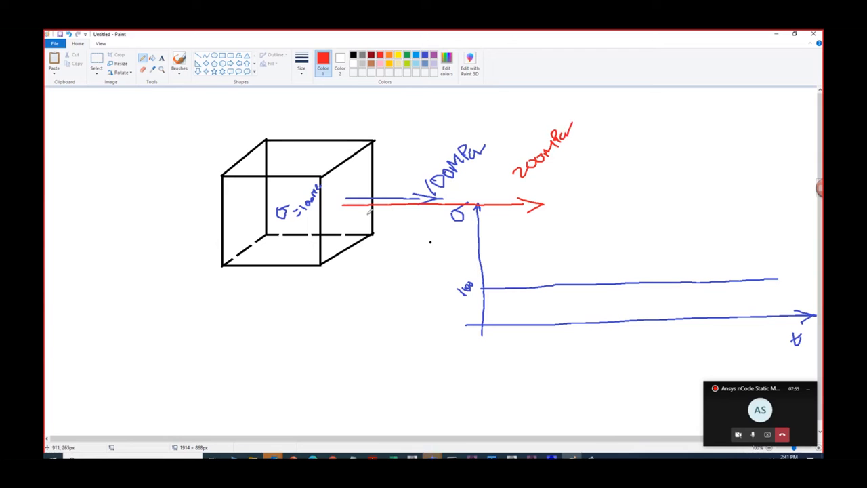
pyautogui.moveTo(305, 226); pyautogui.dragTo(340, 192)
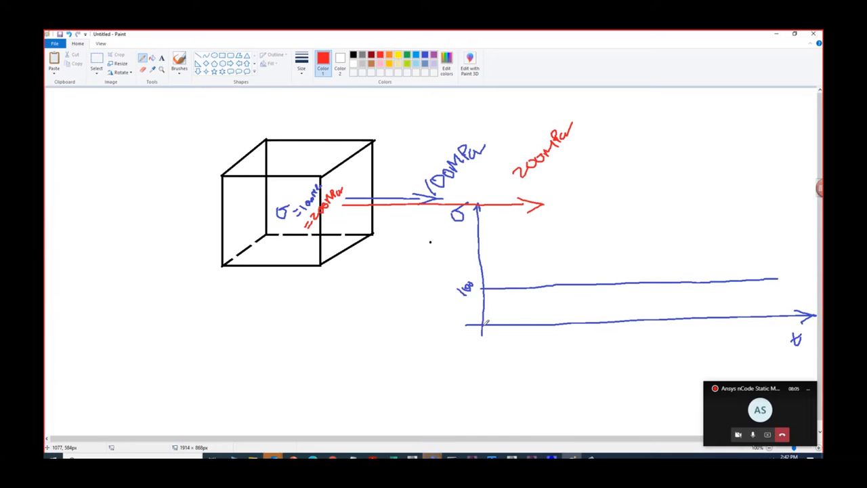
# - Sketch a red sine wave from the graph's origin and mark its peak +200 and its trough -200
pyautogui.moveTo(484, 325)
pyautogui.mouseDown()
pyautogui.moveTo(515, 250)
pyautogui.moveTo(575, 302)
pyautogui.moveTo(616, 359)
pyautogui.moveTo(643, 372)
pyautogui.moveTo(691, 267)
pyautogui.moveTo(730, 243)
pyautogui.moveTo(787, 359)
pyautogui.mouseUp()
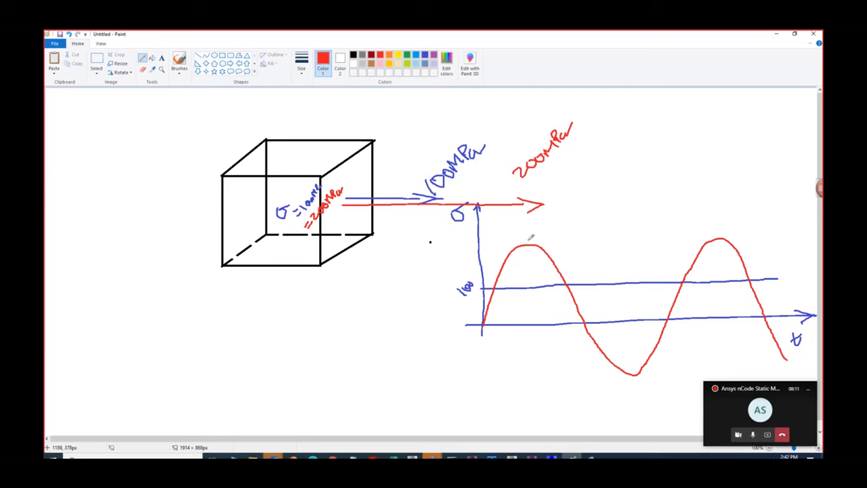
pyautogui.moveTo(533, 241); pyautogui.dragTo(529, 249)
pyautogui.moveTo(537, 238)
pyautogui.mouseDown()
pyautogui.moveTo(567, 231)
pyautogui.moveTo(562, 216)
pyautogui.moveTo(574, 205)
pyautogui.mouseUp()
pyautogui.moveTo(634, 369); pyautogui.dragTo(633, 397)
pyautogui.moveTo(638, 388)
pyautogui.mouseDown()
pyautogui.moveTo(652, 394)
pyautogui.moveTo(667, 379)
pyautogui.mouseUp()
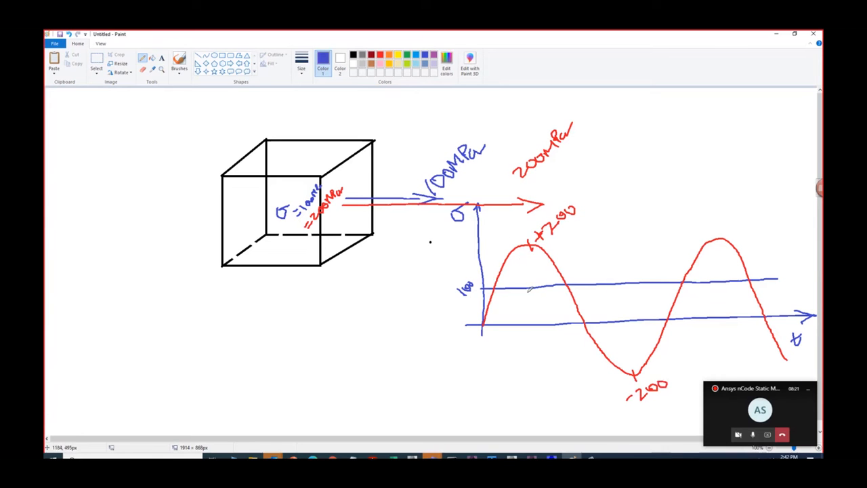
# - Sketch a purple wave staying above the time axis, marking a peak 200 and a trough 0
pyautogui.click(434, 57)
pyautogui.moveTo(482, 324); pyautogui.dragTo(495, 279)
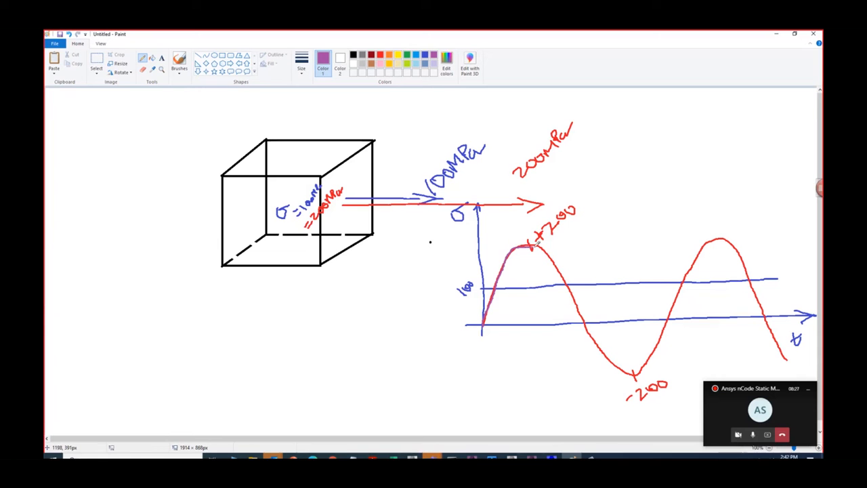
pyautogui.moveTo(565, 268); pyautogui.dragTo(580, 305)
pyautogui.moveTo(607, 314); pyautogui.dragTo(621, 278)
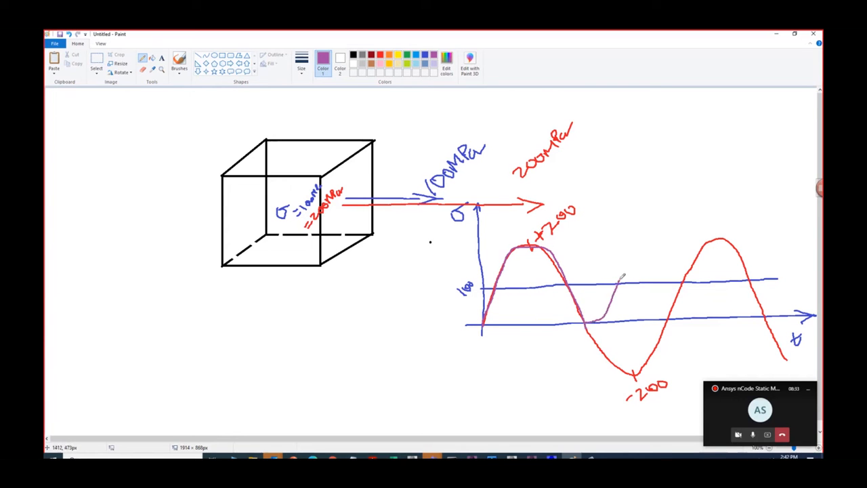
pyautogui.moveTo(639, 245)
pyautogui.mouseDown()
pyautogui.moveTo(680, 262)
pyautogui.moveTo(713, 317)
pyautogui.moveTo(732, 310)
pyautogui.moveTo(762, 245)
pyautogui.moveTo(813, 315)
pyautogui.mouseUp()
pyautogui.moveTo(652, 238); pyautogui.dragTo(652, 248)
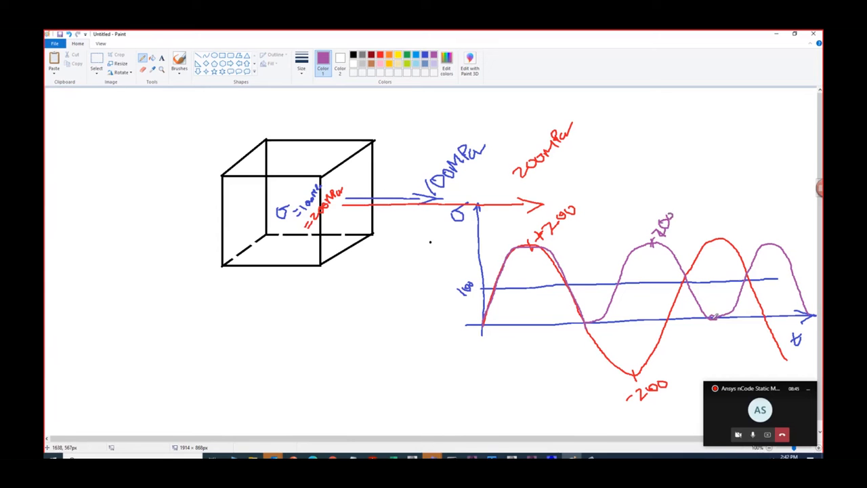
pyautogui.moveTo(712, 323)
pyautogui.mouseDown()
pyautogui.moveTo(719, 331)
pyautogui.moveTo(714, 324)
pyautogui.mouseUp()
# - Switch to the SpaceClaim design of the unsaved Workbench project and sketch a 100 mm by 100 mm rectangle from the origin
pyautogui.moveTo(552, 457)
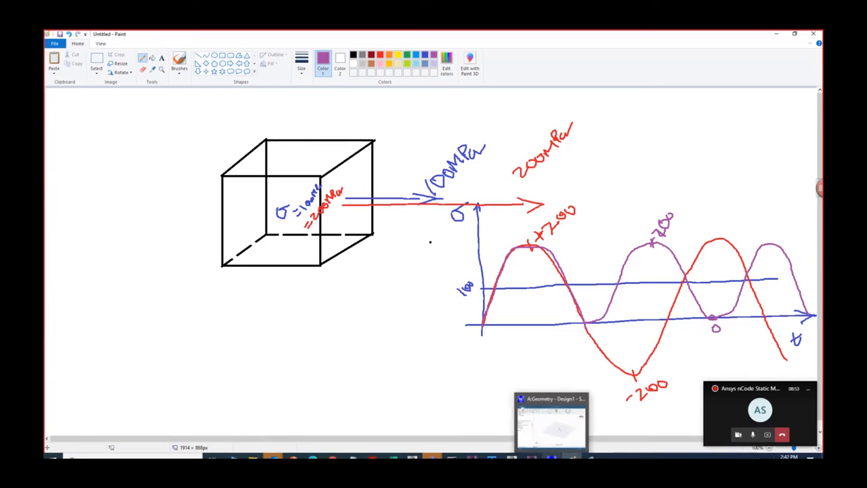
pyautogui.moveTo(512, 456)
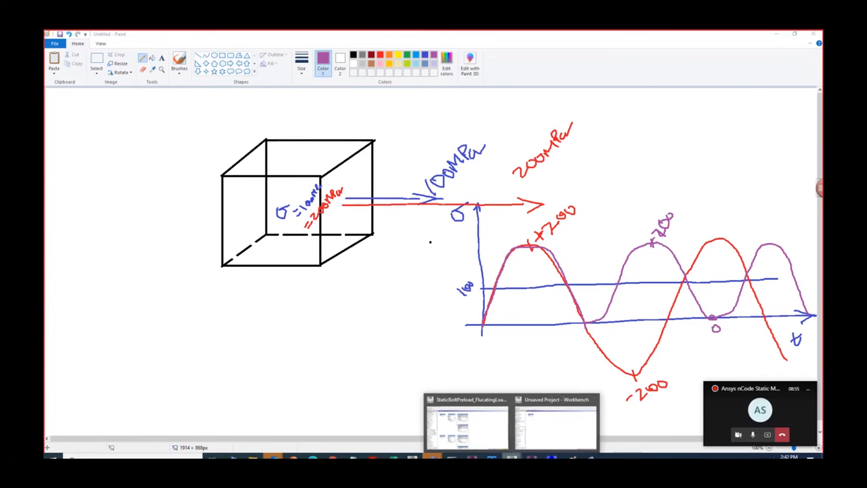
pyautogui.click(545, 438)
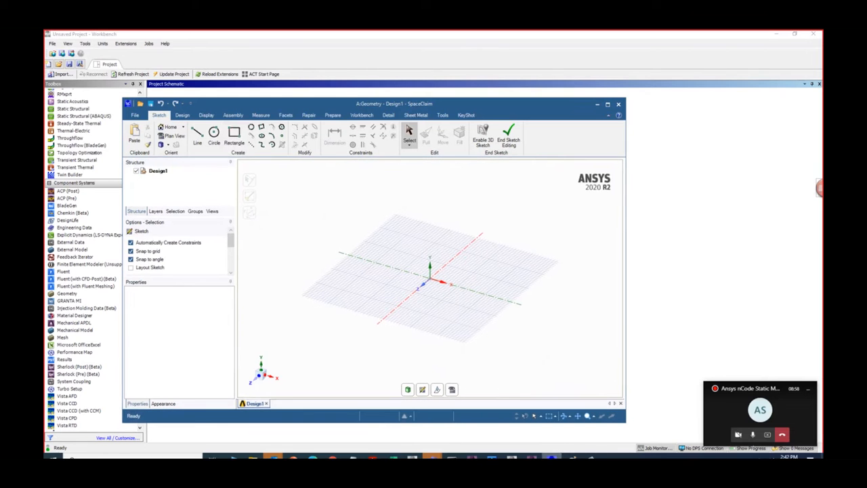
pyautogui.click(237, 134)
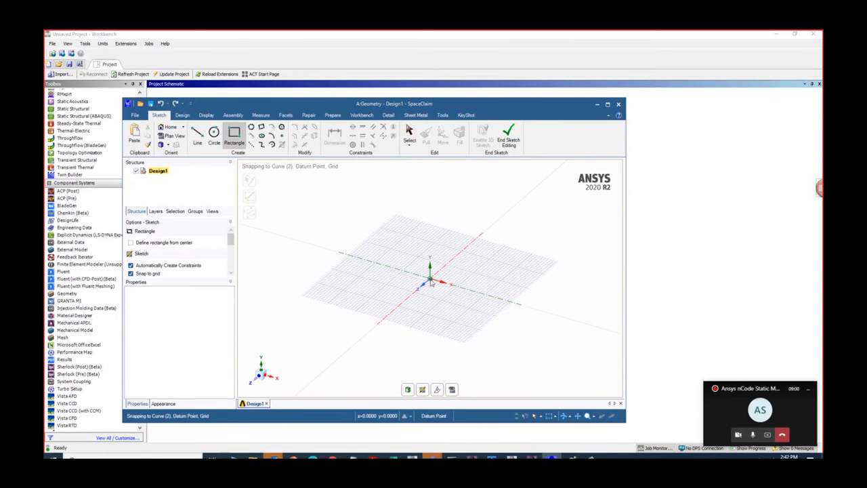
pyautogui.click(427, 277)
pyautogui.write('19mm')
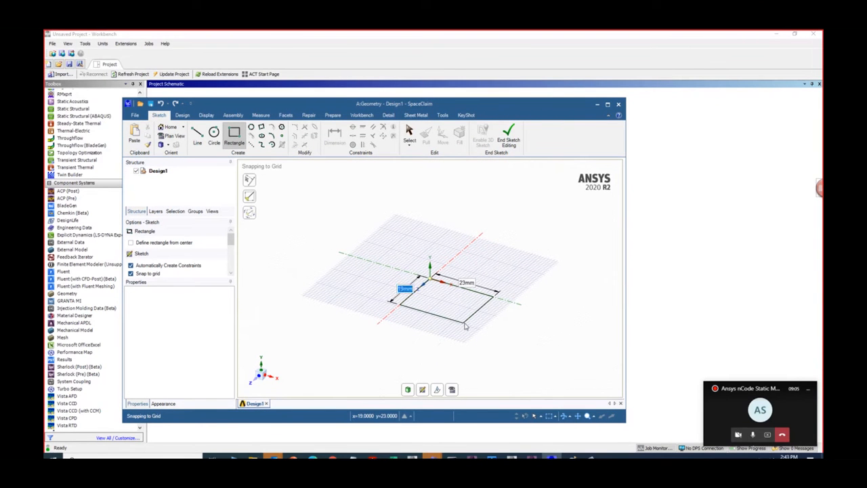
pyautogui.press('Tab')
pyautogui.write('100')
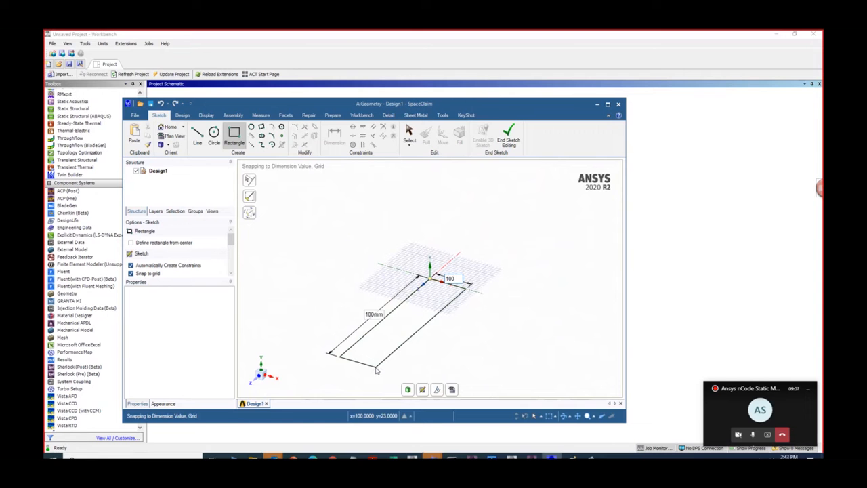
pyautogui.press('Return')
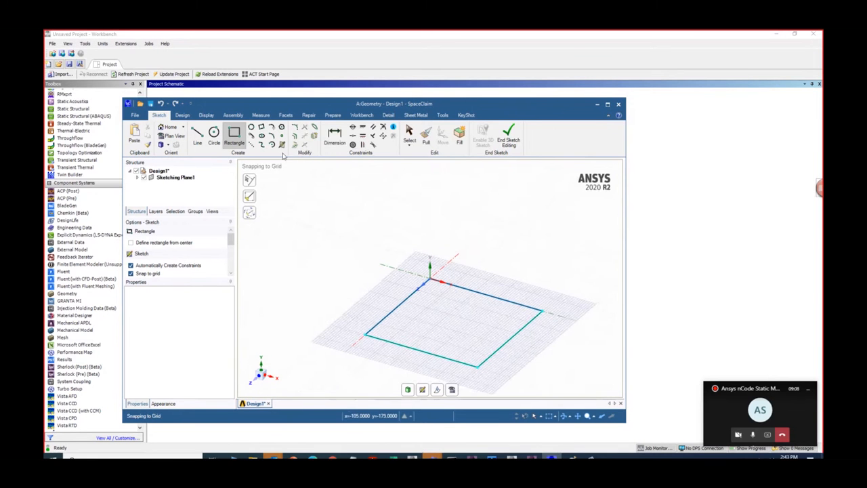
# - Pull the square face upward 100 mm to make a solid cube
pyautogui.click(426, 138)
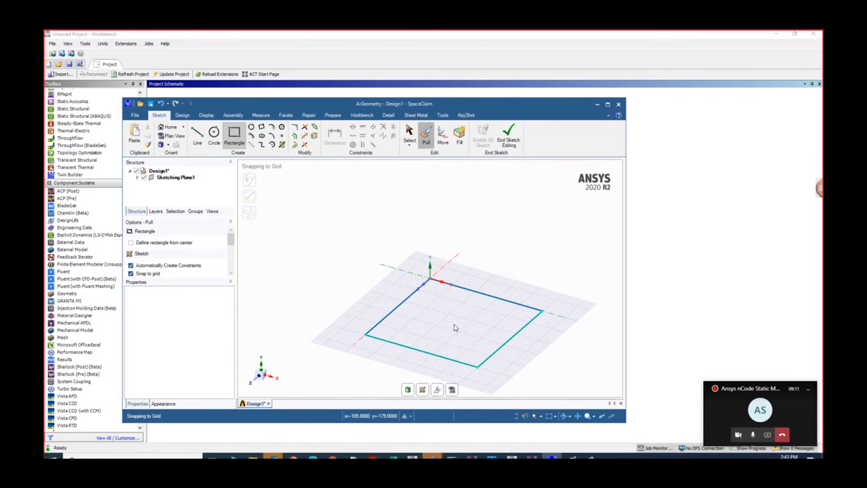
pyautogui.click(456, 328)
pyautogui.moveTo(456, 326); pyautogui.dragTo(459, 272)
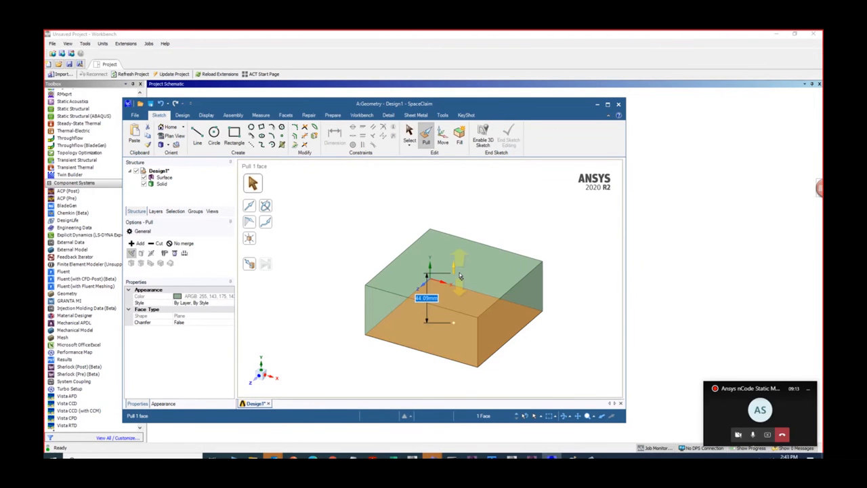
pyautogui.write('100')
pyautogui.press('Return')
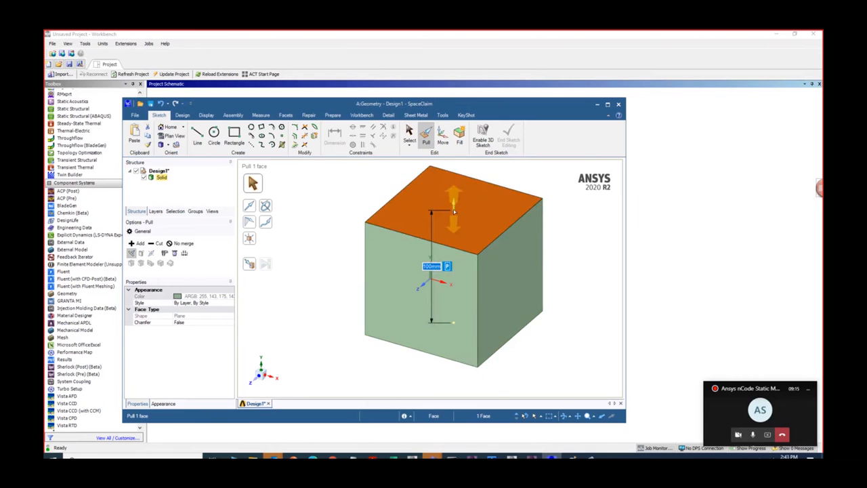
pyautogui.press('Escape')
# - Return to Workbench and add a Static Structural system linked to the existing Geometry cell
pyautogui.click(656, 206)
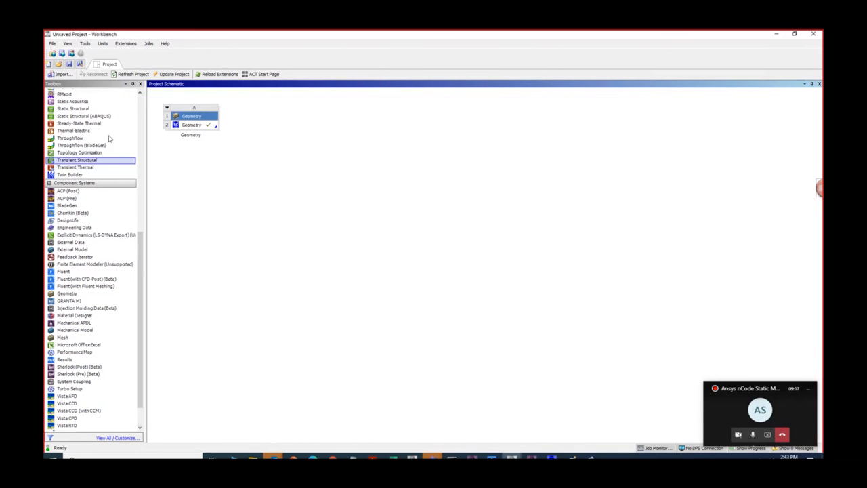
pyautogui.scroll(2, 79, 172)
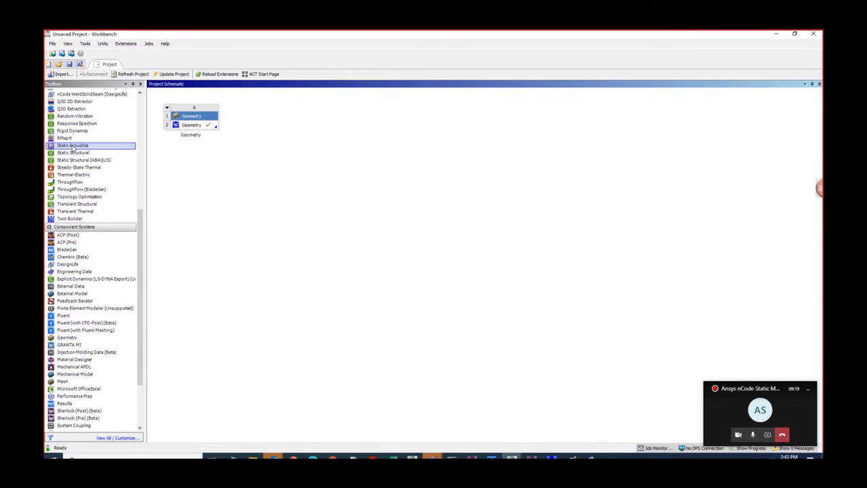
pyautogui.moveTo(72, 157); pyautogui.dragTo(193, 126)
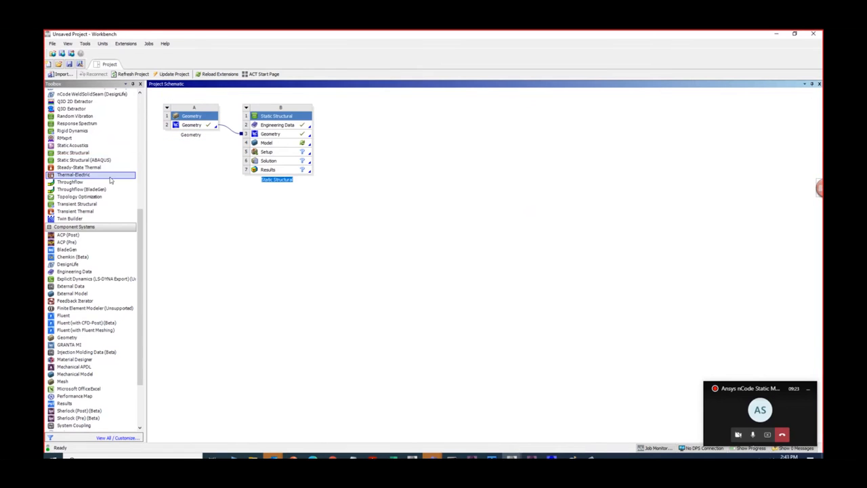
# - Save the project as Temp_1 in the Dele folder on the D: drive
pyautogui.scroll(7, 112, 180)
pyautogui.click(52, 43)
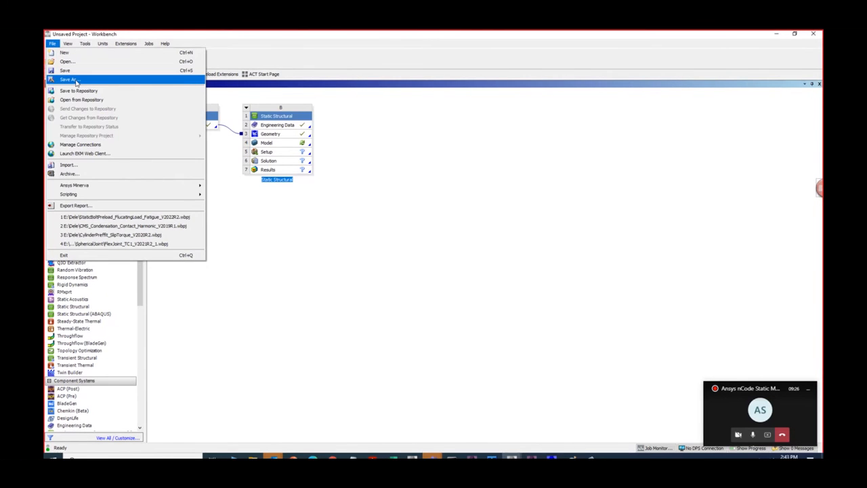
pyautogui.click(70, 80)
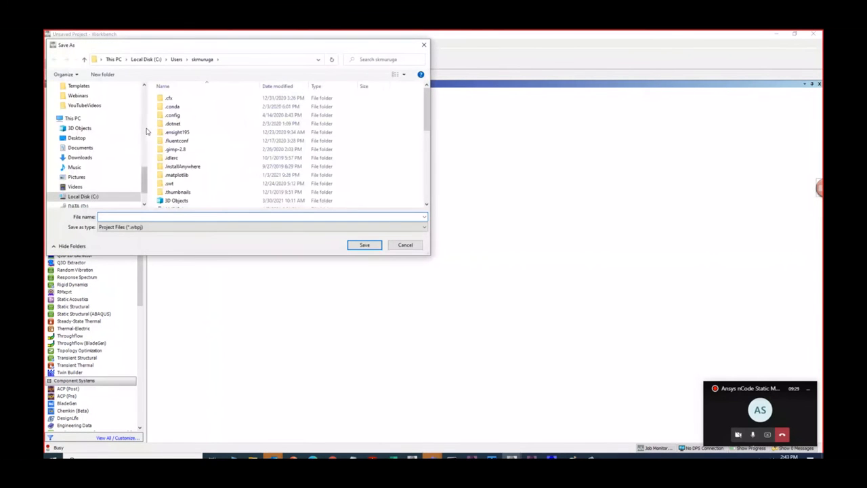
pyautogui.moveTo(147, 128); pyautogui.dragTo(70, 128)
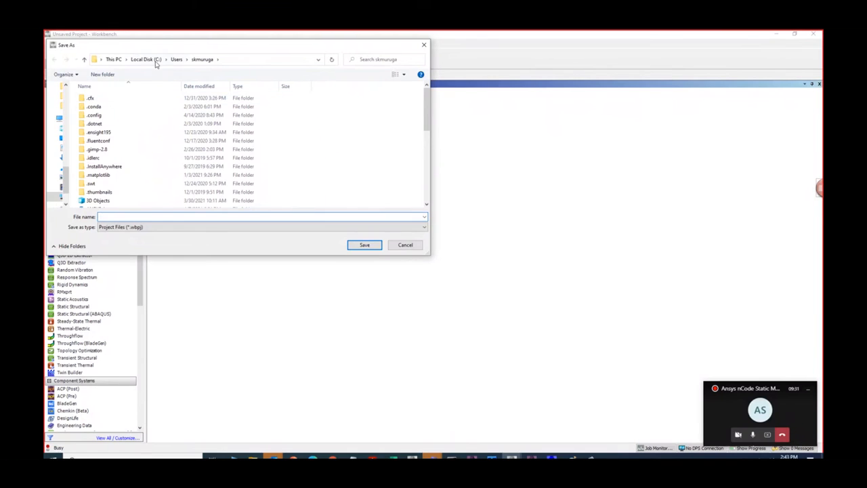
pyautogui.click(155, 218)
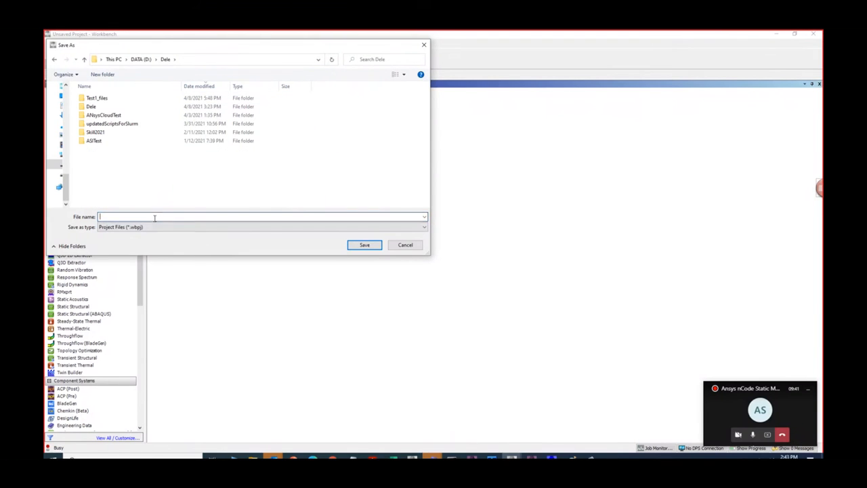
pyautogui.write('Tem')
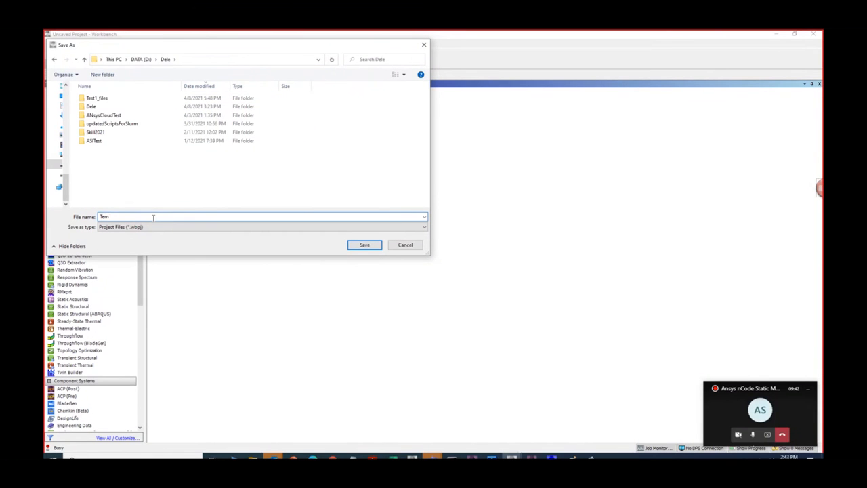
pyautogui.write('p_1')
pyautogui.press('Return')
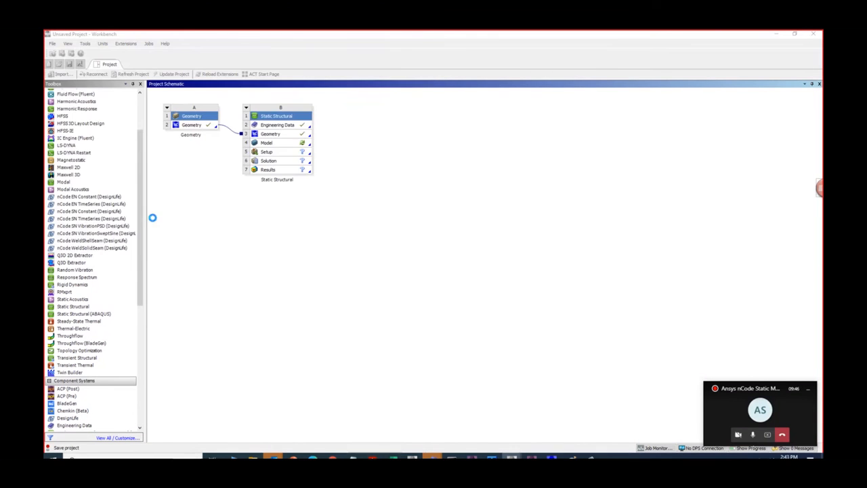
# - Open the Static Structural system's Model for editing in Mechanical
pyautogui.rightClick(298, 142)
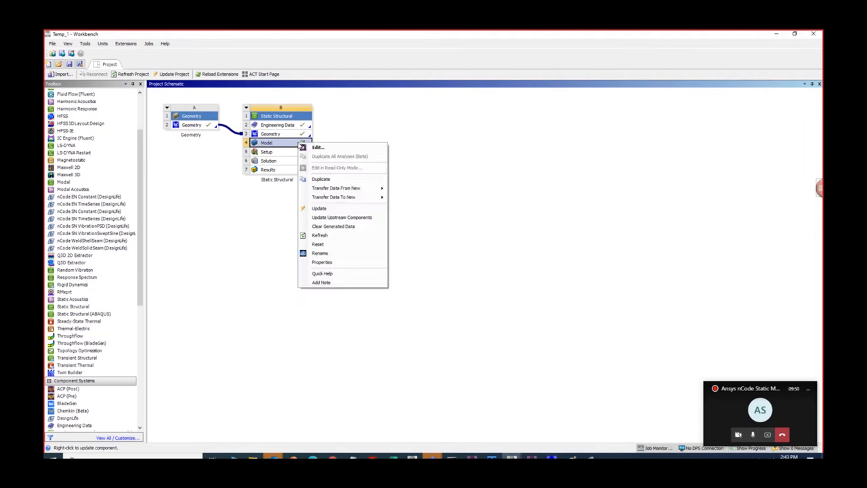
pyautogui.click(319, 148)
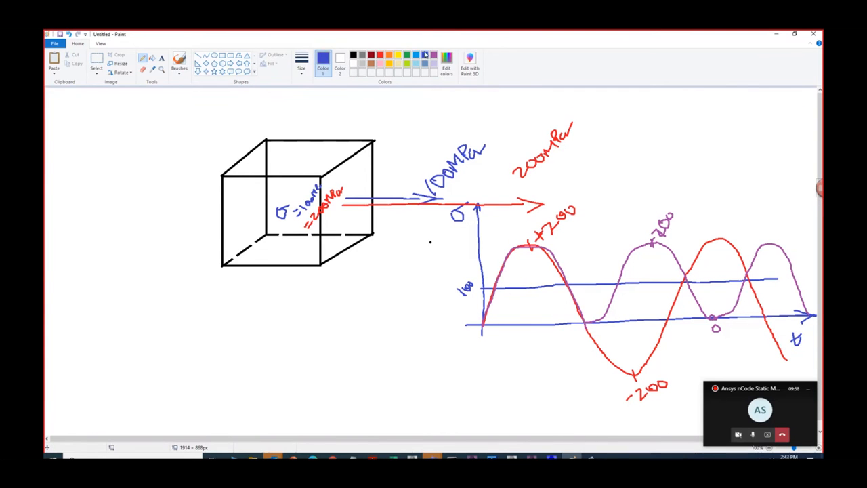
# - In the Paint sketch, draw a short blue and a longer red arrow pointing outward from the cube face opposite the loads
pyautogui.moveTo(252, 200); pyautogui.dragTo(192, 198)
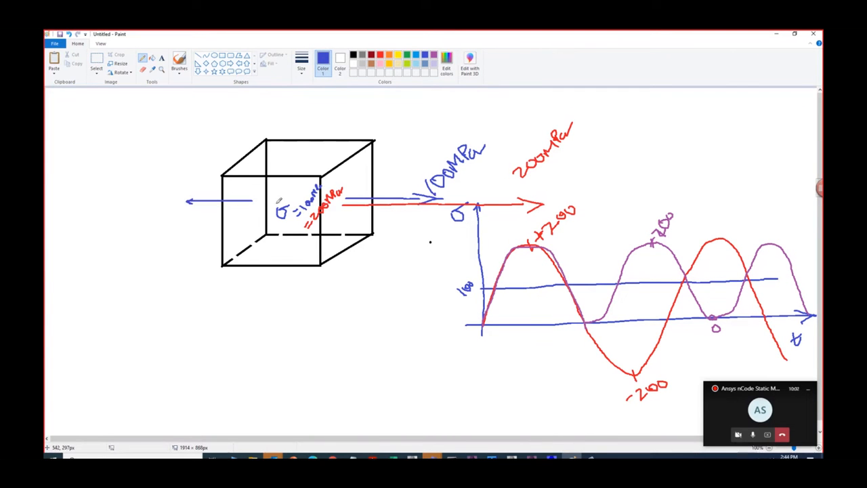
pyautogui.click(381, 56)
pyautogui.moveTo(257, 214); pyautogui.dragTo(137, 213)
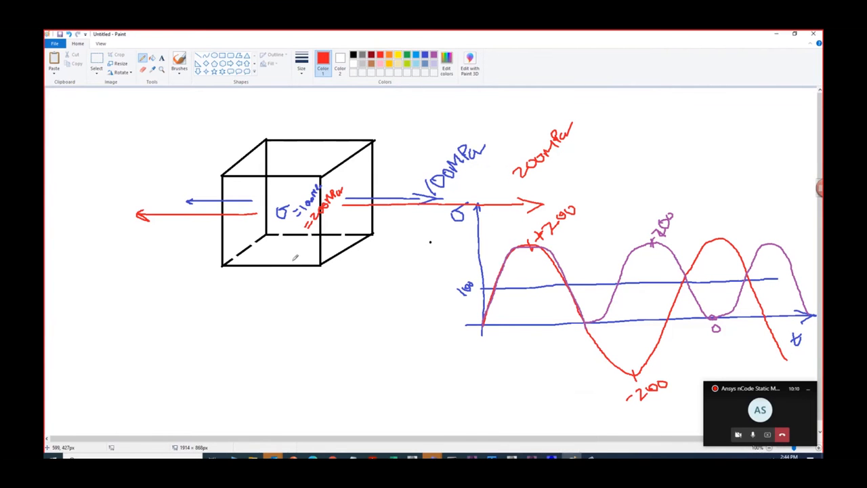
pyautogui.click(361, 54)
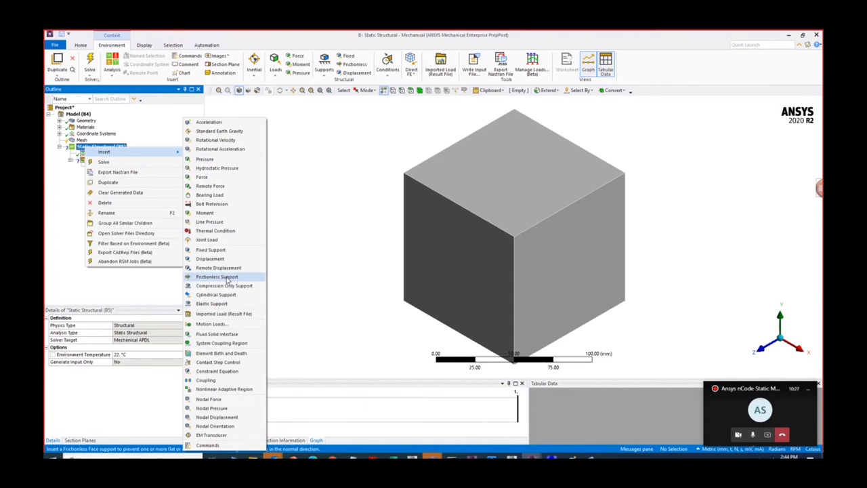
# - Add a frictionless support to the static structural analysis and scope it to three mutually adjacent faces of the cube
pyautogui.click(352, 291)
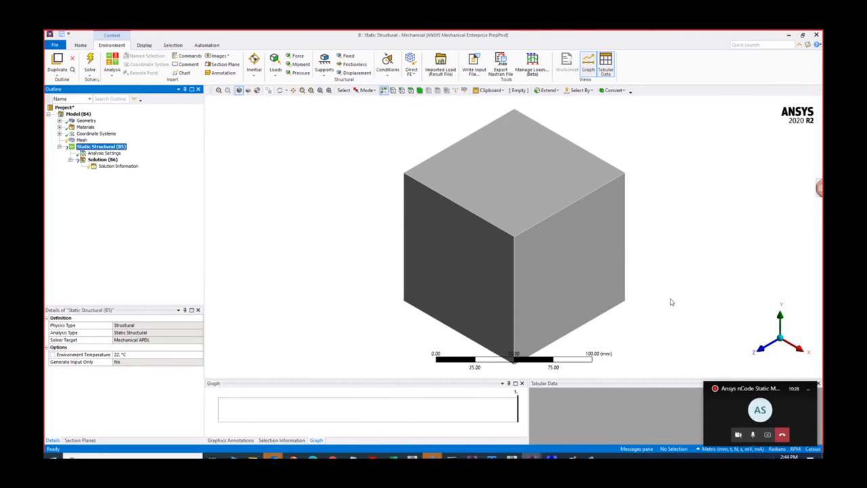
pyautogui.moveTo(652, 294); pyautogui.dragTo(551, 296, button='middle')
pyautogui.click(545, 292)
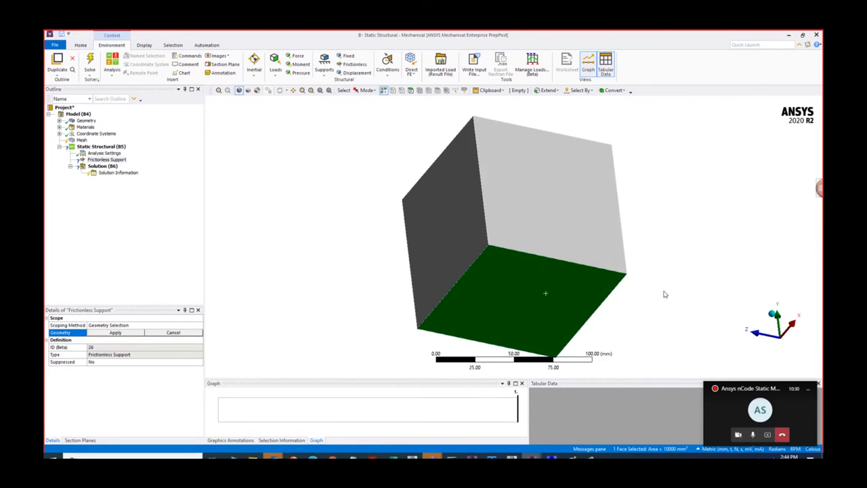
pyautogui.moveTo(664, 294); pyautogui.dragTo(805, 276, button='middle')
pyautogui.keyDown('ctrl'); pyautogui.click(589, 257); pyautogui.keyUp('ctrl')
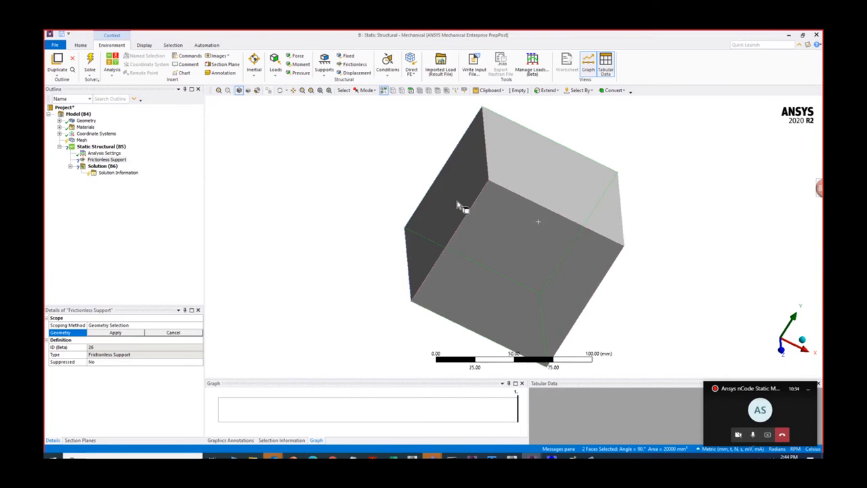
pyautogui.keyDown('ctrl'); pyautogui.click(458, 206); pyautogui.keyUp('ctrl')
pyautogui.click(115, 332)
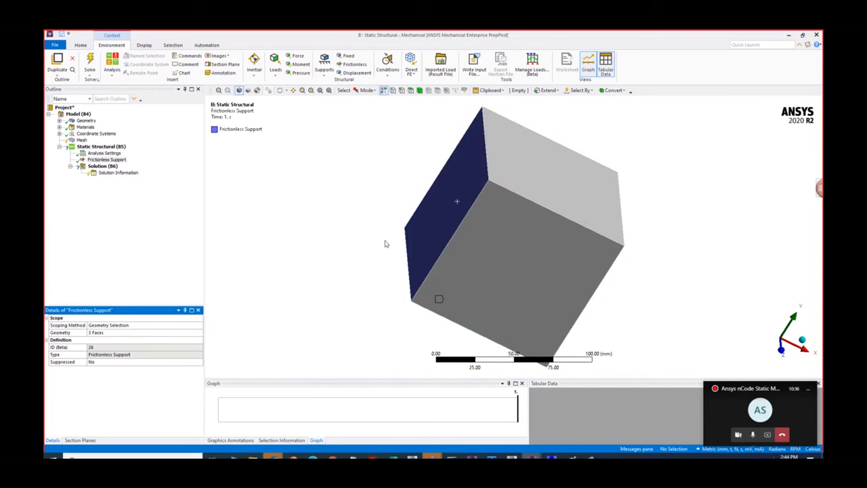
# - Insert a pressure load in the static structural analysis and scope it to the cube face facing positive X
pyautogui.moveTo(385, 244); pyautogui.dragTo(310, 237, button='middle')
pyautogui.rightClick(101, 147)
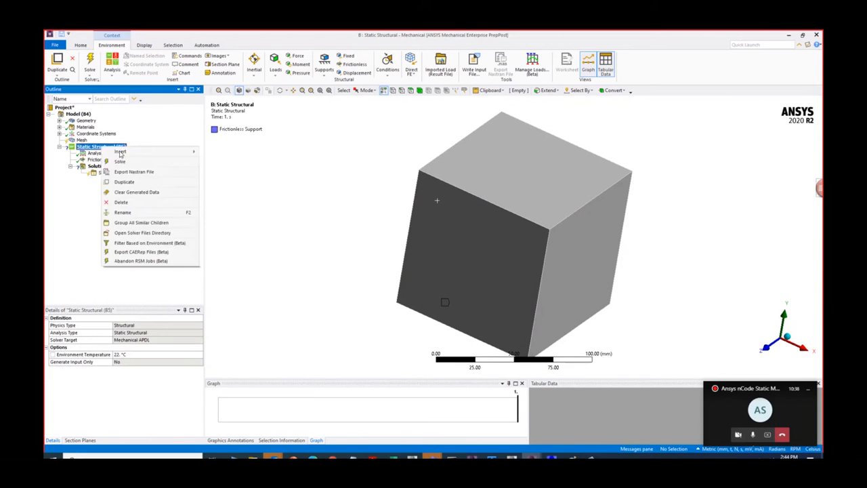
pyautogui.moveTo(120, 153)
pyautogui.click(234, 157)
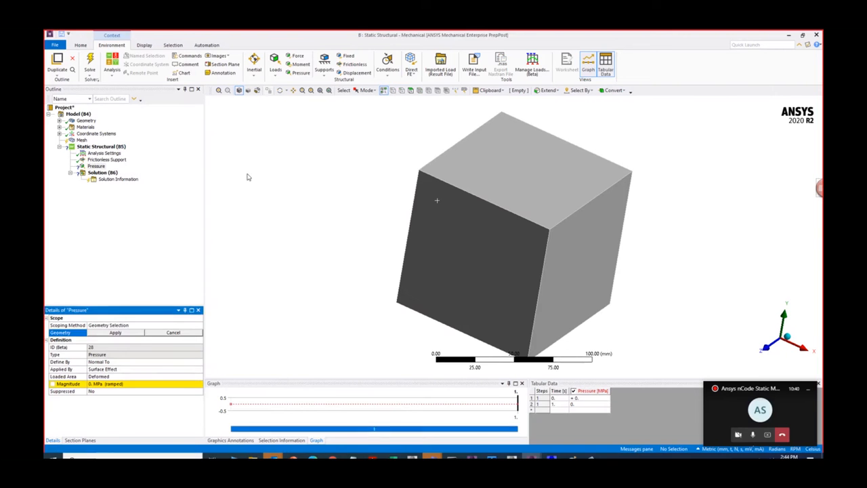
pyautogui.click(590, 233)
pyautogui.click(127, 334)
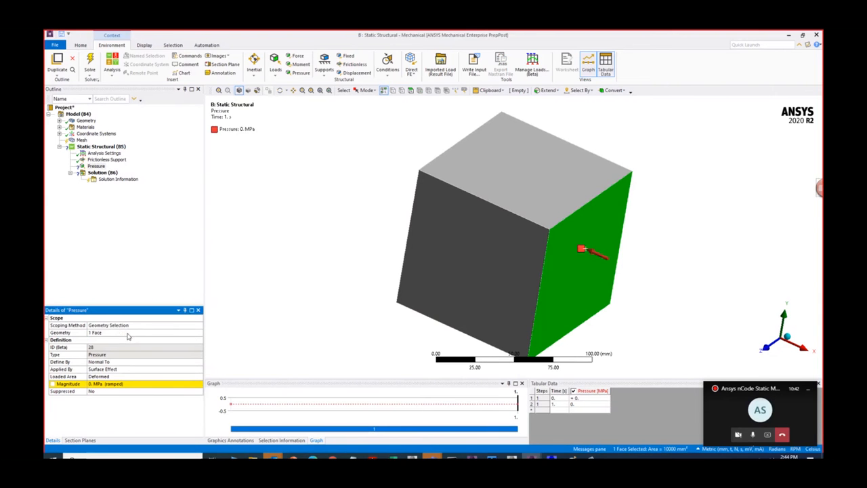
# - Set the pressure load's magnitude to 100 MPa
pyautogui.click(140, 385)
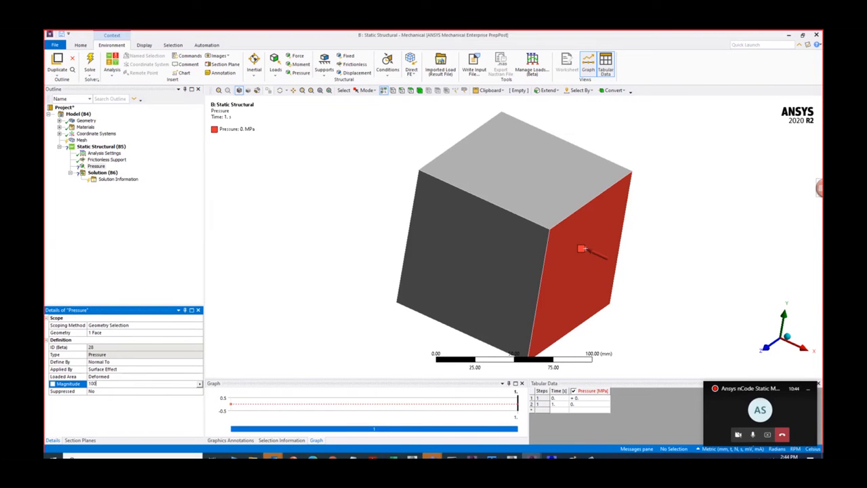
pyautogui.write('100')
pyautogui.press('Return')
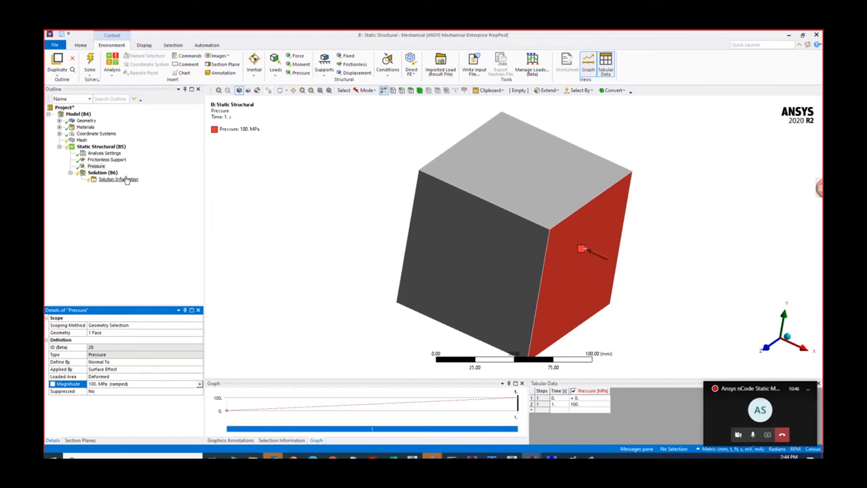
# - Reverse the load into tension by setting its tabular pressure at 1 s to -100 MPa
pyautogui.moveTo(582, 261); pyautogui.dragTo(584, 279, button='middle')
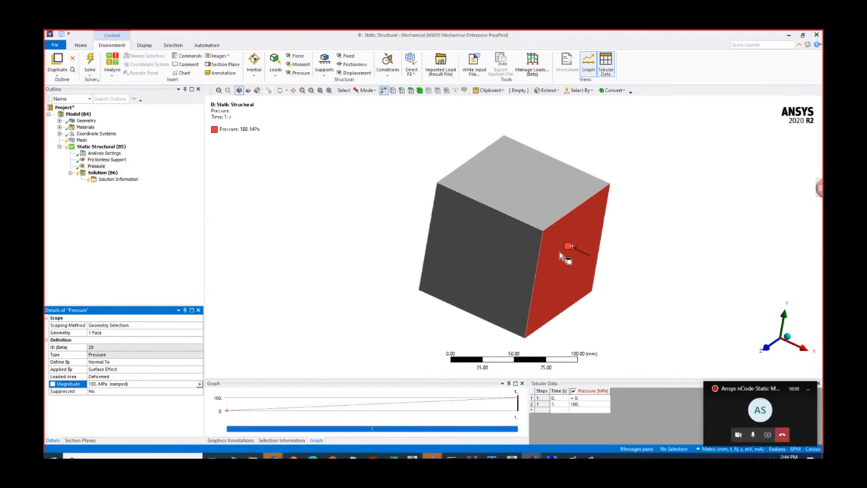
pyautogui.doubleClick(573, 405)
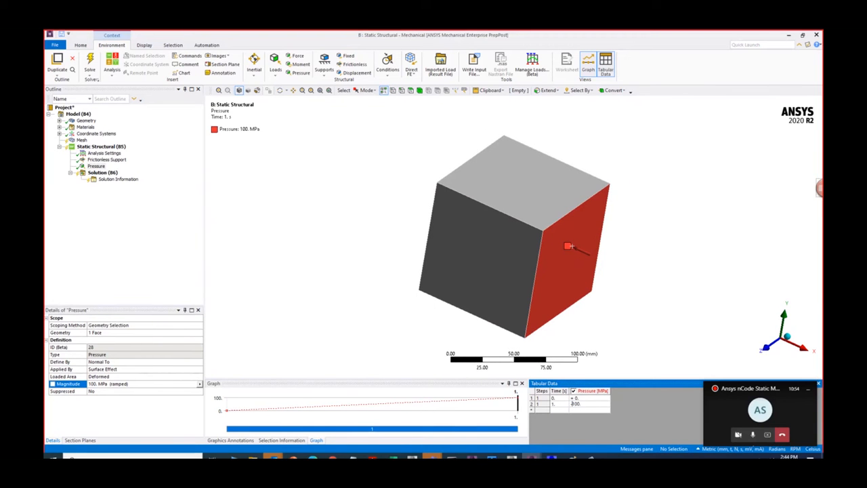
pyautogui.write('-100')
pyautogui.press('Return')
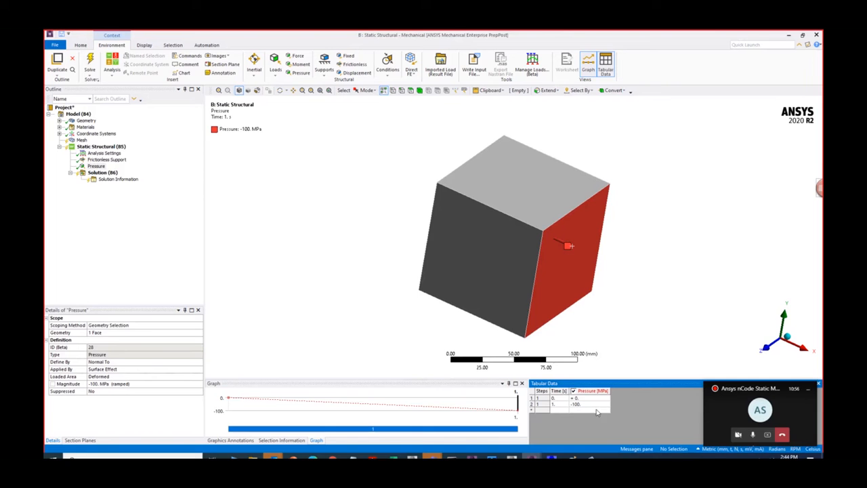
# - Insert a second pressure load and scope it to the same positive X face of the cube
pyautogui.click(104, 148)
pyautogui.rightClick(104, 147)
pyautogui.click(91, 167)
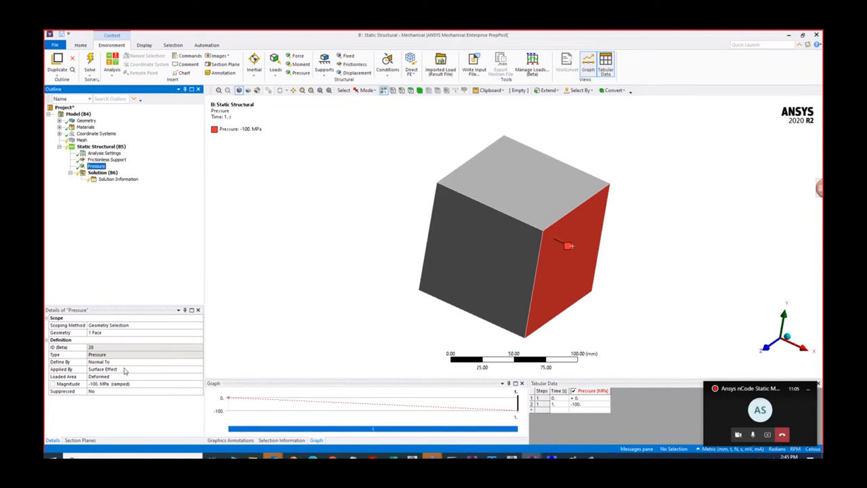
pyautogui.rightClick(102, 147)
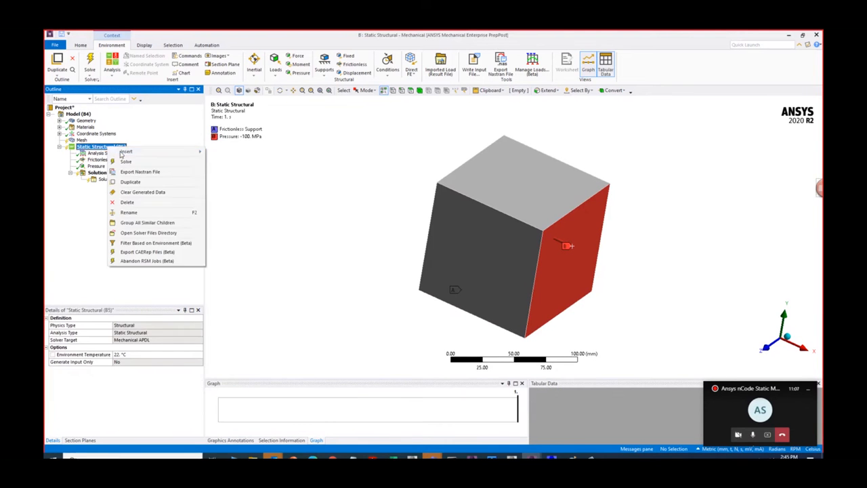
pyautogui.moveTo(126, 151)
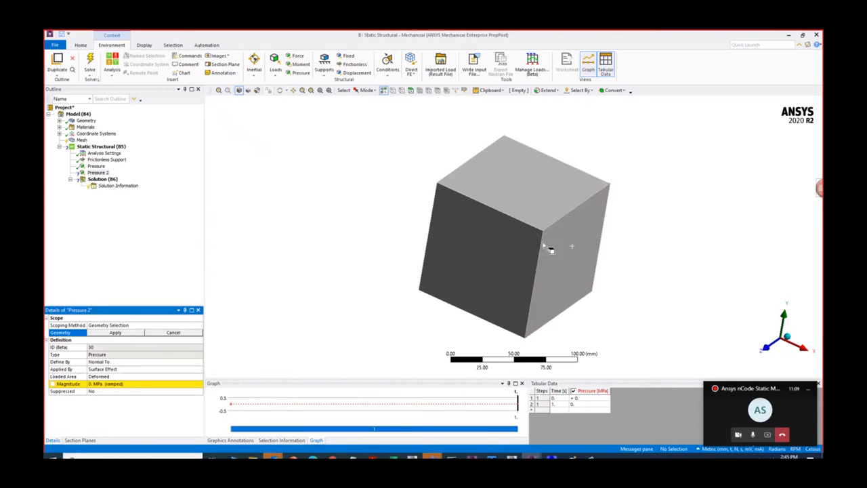
pyautogui.click(561, 230)
pyautogui.click(131, 333)
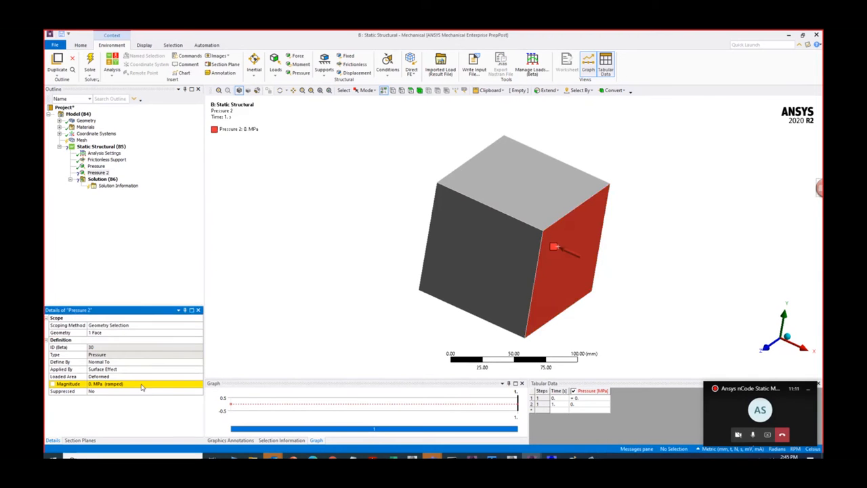
# - Set the second pressure load's magnitude to -200 MPa
pyautogui.click(139, 384)
pyautogui.write('200')
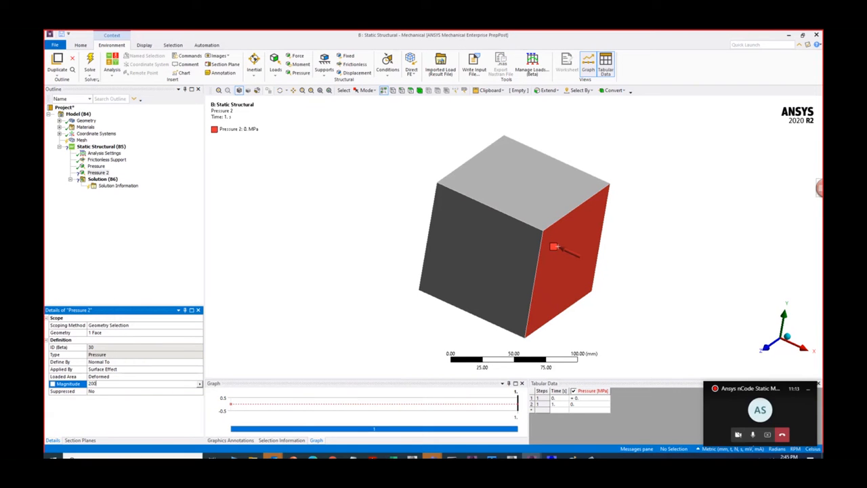
pyautogui.press('Left')
pyautogui.write('-')
pyautogui.press('Return')
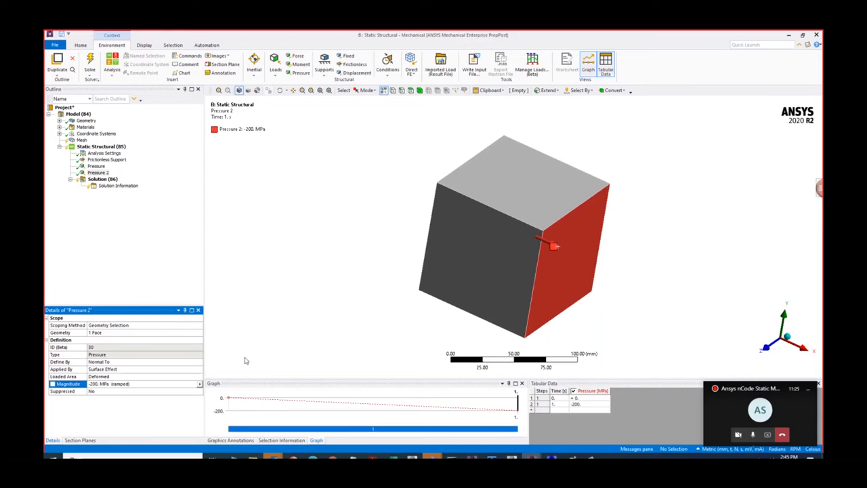
# - Change the second pressure load's Applied By option to Direct
pyautogui.click(97, 166)
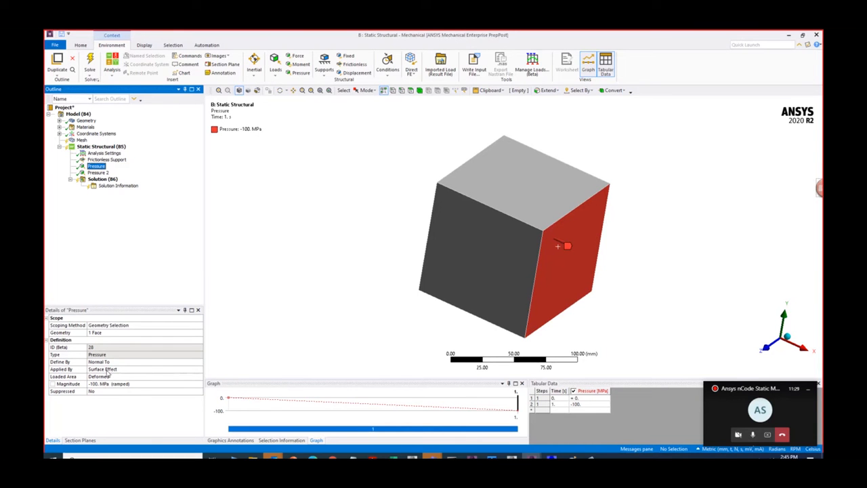
pyautogui.click(99, 173)
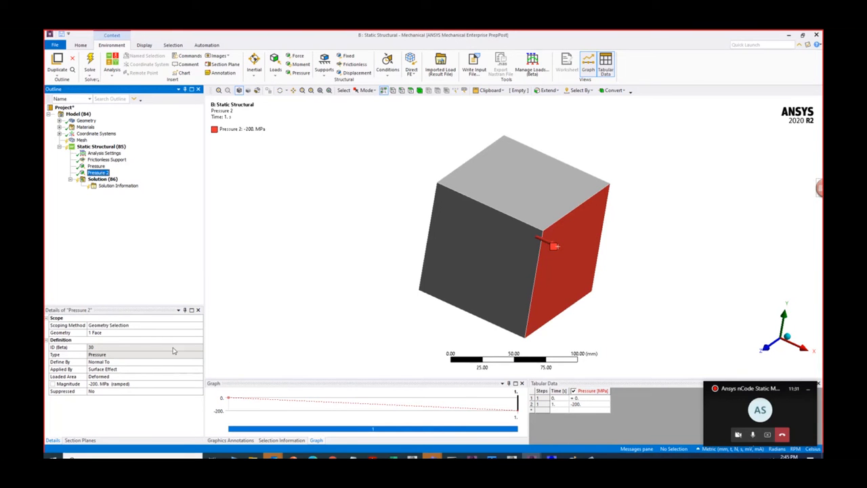
pyautogui.click(176, 370)
pyautogui.click(201, 370)
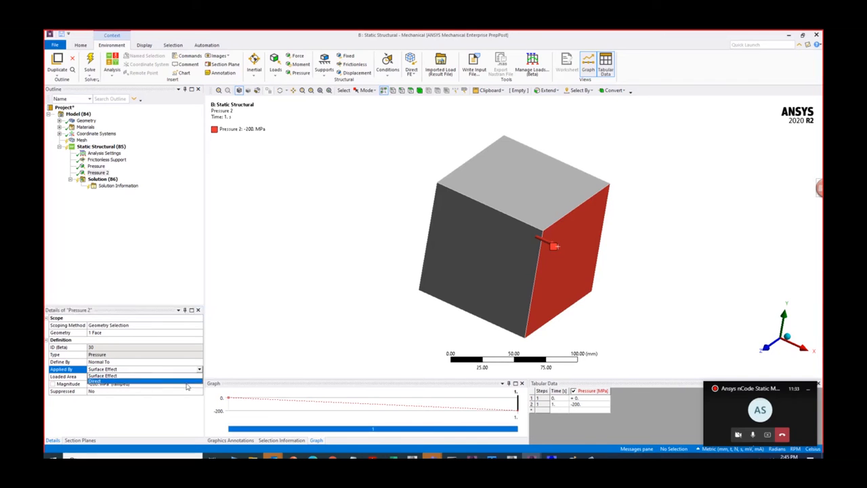
pyautogui.click(188, 382)
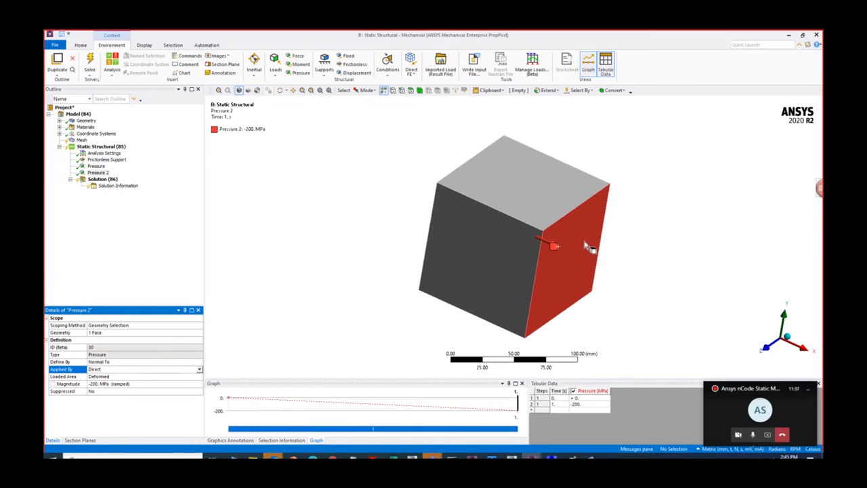
# - Set the number of steps in the analysis settings to 2
pyautogui.click(109, 156)
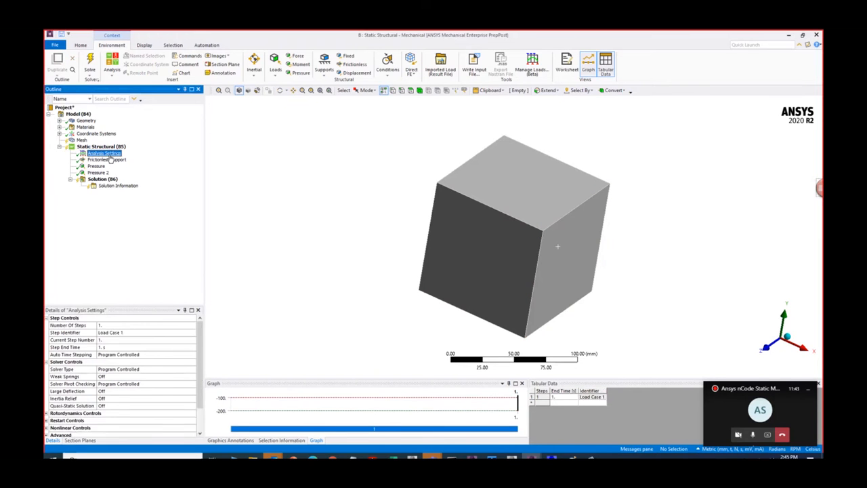
pyautogui.click(153, 326)
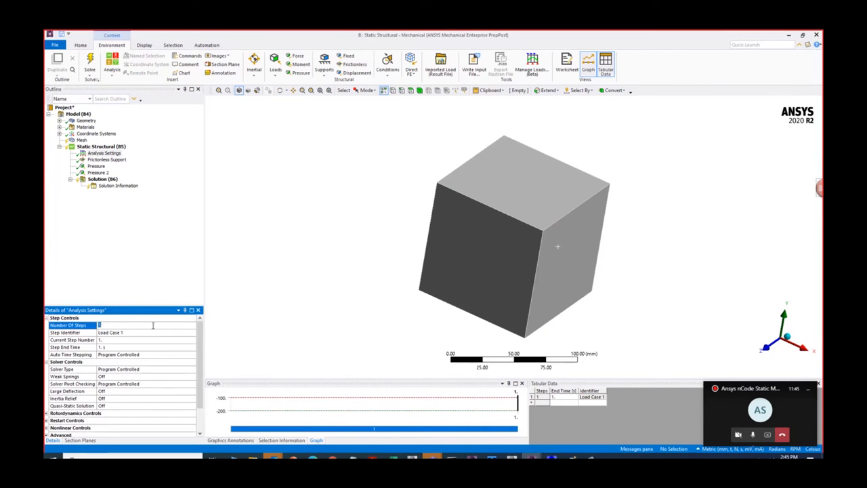
pyautogui.write('2')
pyautogui.press('Return')
# - Set the second pressure load's tabular values to 0 MPa at 1 s and -200 MPa at 2 s
pyautogui.click(96, 166)
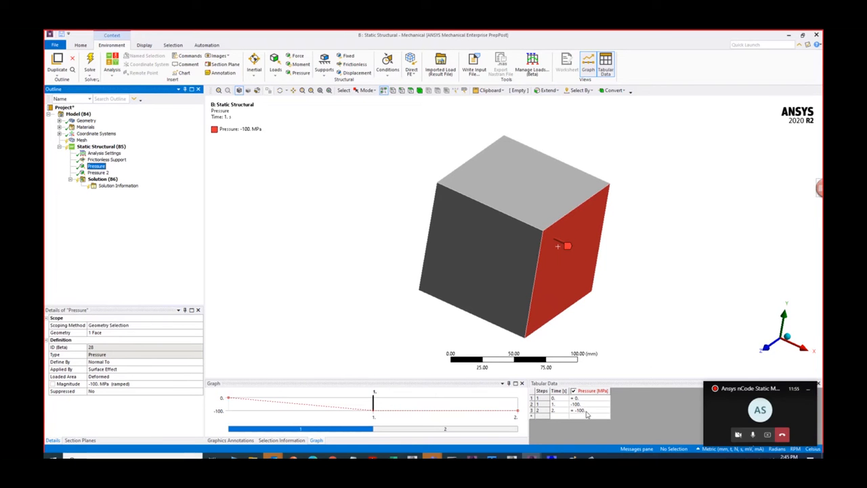
pyautogui.click(98, 173)
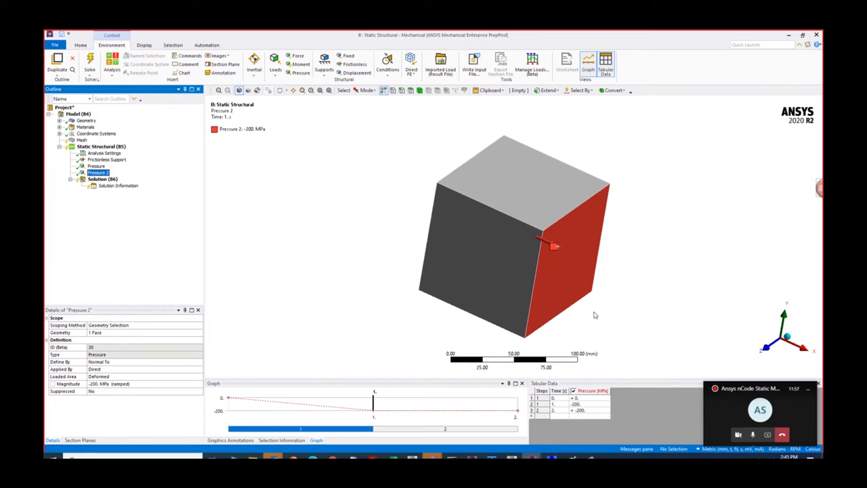
pyautogui.click(588, 405)
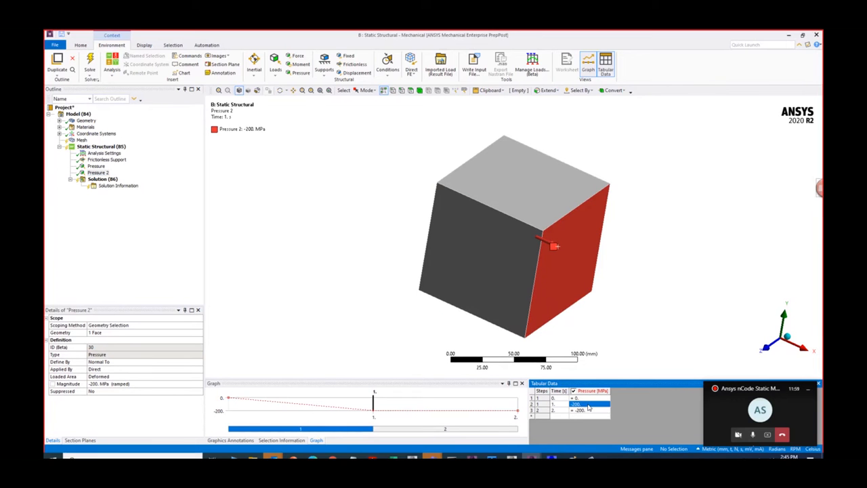
pyautogui.write('0')
pyautogui.press('Return')
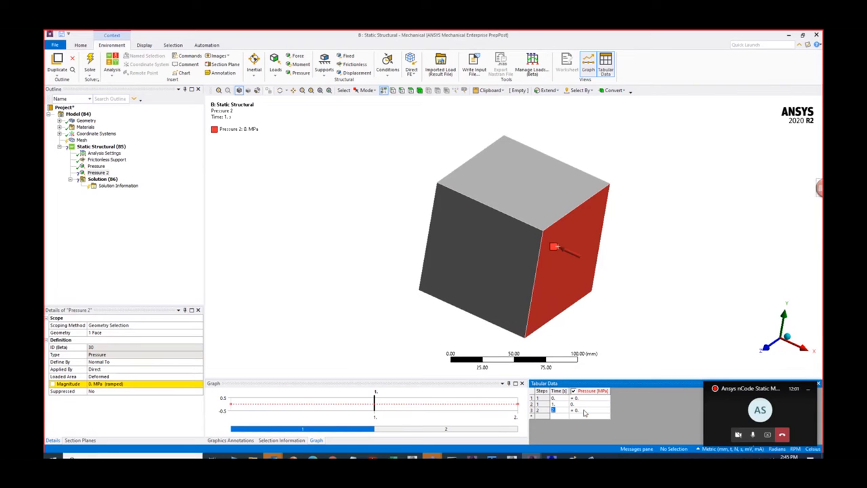
pyautogui.click(581, 410)
pyautogui.write('-200')
pyautogui.press('Return')
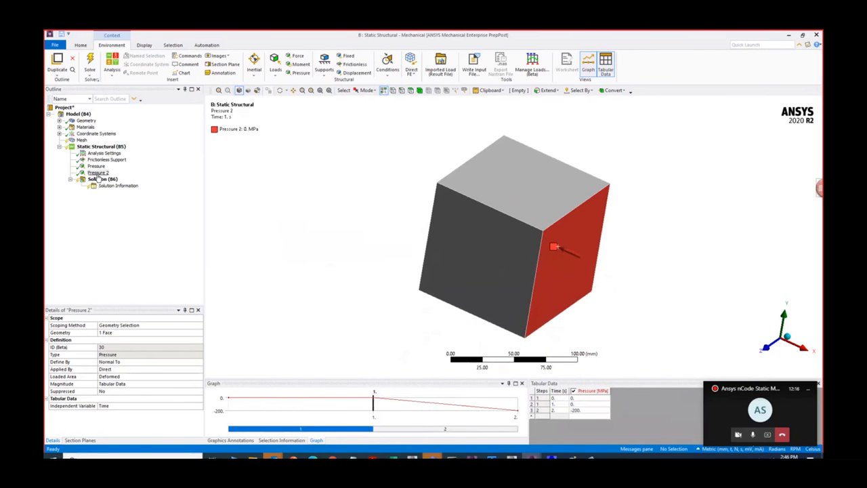
# - Duplicate the second pressure load to create a third one on the same cube face
pyautogui.rightClick(105, 148)
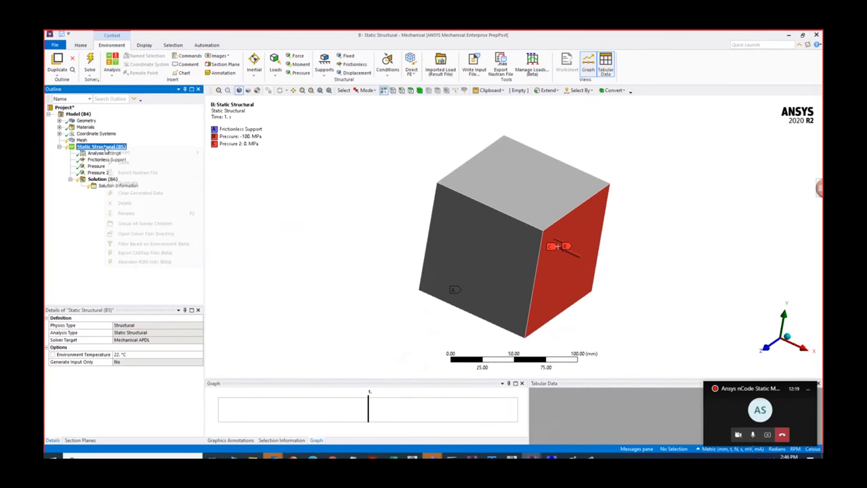
pyautogui.click(97, 172)
pyautogui.rightClick(98, 173)
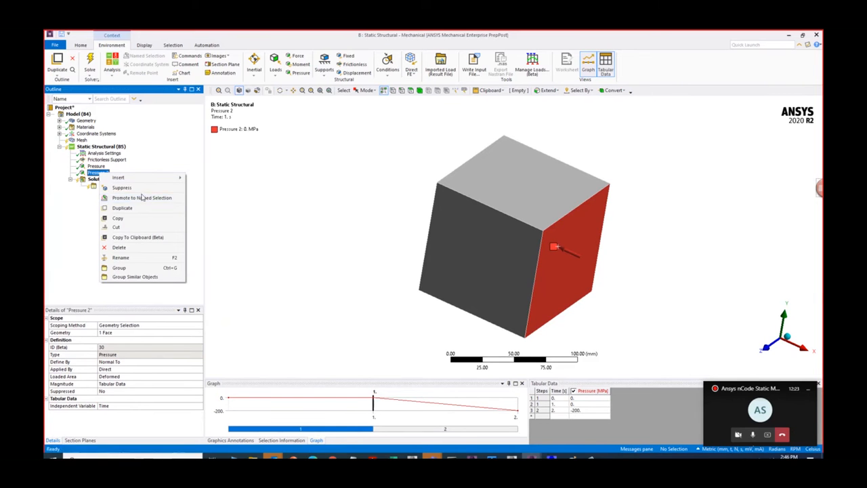
pyautogui.click(122, 207)
# - Set the number of steps in the analysis settings to 3
pyautogui.click(103, 153)
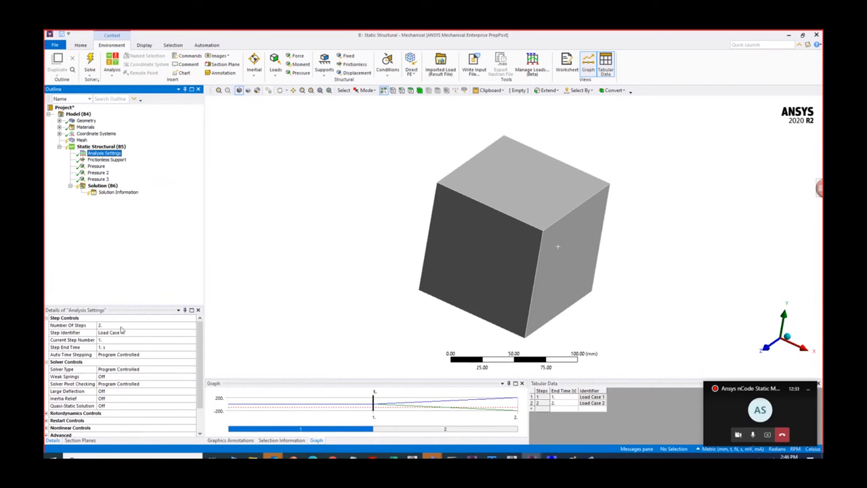
pyautogui.click(122, 327)
pyautogui.write('3')
pyautogui.press('Return')
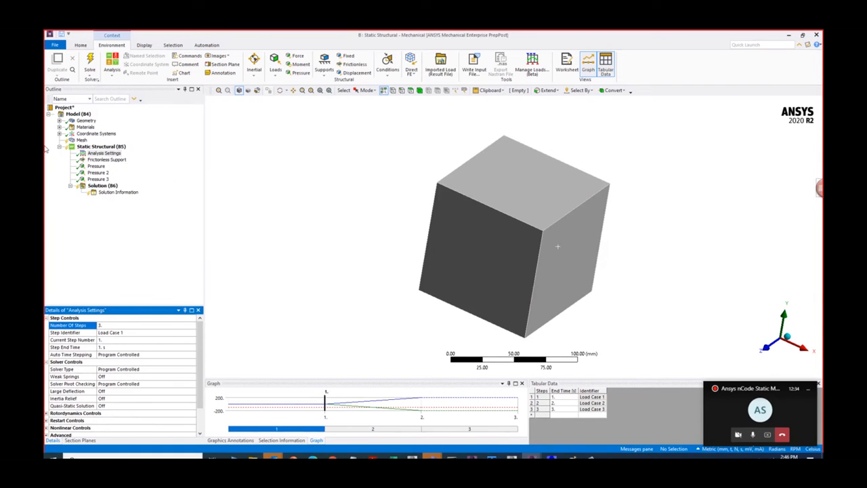
# - Check the tabular data of the first two pressure loads and delete the third pressure load
pyautogui.click(96, 166)
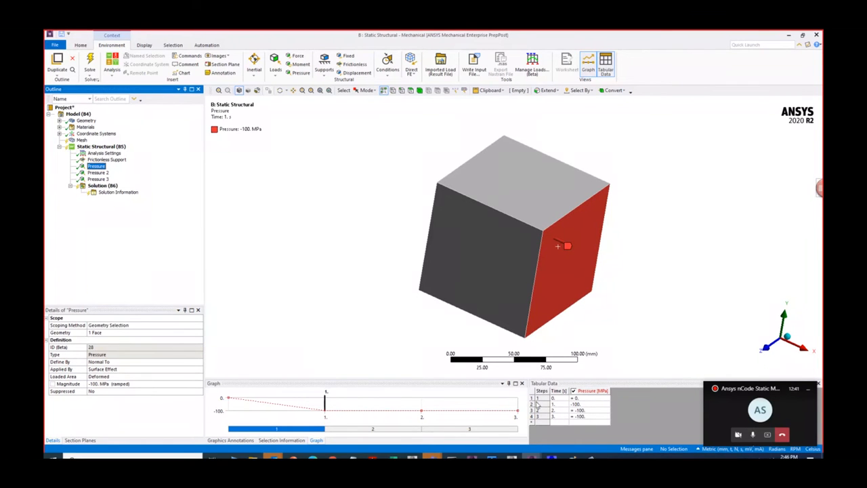
pyautogui.click(97, 173)
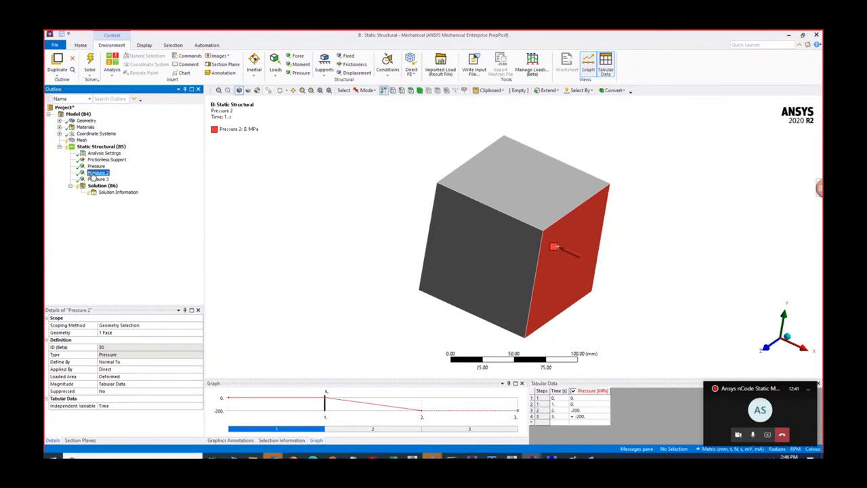
pyautogui.click(585, 418)
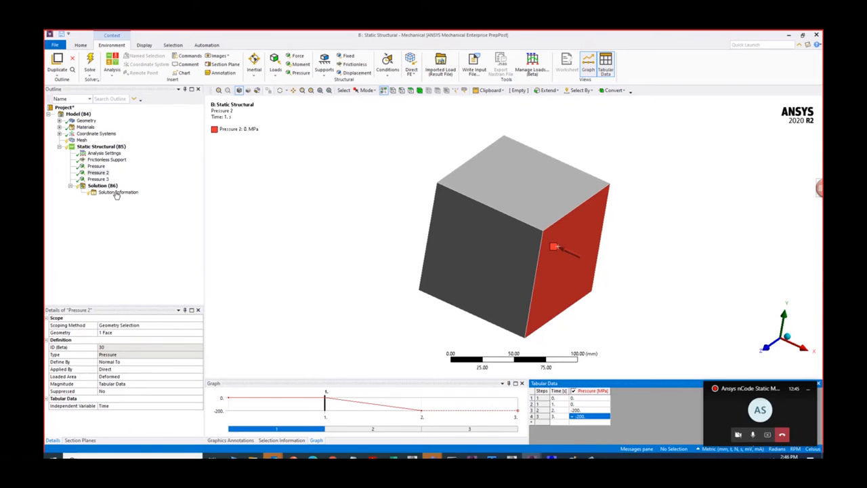
pyautogui.click(97, 178)
pyautogui.rightClick(99, 179)
pyautogui.click(121, 252)
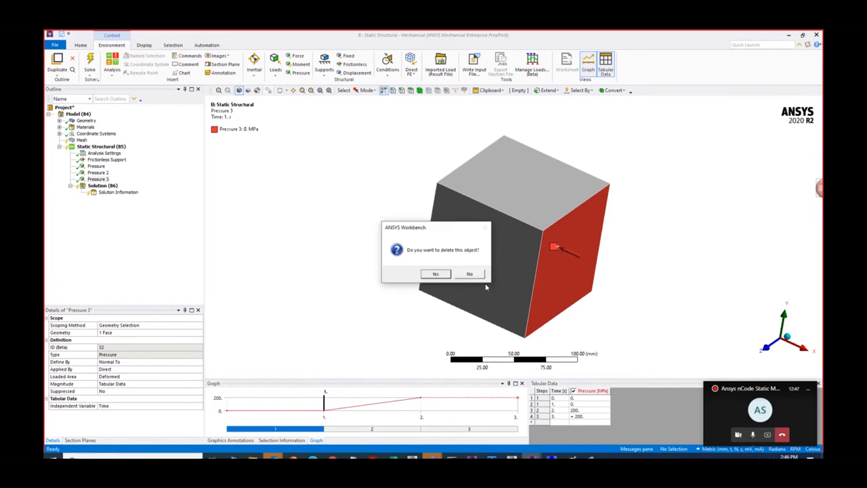
pyautogui.click(434, 275)
# - Set the second pressure load's tabular value at 3 s to 200 MPa
pyautogui.click(98, 173)
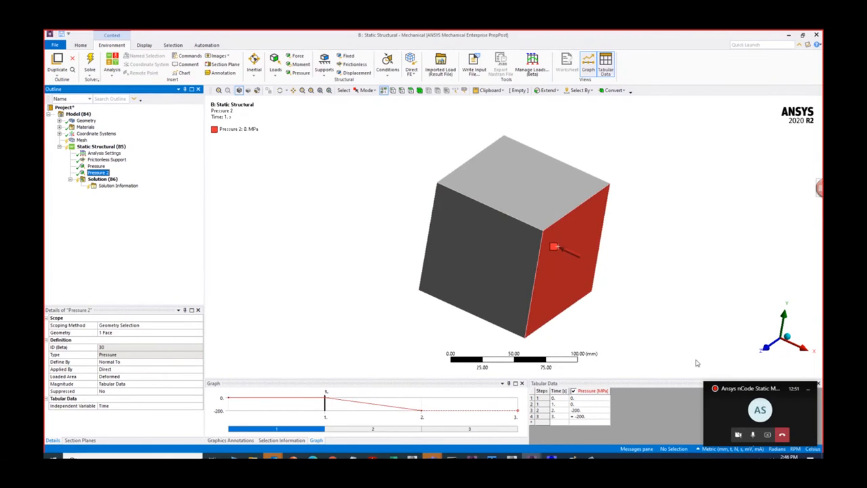
pyautogui.click(592, 416)
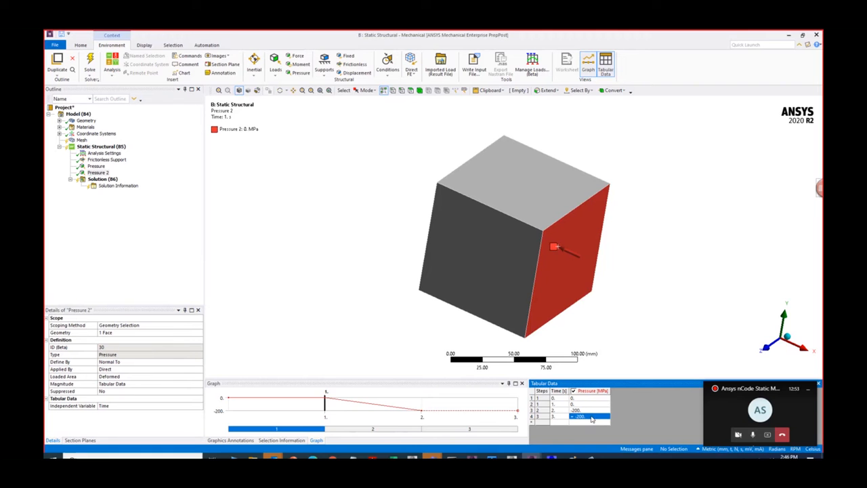
pyautogui.write('2')
pyautogui.press('Return')
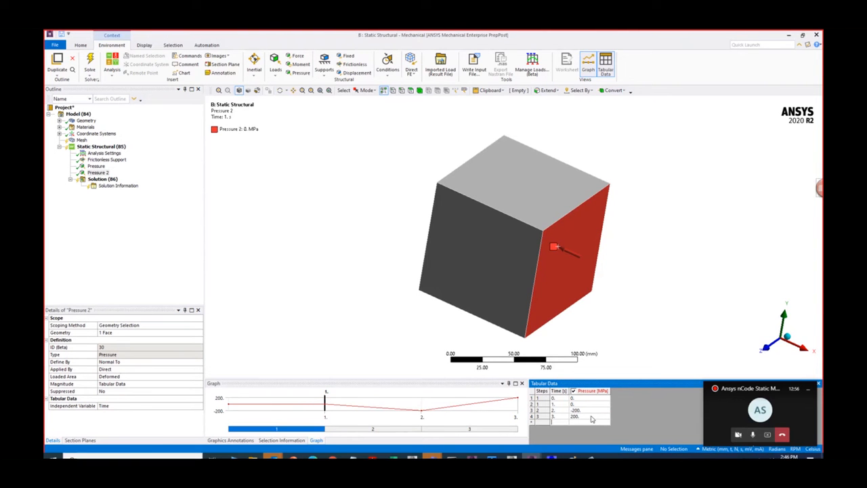
# - Insert a Directional Deformation result under the static structural solution
pyautogui.rightClick(103, 179)
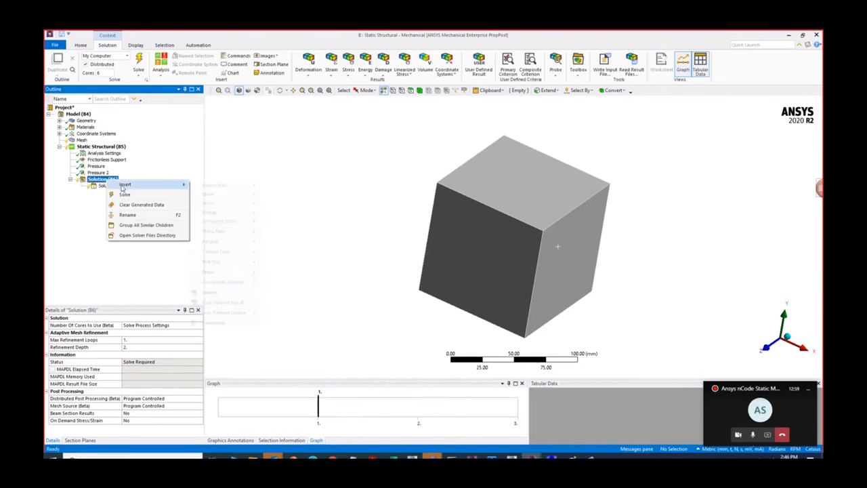
pyautogui.moveTo(123, 187)
pyautogui.moveTo(223, 186)
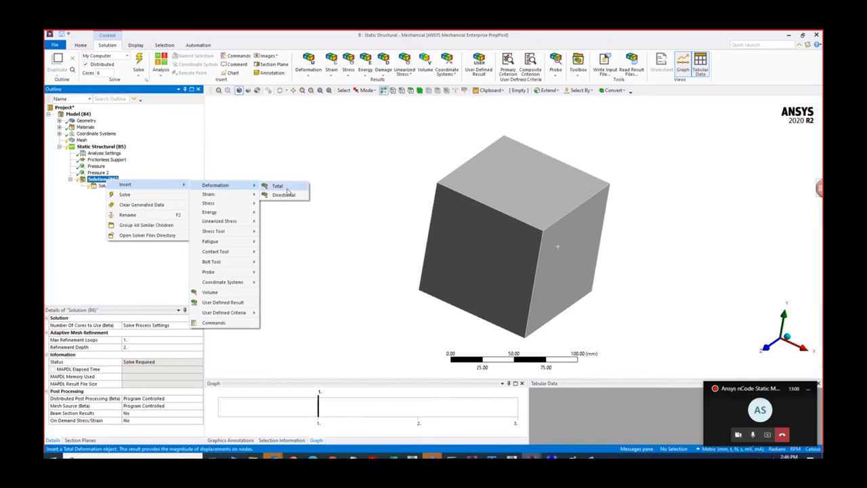
pyautogui.click(284, 195)
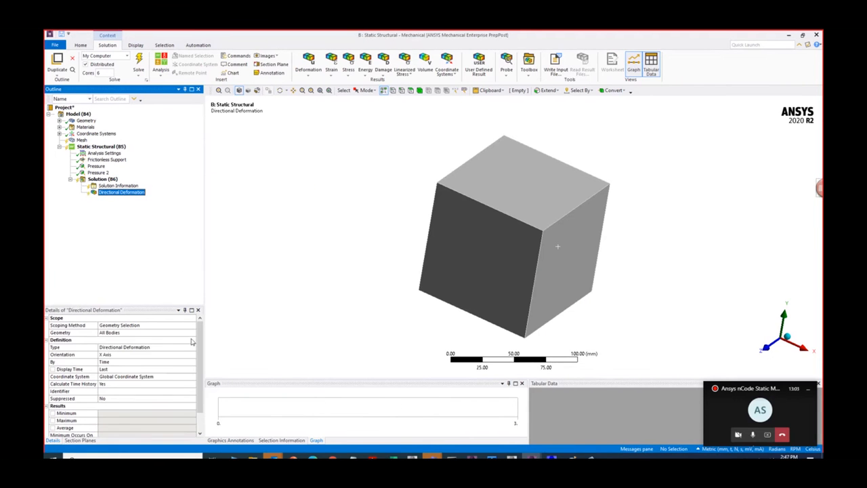
# - Insert an Equivalent (von-Mises) stress result under the solution and set its display time to 1 s
pyautogui.rightClick(103, 179)
pyautogui.moveTo(145, 186)
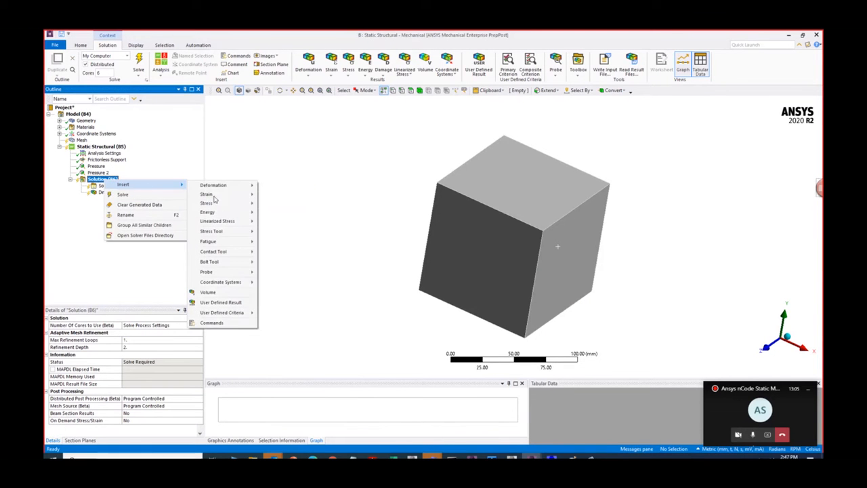
pyautogui.moveTo(217, 203)
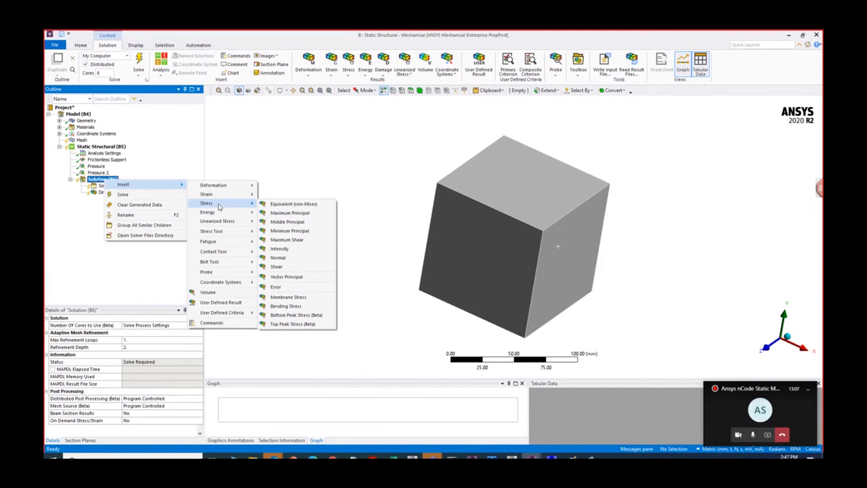
pyautogui.click(293, 204)
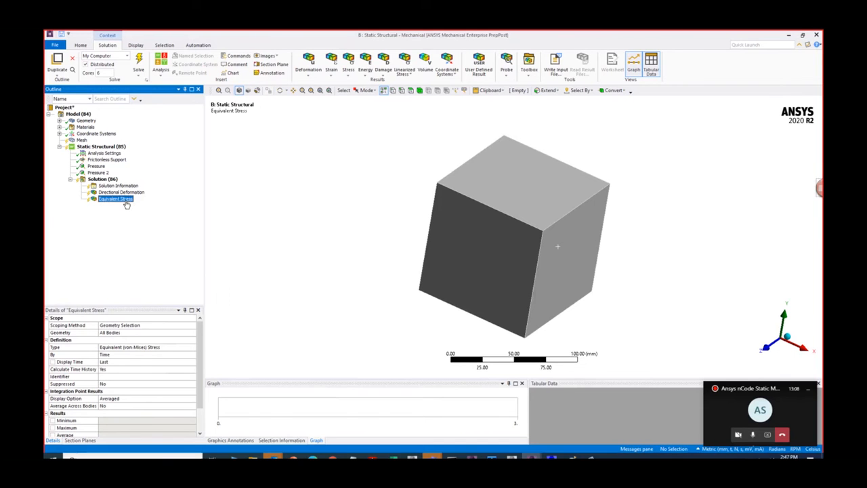
pyautogui.rightClick(126, 204)
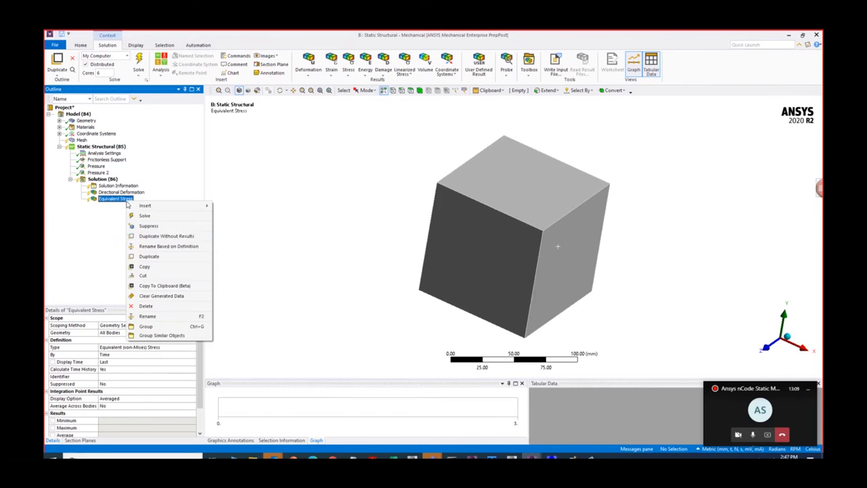
pyautogui.click(117, 362)
pyautogui.click(146, 259)
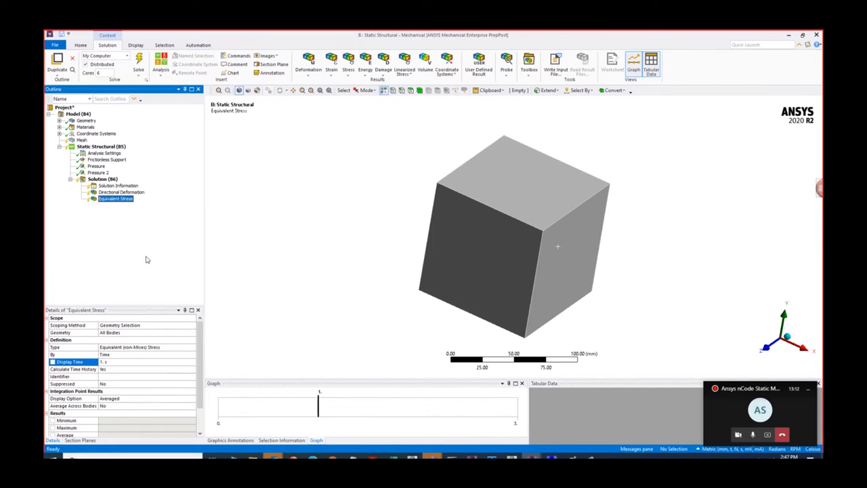
# - Duplicate the equivalent stress result without results and set the copy's display time to 2 s
pyautogui.rightClick(116, 200)
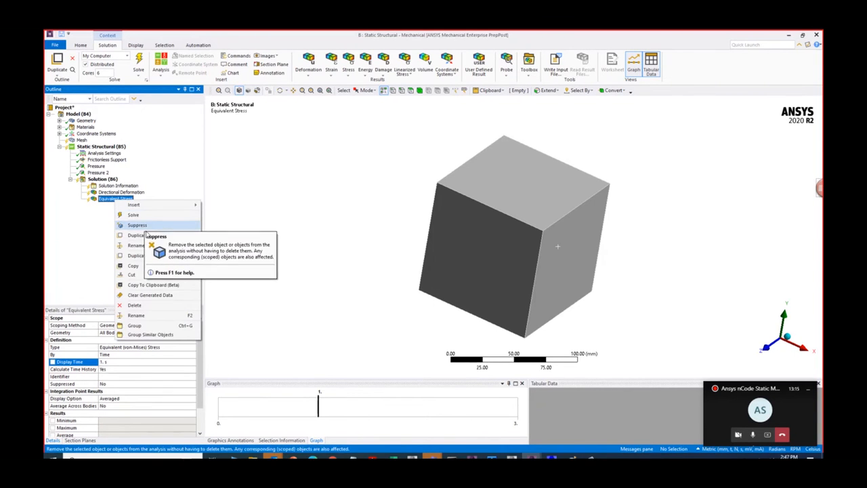
pyautogui.click(147, 237)
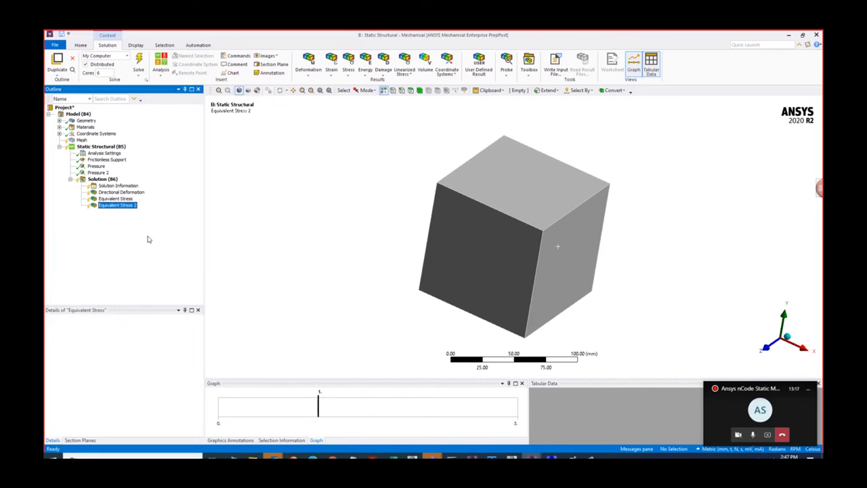
pyautogui.click(119, 362)
pyautogui.write('2')
pyautogui.click(133, 231)
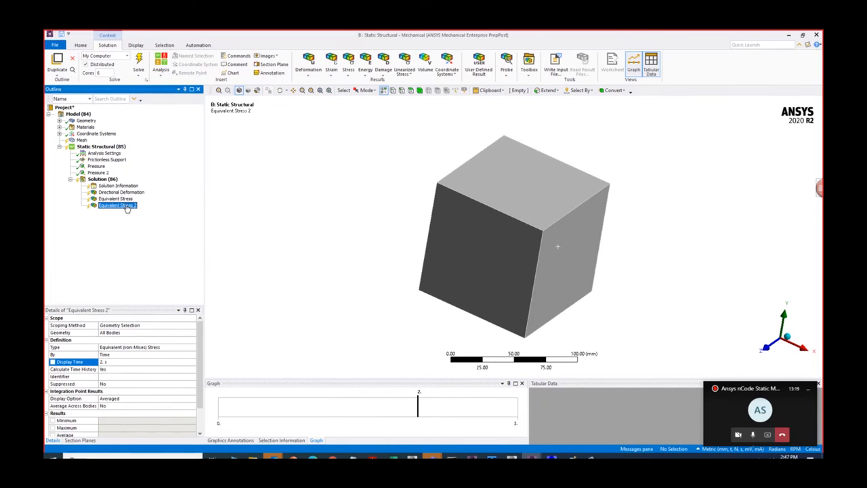
# - Duplicate the second equivalent stress result without results and open the copy's display time for editing
pyautogui.rightClick(126, 209)
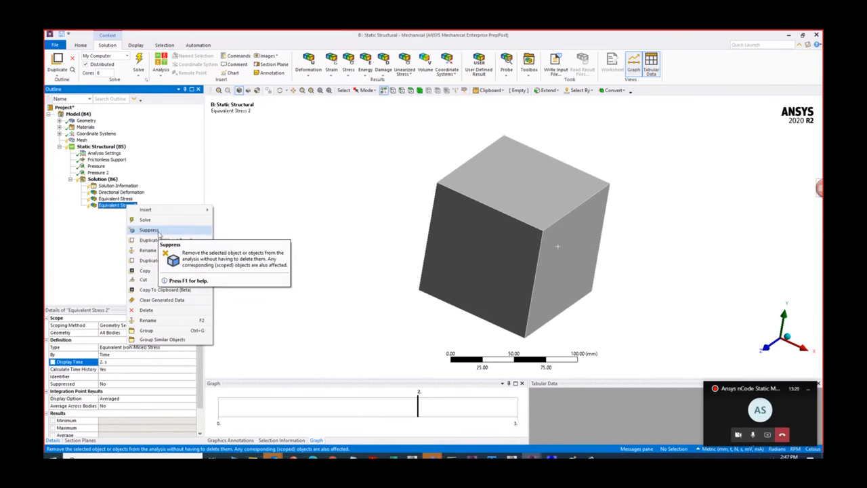
pyautogui.click(162, 241)
pyautogui.click(116, 362)
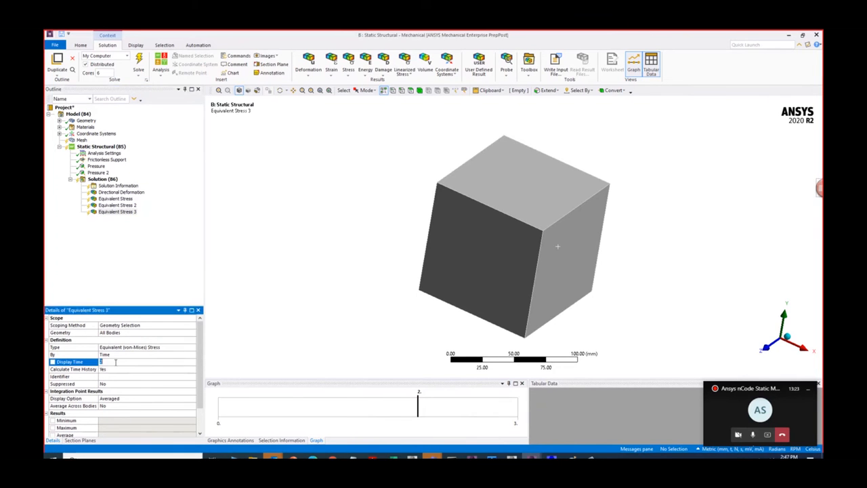
# - Insert a mesh sizing control and scope it to all 12 edges of the cube
pyautogui.rightClick(81, 140)
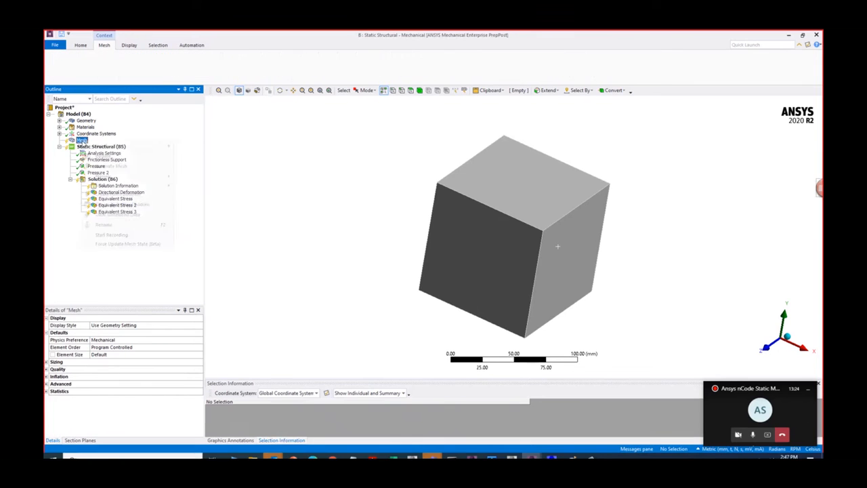
pyautogui.moveTo(102, 146)
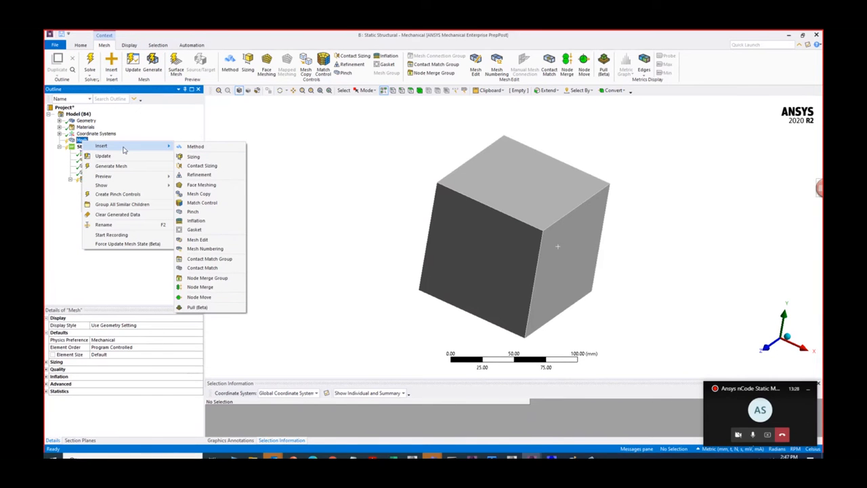
pyautogui.click(193, 156)
pyautogui.click(401, 91)
pyautogui.hotkey('ctrl', 'a')
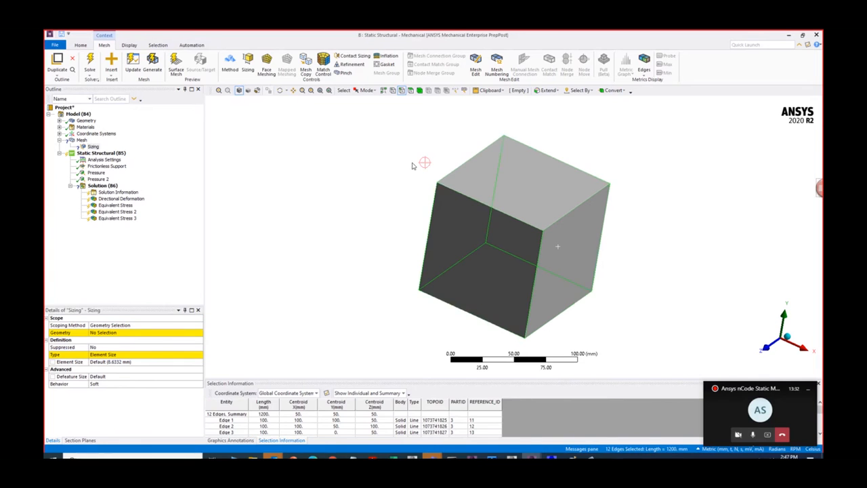
pyautogui.click(127, 333)
pyautogui.click(126, 333)
# - Set the edge sizing type to Number of Divisions with 2 divisions
pyautogui.click(183, 356)
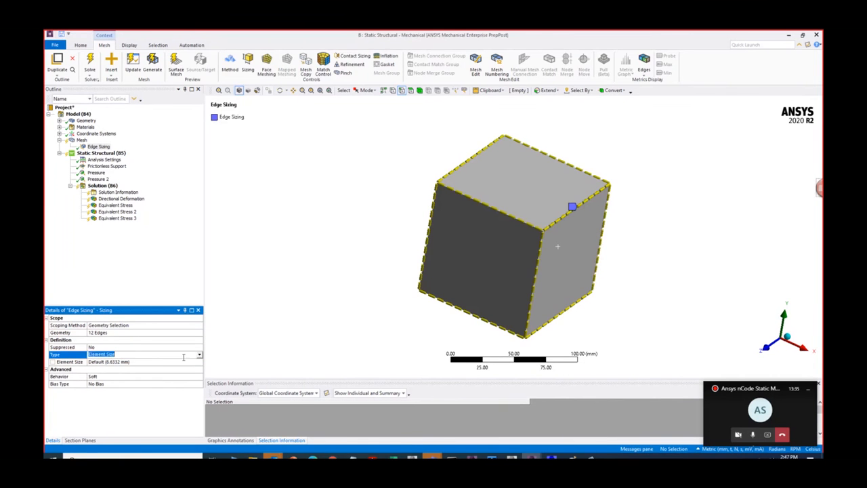
pyautogui.click(200, 355)
pyautogui.click(178, 371)
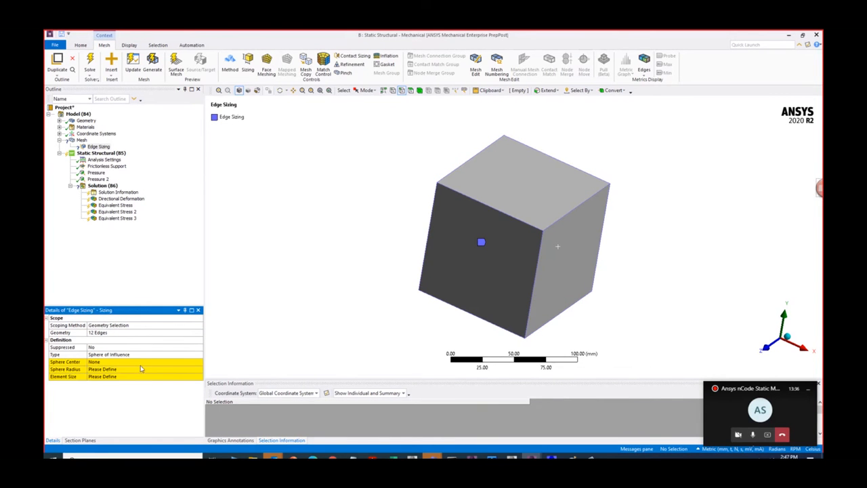
pyautogui.click(155, 355)
pyautogui.click(200, 355)
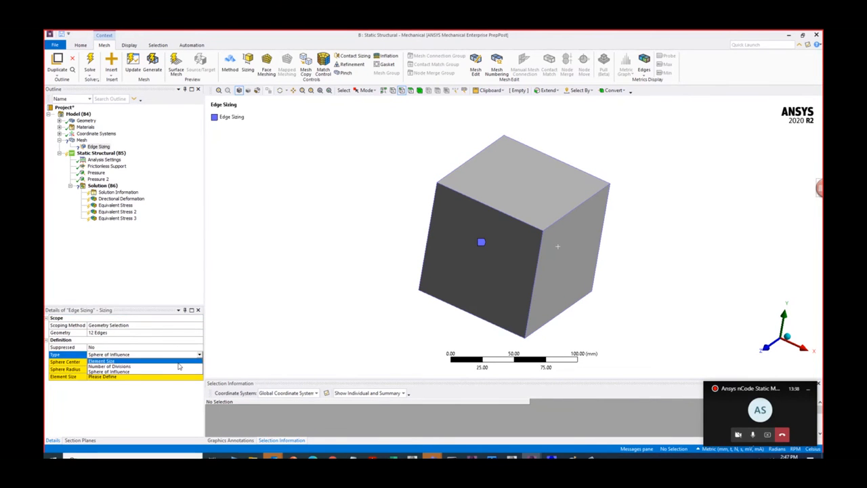
pyautogui.click(156, 367)
pyautogui.click(152, 361)
pyautogui.write('2')
pyautogui.press('Return')
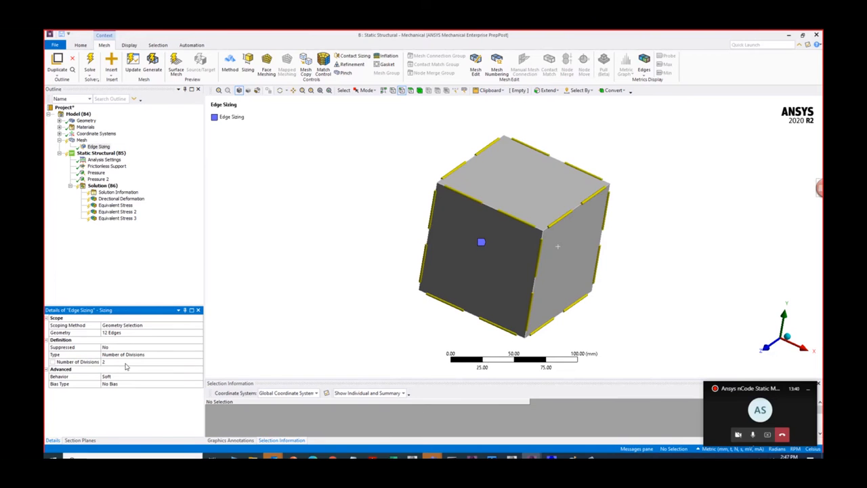
# - Solve the static structural analysis and enlarge the graph and tabular data area
pyautogui.rightClick(102, 185)
pyautogui.click(128, 198)
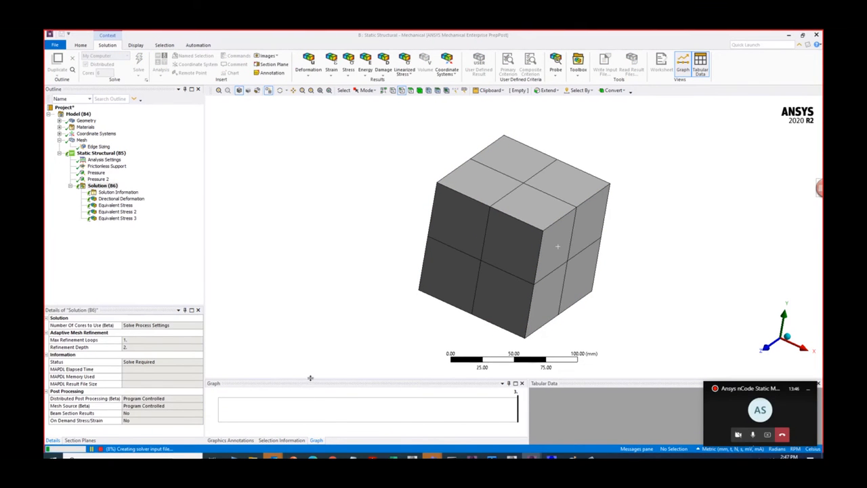
pyautogui.moveTo(311, 383); pyautogui.dragTo(312, 324)
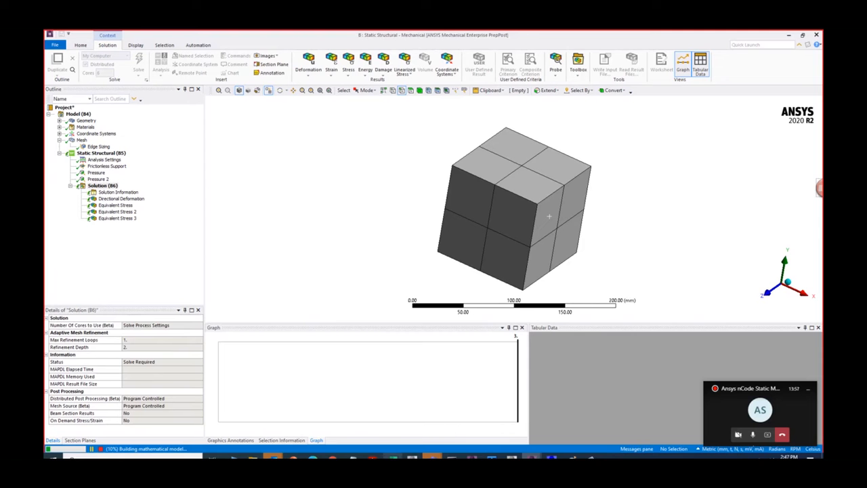
# - Switch to the Excel workbook and review the mean stress inputs of the hand calculation on the FullyRevered sheet
pyautogui.moveTo(394, 457)
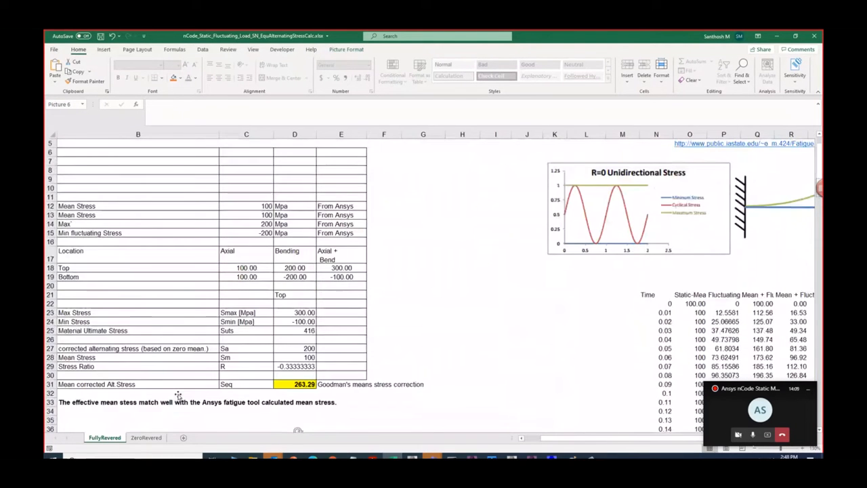
pyautogui.scroll(1, 433, 298)
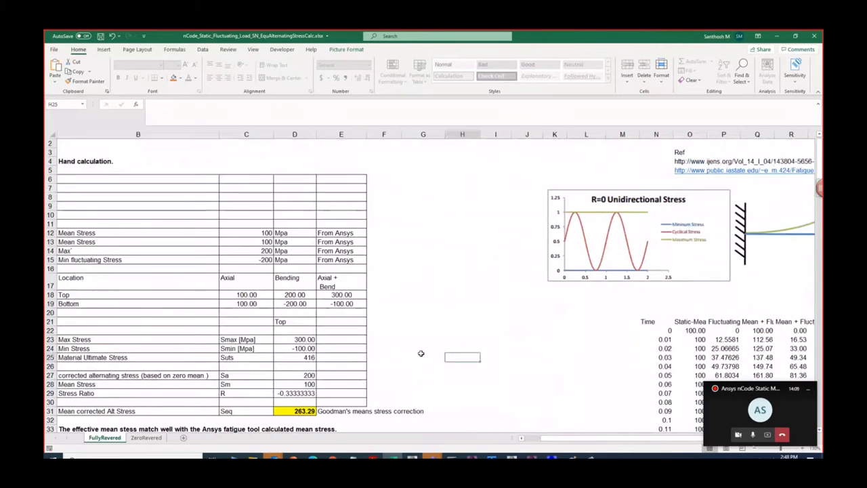
pyautogui.moveTo(493, 357); pyautogui.dragTo(97, 383)
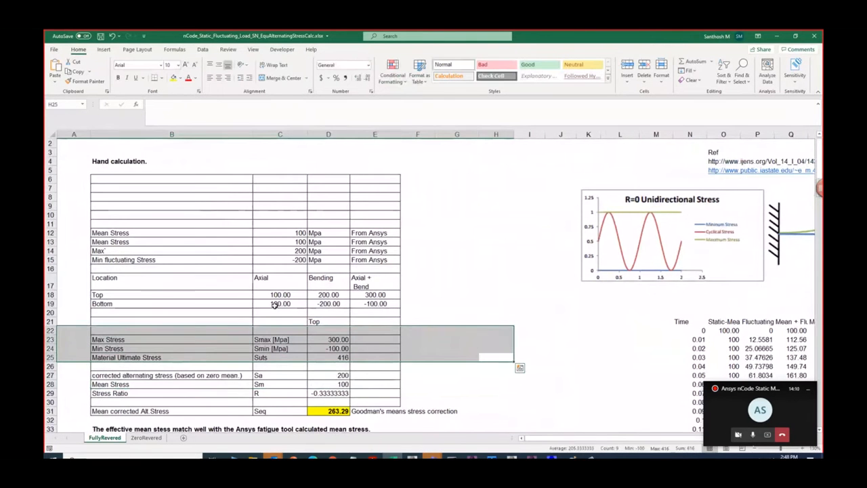
pyautogui.scroll(-1, 274, 306)
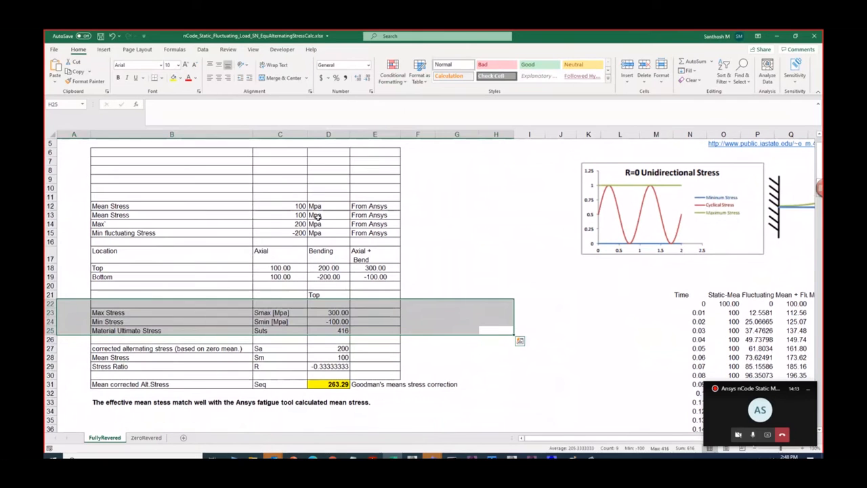
pyautogui.moveTo(299, 206); pyautogui.dragTo(298, 215)
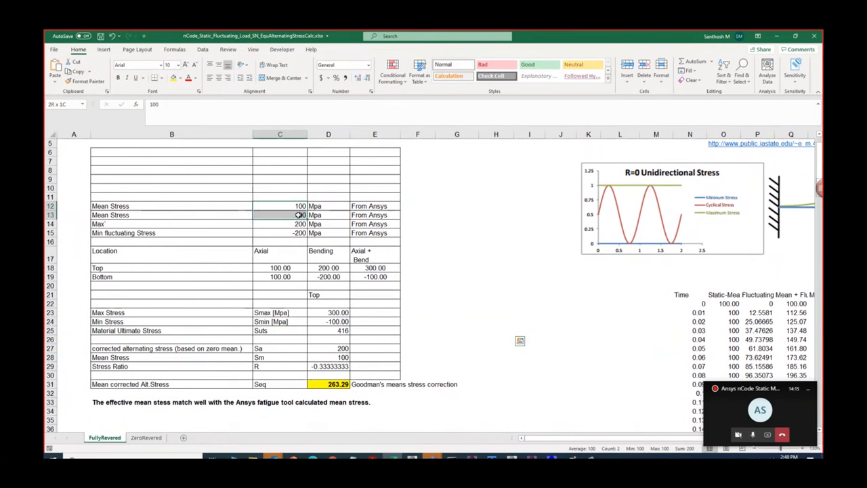
# - Complete the label in B14 as "Max fluctuating Stress" by copying the wording from the Min fluctuating Stress label
pyautogui.doubleClick(107, 233)
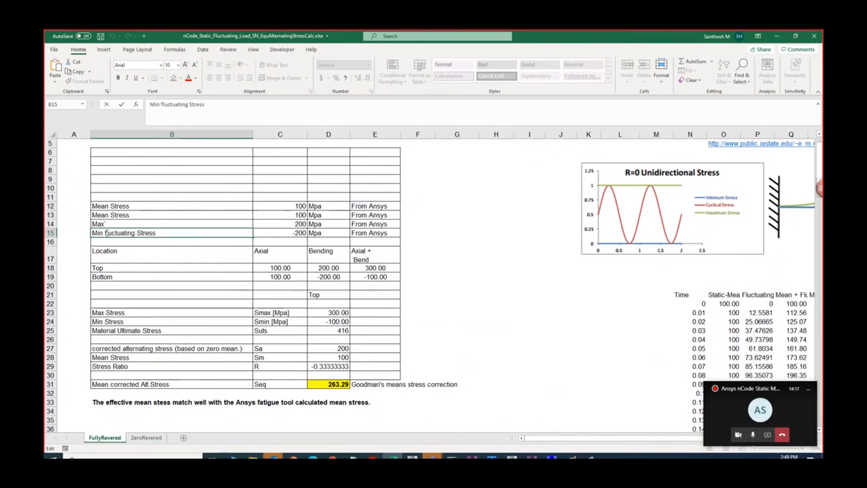
pyautogui.moveTo(106, 233); pyautogui.dragTo(175, 235)
pyautogui.hotkey('ctrl', 'c')
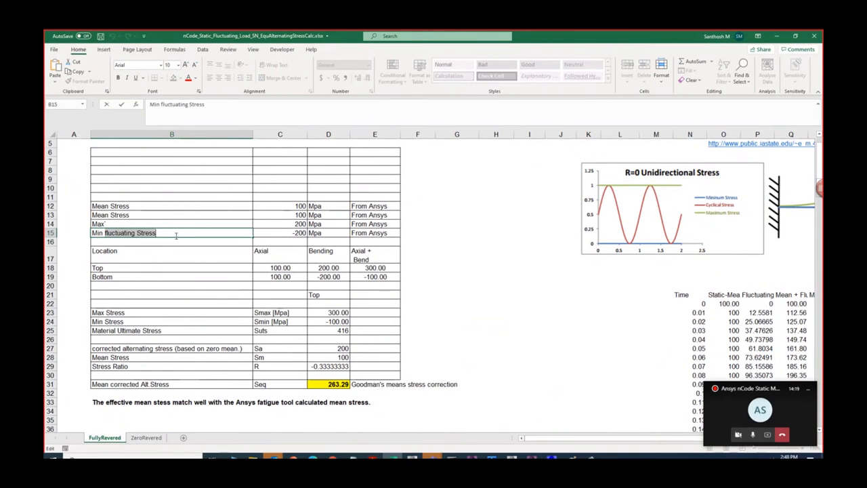
pyautogui.doubleClick(119, 224)
pyautogui.hotkey('ctrl', 'v')
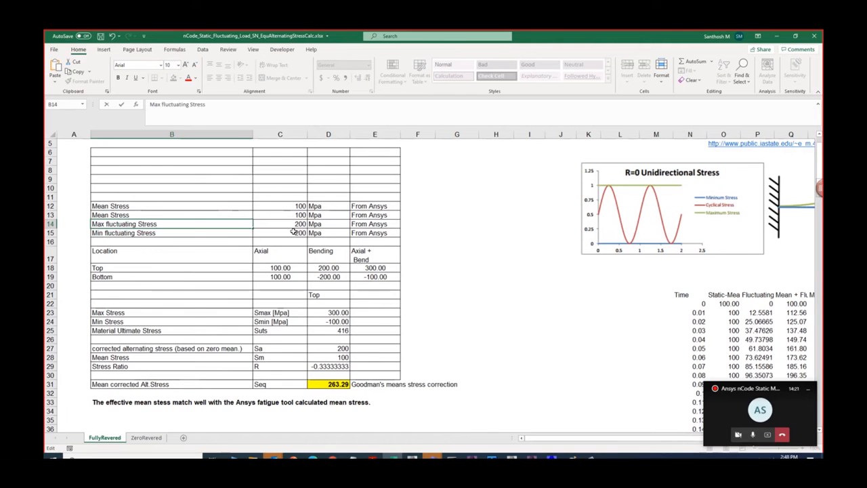
pyautogui.click(292, 233)
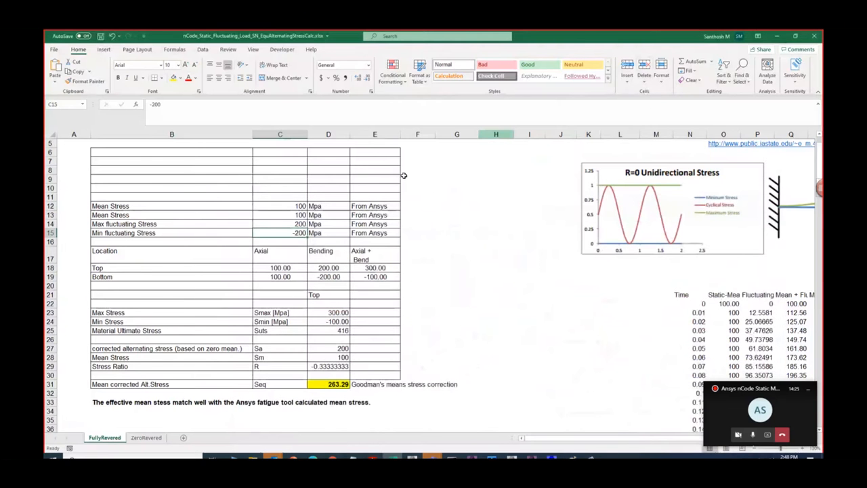
# - Confirm the formulas =C12+C14 for Max Stress and =C12+C15 for Min Stress, checking the stress-time sketch in Paint
pyautogui.click(328, 312)
pyautogui.write('=C12+C14')
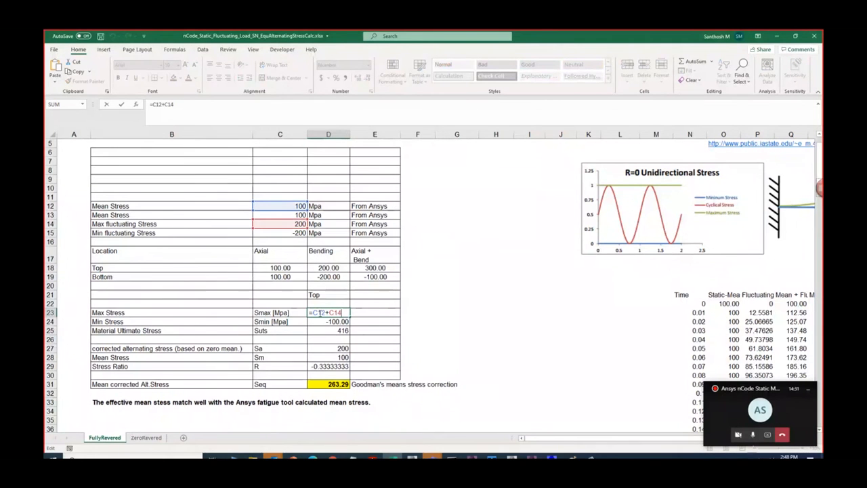
pyautogui.click(573, 456)
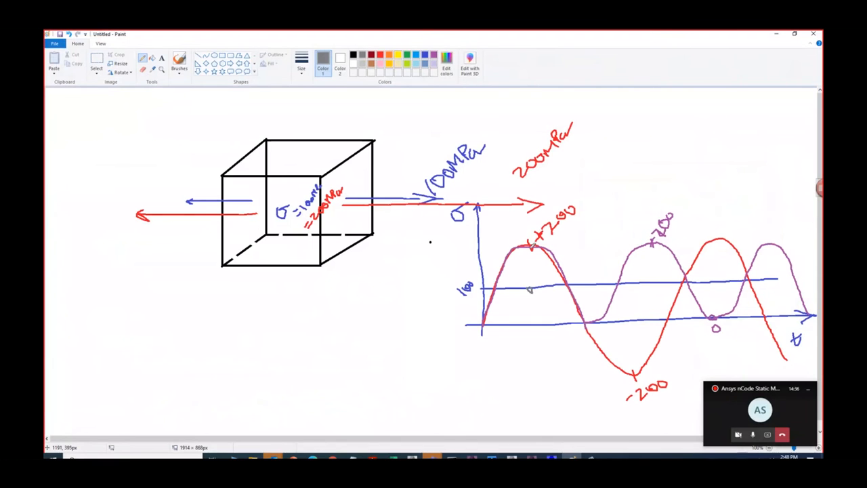
pyautogui.click(775, 33)
pyautogui.doubleClick(334, 312)
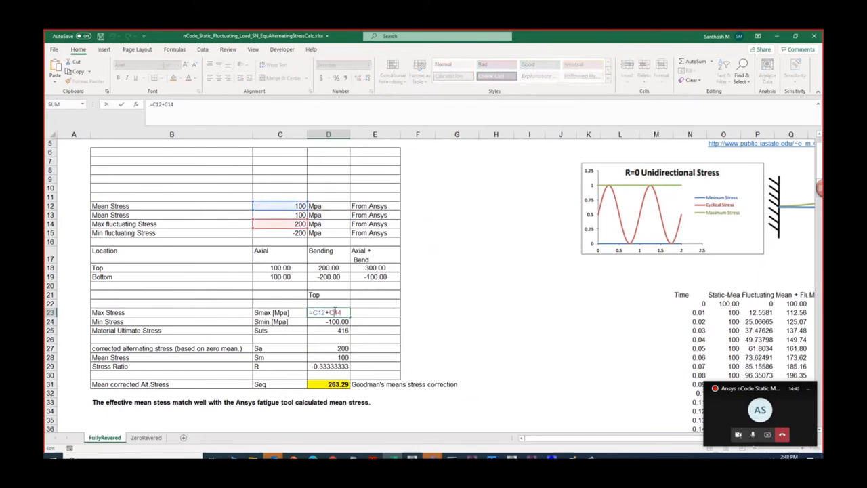
pyautogui.press('Return')
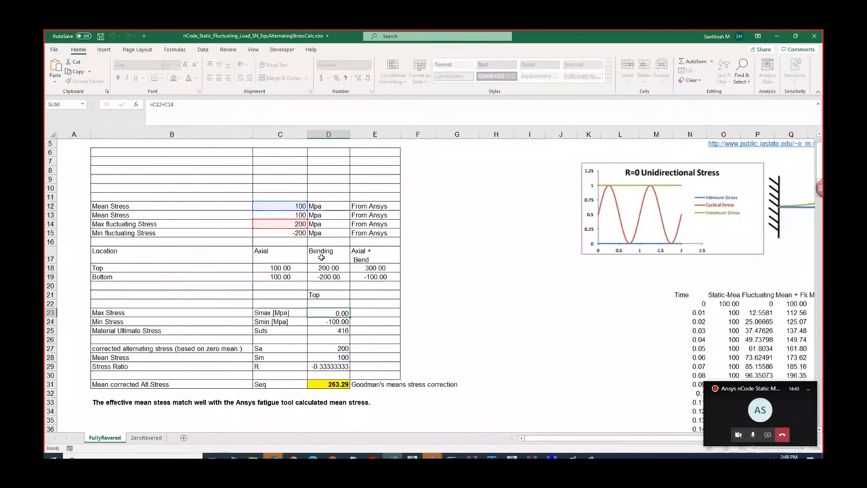
pyautogui.doubleClick(331, 319)
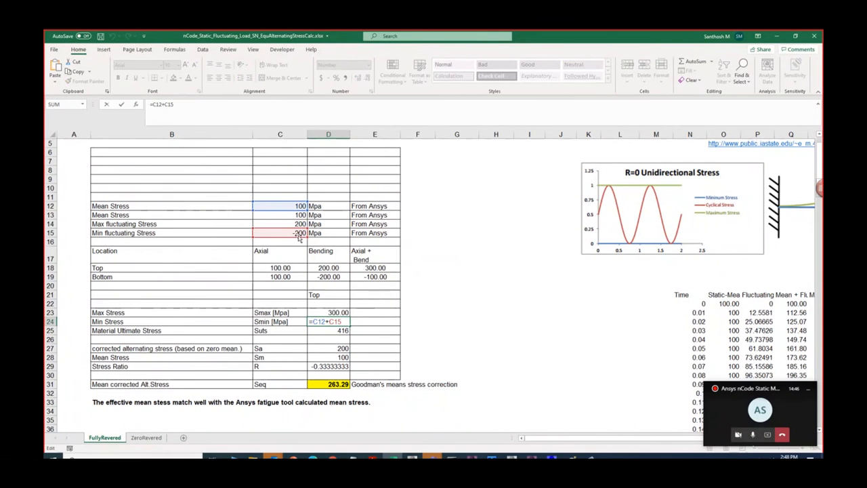
pyautogui.press('Return')
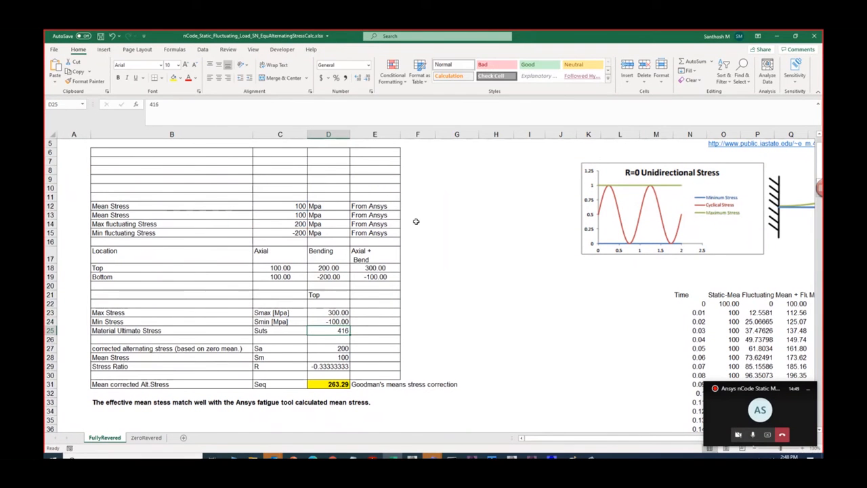
# - Return to Ansys Mechanical and examine the first equivalent stress result with its graph and tabular values
pyautogui.click(777, 36)
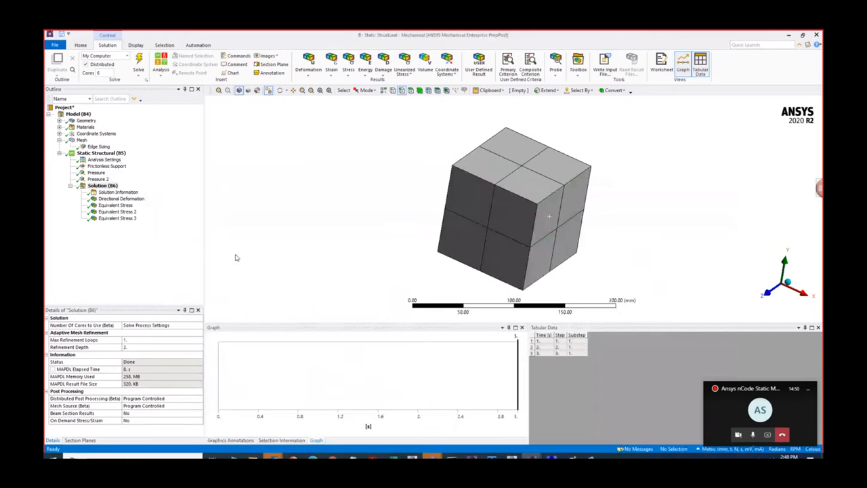
pyautogui.click(115, 205)
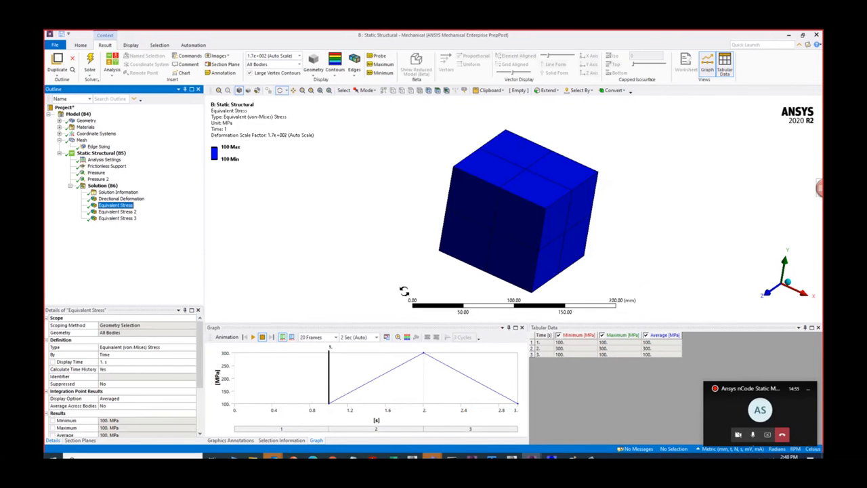
pyautogui.moveTo(439, 244); pyautogui.dragTo(428, 239)
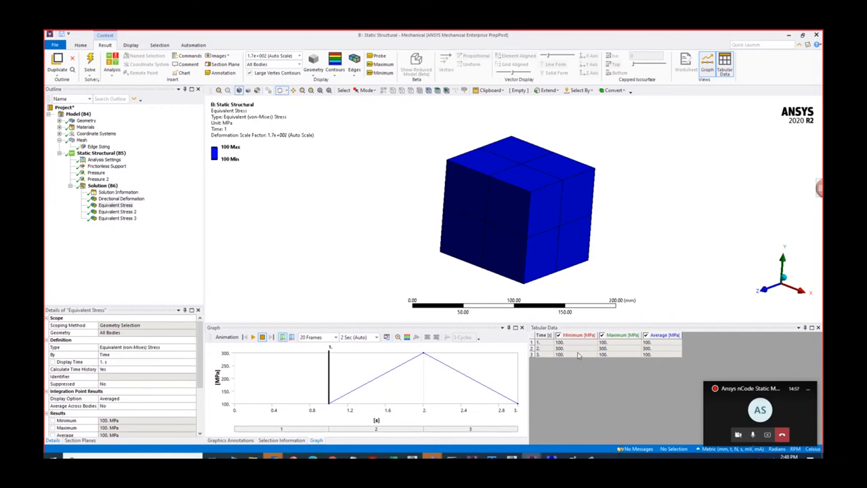
# - Display the directional deformation result together with the undeformed model of the cube
pyautogui.click(114, 199)
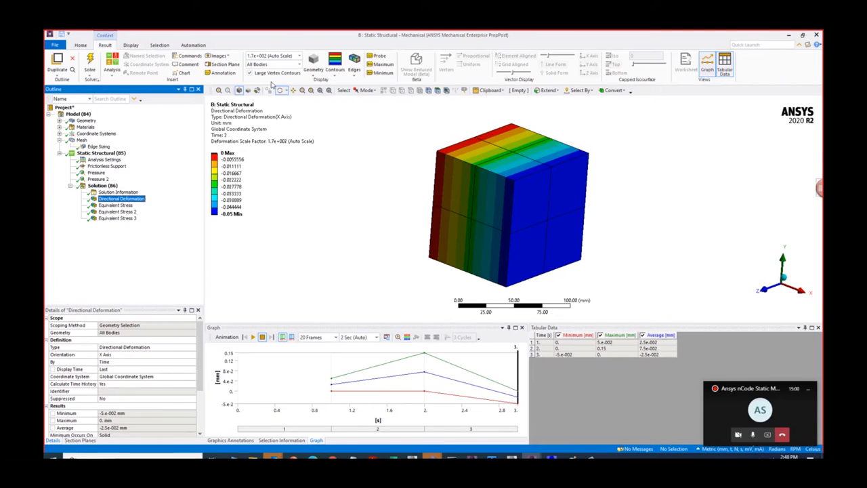
pyautogui.click(299, 56)
pyautogui.click(337, 73)
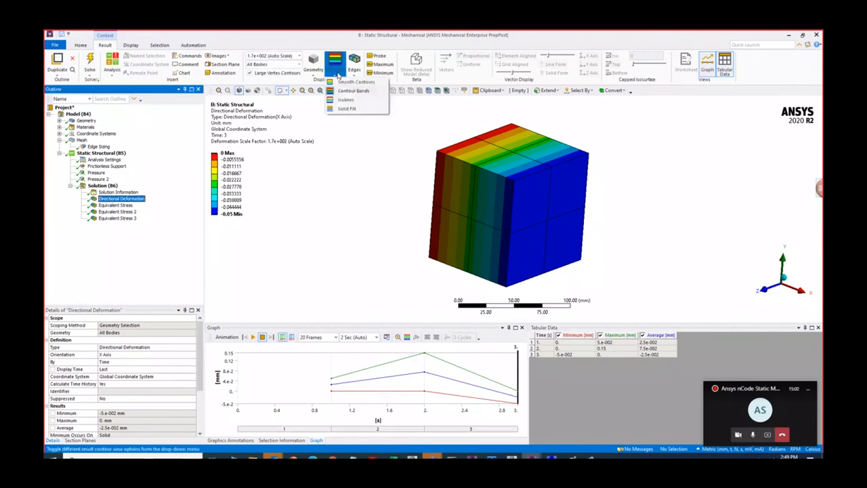
pyautogui.click(361, 72)
pyautogui.click(386, 100)
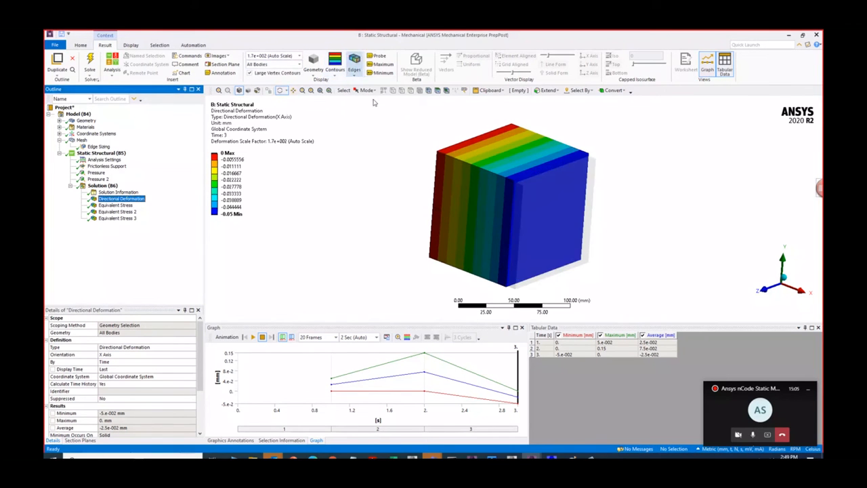
pyautogui.moveTo(440, 198); pyautogui.dragTo(461, 202)
# - Examine the three equivalent stress results one after another to compare the stresses at 1, 2 and 3 s
pyautogui.click(115, 204)
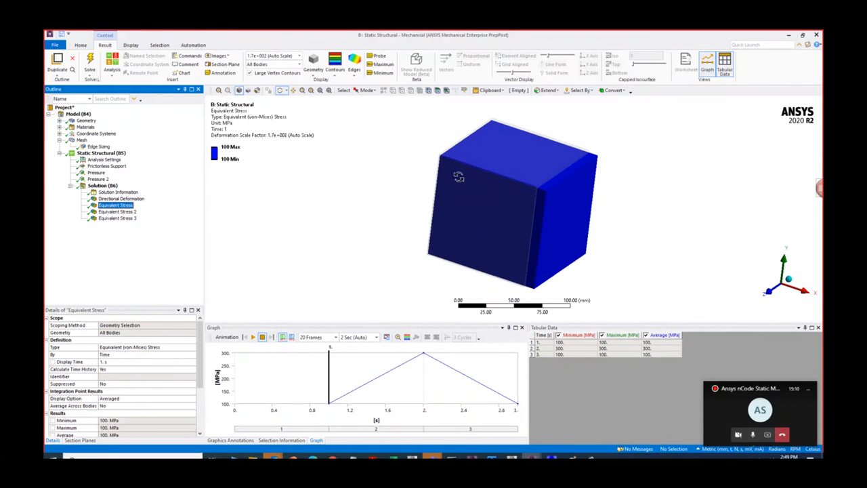
pyautogui.click(134, 212)
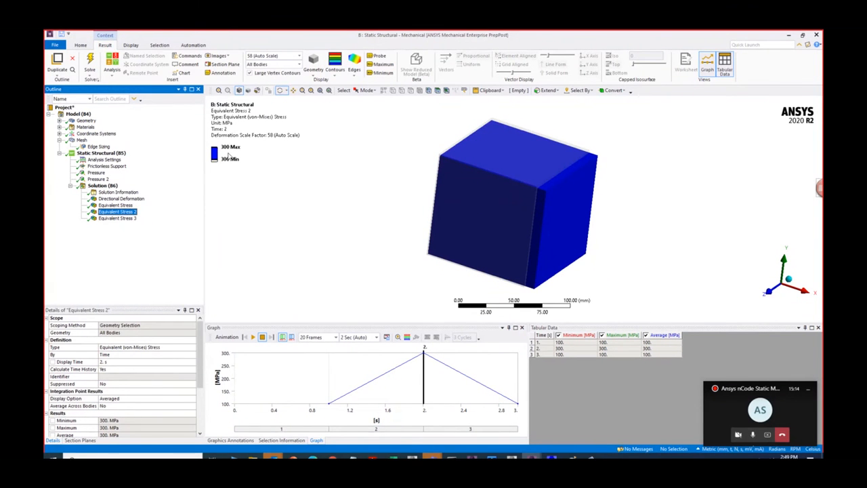
pyautogui.scroll(1, 261, 185)
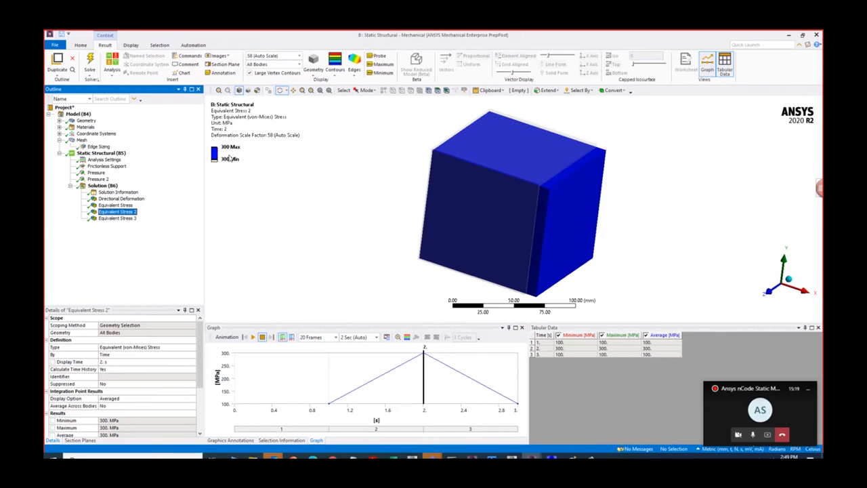
pyautogui.click(133, 219)
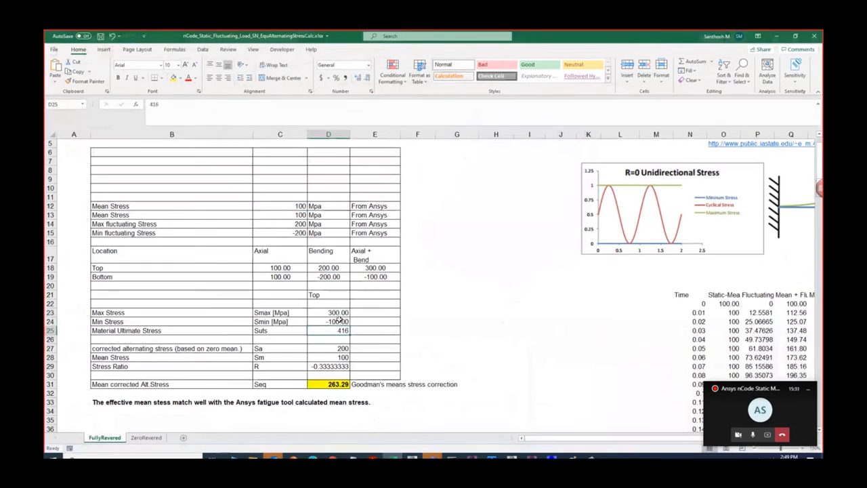
# - Check the Min Stress formula =C12+C15 in D24 of the Excel hand calculation and return to Ansys Mechanical
pyautogui.write('+C15')
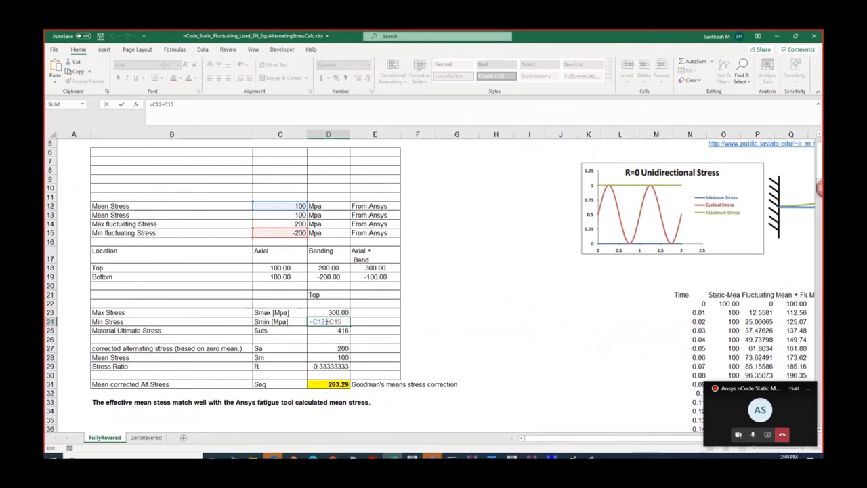
pyautogui.press('Return')
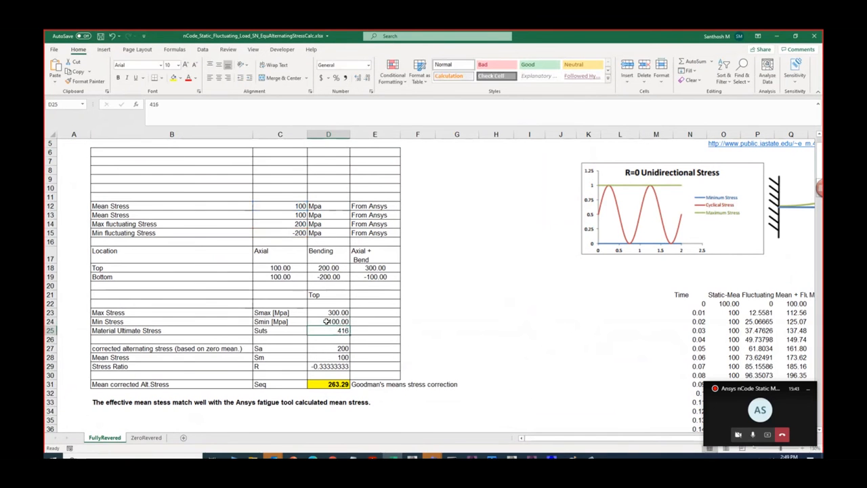
pyautogui.click(777, 36)
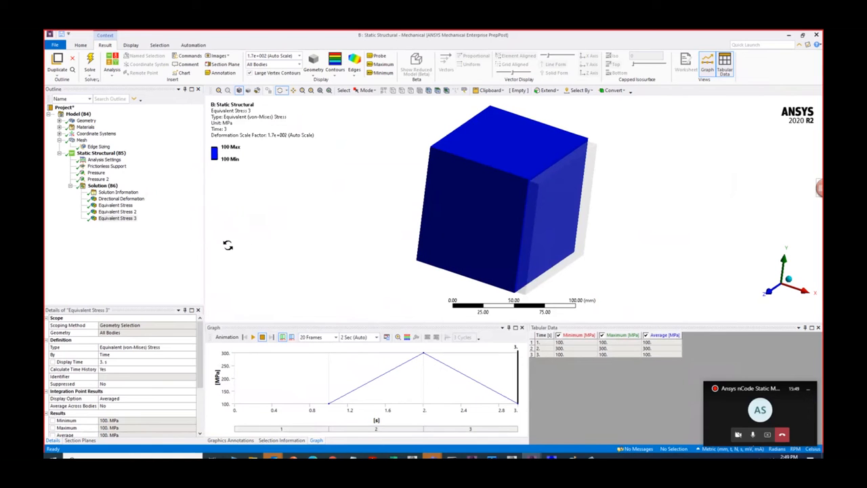
# - Expand the geometry, materials and coordinate systems in the model tree and inspect the solid body's material assignment
pyautogui.click(59, 120)
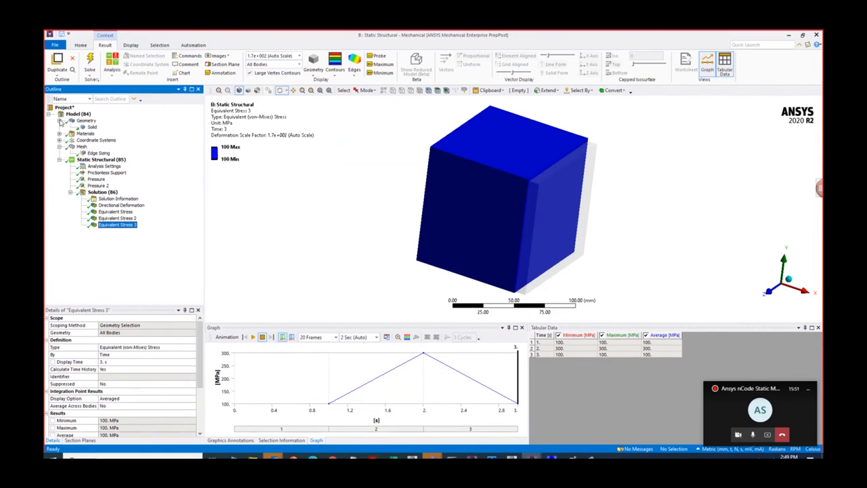
pyautogui.click(59, 133)
pyautogui.click(60, 146)
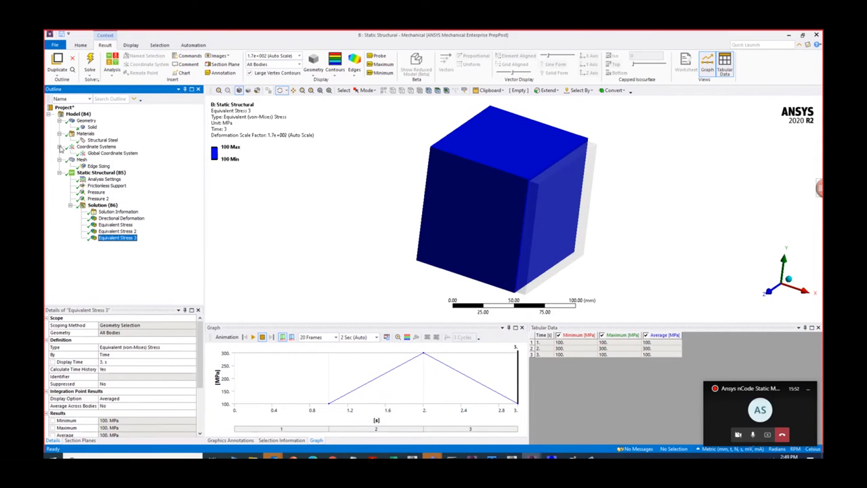
pyautogui.click(92, 127)
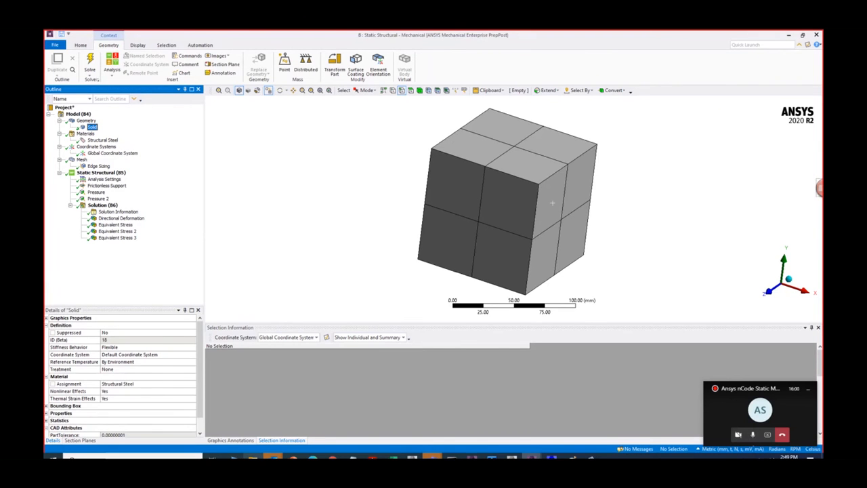
# - In File Explorer, open the mats folder under Program Files, nCode, ANSYS 2020 R2 nCode DesignLife 64-bit, GlyphWorks
pyautogui.click(253, 457)
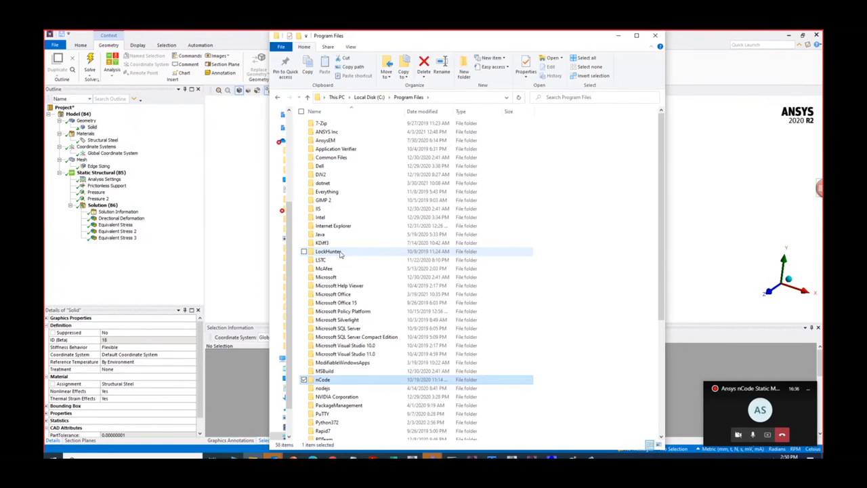
pyautogui.doubleClick(329, 380)
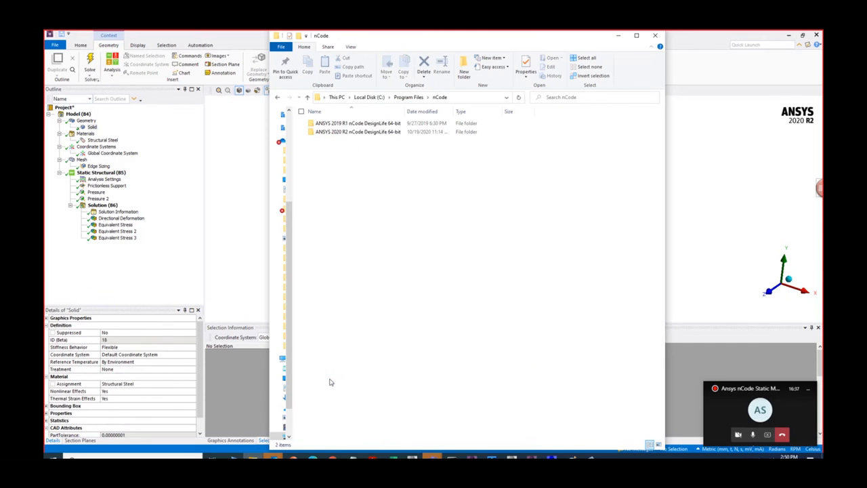
pyautogui.doubleClick(357, 133)
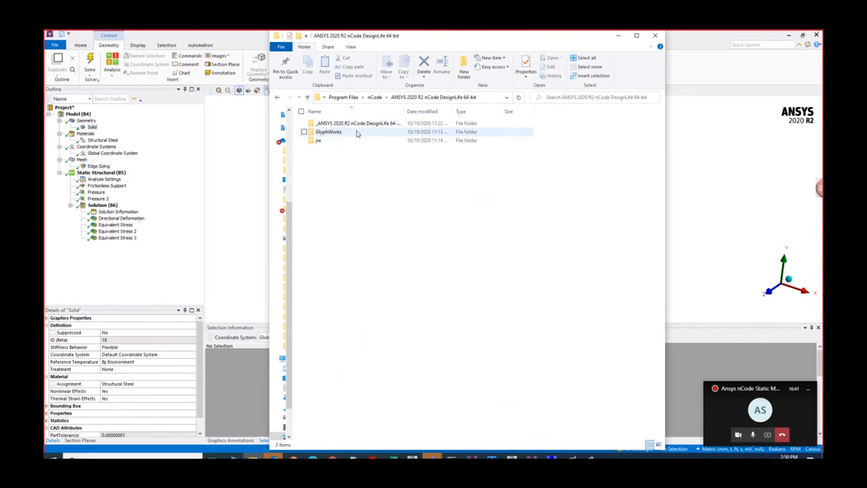
pyautogui.click(335, 134)
pyautogui.doubleClick(335, 134)
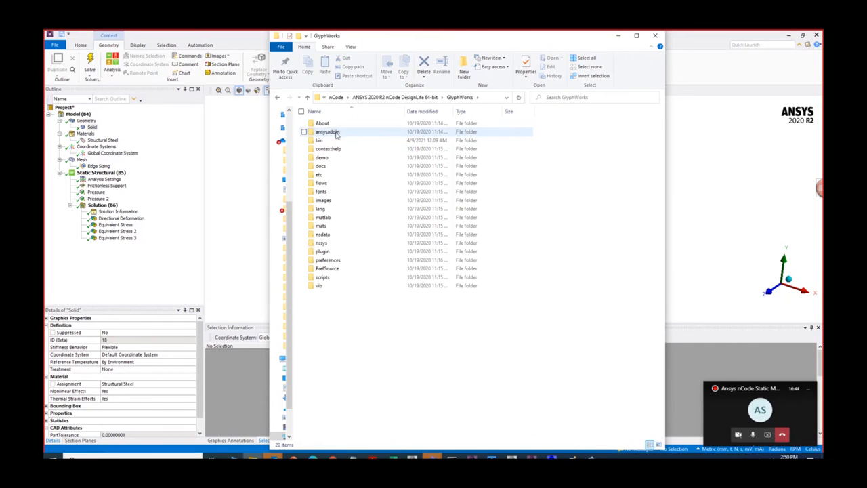
pyautogui.doubleClick(330, 228)
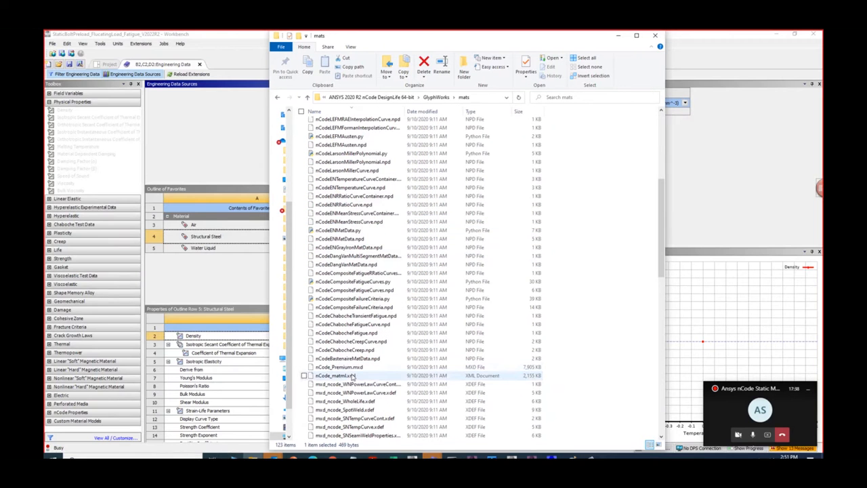
# - Locate the material file nCode_matml.xml in the mats folder and switch to the Temp_1 Workbench project
pyautogui.click(351, 376)
pyautogui.rightClick(351, 376)
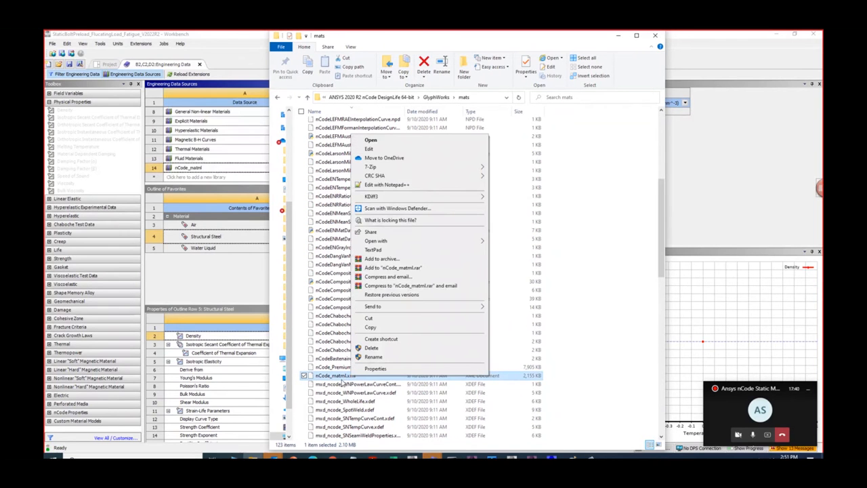
pyautogui.click(389, 357)
pyautogui.press('Escape')
pyautogui.click(779, 35)
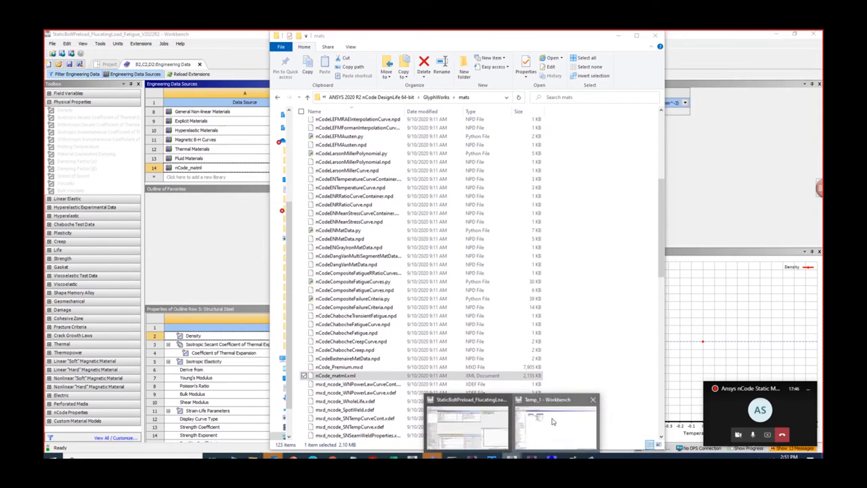
pyautogui.click(554, 422)
# - Open the Engineering Data of the static structural system and display the list of engineering data sources
pyautogui.click(270, 126)
pyautogui.doubleClick(269, 126)
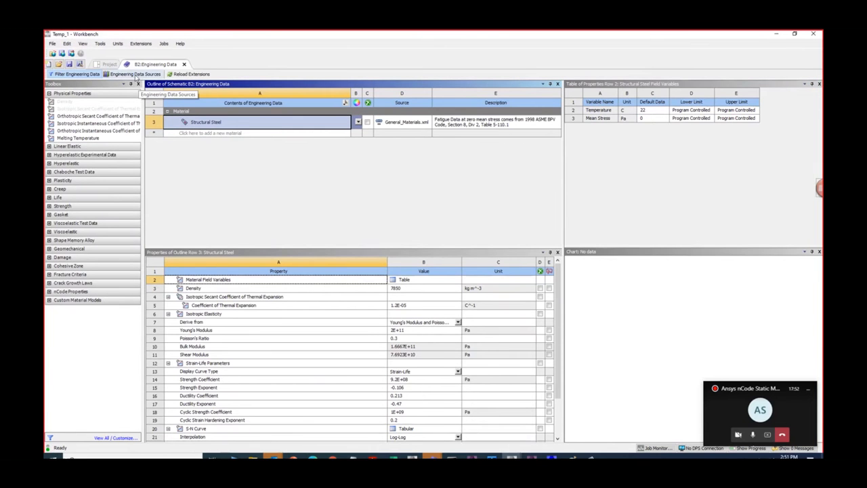
pyautogui.click(135, 74)
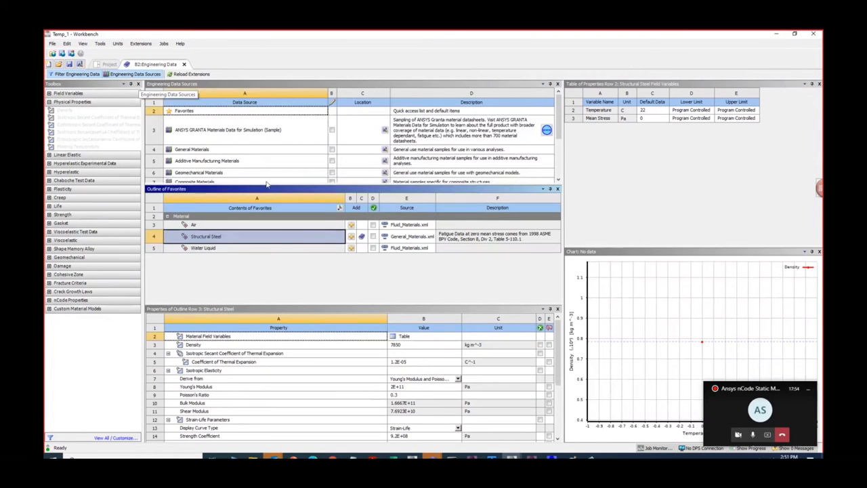
pyautogui.scroll(-3, 257, 172)
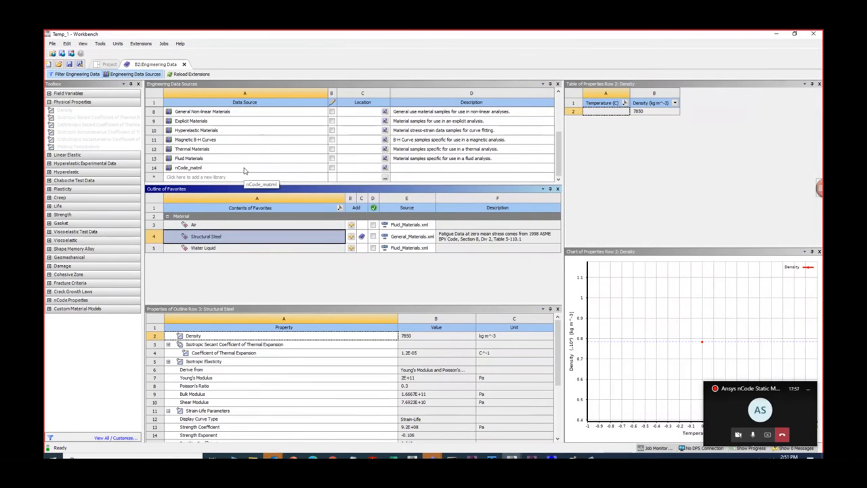
# - Add the existing library file nCode_matml.xml from the mats folder to the engineering data sources
pyautogui.rightClick(247, 178)
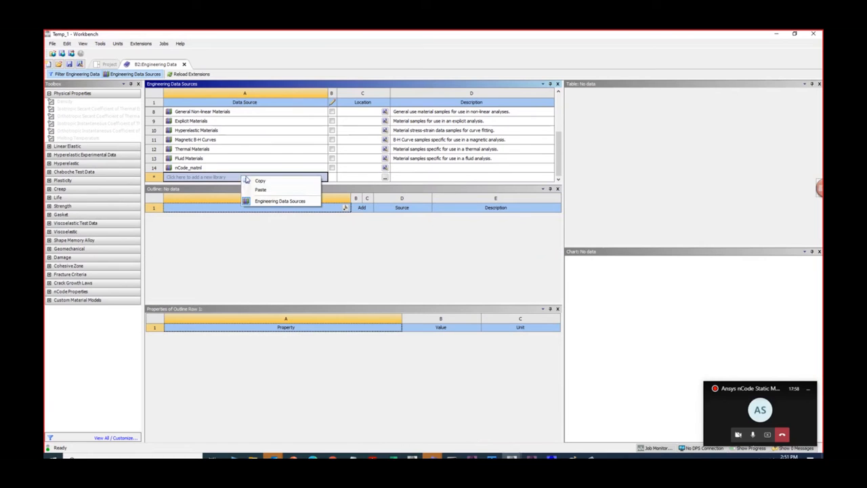
pyautogui.click(218, 177)
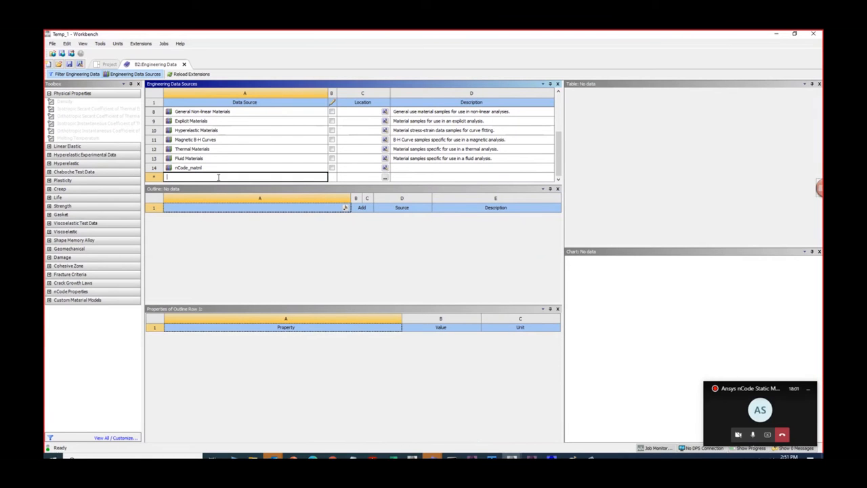
pyautogui.click(385, 178)
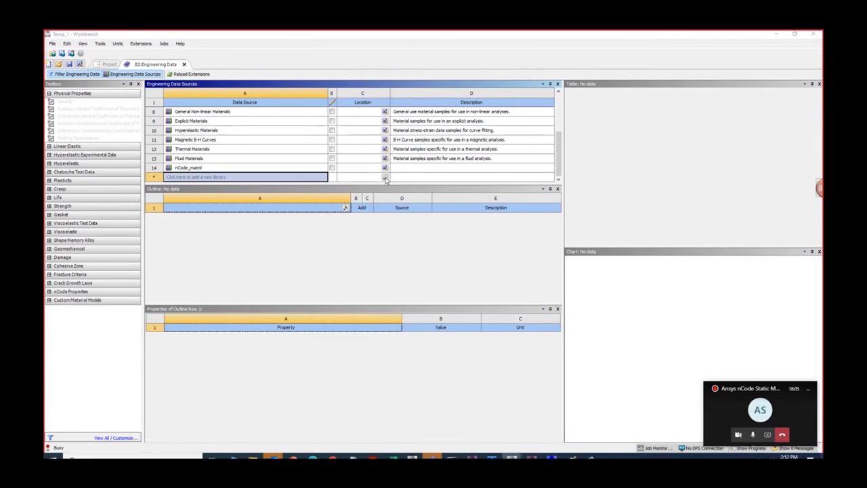
pyautogui.write('nCode_matml.xml')
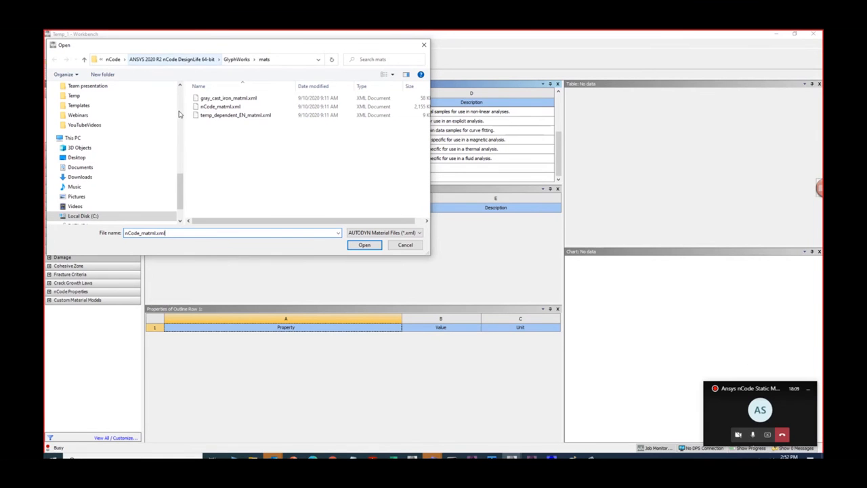
pyautogui.moveTo(183, 114); pyautogui.dragTo(68, 116)
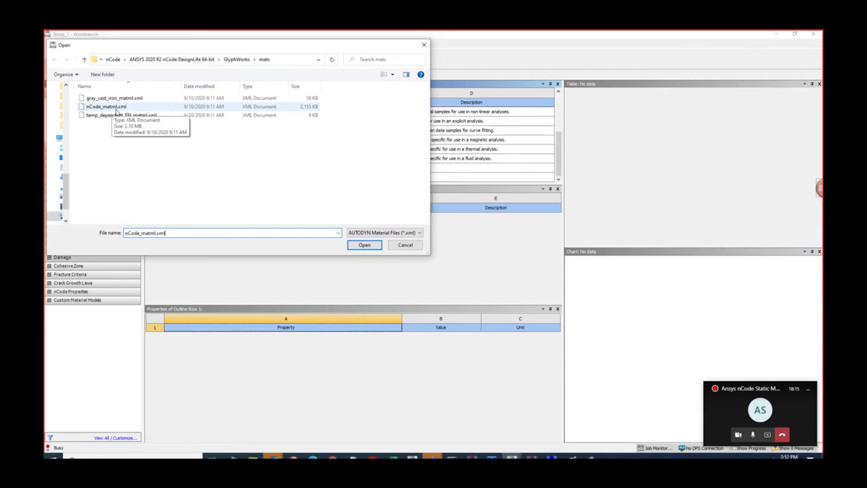
pyautogui.click(115, 107)
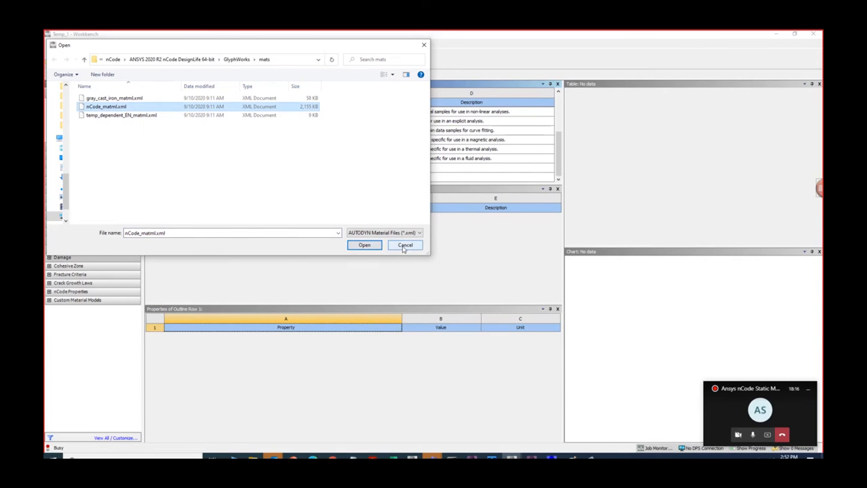
pyautogui.click(365, 244)
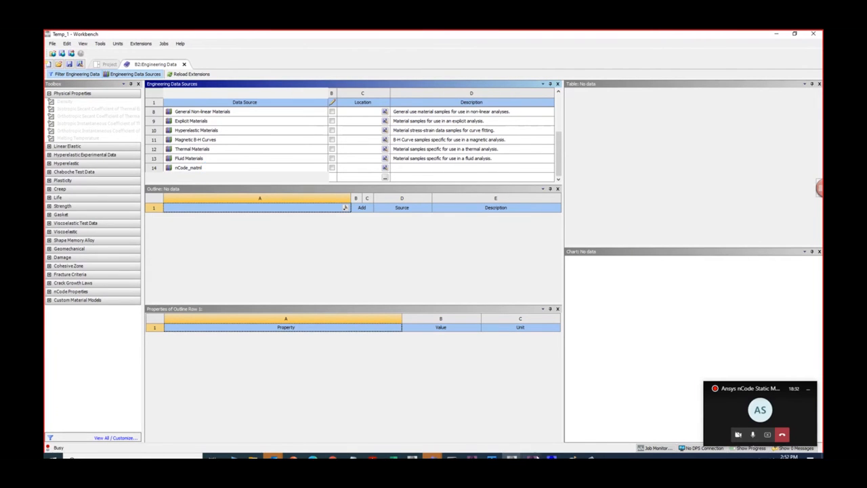
# - Check the materials listed in the engineering data of the StaticBoltPreload Workbench project and return to the Temp_1 project
pyautogui.moveTo(431, 455)
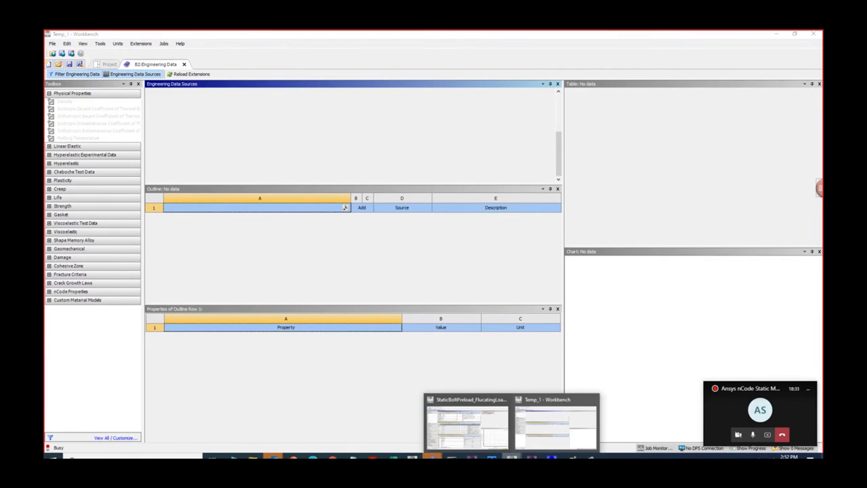
pyautogui.click(471, 434)
pyautogui.click(144, 73)
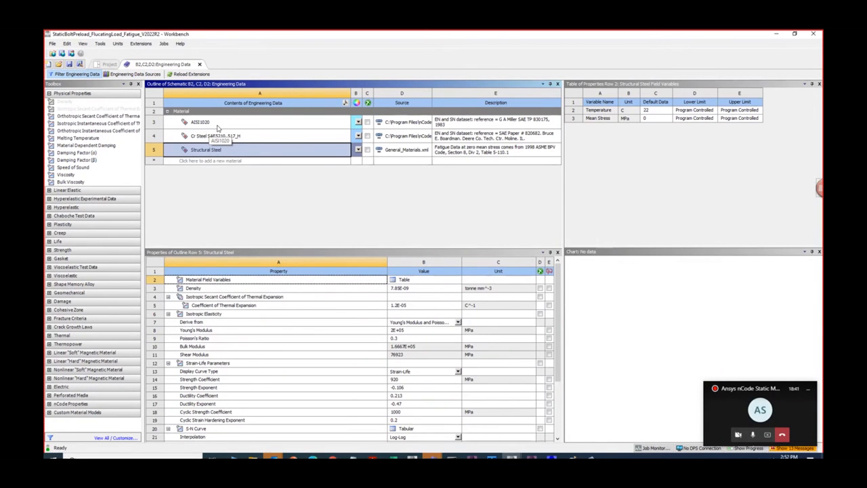
pyautogui.click(776, 34)
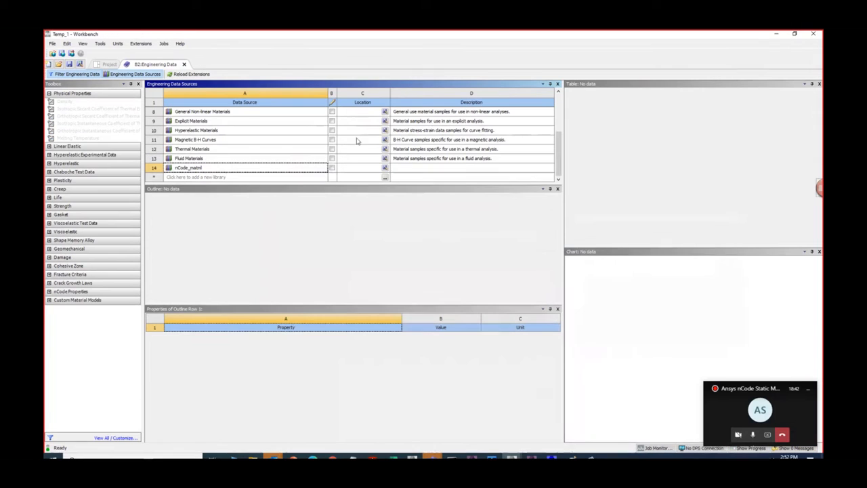
# - Open the nCode_matml data source and look through its list of materials for a suitable steel
pyautogui.click(194, 169)
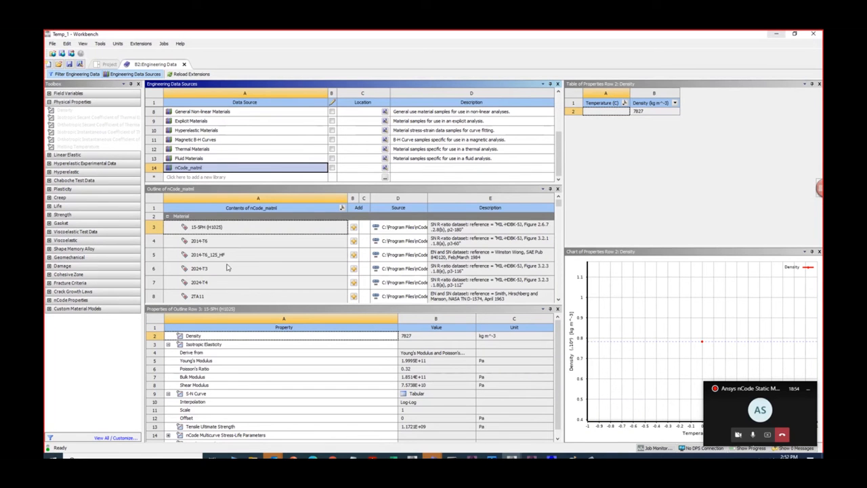
pyautogui.scroll(-12, 227, 267)
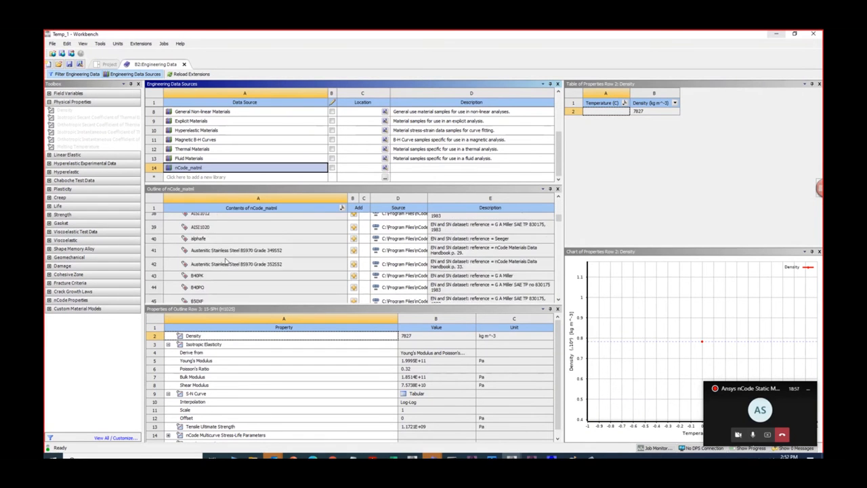
pyautogui.scroll(-17, 226, 260)
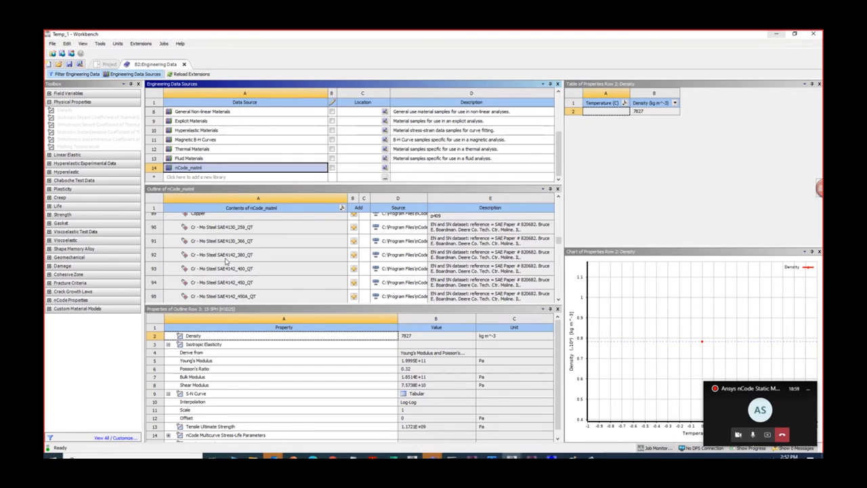
pyautogui.scroll(-20, 227, 260)
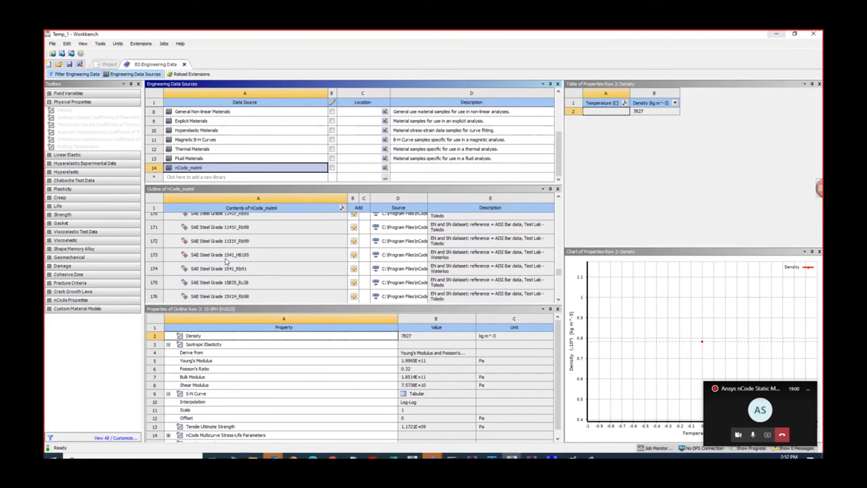
pyautogui.scroll(-17, 226, 261)
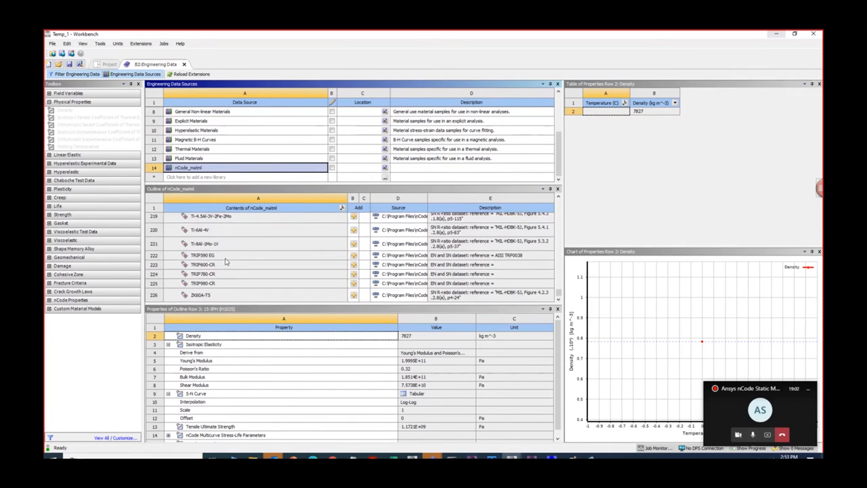
pyautogui.scroll(20, 226, 262)
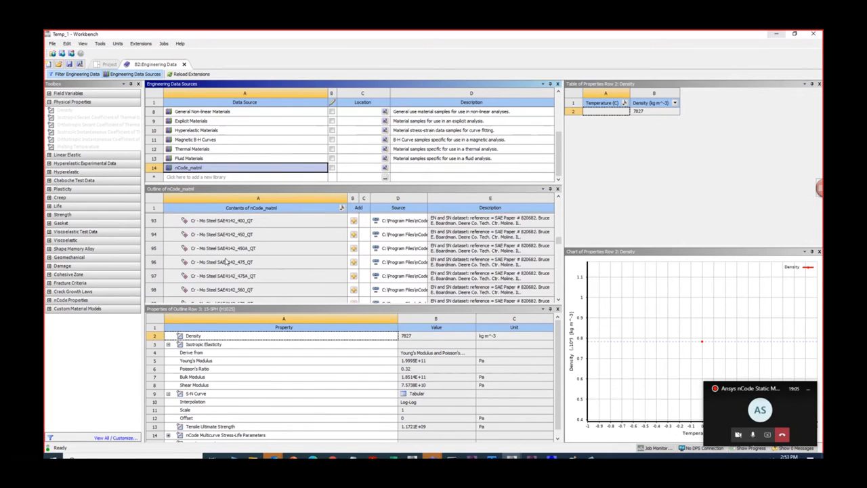
pyautogui.scroll(19, 226, 262)
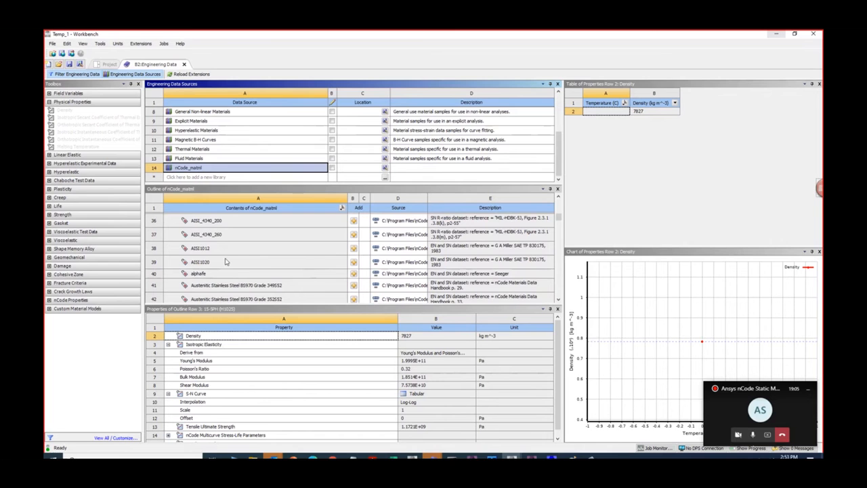
pyautogui.scroll(12, 226, 261)
pyautogui.scroll(-4, 226, 262)
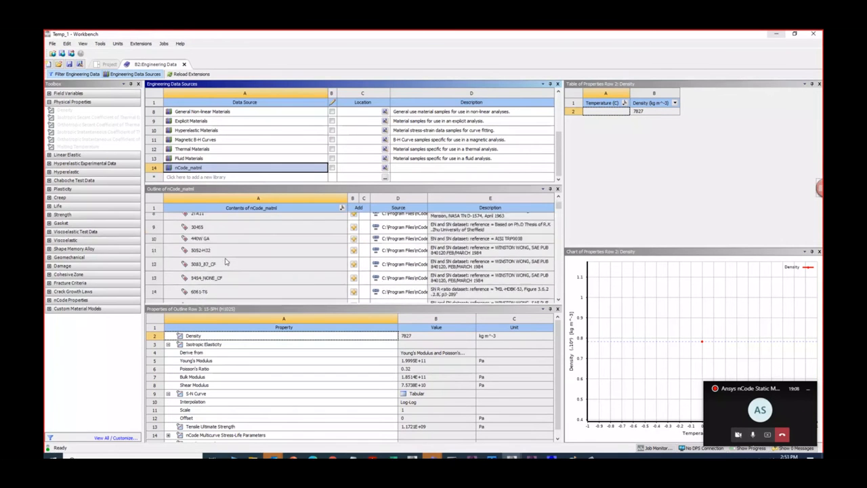
pyautogui.scroll(-11, 226, 262)
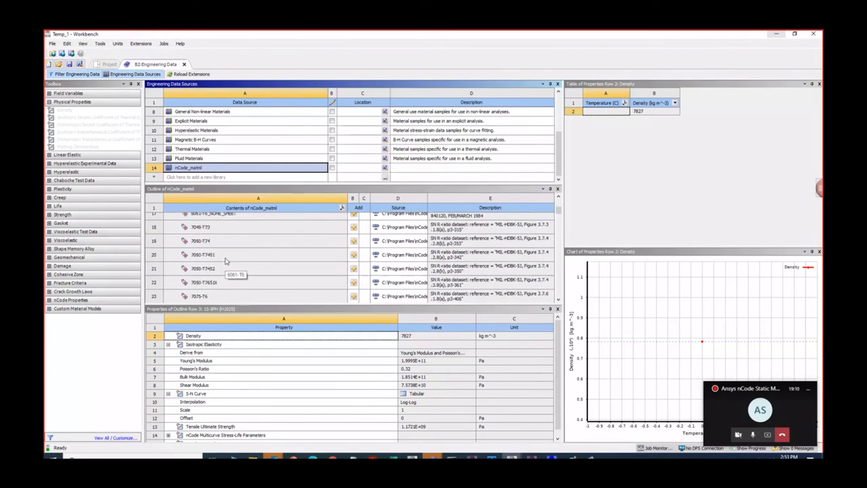
pyautogui.scroll(3, 226, 262)
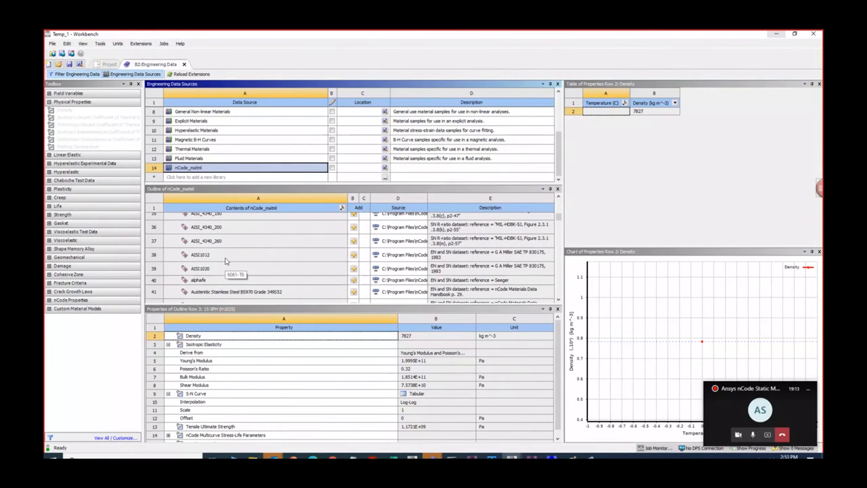
# - Add AISI1020 from the nCode_matml library to the engineering data and show its properties in the project's material list
pyautogui.click(217, 268)
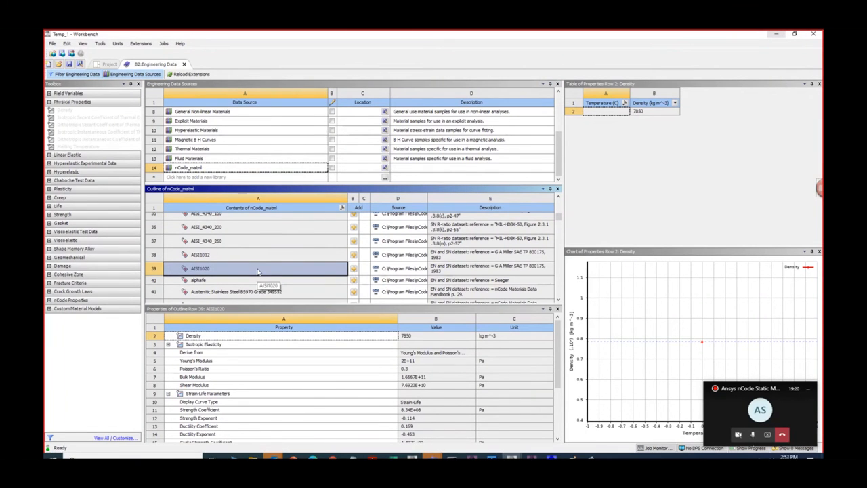
pyautogui.click(352, 270)
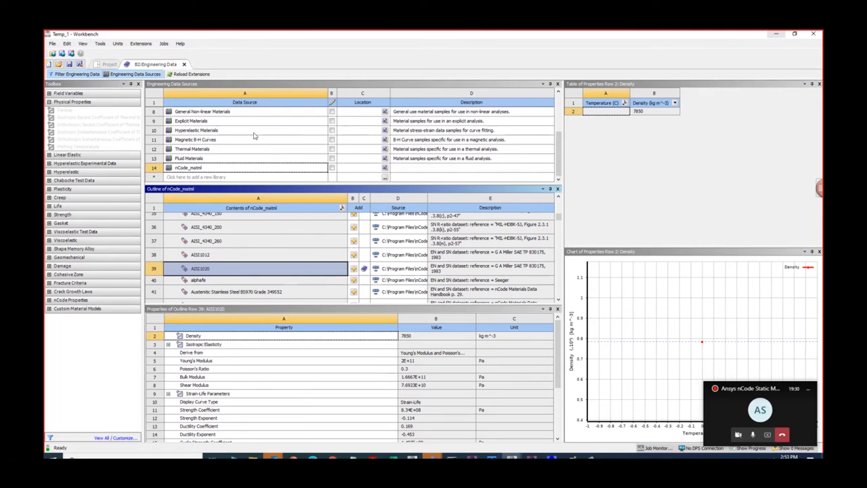
pyautogui.click(131, 76)
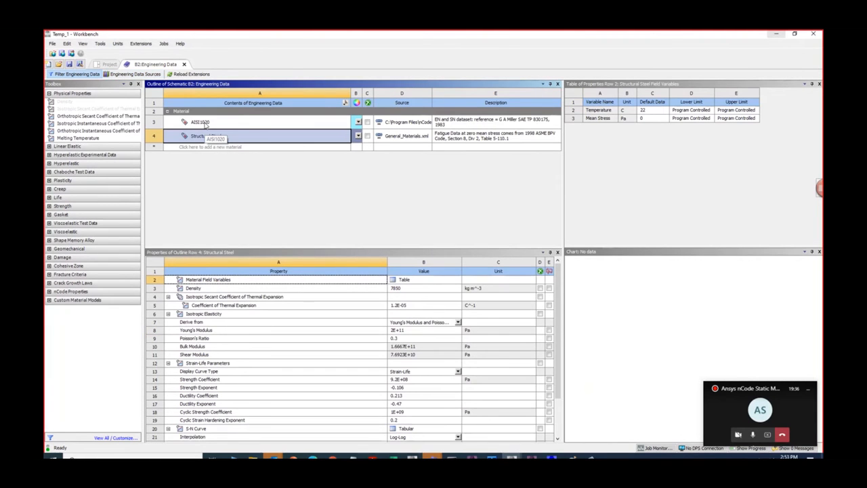
pyautogui.click(205, 122)
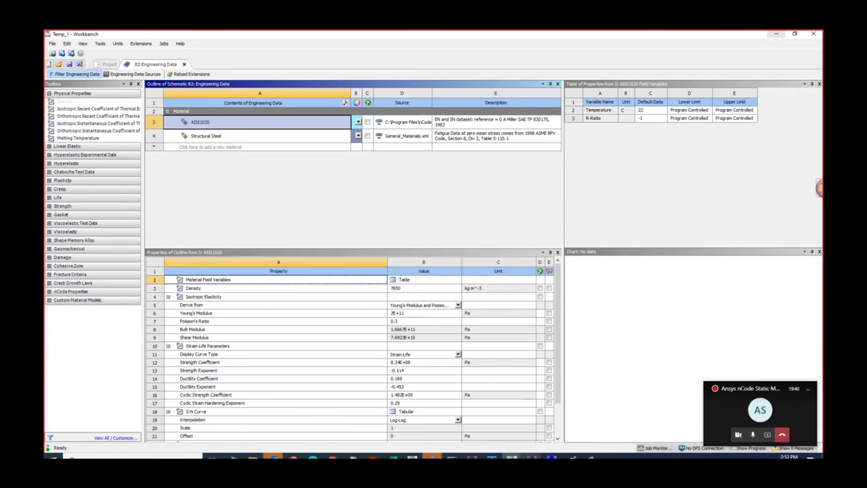
# - In Ansys Mechanical, check the materials available for the solid body's assignment and return to Workbench
pyautogui.click(533, 457)
pyautogui.click(581, 428)
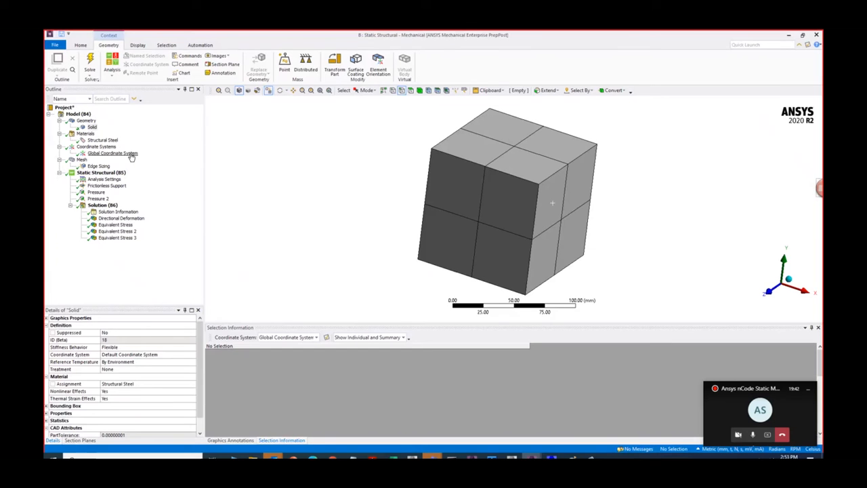
pyautogui.click(91, 126)
pyautogui.click(192, 383)
pyautogui.click(192, 384)
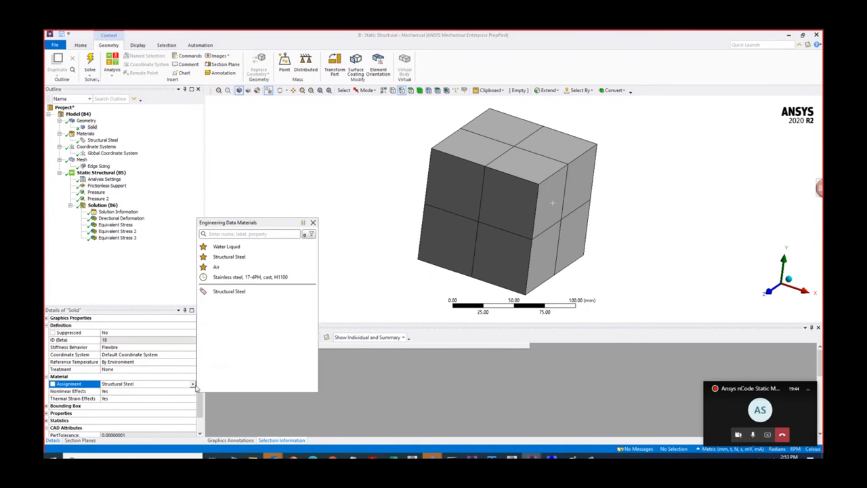
pyautogui.click(498, 420)
pyautogui.click(789, 35)
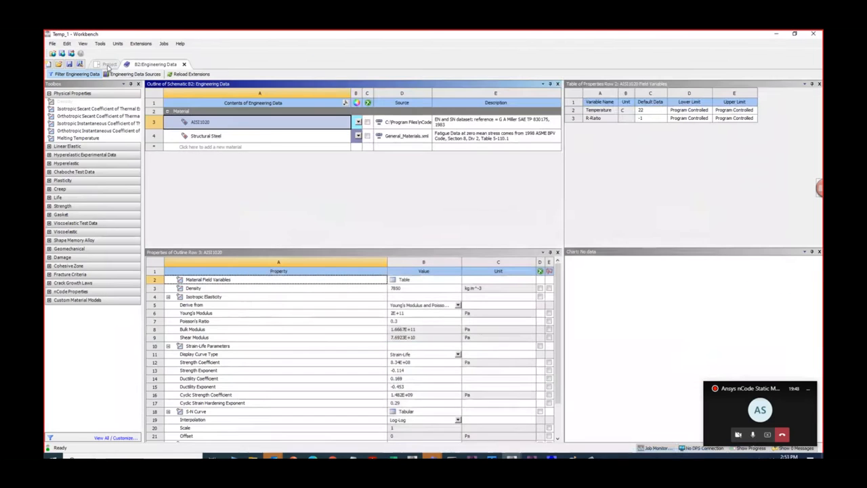
# - Refresh the project from the project schematic so the model reads the modified engineering data, and return to Ansys Mechanical
pyautogui.click(108, 65)
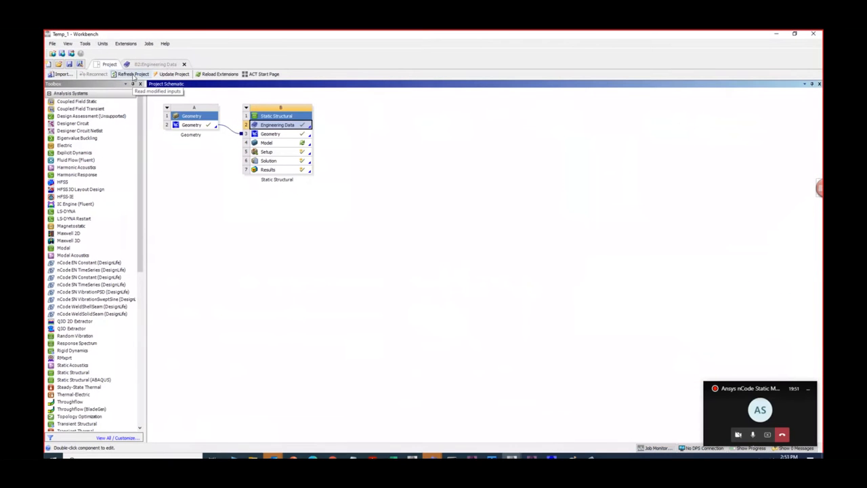
pyautogui.click(133, 74)
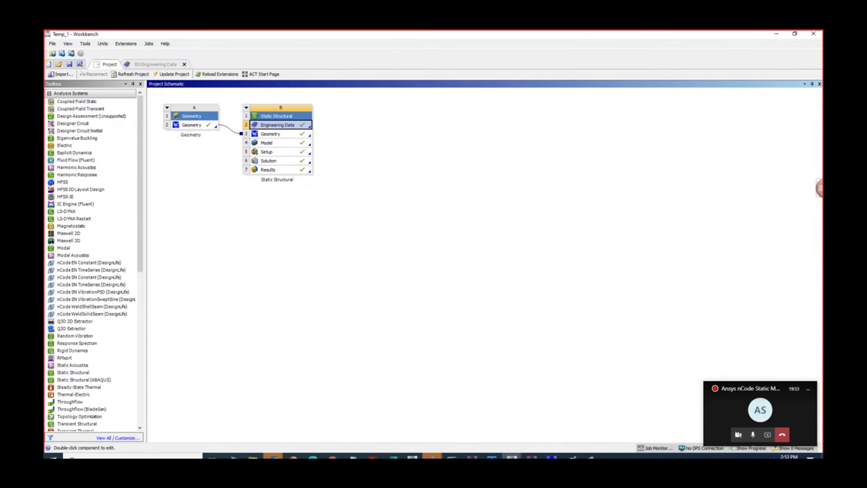
pyautogui.moveTo(532, 457)
pyautogui.click(569, 427)
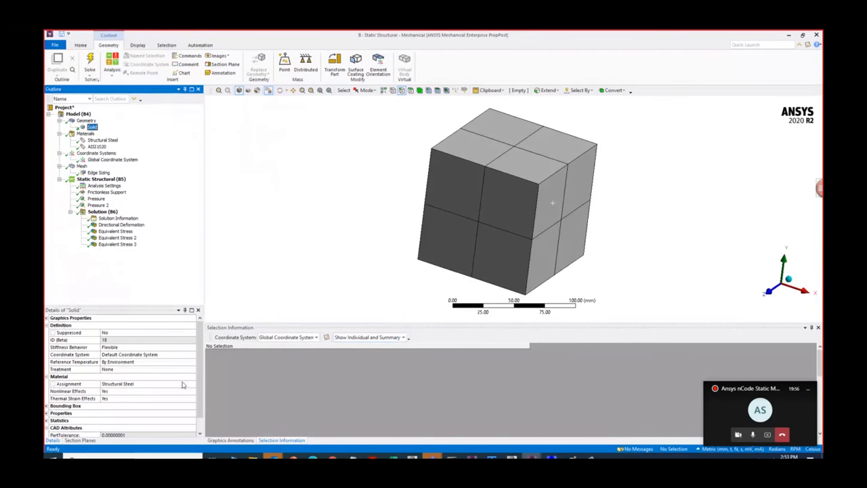
# - Assign the AISI1020 material to the solid body
pyautogui.click(183, 385)
pyautogui.click(193, 384)
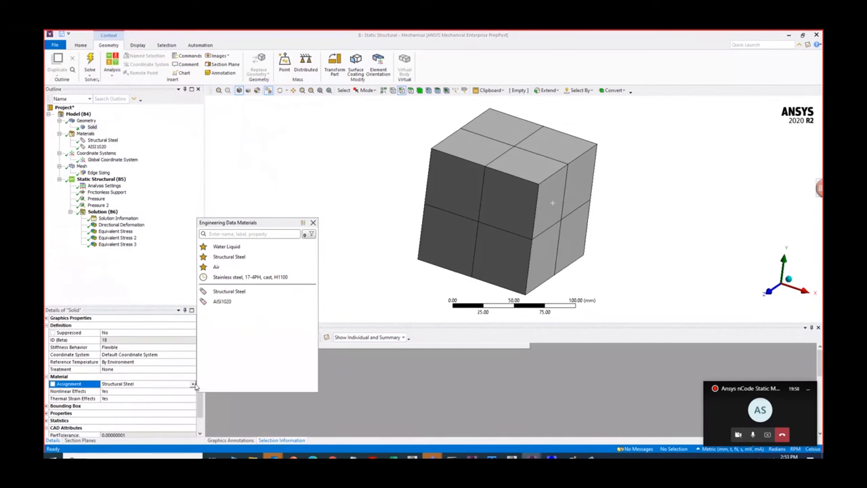
pyautogui.click(235, 305)
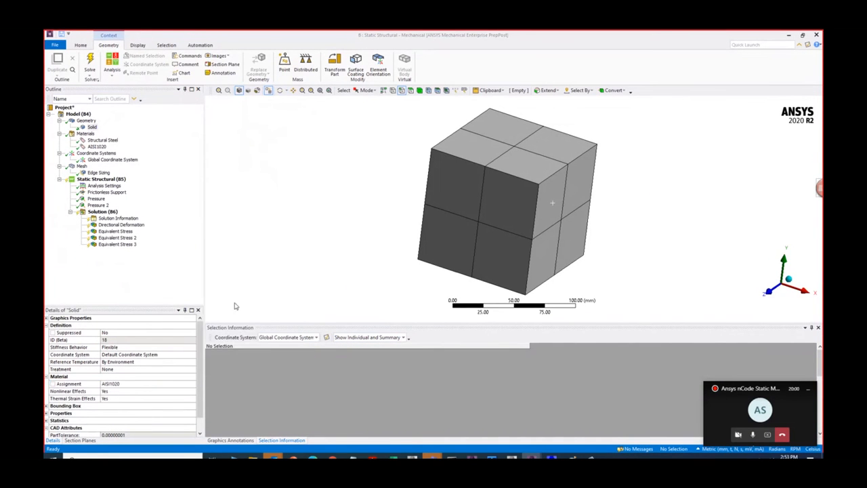
pyautogui.scroll(-1, 440, 181)
pyautogui.scroll(-1, 440, 182)
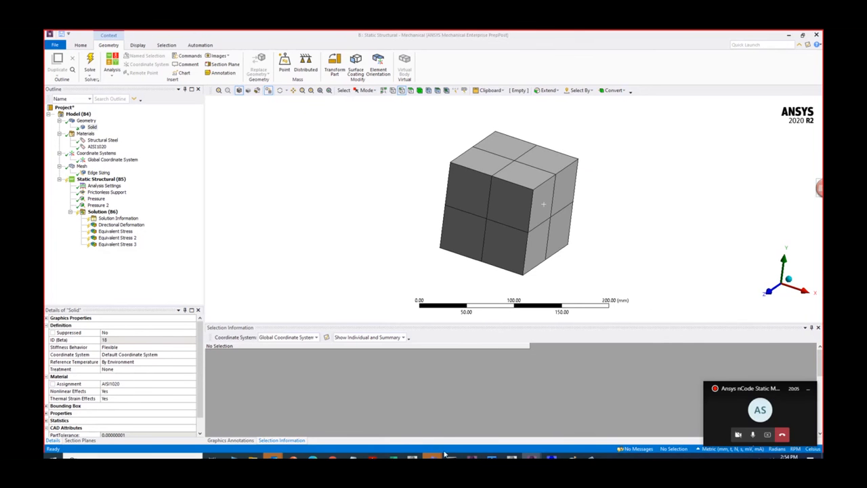
# - Switch to Workbench and examine AISI1020's S-N curve and strain-life parameters in the engineering data
pyautogui.moveTo(532, 457)
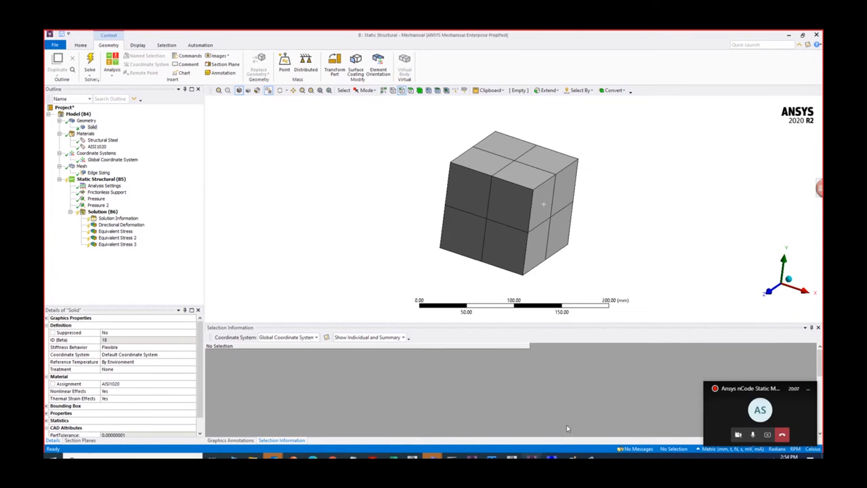
pyautogui.click(553, 417)
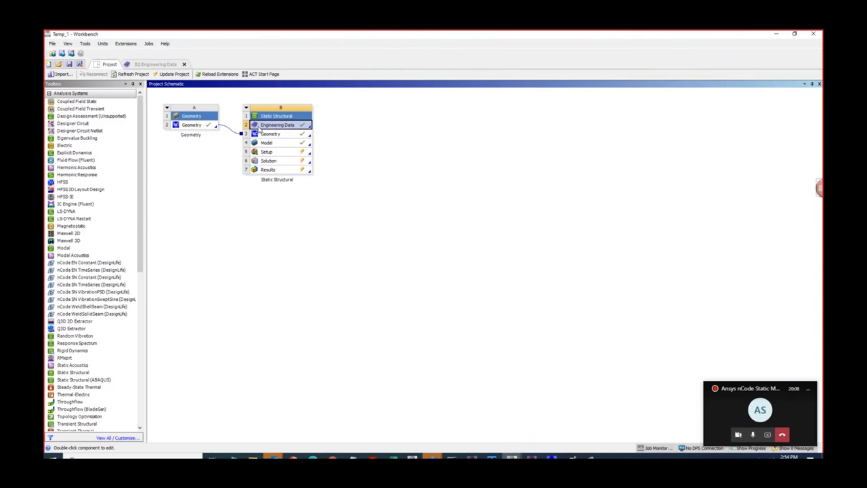
pyautogui.click(152, 64)
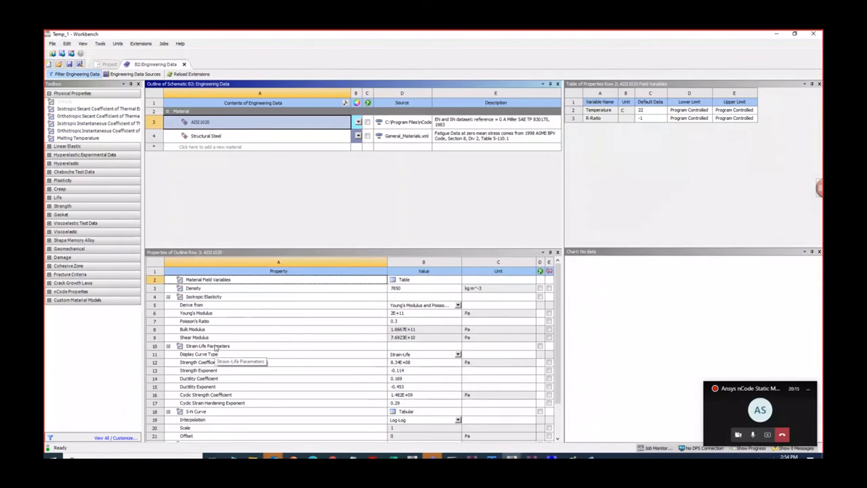
pyautogui.scroll(-1, 218, 413)
pyautogui.click(213, 387)
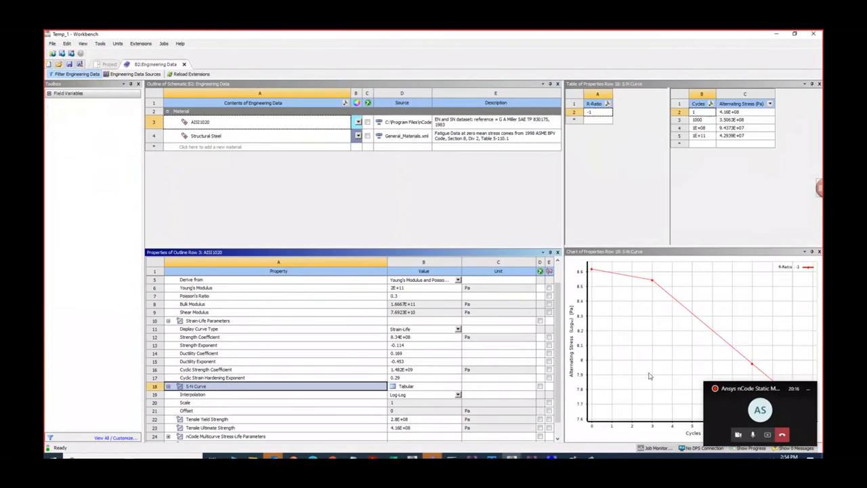
pyautogui.click(215, 323)
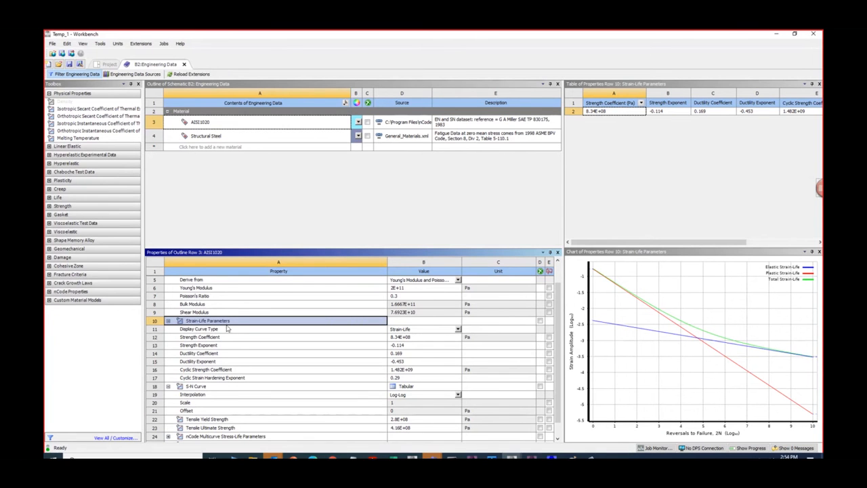
pyautogui.scroll(-1, 225, 397)
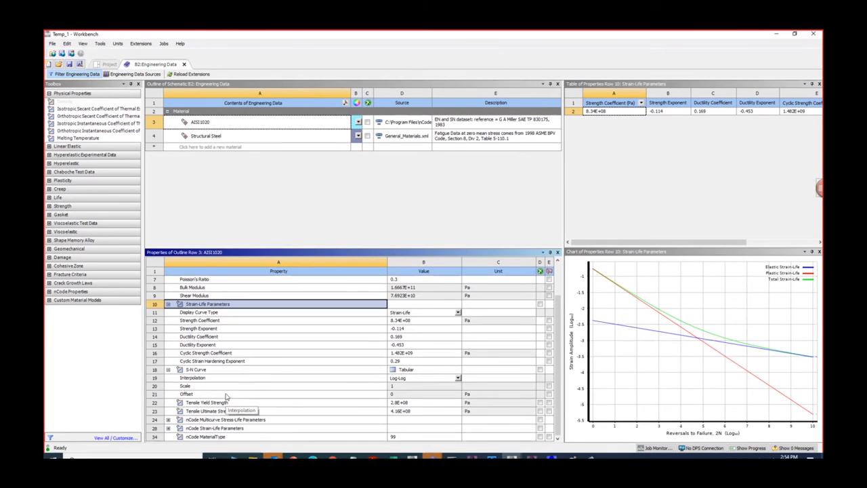
# - Change the project's unit system to Metric (tonne,mm,s,°C,mA,N,mV)
pyautogui.click(140, 45)
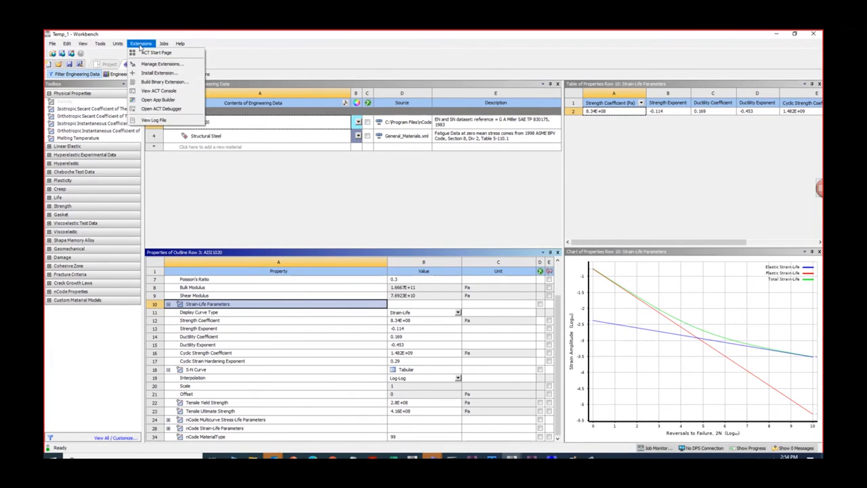
pyautogui.moveTo(118, 45)
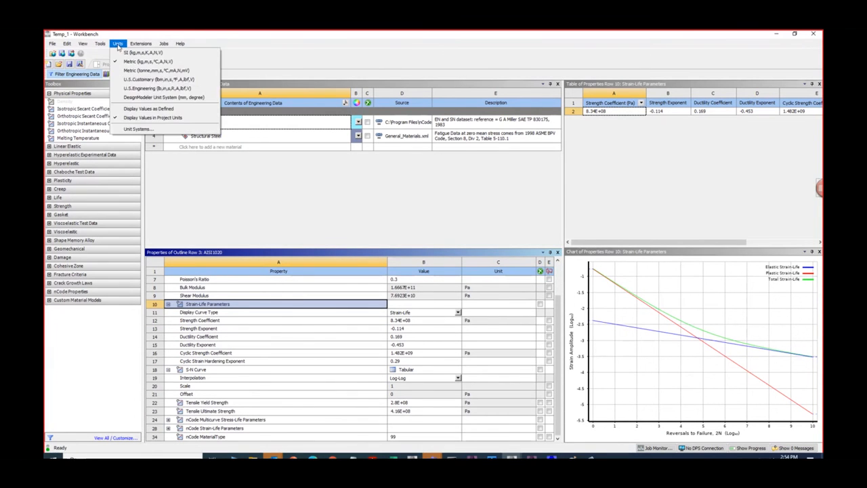
pyautogui.click(149, 71)
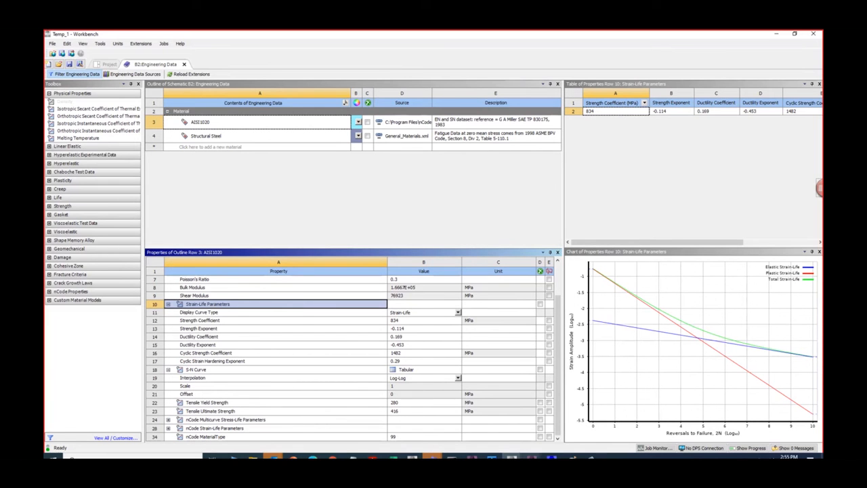
# - Compare the Equivalent Stress 2 result in Mechanical with AISI1020's tensile yield strength in Workbench's engineering data
pyautogui.moveTo(531, 458)
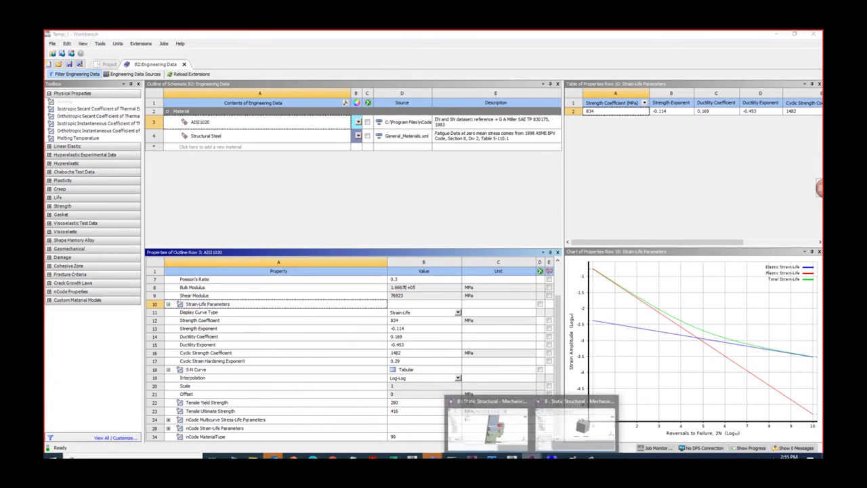
pyautogui.click(588, 434)
pyautogui.click(126, 238)
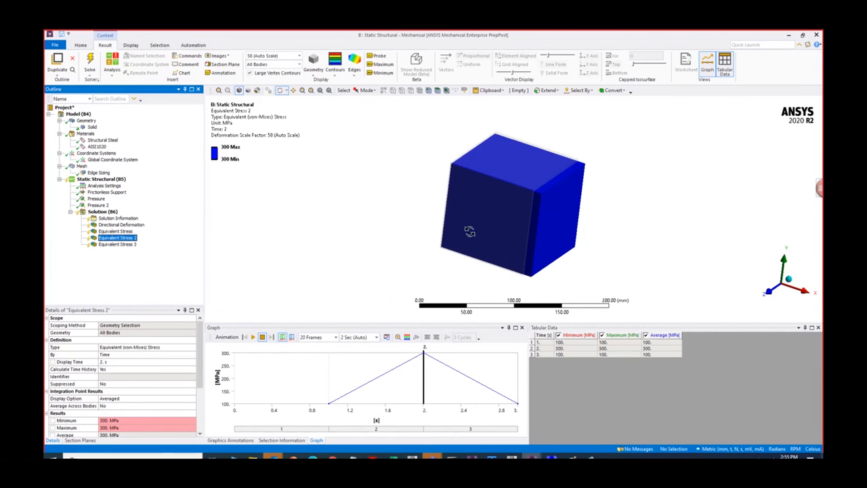
pyautogui.moveTo(432, 214); pyautogui.dragTo(422, 217)
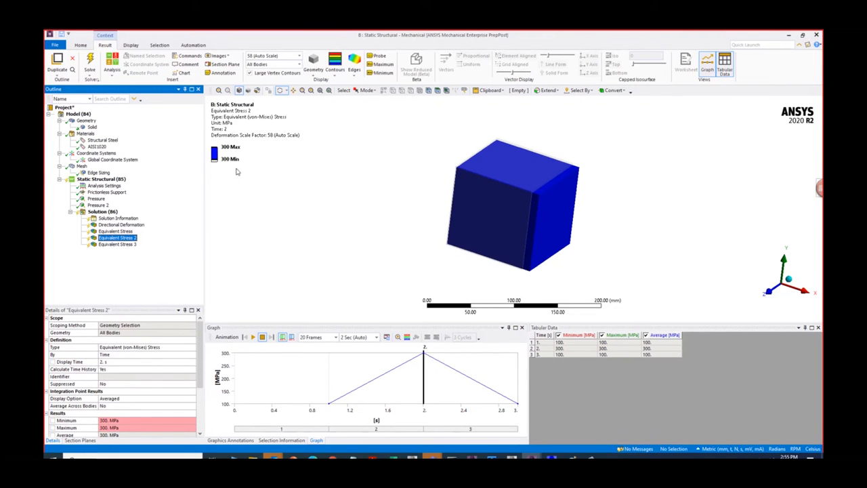
pyautogui.click(788, 34)
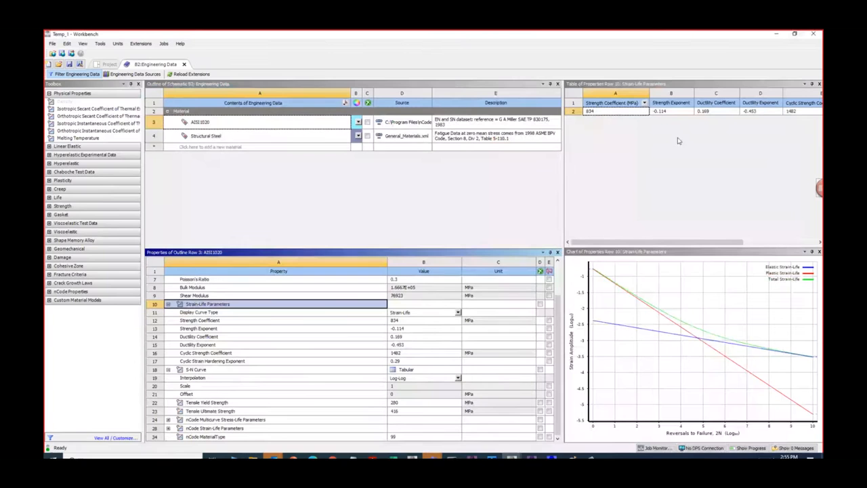
pyautogui.click(399, 404)
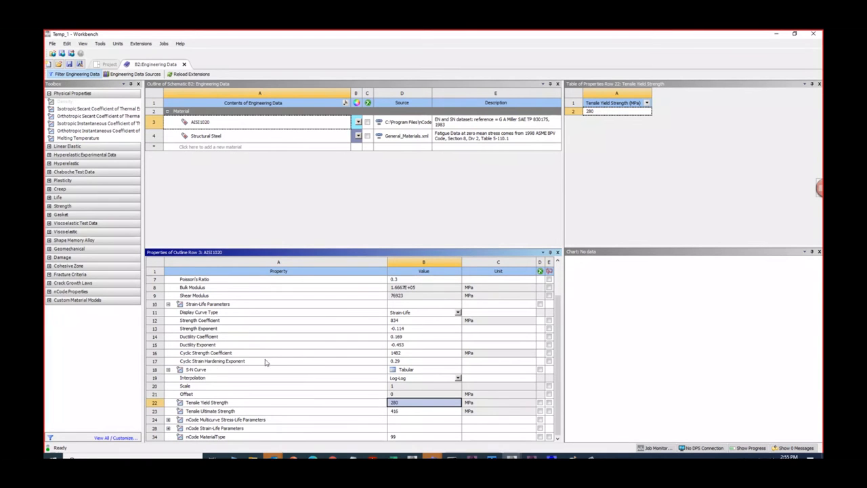
# - Return to Mechanical from the project schematic, solve the static structural analysis again and check the solid body's material assignment
pyautogui.click(109, 63)
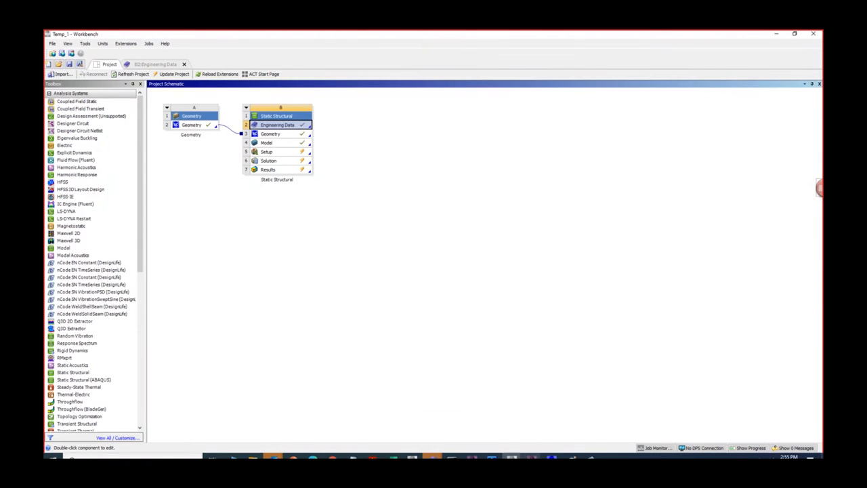
pyautogui.click(531, 455)
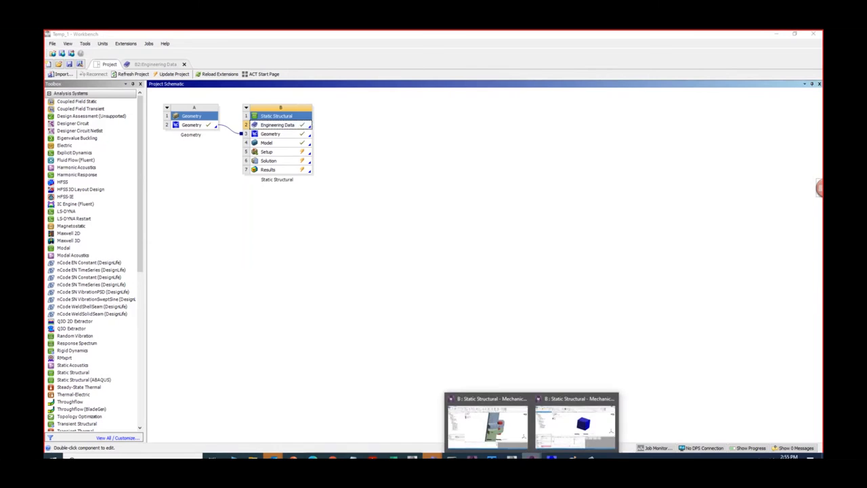
pyautogui.click(575, 423)
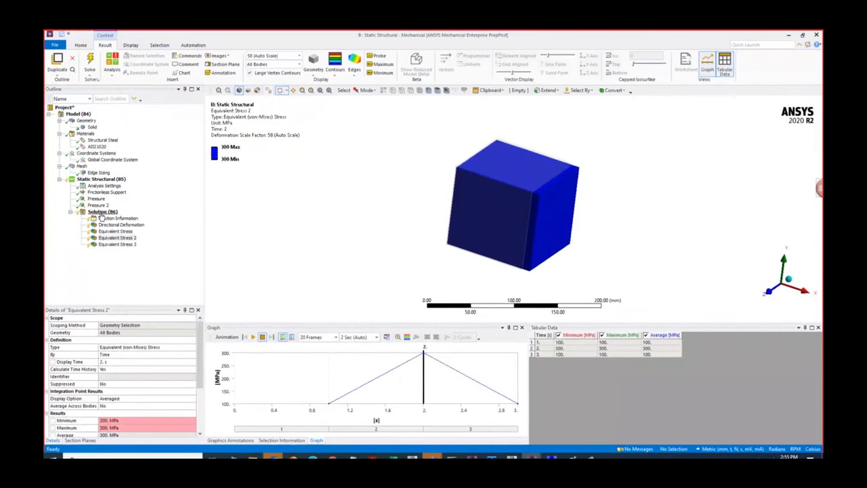
pyautogui.rightClick(101, 213)
pyautogui.click(119, 228)
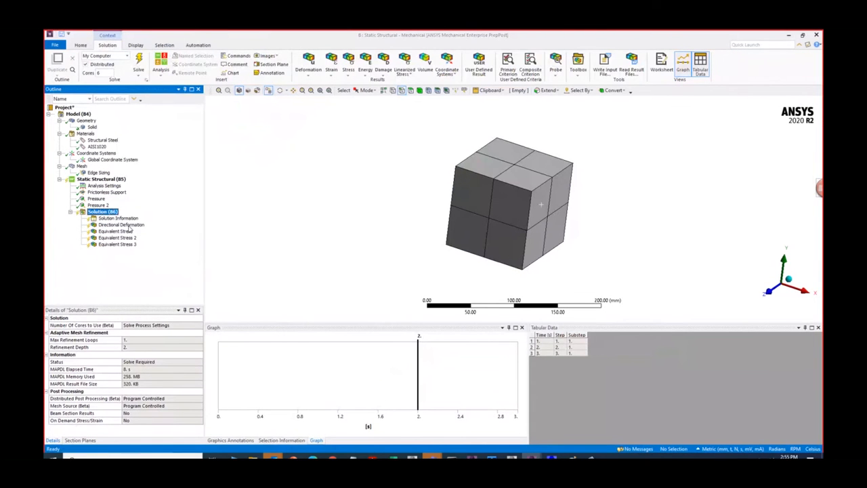
pyautogui.click(93, 128)
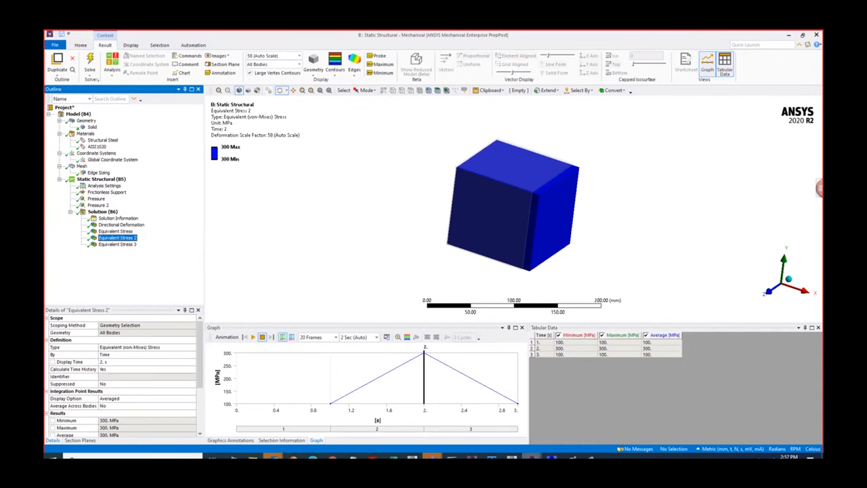
# - Review the re-solved Equivalent Stress 2 result in Mechanical and return to the Workbench project schematic
pyautogui.moveTo(532, 457)
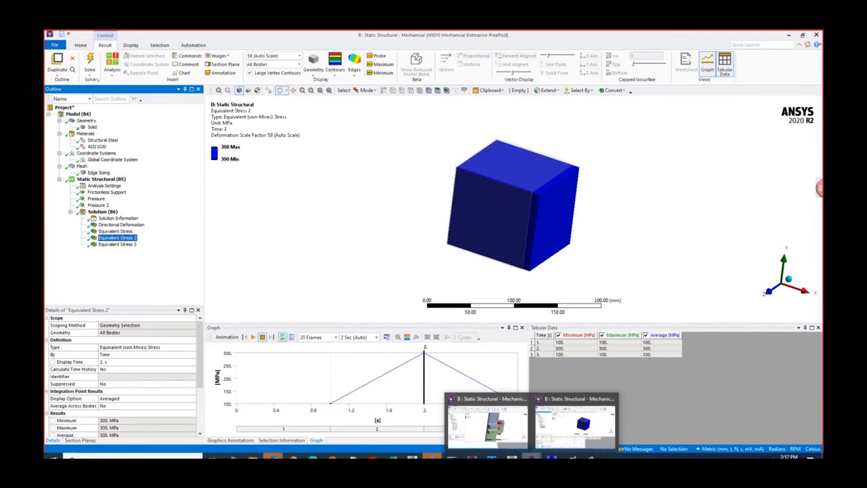
pyautogui.click(569, 436)
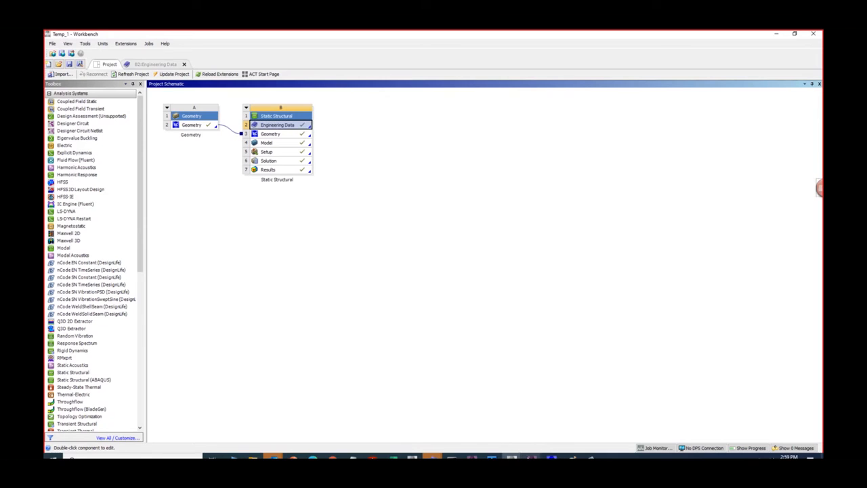
pyautogui.moveTo(532, 458)
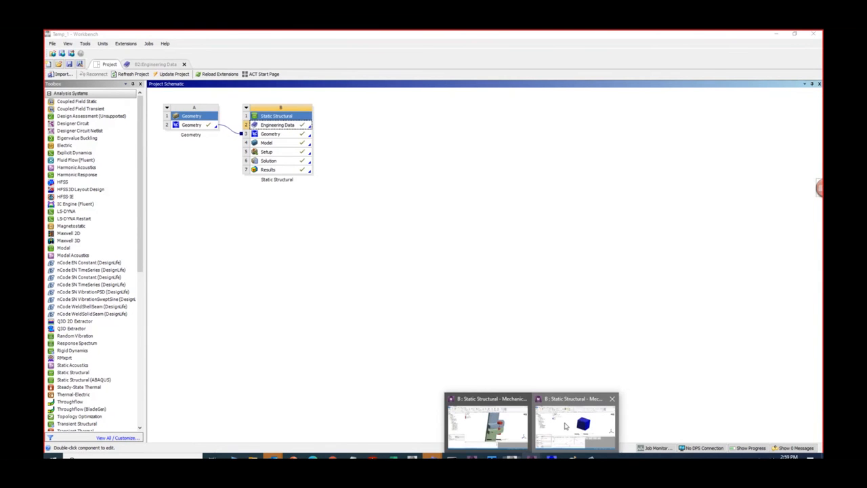
pyautogui.click(566, 427)
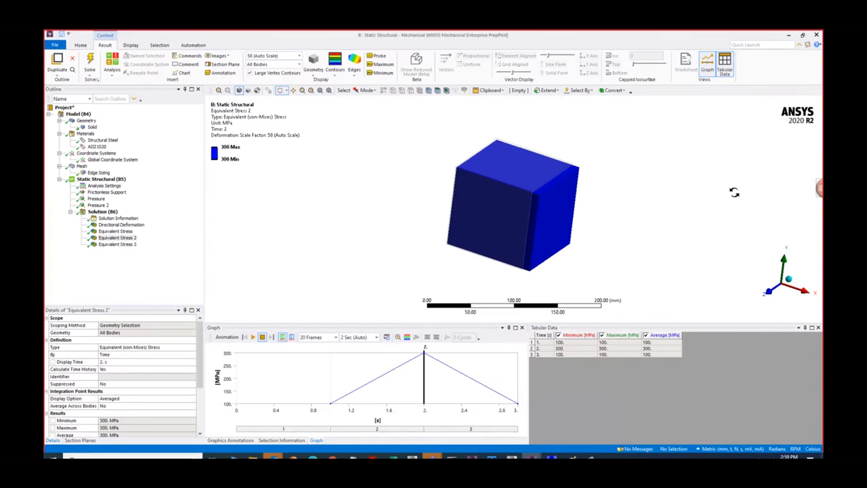
pyautogui.click(787, 37)
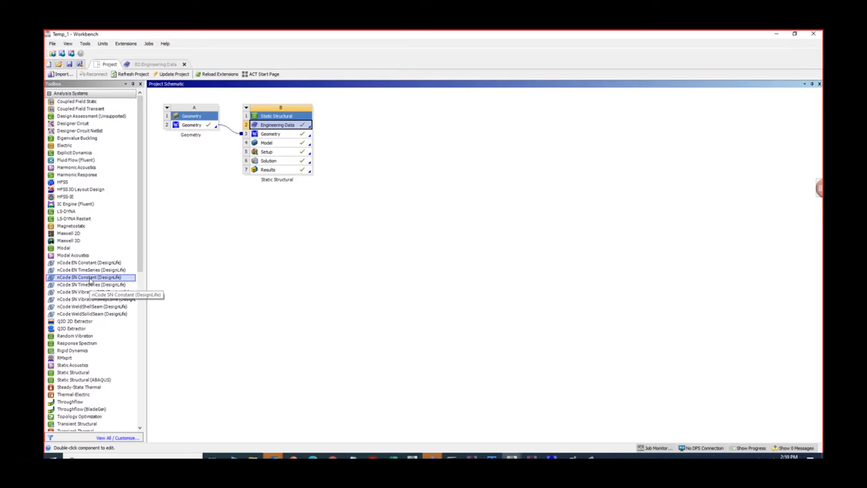
# - Add an nCode SN Constant (DesignLife) system linked to the Static Structural solution and update the structural results
pyautogui.moveTo(90, 281); pyautogui.dragTo(278, 162)
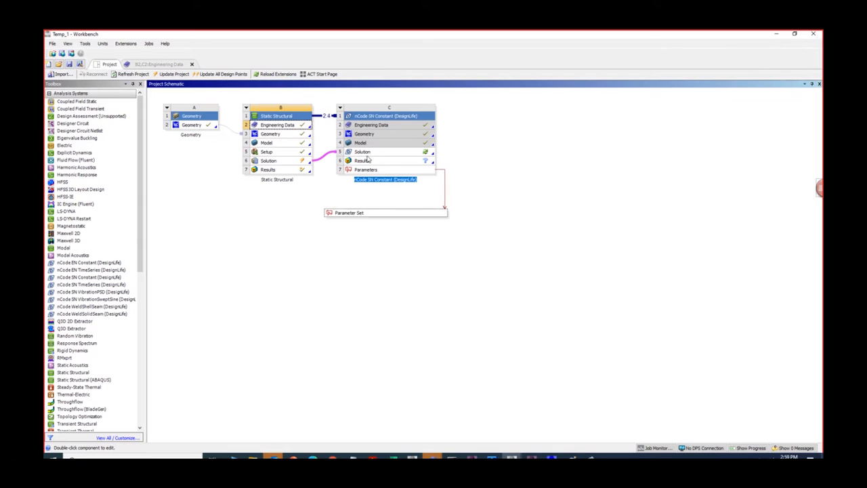
pyautogui.rightClick(290, 170)
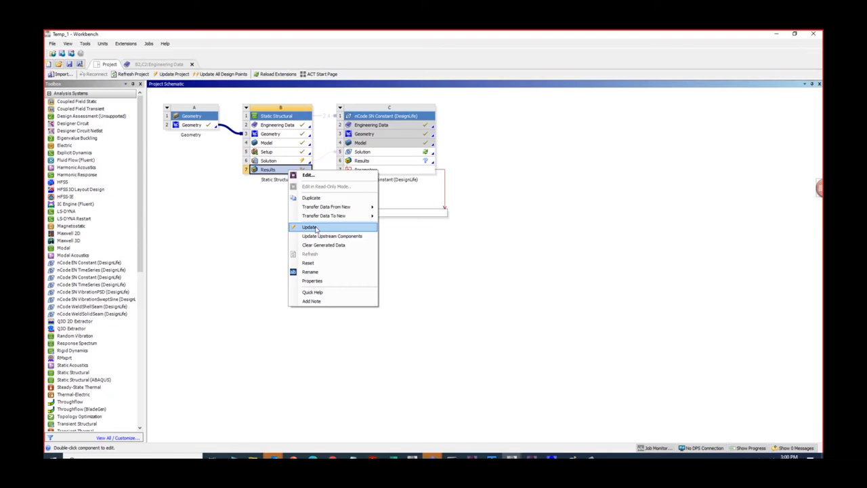
pyautogui.click(313, 227)
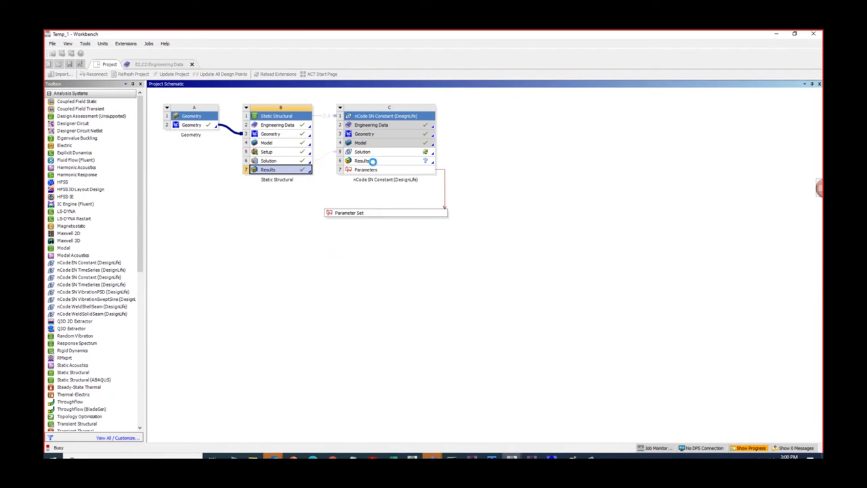
# - Refresh the nCode SN Constant system's Solution and open it in nCode DesignLife, returning to Workbench at the end
pyautogui.rightClick(422, 152)
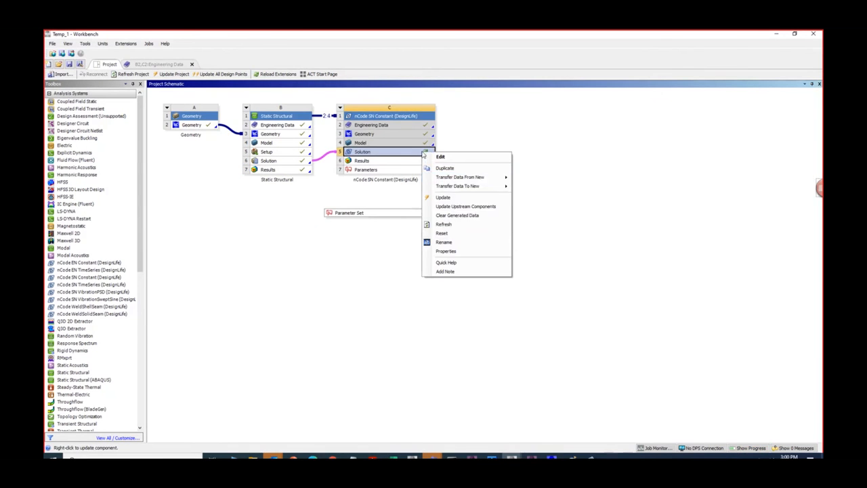
pyautogui.click(447, 226)
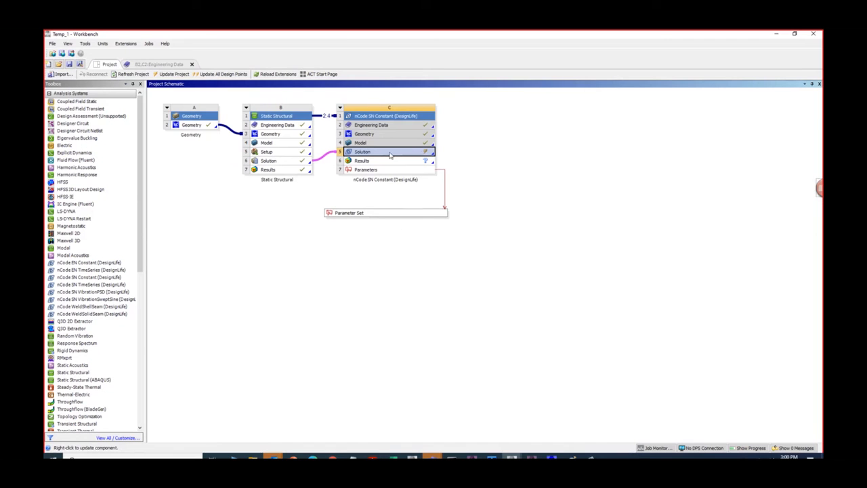
pyautogui.rightClick(368, 154)
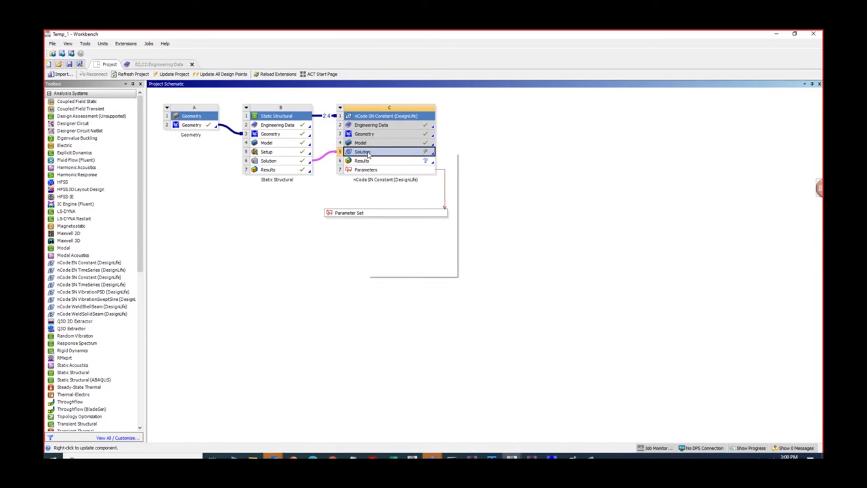
pyautogui.click(386, 157)
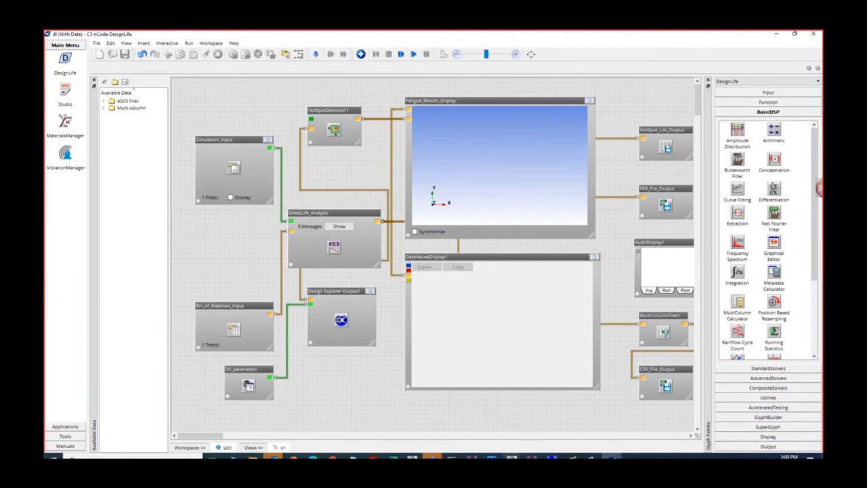
pyautogui.moveTo(512, 456)
pyautogui.click(555, 434)
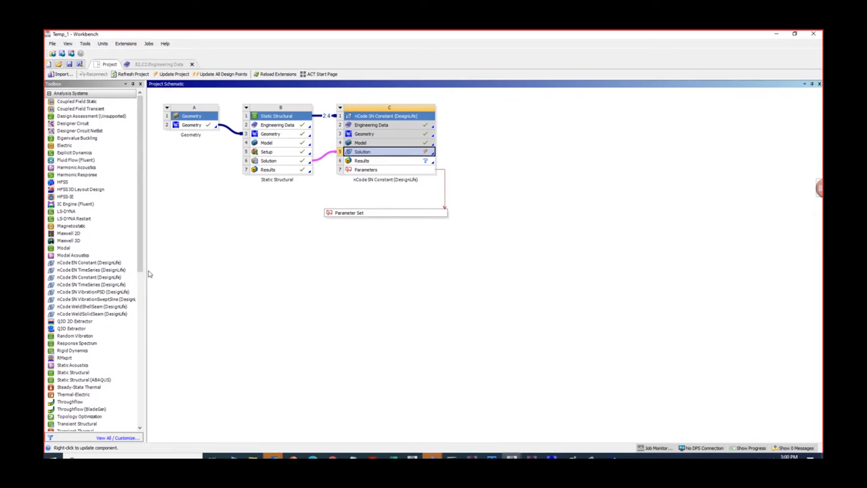
pyautogui.moveTo(145, 271); pyautogui.dragTo(152, 270)
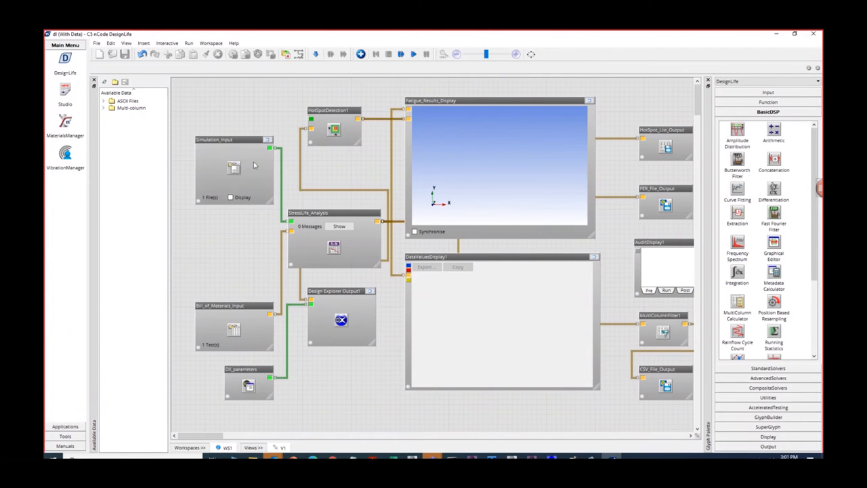
# - In nCode DesignLife, turn on the model display of the Simulation_Input glyph, maximize it and rotate the cube to an oblique view
pyautogui.click(231, 198)
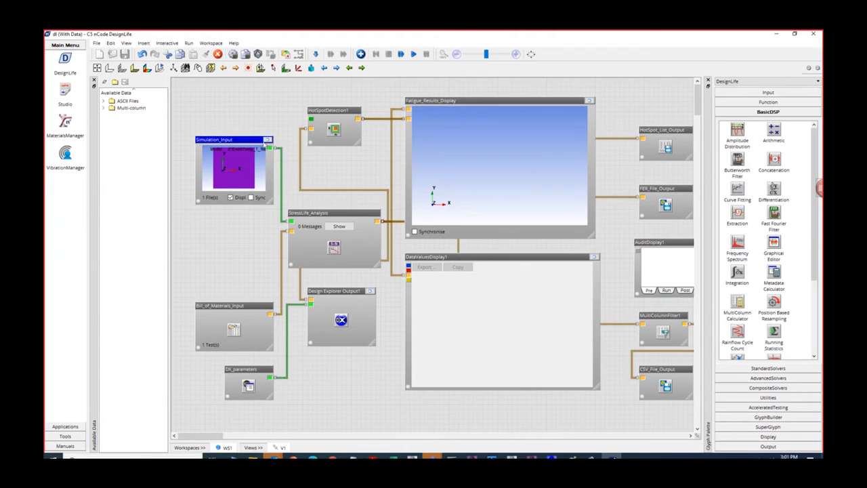
pyautogui.click(269, 140)
pyautogui.moveTo(469, 205); pyautogui.dragTo(412, 230)
# - Set the Simulation_Input result case to the Static Structural Load Case 1, Time 1 stresses and display the Von Mises contour
pyautogui.rightClick(383, 230)
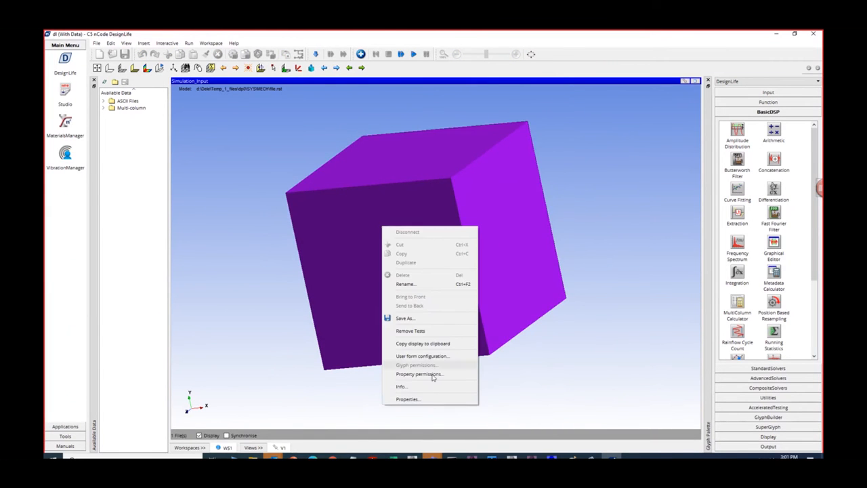
pyautogui.click(428, 398)
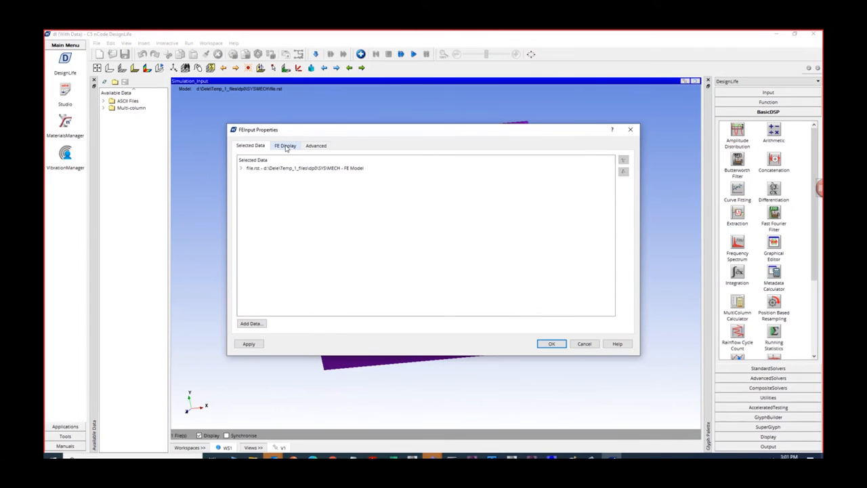
pyautogui.click(286, 146)
pyautogui.click(431, 174)
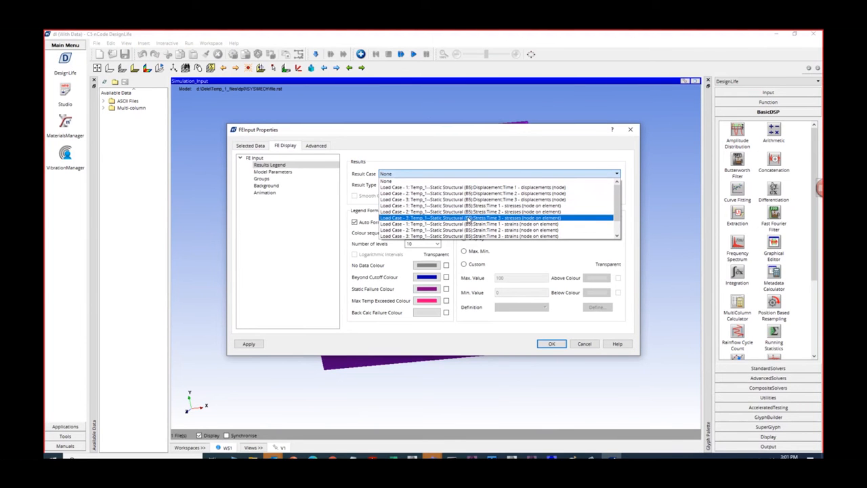
pyautogui.click(485, 206)
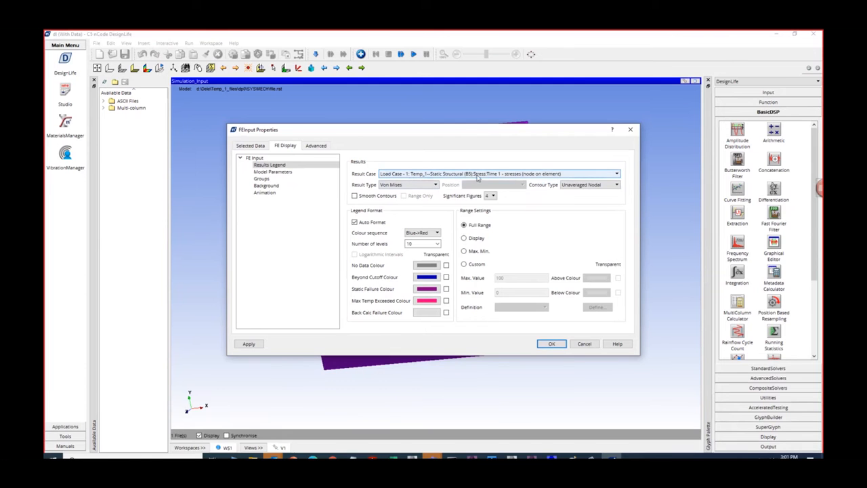
pyautogui.click(552, 344)
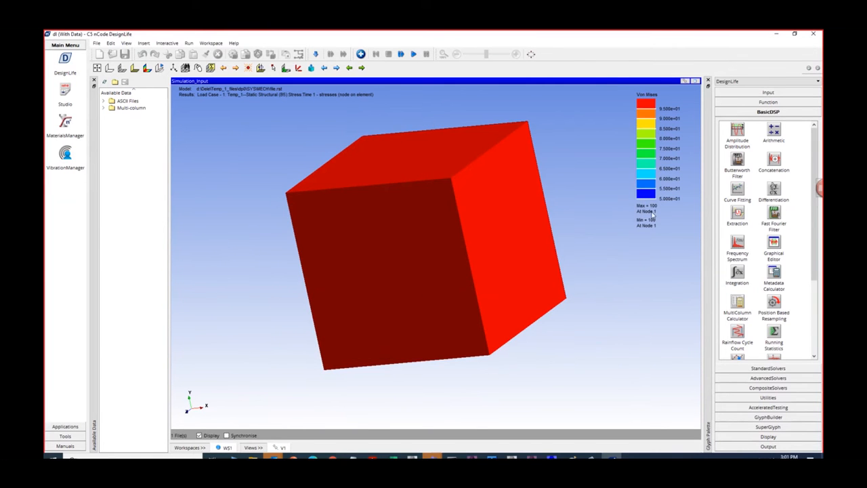
# - Change the Simulation_Input result case to the Load Case 2, Time 2 stresses and display the contour
pyautogui.rightClick(543, 209)
pyautogui.click(567, 380)
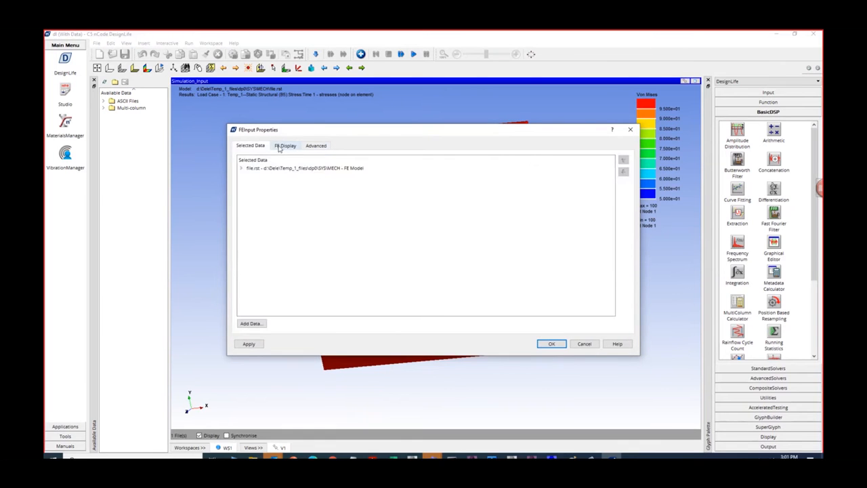
pyautogui.click(283, 145)
pyautogui.click(411, 174)
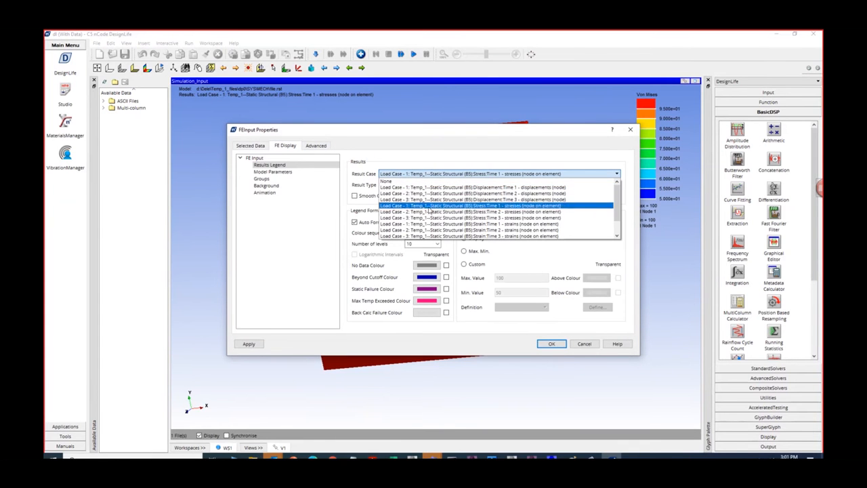
pyautogui.click(467, 185)
pyautogui.click(553, 344)
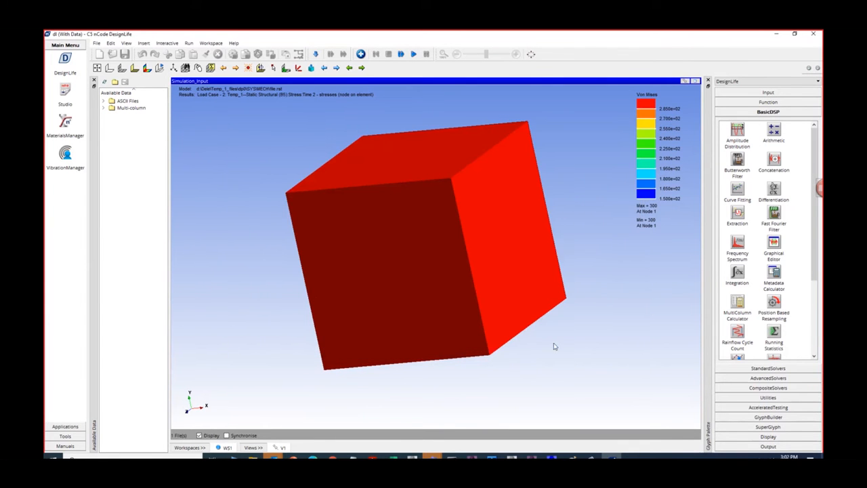
# - Display the Load Case 3, Time 3 stresses in Simulation_Input and restore the glyph to its normal size in the workspace
pyautogui.rightClick(552, 203)
pyautogui.click(575, 375)
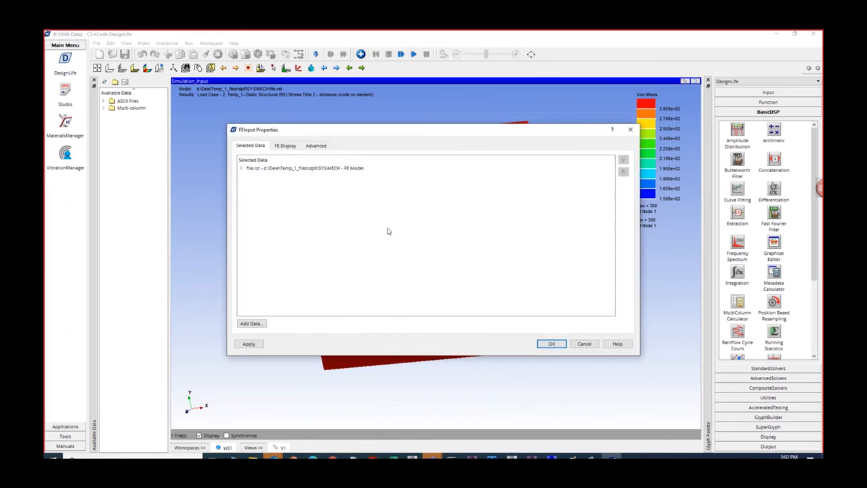
pyautogui.click(285, 146)
pyautogui.click(417, 174)
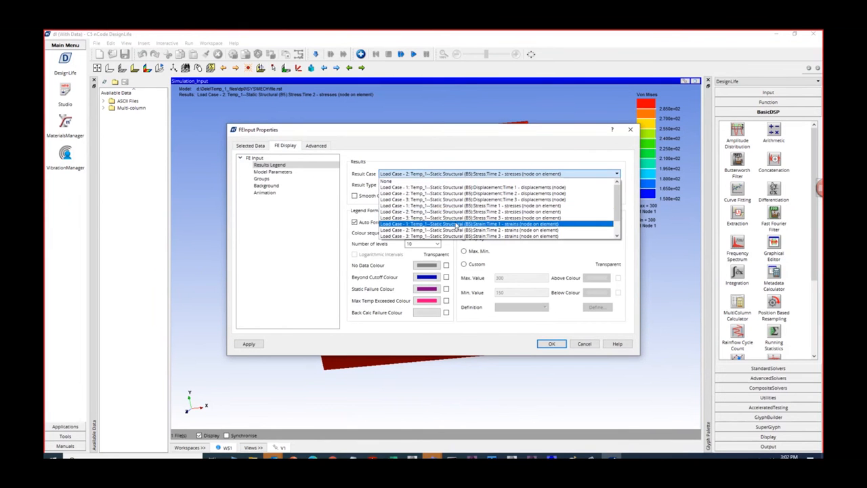
pyautogui.click(458, 218)
pyautogui.click(561, 345)
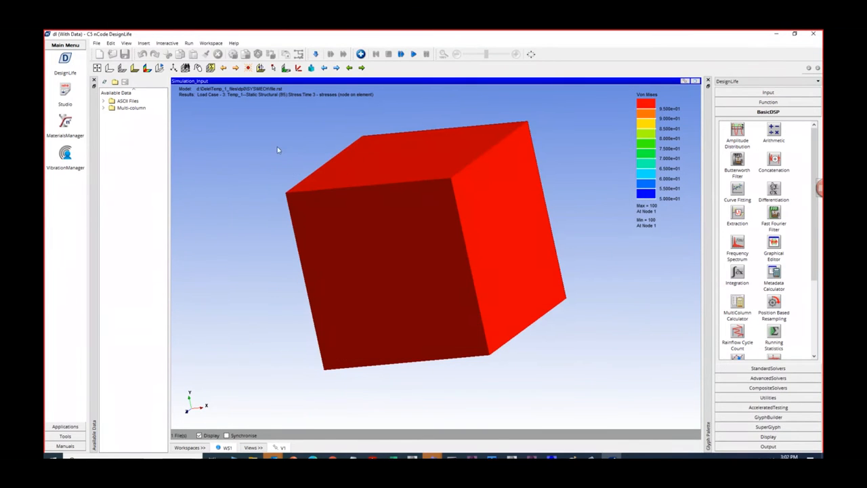
pyautogui.click(695, 81)
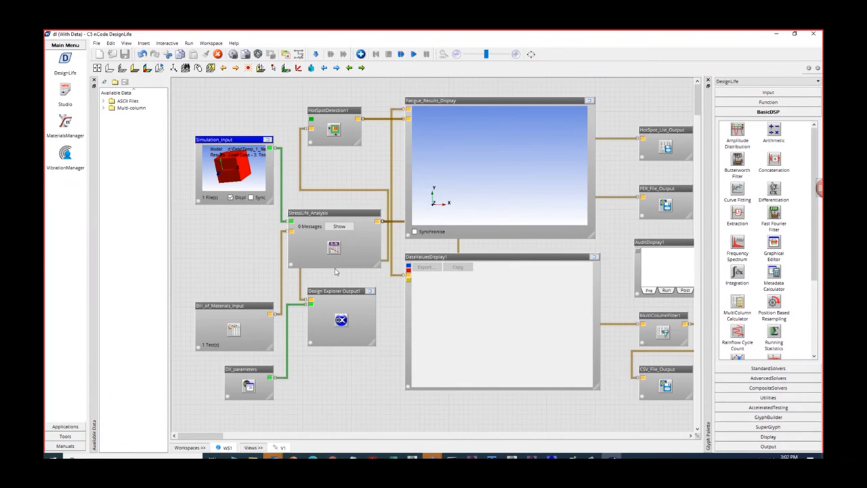
# - Open the material mapping of the StressLife_Analysis glyph, running the flow up to that glyph
pyautogui.rightClick(325, 216)
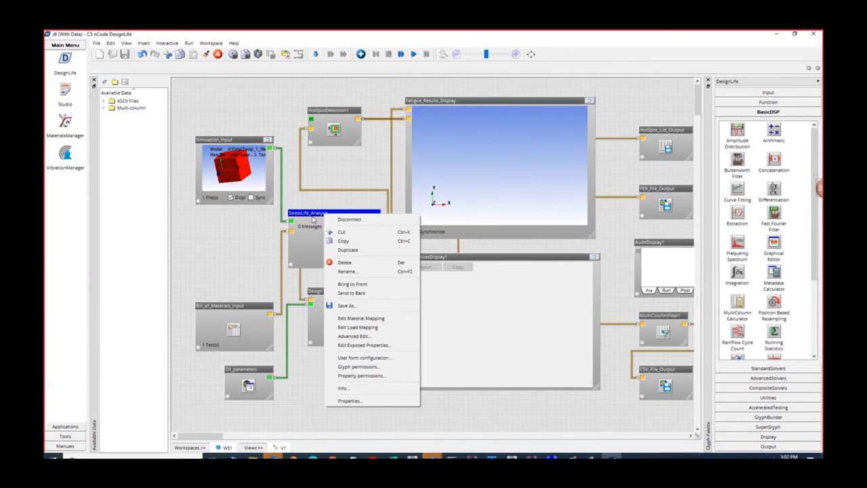
pyautogui.click(366, 320)
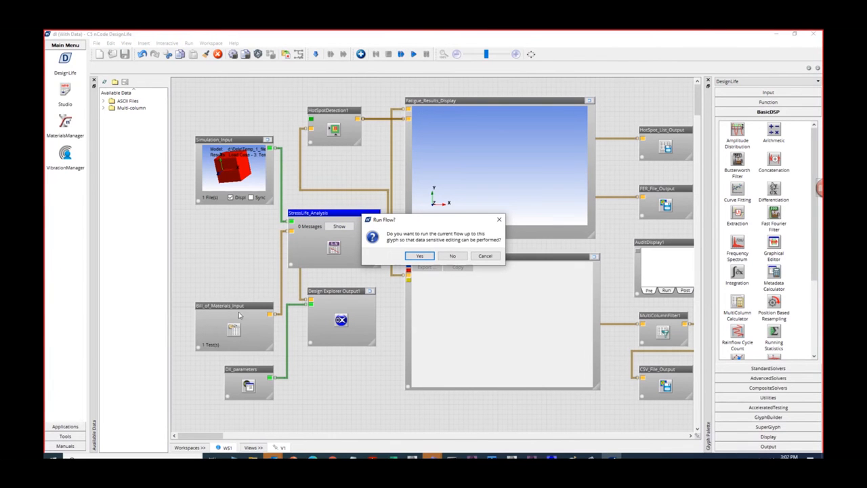
pyautogui.click(419, 256)
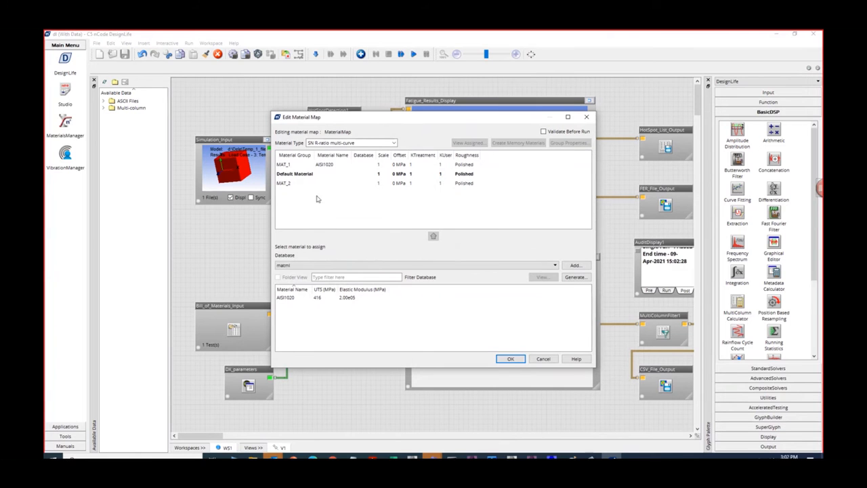
# - View the AISI1020 dataset's properties and R-ratio life curve, check the MAT_1 assignment and accept the material map
pyautogui.click(347, 300)
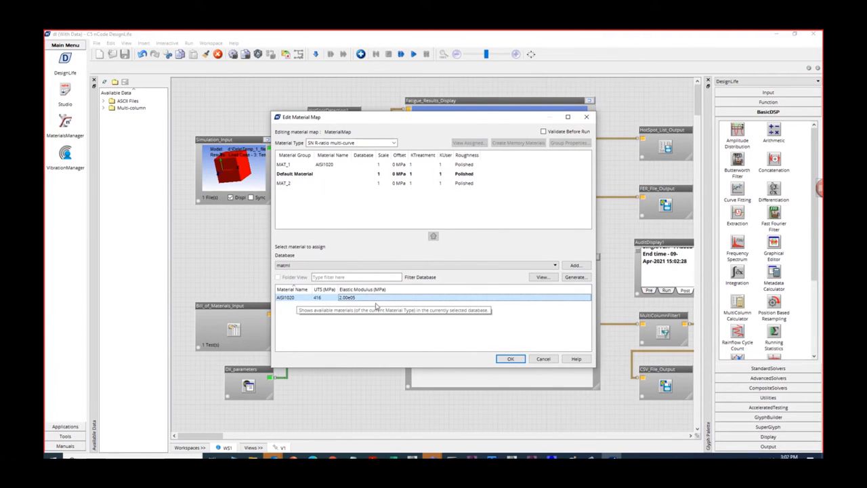
pyautogui.click(542, 278)
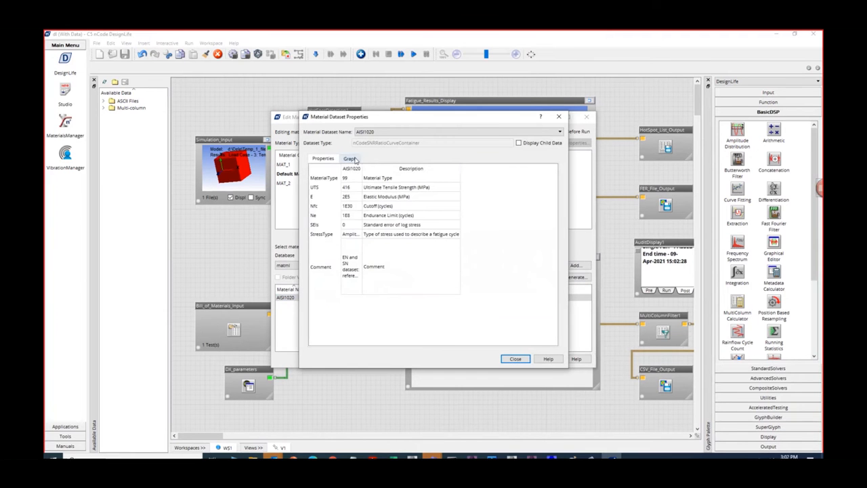
pyautogui.click(351, 159)
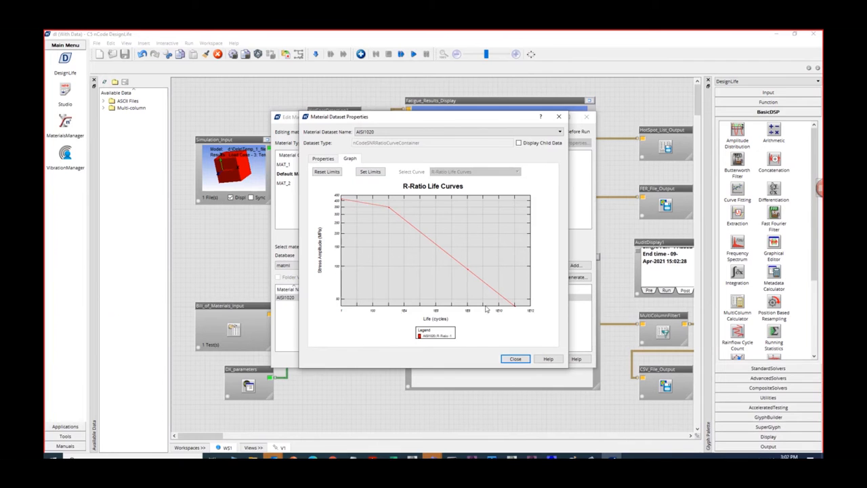
pyautogui.click(515, 359)
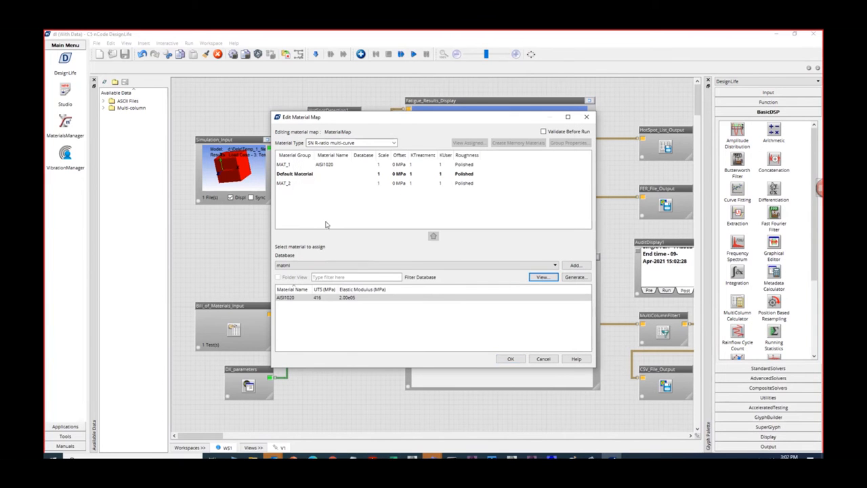
pyautogui.click(293, 165)
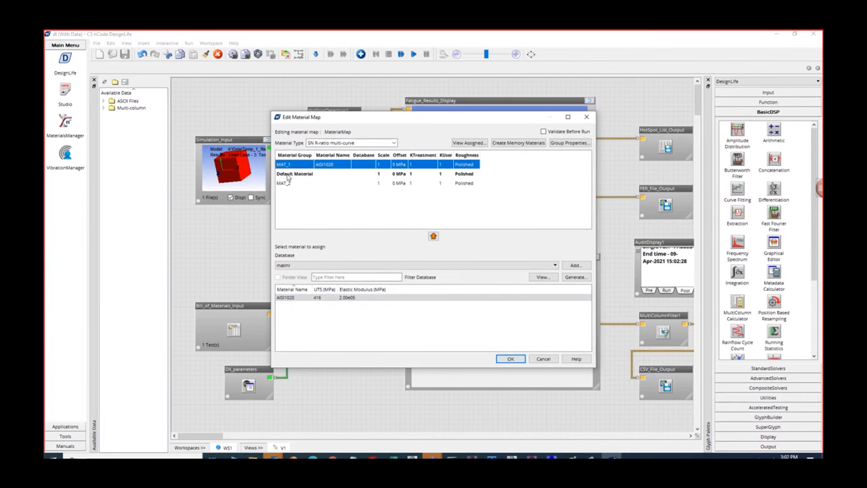
pyautogui.click(510, 359)
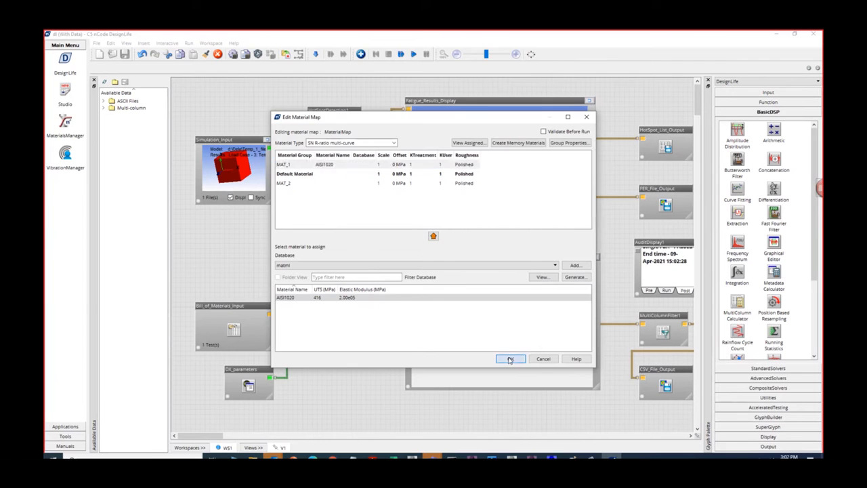
# - Open the load mapping of the StressLife_Analysis glyph, running the flow up to that glyph
pyautogui.rightClick(349, 216)
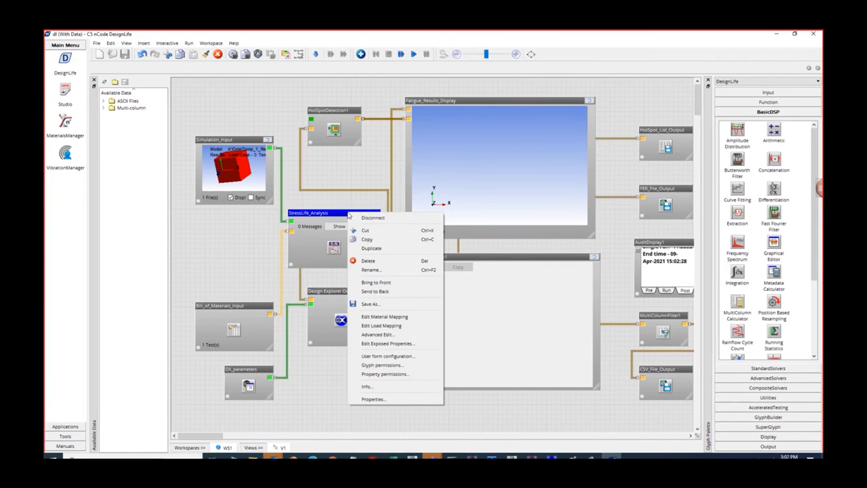
pyautogui.click(394, 326)
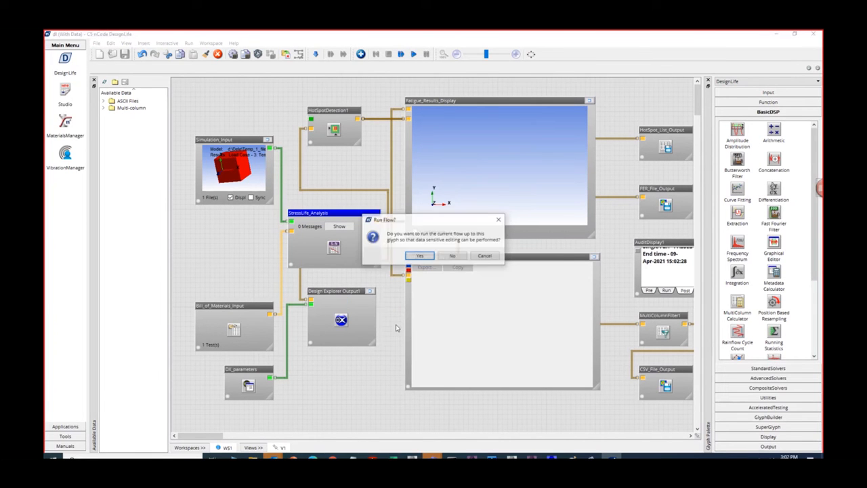
pyautogui.click(416, 256)
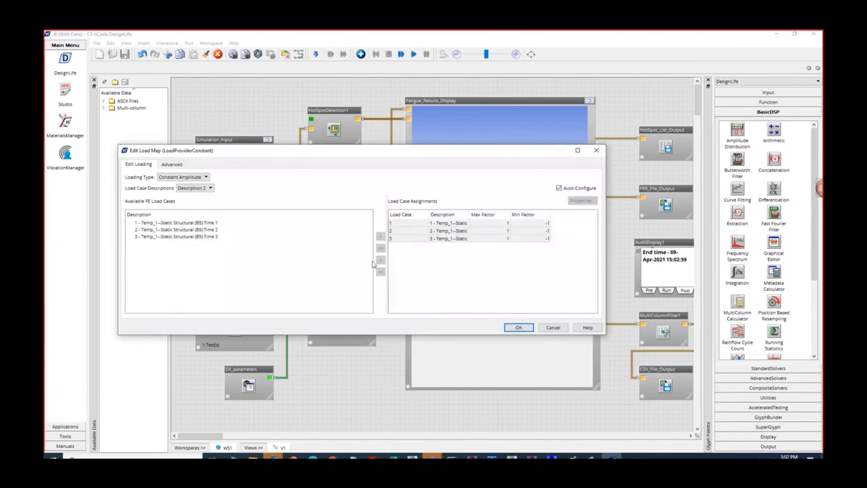
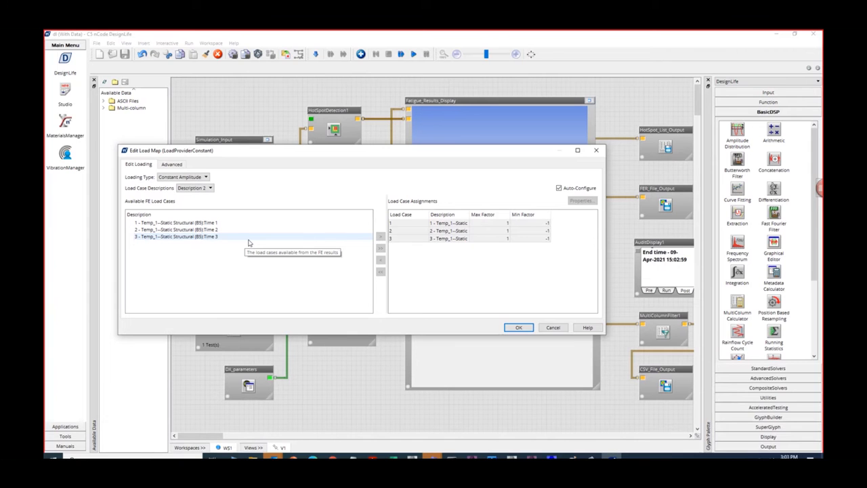
# - Set the load map's loading type to Time Step, widen the load case assignments area and turn off Auto-Configure
pyautogui.click(203, 176)
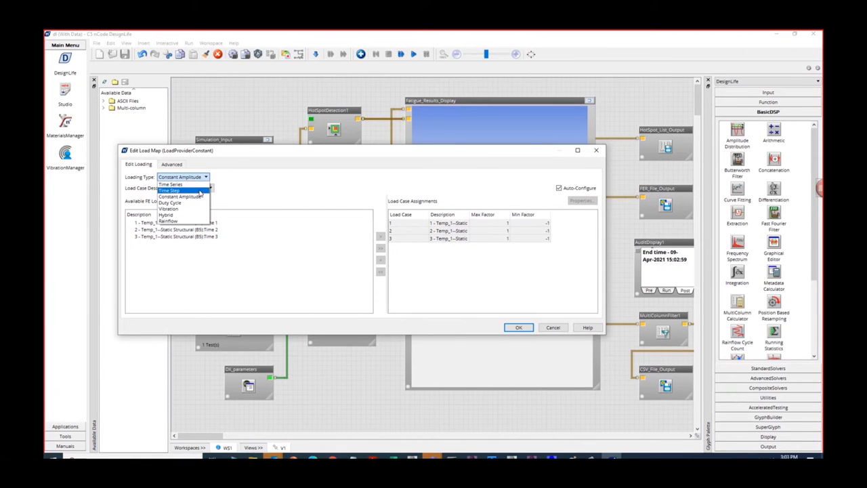
pyautogui.click(200, 191)
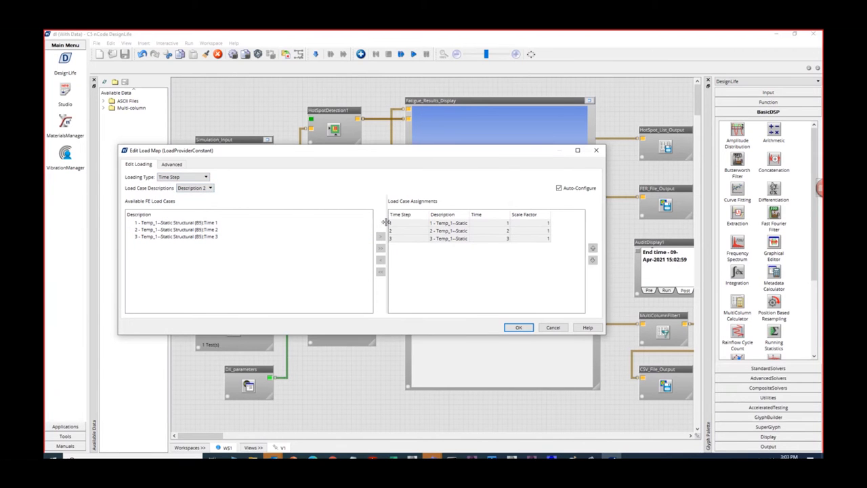
pyautogui.moveTo(384, 215); pyautogui.dragTo(282, 214)
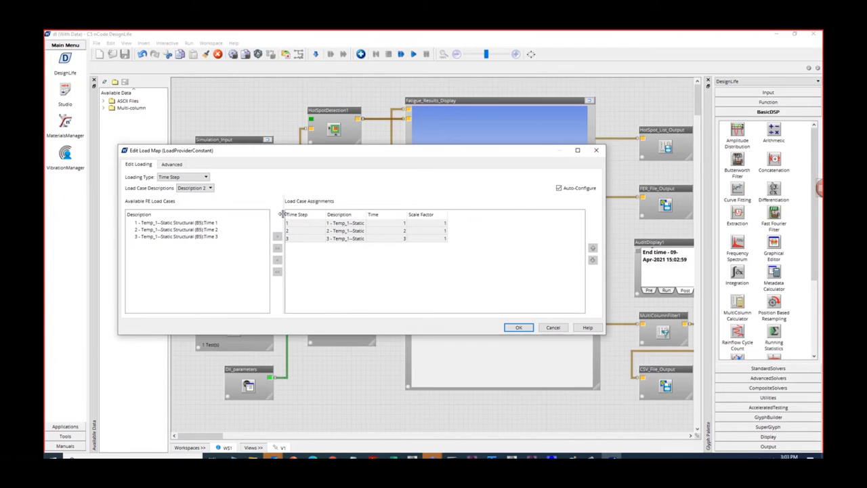
pyautogui.click(559, 188)
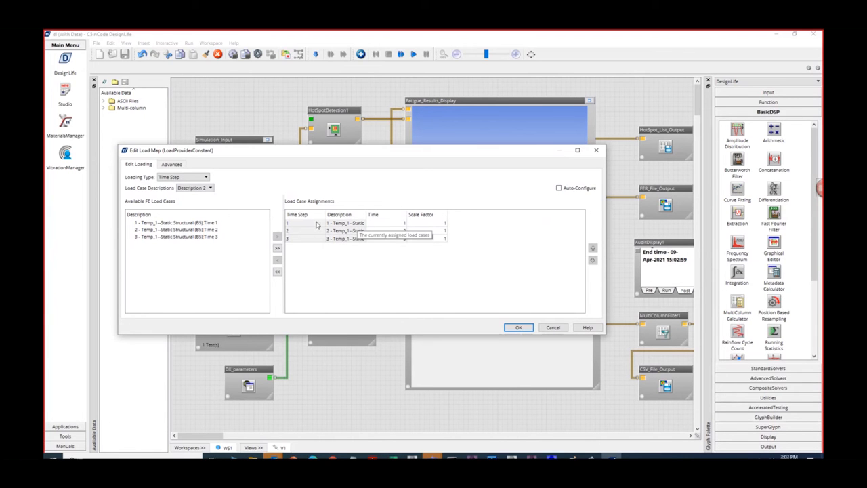
# - Switch to Paint and sketch grey stress–time axes labelled t below the cube, adding red points marked 100 and 300
pyautogui.click(572, 457)
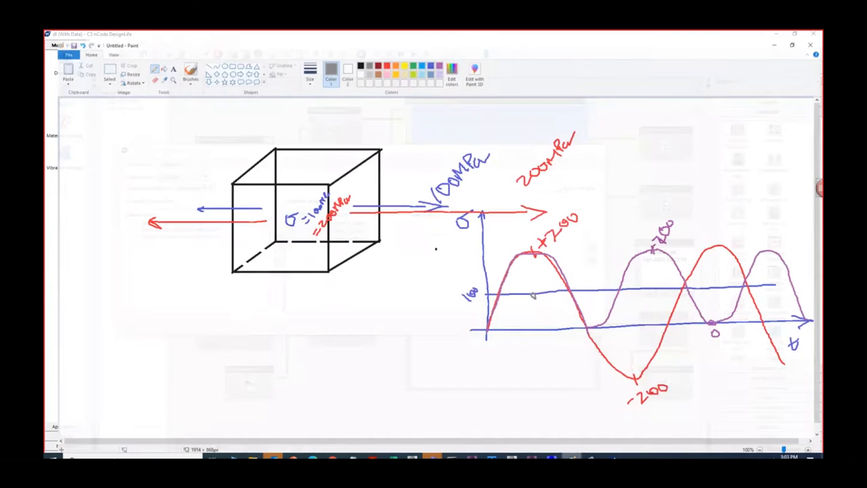
pyautogui.moveTo(178, 293); pyautogui.dragTo(176, 397)
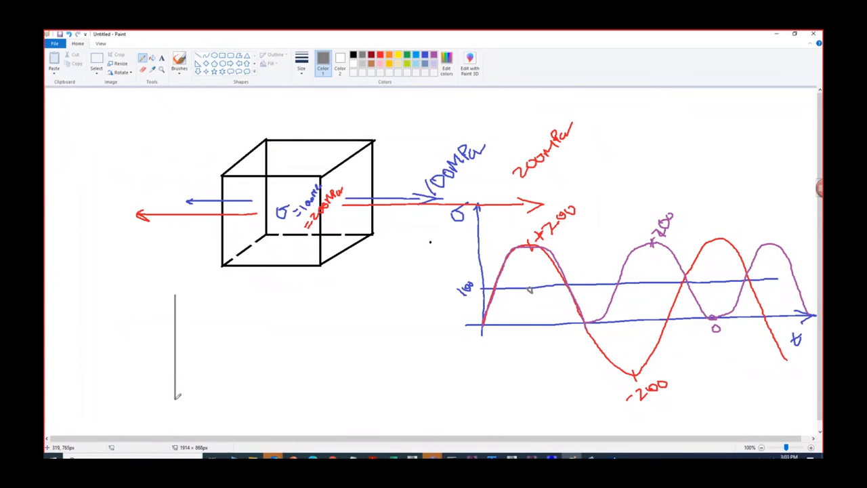
pyautogui.moveTo(166, 359)
pyautogui.mouseDown()
pyautogui.moveTo(392, 360)
pyautogui.moveTo(414, 387)
pyautogui.moveTo(430, 369)
pyautogui.mouseUp()
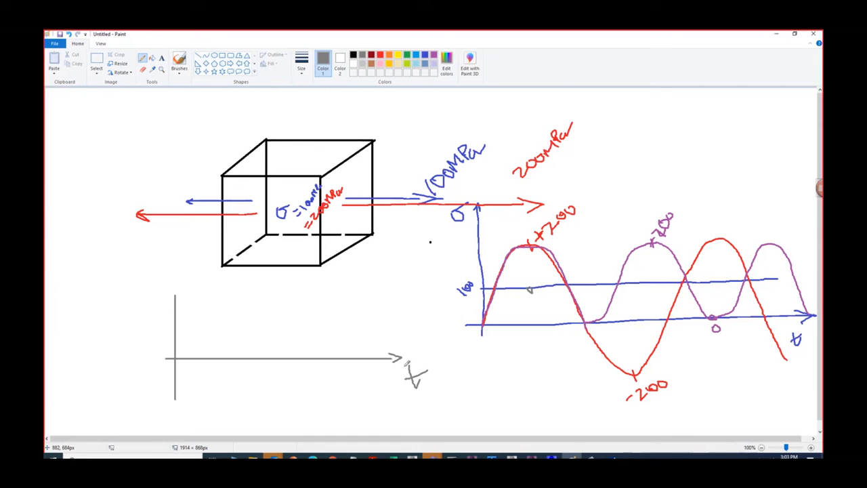
pyautogui.click(381, 55)
pyautogui.moveTo(177, 330)
pyautogui.mouseDown()
pyautogui.moveTo(180, 337)
pyautogui.moveTo(147, 339)
pyautogui.moveTo(160, 325)
pyautogui.mouseUp()
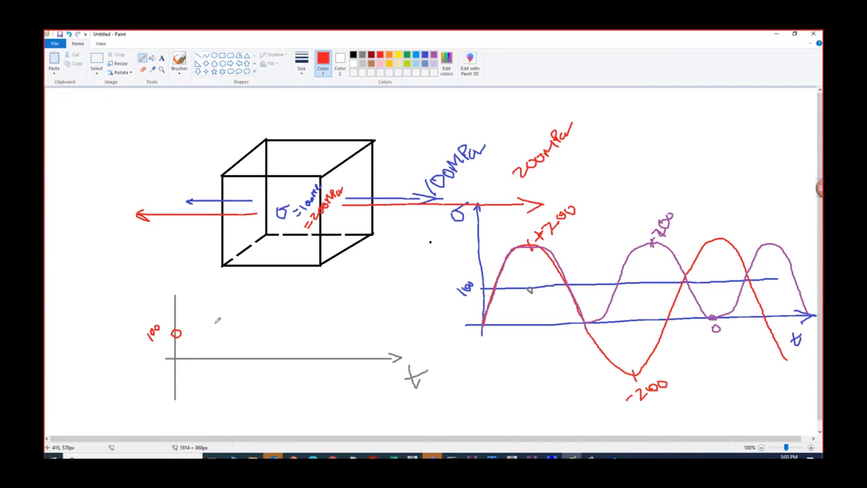
pyautogui.moveTo(233, 277)
pyautogui.mouseDown()
pyautogui.moveTo(255, 274)
pyautogui.moveTo(260, 284)
pyautogui.moveTo(264, 269)
pyautogui.mouseUp()
# - Switch to the cube's Mechanical window, examine the time tables of Pressure and Pressure 2, and return to the Paint sketch
pyautogui.click(532, 456)
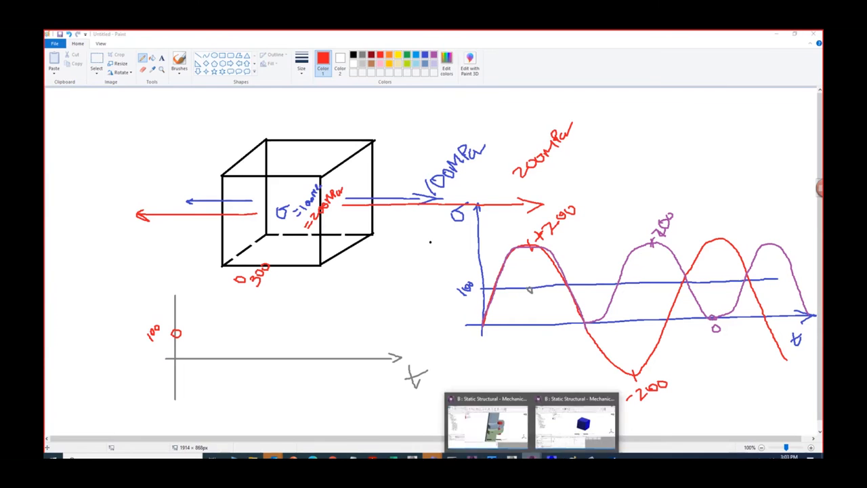
pyautogui.click(576, 423)
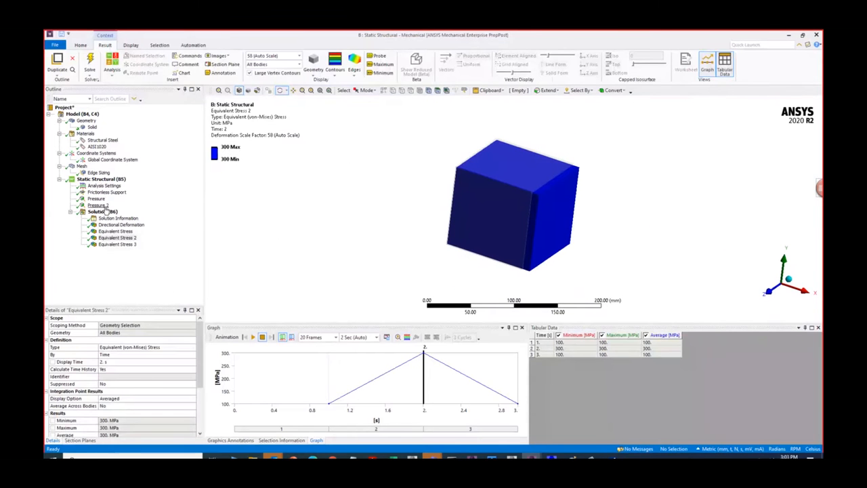
pyautogui.click(97, 198)
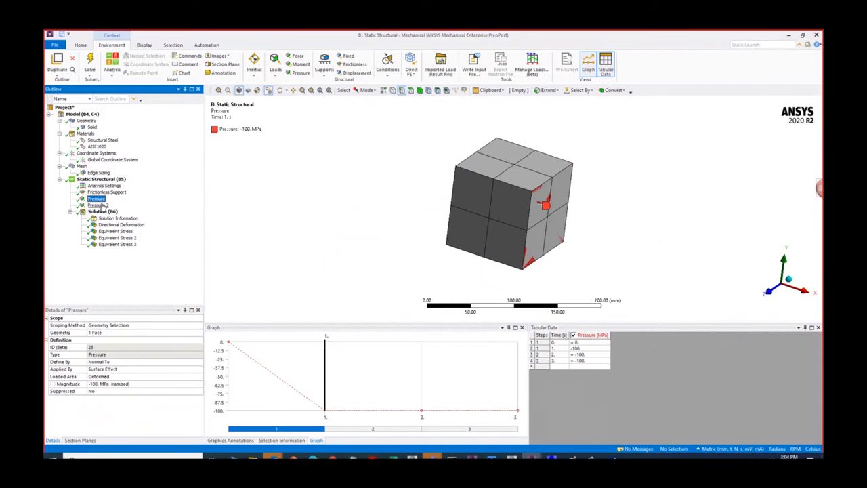
pyautogui.click(100, 205)
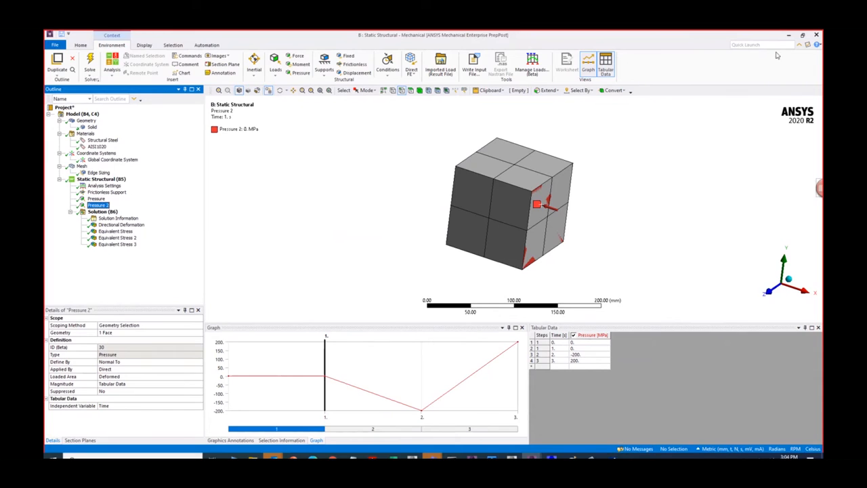
pyautogui.click(788, 34)
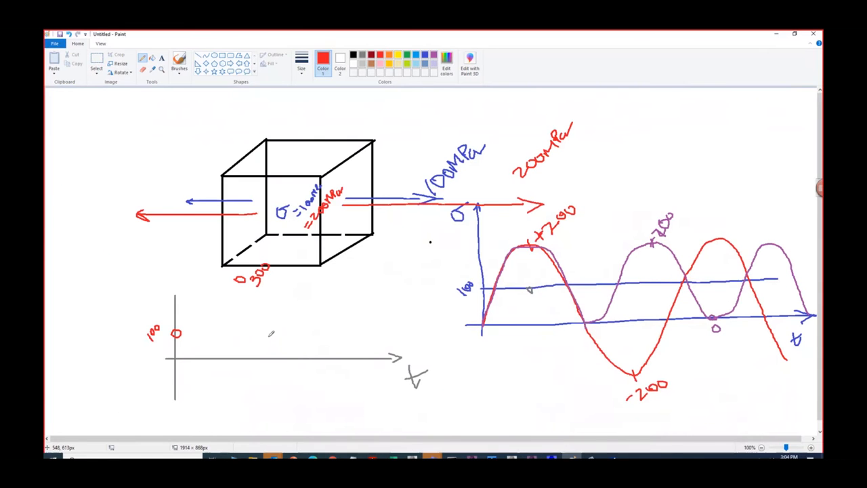
# - Add a third red point marked 100, connect the three points with red lines and continue the cycle with an orange zigzag
pyautogui.moveTo(273, 329)
pyautogui.mouseDown()
pyautogui.moveTo(284, 342)
pyautogui.moveTo(298, 332)
pyautogui.mouseUp()
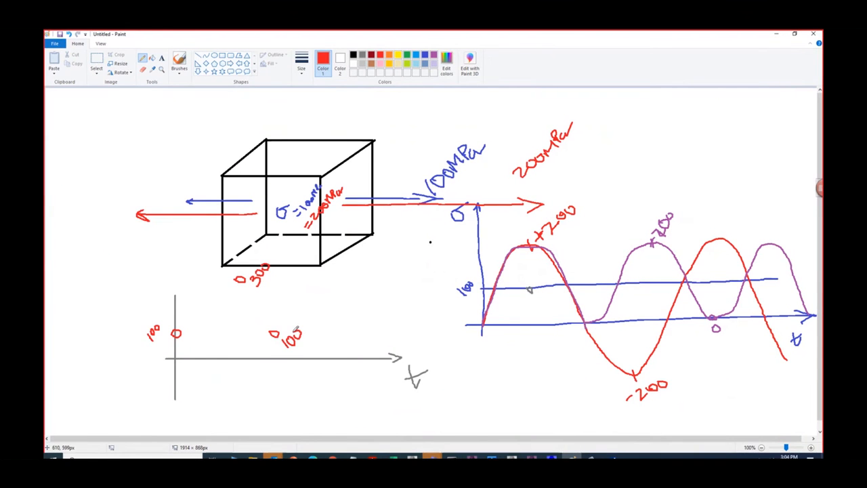
pyautogui.moveTo(176, 332)
pyautogui.mouseDown()
pyautogui.moveTo(243, 276)
pyautogui.moveTo(274, 330)
pyautogui.mouseUp()
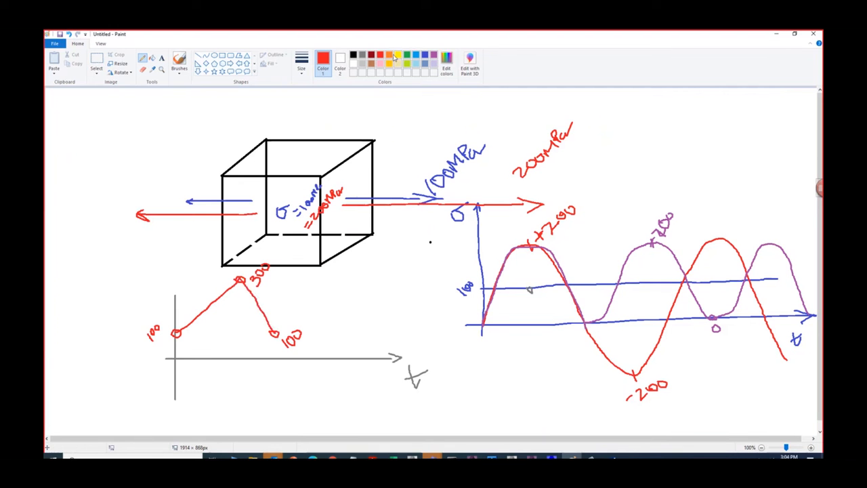
pyautogui.click(390, 55)
pyautogui.moveTo(280, 332)
pyautogui.mouseDown()
pyautogui.moveTo(313, 284)
pyautogui.moveTo(345, 330)
pyautogui.moveTo(367, 285)
pyautogui.moveTo(397, 323)
pyautogui.mouseUp()
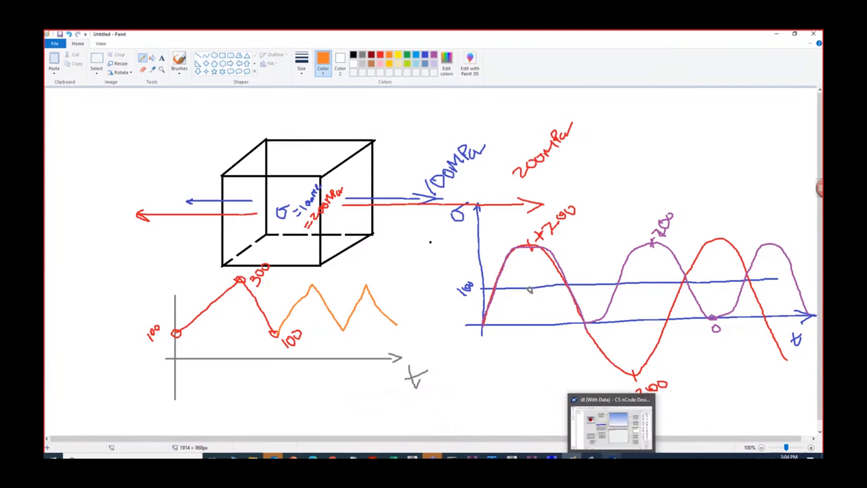
# - Switch back to nCode DesignLife, accept the load map and open the Advanced Edit of StressLife_Analysis, running the flow up to it
pyautogui.click(611, 458)
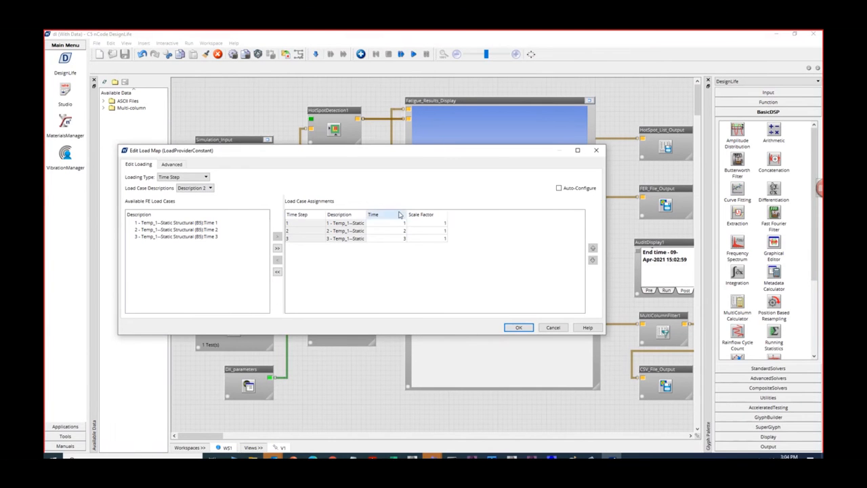
pyautogui.click(519, 328)
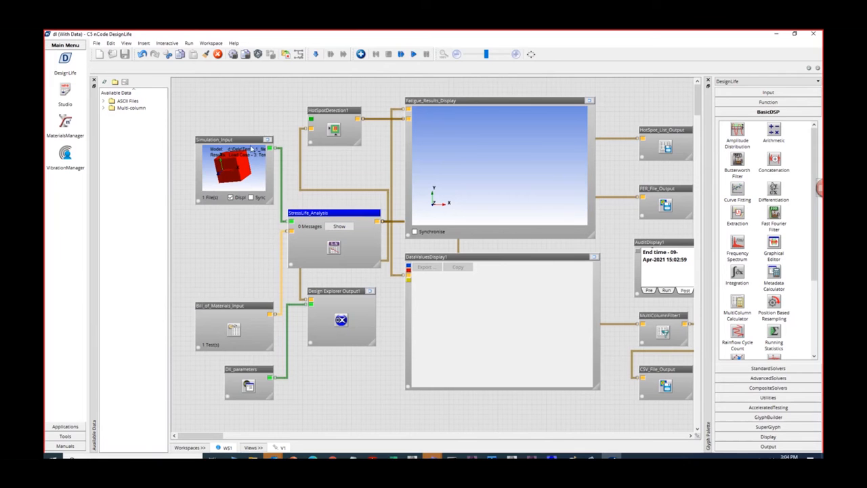
pyautogui.rightClick(349, 216)
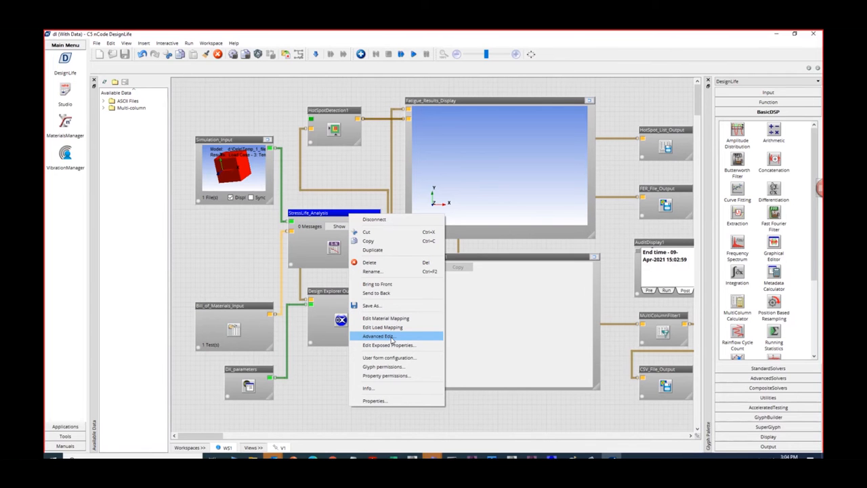
pyautogui.click(391, 337)
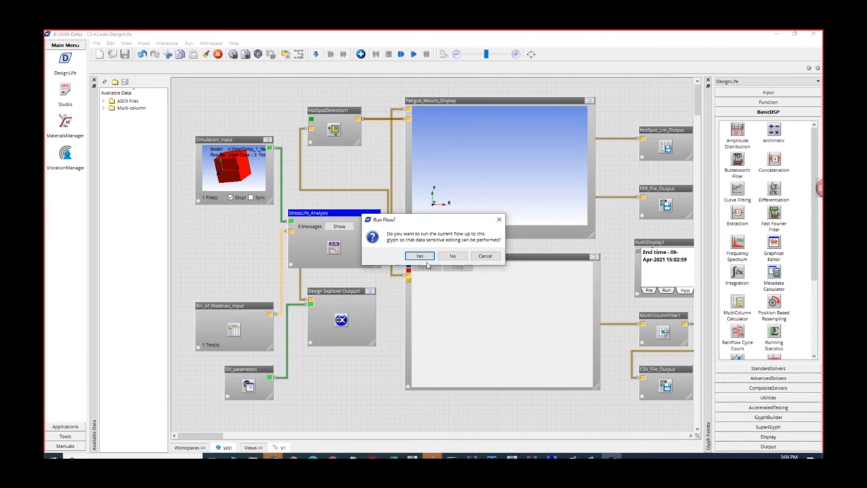
pyautogui.click(420, 256)
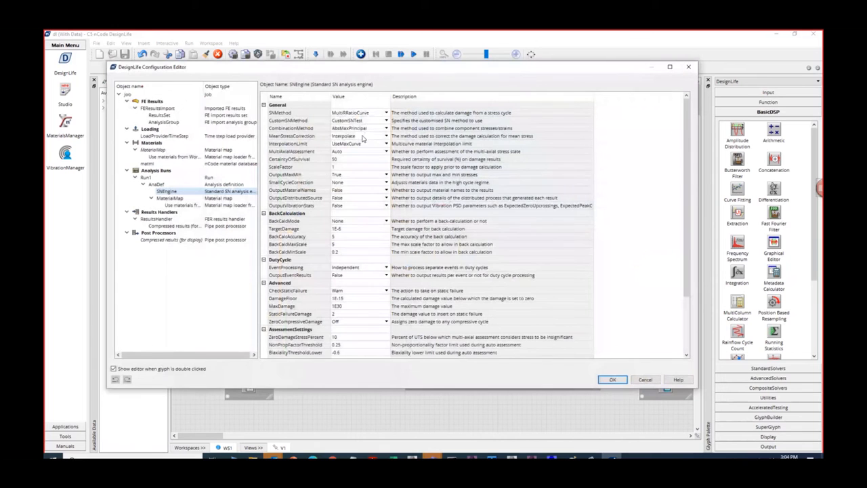
# - In the SNEngine properties, keep CombinationMethod at AbsMaxPrincipal and set MeanStressCorrection to Goodman
pyautogui.click(368, 128)
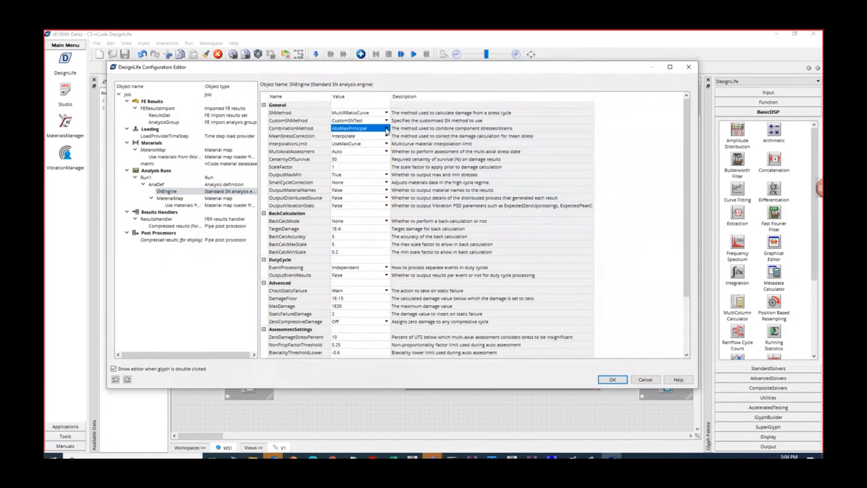
pyautogui.click(386, 129)
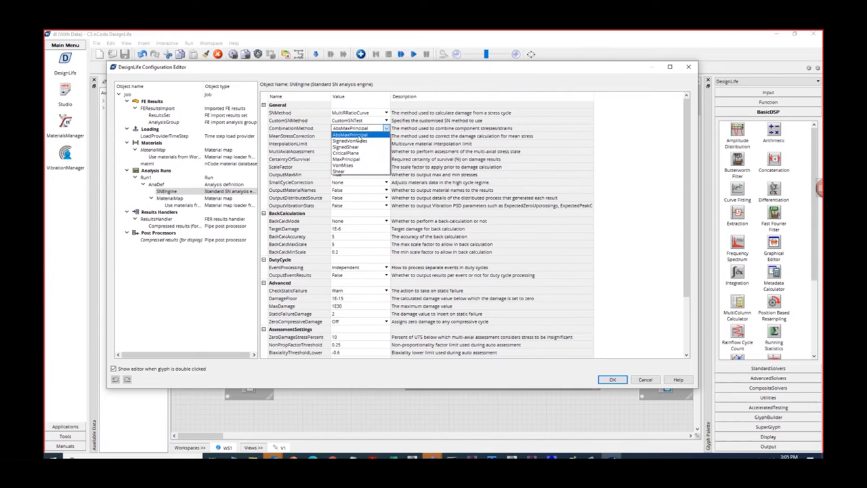
pyautogui.click(359, 135)
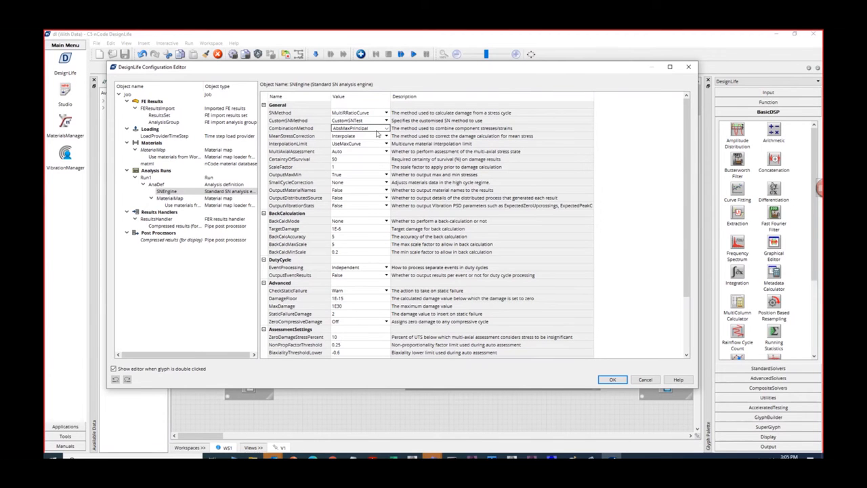
pyautogui.click(386, 128)
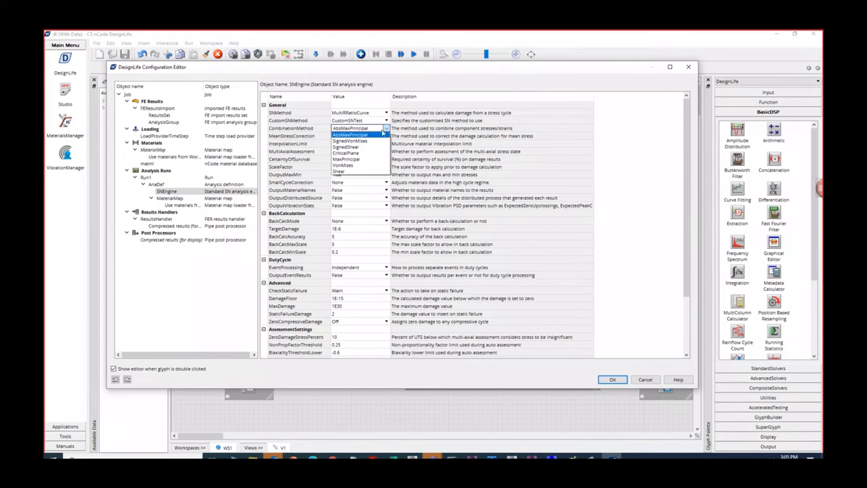
pyautogui.click(387, 129)
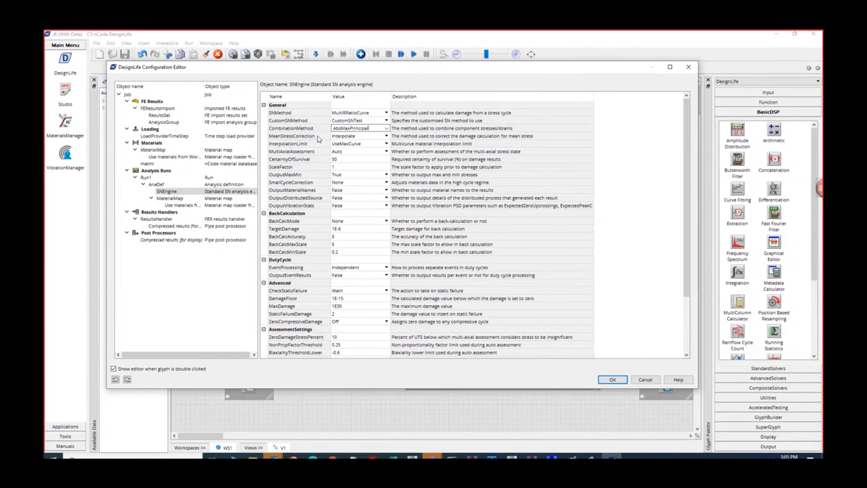
pyautogui.click(387, 136)
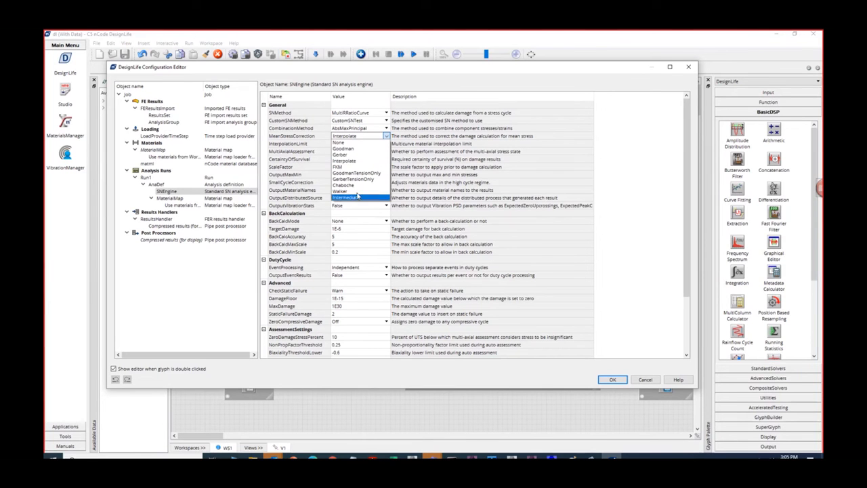
pyautogui.click(354, 149)
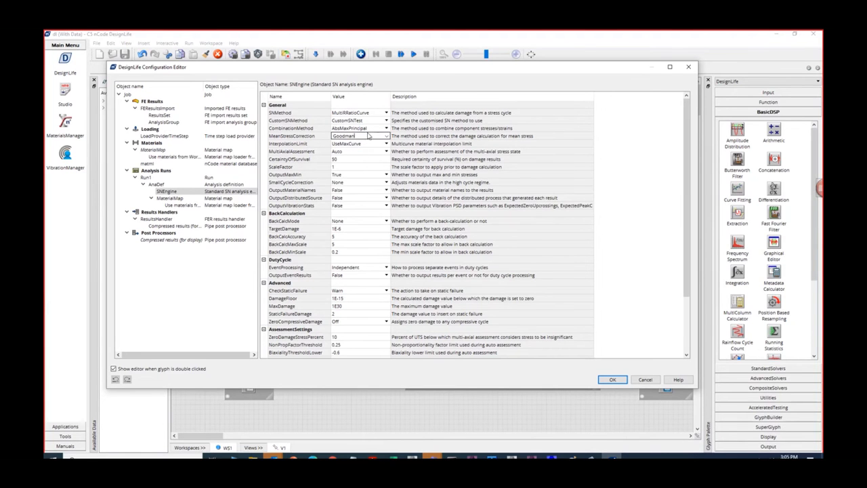
# - Keep SurfaceNodesOnly set to True in the AnalysisGroup properties and accept the configuration
pyautogui.click(171, 122)
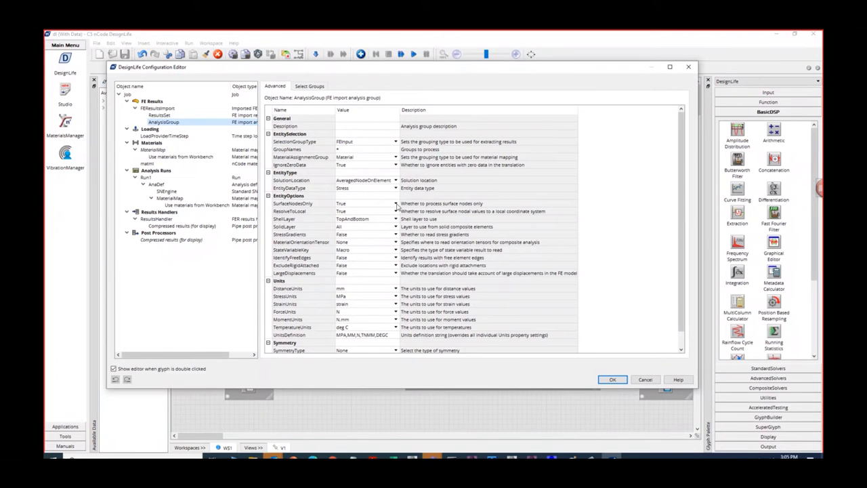
pyautogui.click(395, 205)
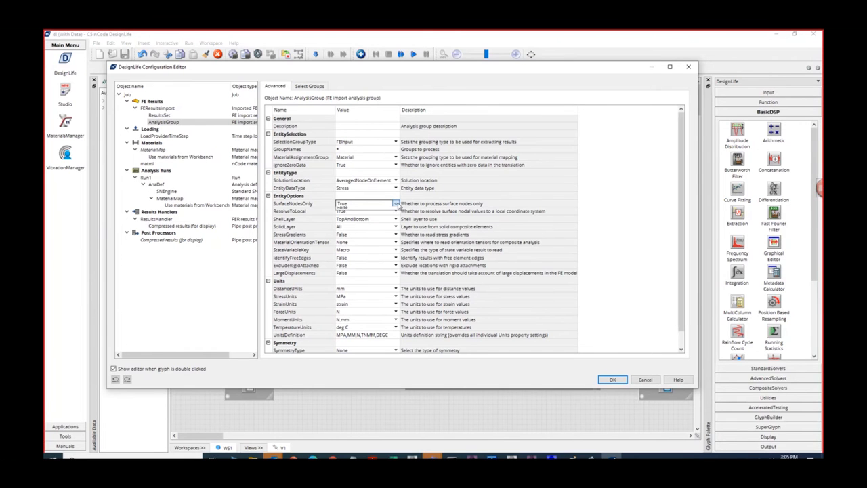
pyautogui.click(396, 204)
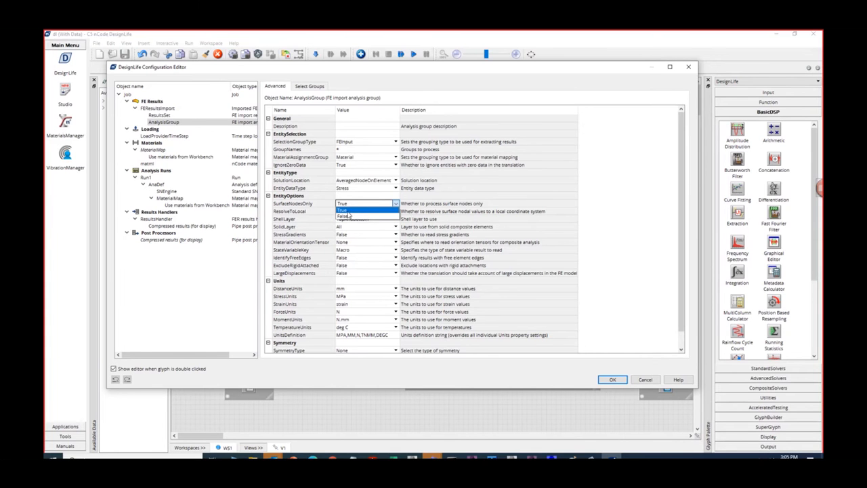
pyautogui.click(346, 210)
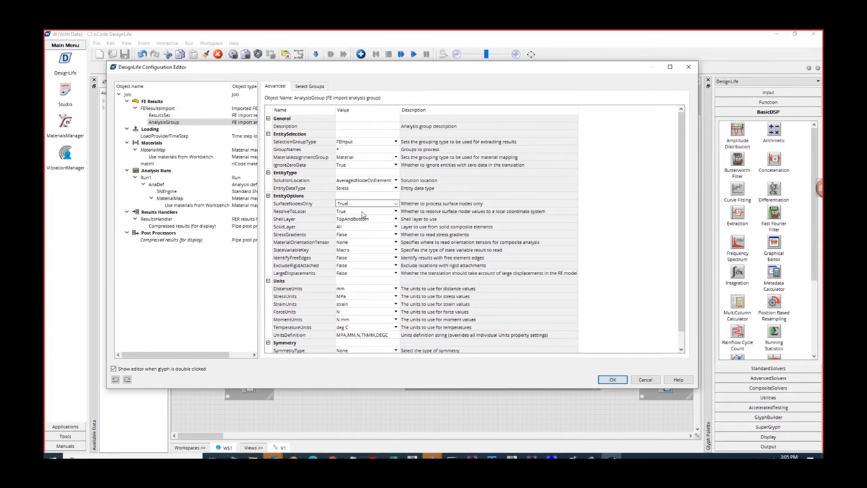
pyautogui.click(621, 379)
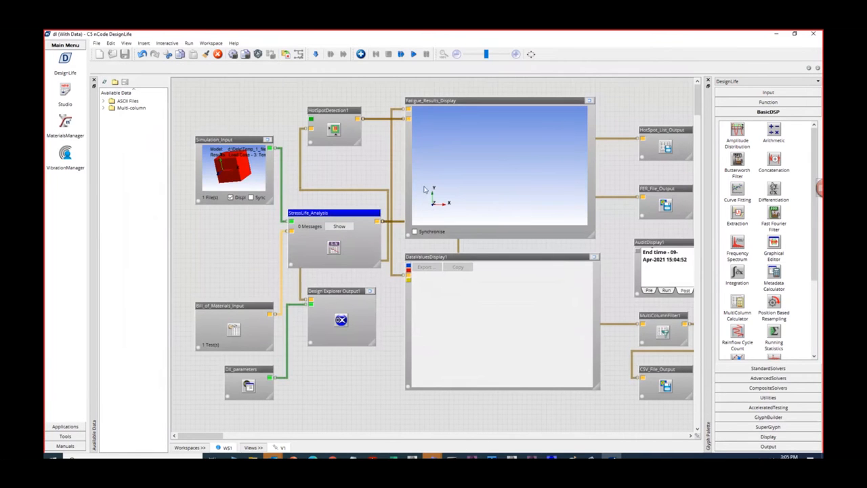
# - Run the complete fatigue analysis flow and maximize the Fatigue_Results_Display glyph
pyautogui.click(413, 55)
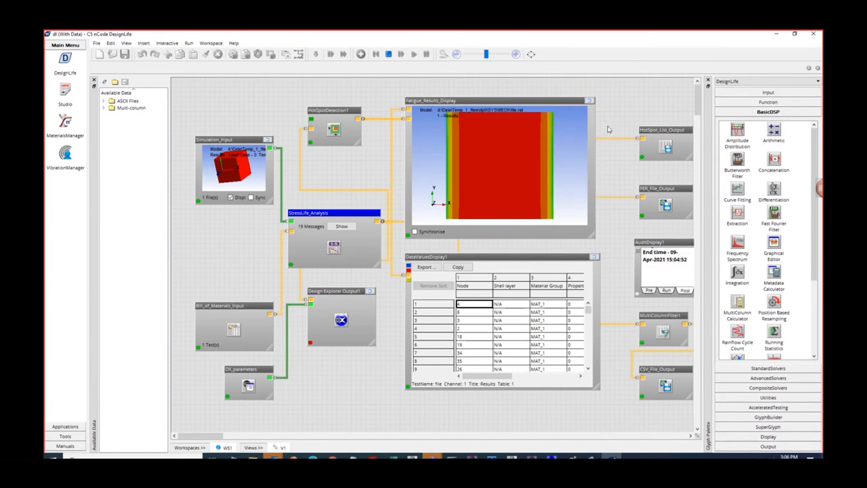
pyautogui.click(590, 101)
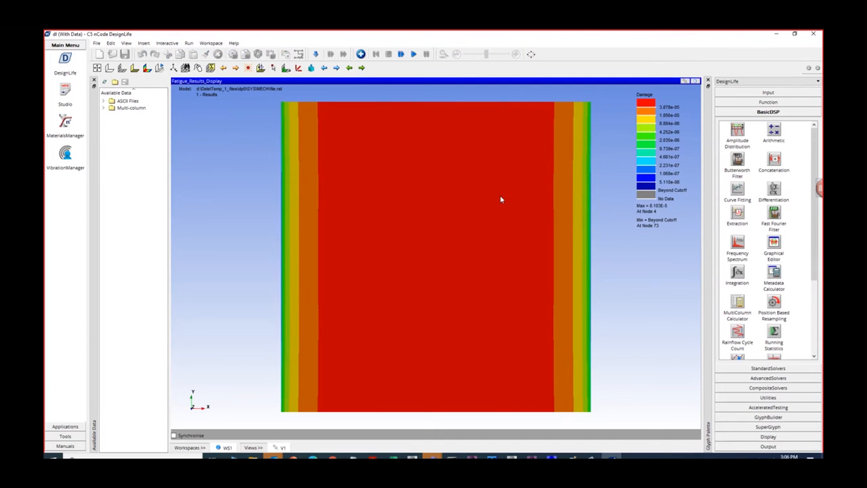
# - Set the Result Type of the fatigue results display to Life and view the contour on the cube in 3D
pyautogui.moveTo(496, 219); pyautogui.dragTo(462, 249, button='middle')
pyautogui.scroll(-4, 462, 250)
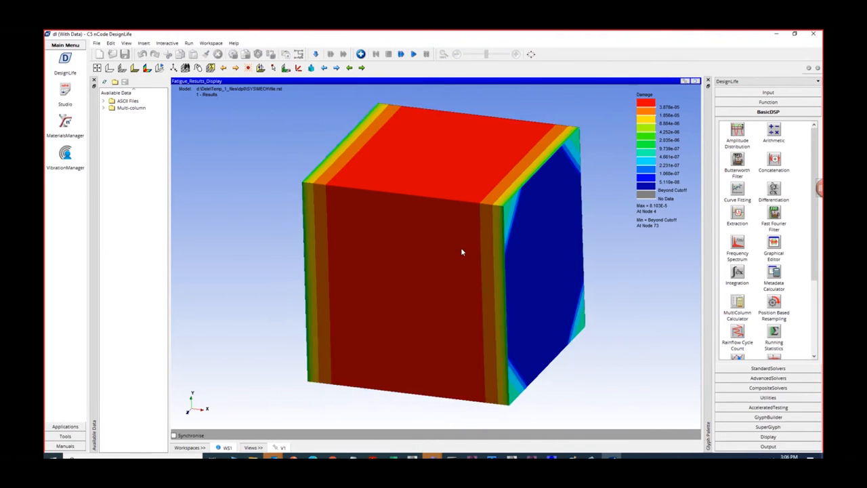
pyautogui.rightClick(320, 242)
pyautogui.click(364, 396)
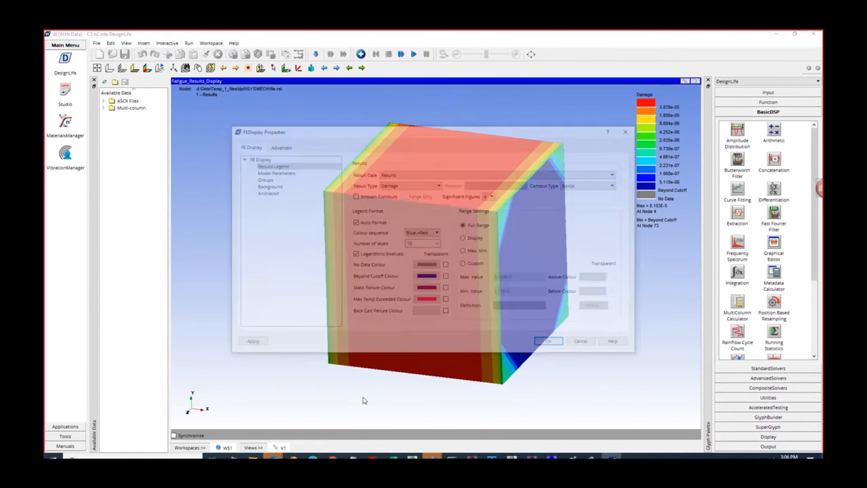
pyautogui.click(420, 184)
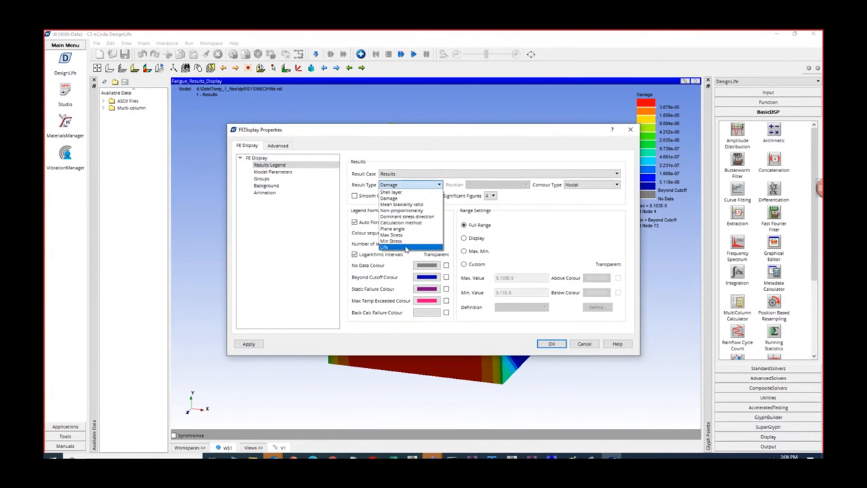
pyautogui.click(406, 250)
pyautogui.click(551, 343)
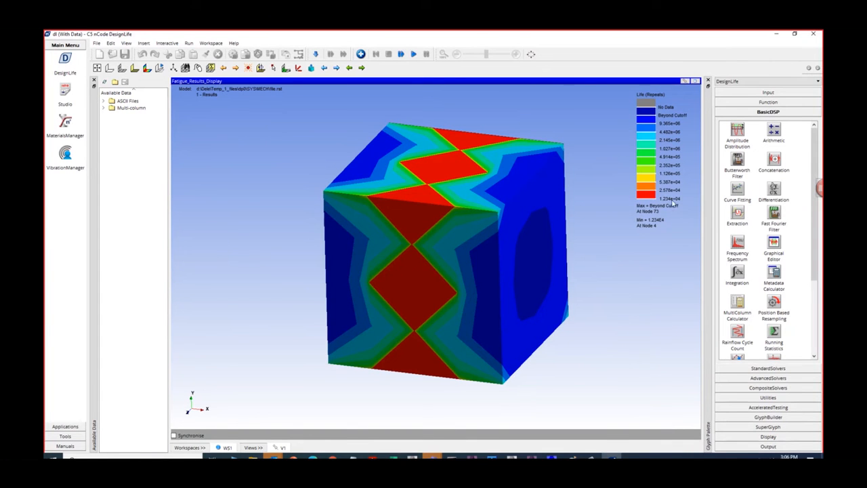
# - Set the fatigue results display's Result Type to Max Stress and examine the contour on the cube's faces
pyautogui.rightClick(587, 196)
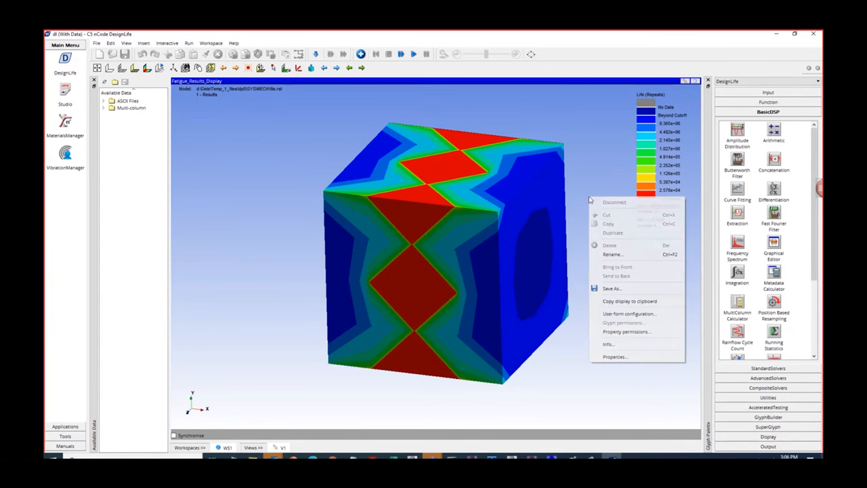
pyautogui.click(623, 356)
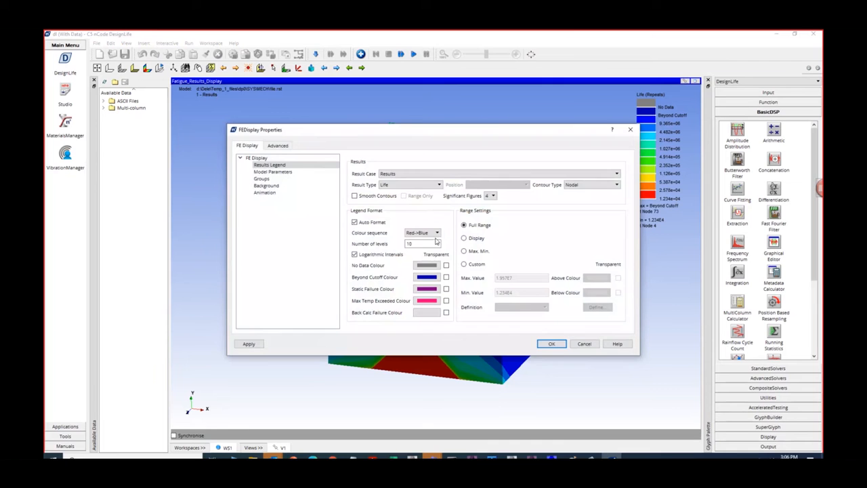
pyautogui.click(426, 185)
pyautogui.click(407, 226)
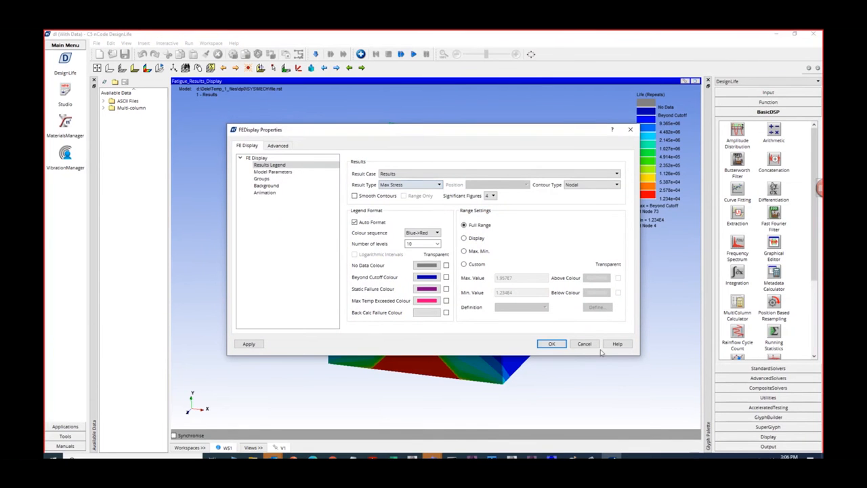
pyautogui.click(551, 344)
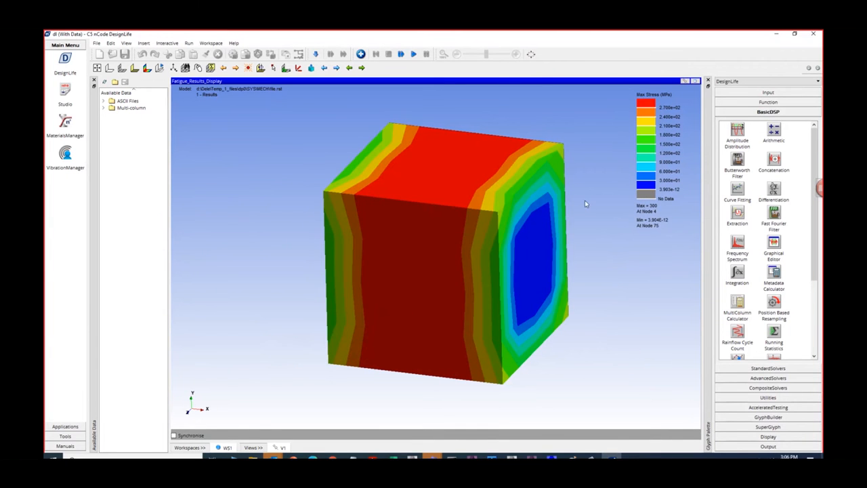
pyautogui.moveTo(600, 273); pyautogui.dragTo(581, 281)
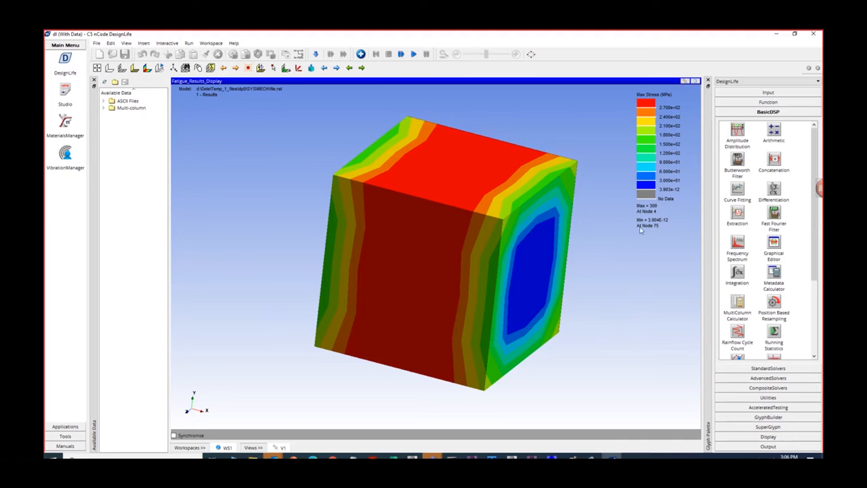
pyautogui.moveTo(524, 204); pyautogui.dragTo(527, 256)
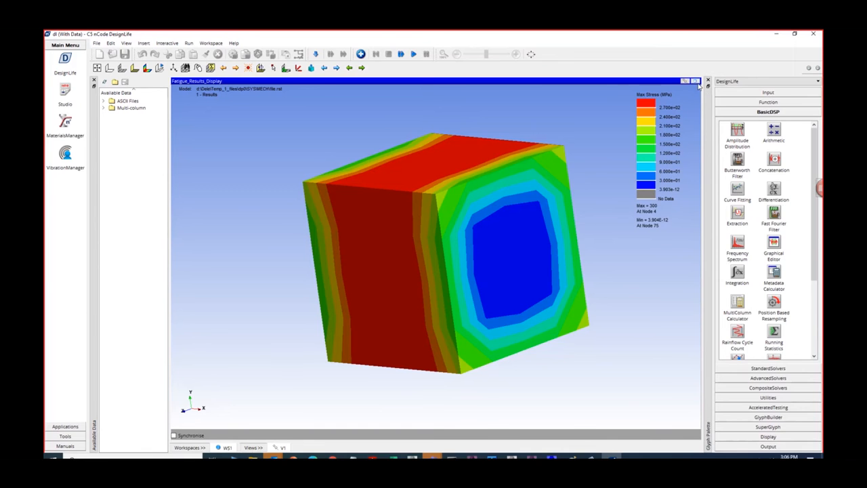
# - Switch to Ansys Mechanical, review the Equivalent Stress and Equivalent Stress 2 results, and return to nCode DesignLife
pyautogui.moveTo(542, 455)
pyautogui.click(567, 431)
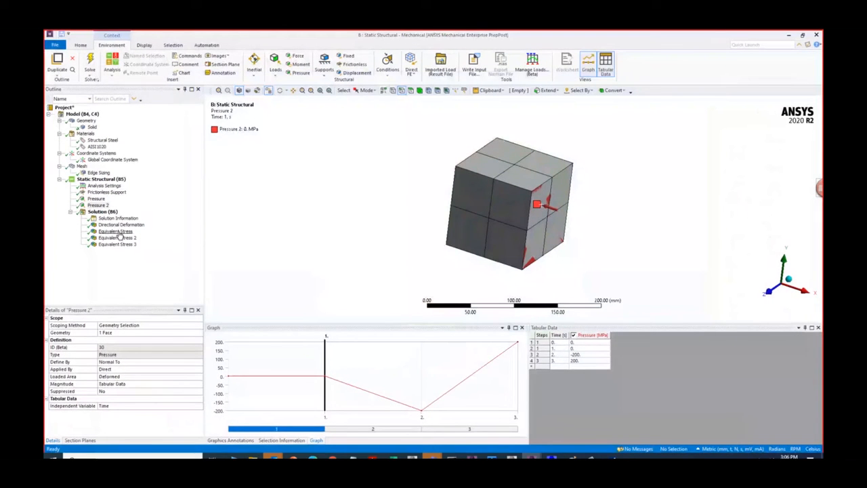
pyautogui.click(117, 232)
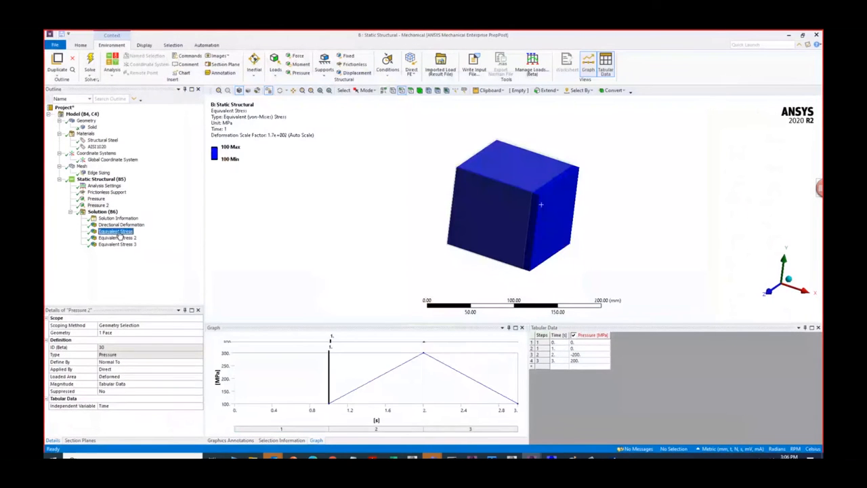
pyautogui.click(124, 239)
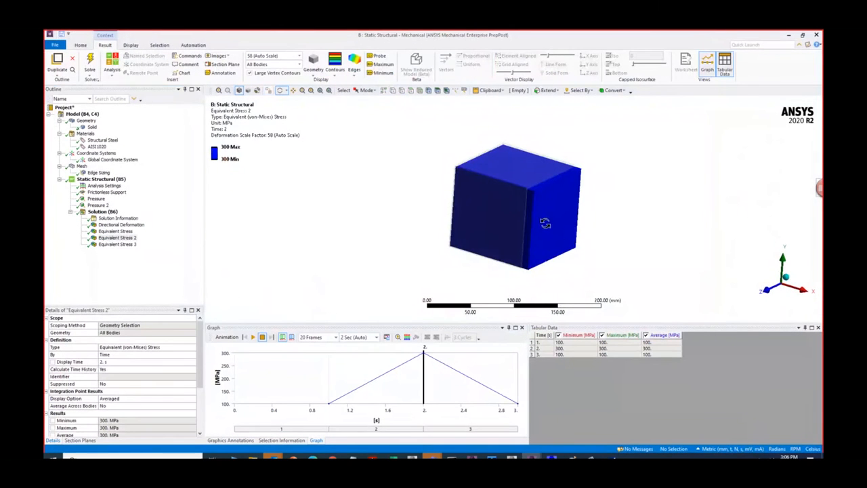
pyautogui.scroll(2, 550, 203)
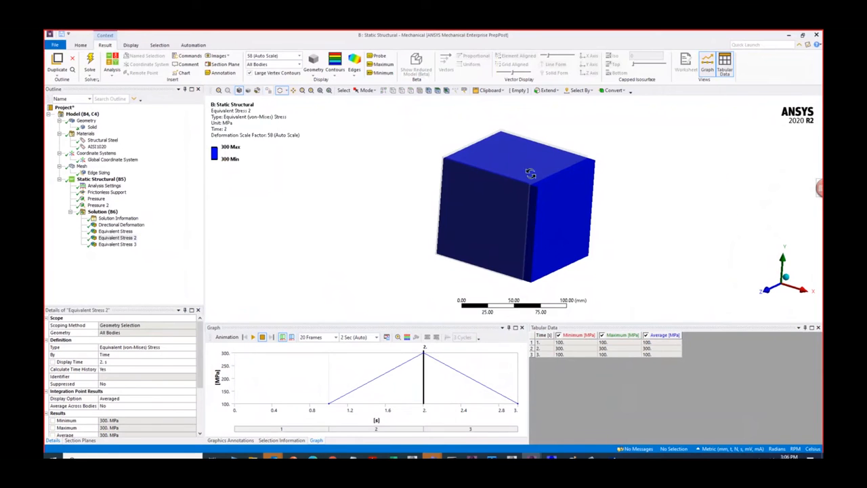
pyautogui.click(788, 34)
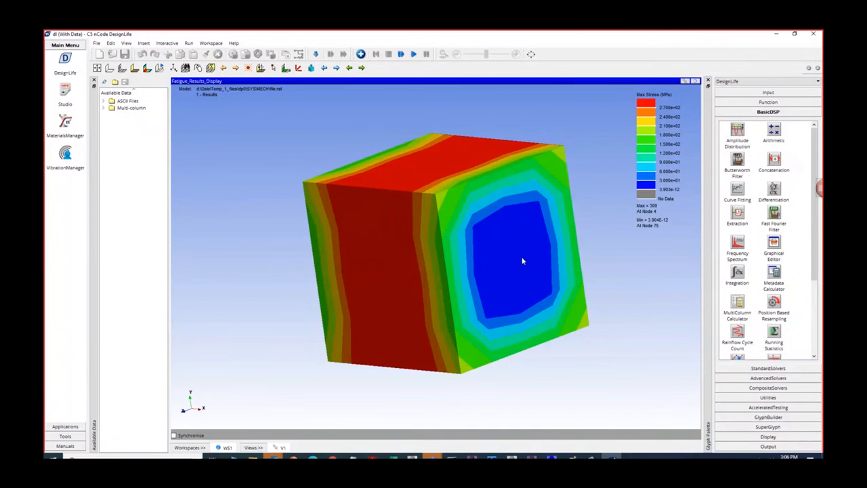
# - Restore the results display, maximize the DataValuesDisplay1 table and check the first row's Max Stress and Min Stress cells
pyautogui.click(695, 82)
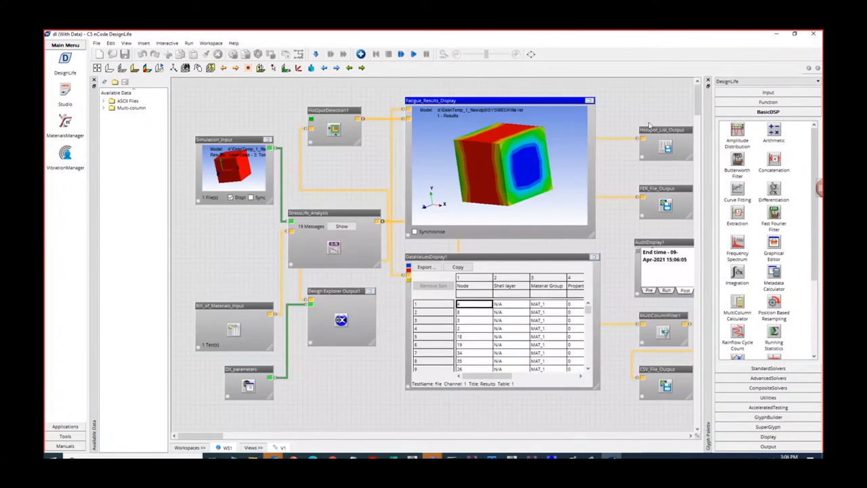
pyautogui.rightClick(336, 214)
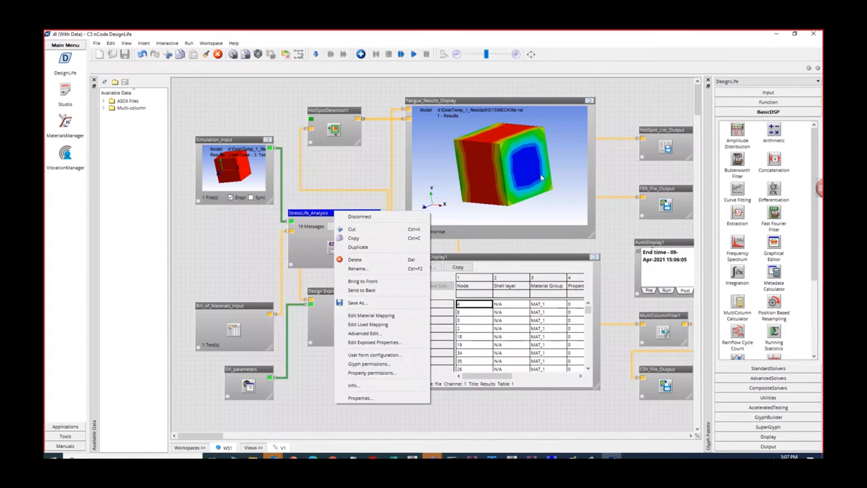
pyautogui.click(538, 259)
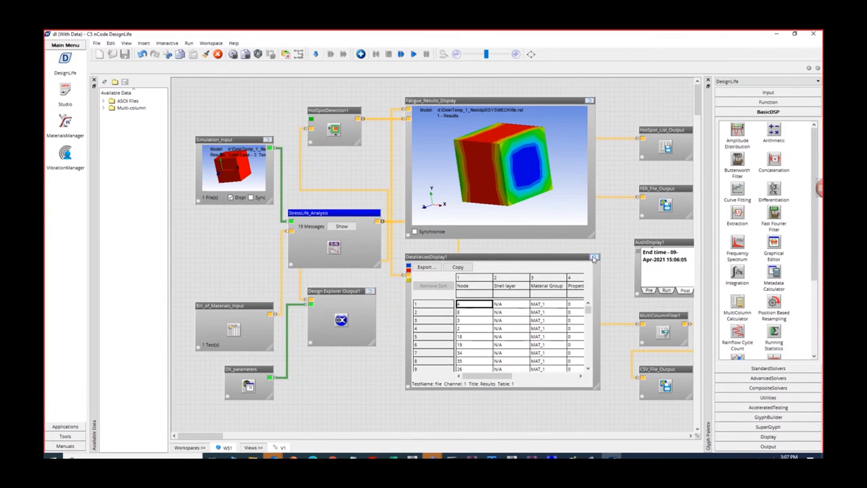
pyautogui.click(593, 258)
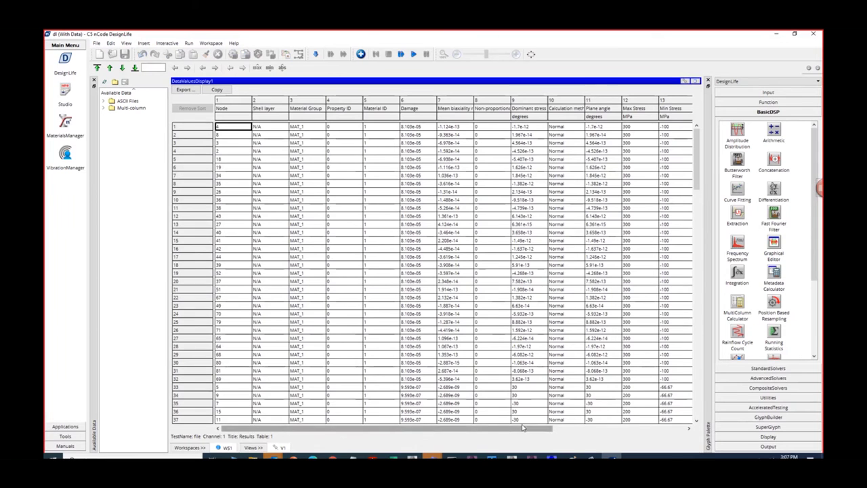
pyautogui.moveTo(524, 427); pyautogui.dragTo(667, 432)
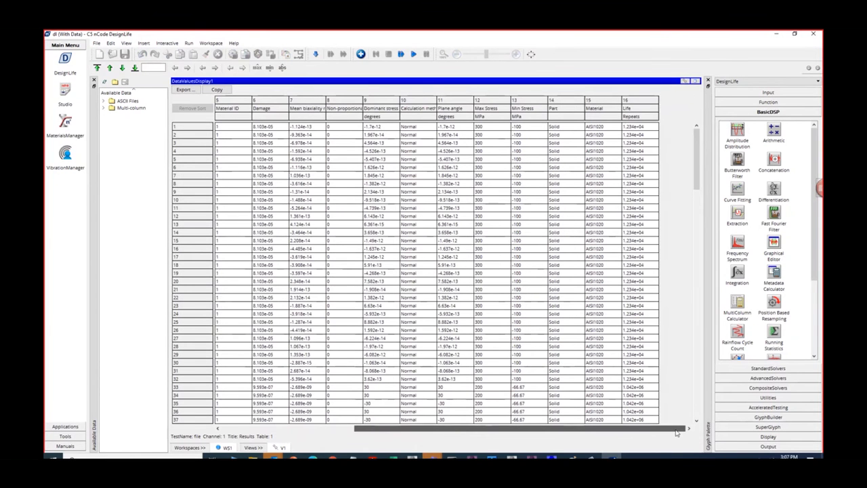
pyautogui.click(487, 128)
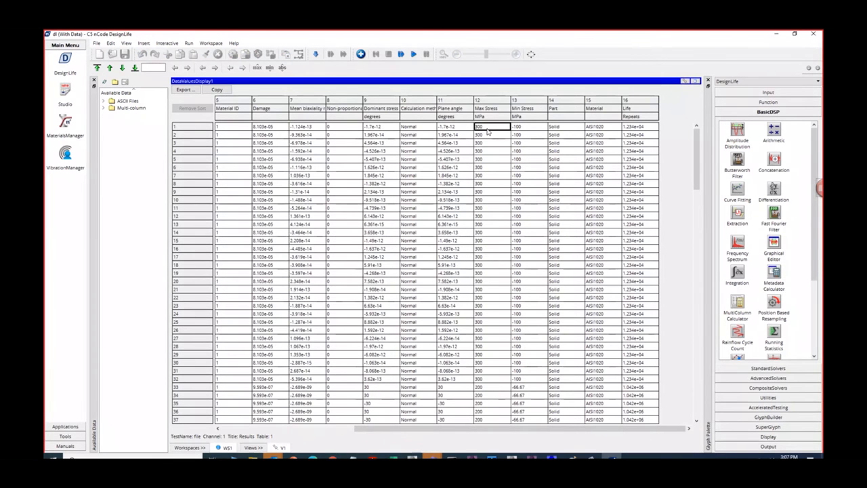
pyautogui.click(525, 130)
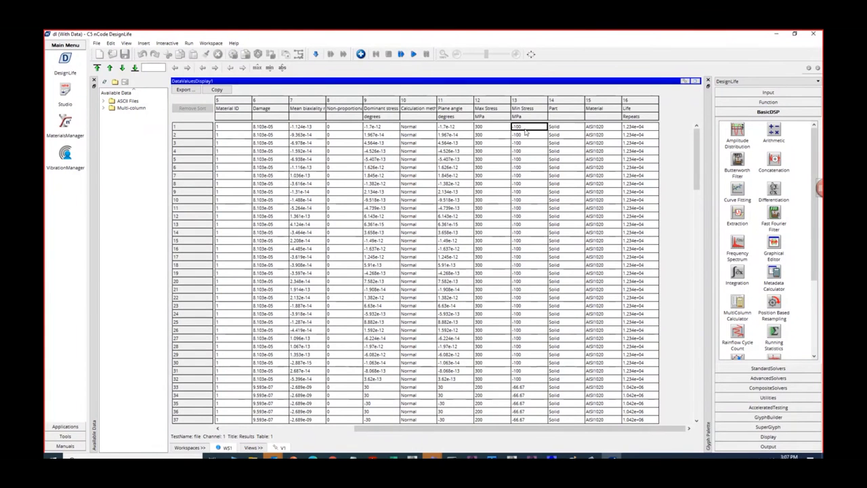
# - Switch to the Excel workbook with the equivalent alternating stress calculation and check the Max Stress and Min Stress formulas in D23 and D24
pyautogui.click(393, 456)
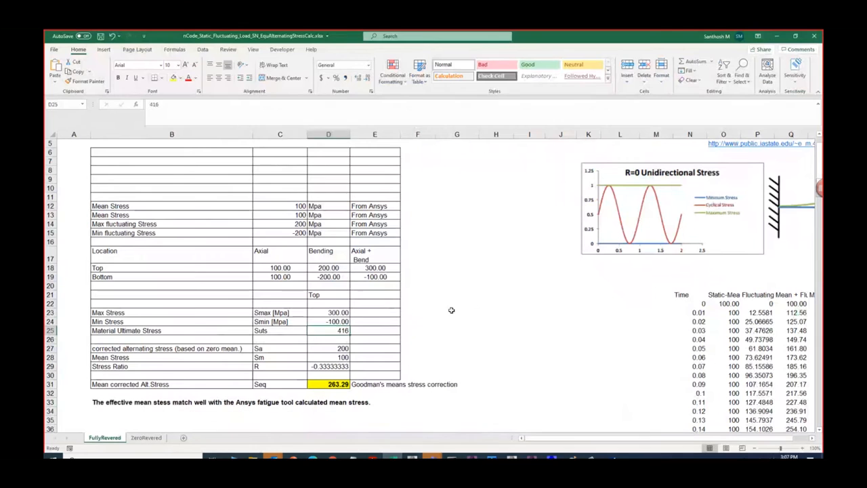
pyautogui.click(451, 311)
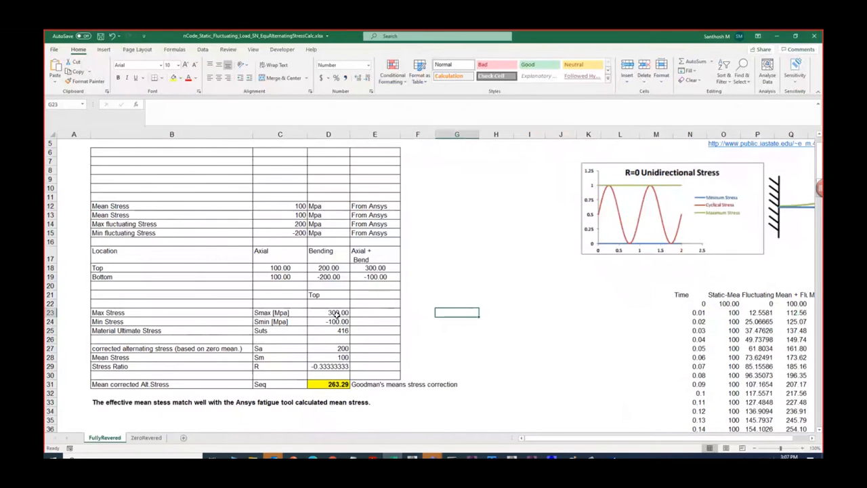
pyautogui.click(336, 313)
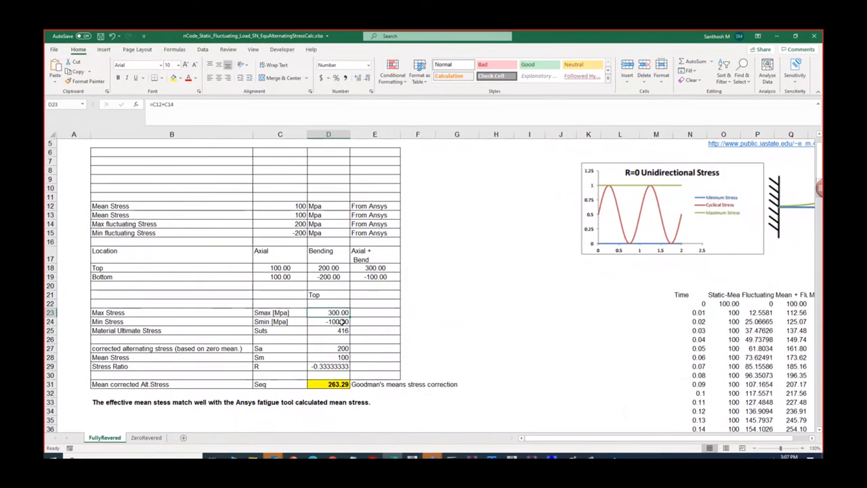
pyautogui.click(342, 322)
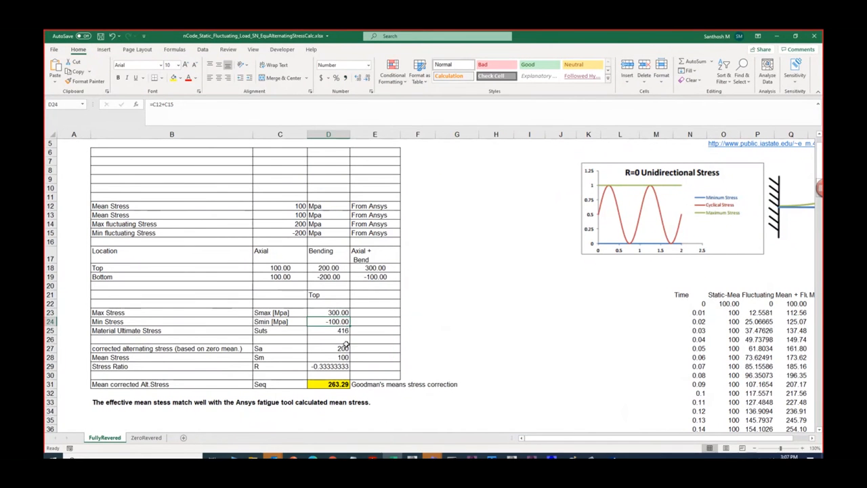
# - Inspect the formulas for alternating stress in D27, mean stress in D28 and stress ratio in D29, leaving them as they are
pyautogui.doubleClick(342, 348)
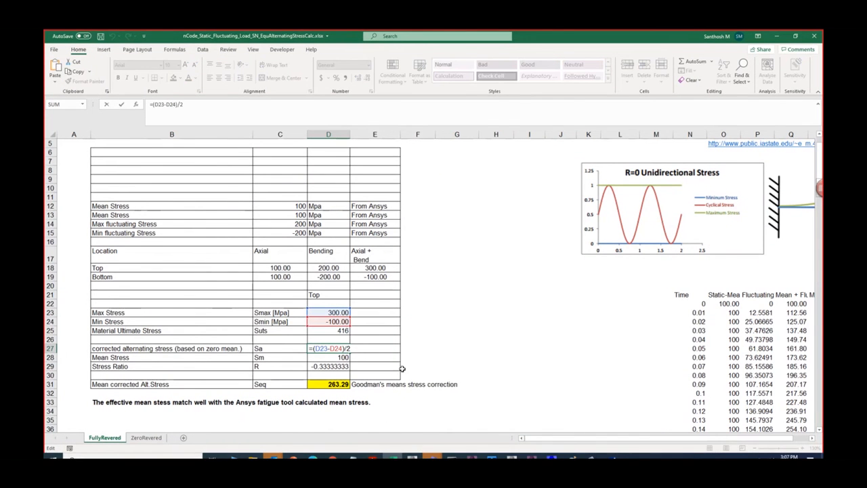
pyautogui.press('Return')
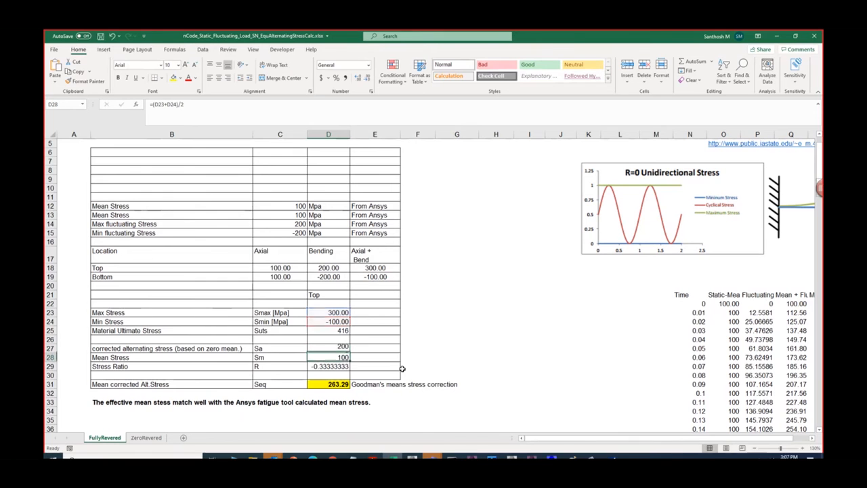
pyautogui.doubleClick(334, 359)
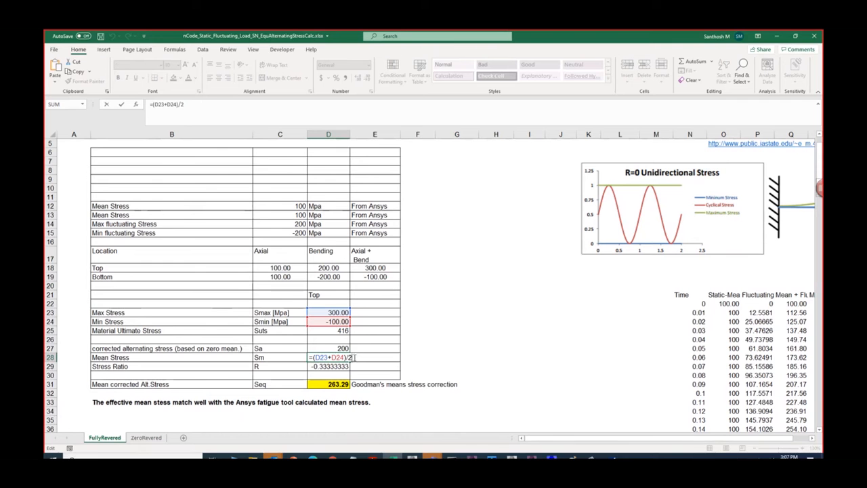
pyautogui.press('Return')
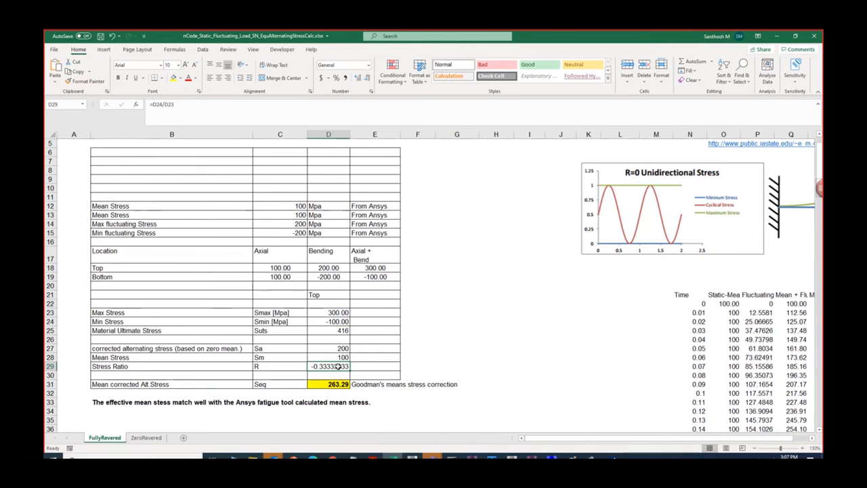
pyautogui.doubleClick(335, 366)
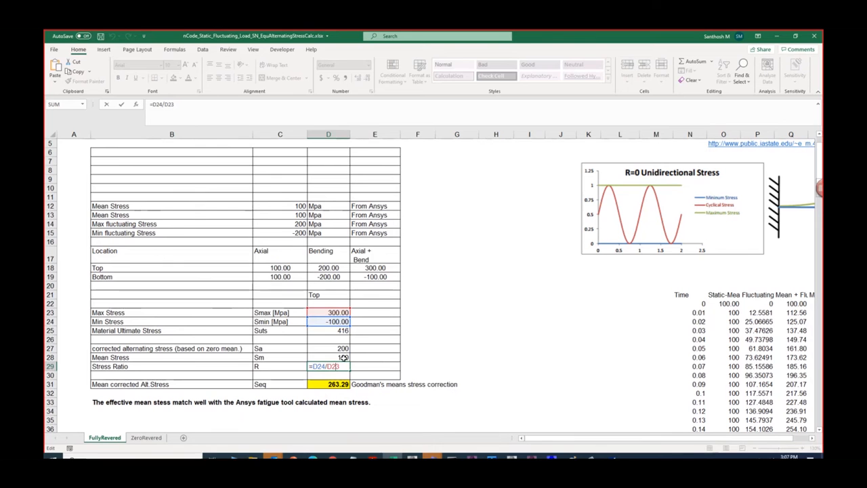
pyautogui.press('Return')
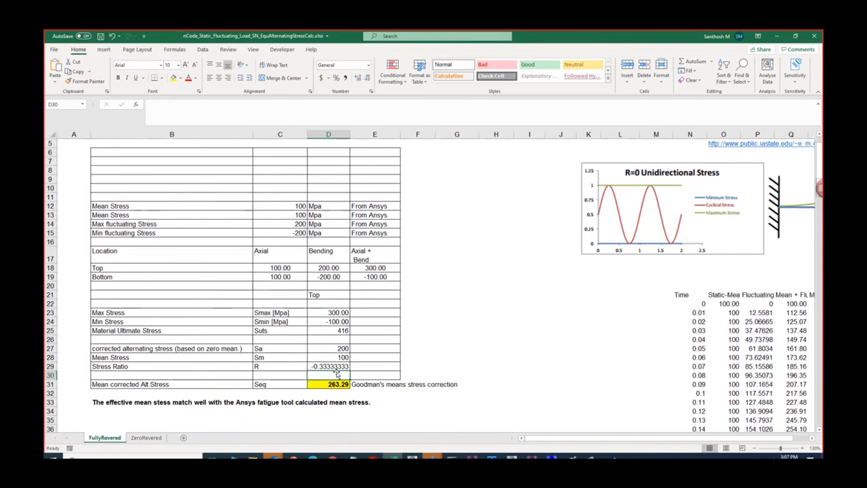
pyautogui.doubleClick(340, 348)
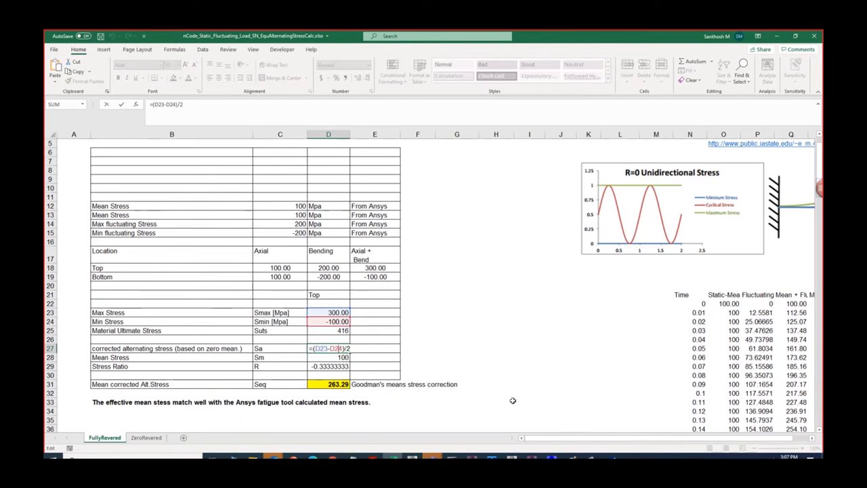
pyautogui.press('Return')
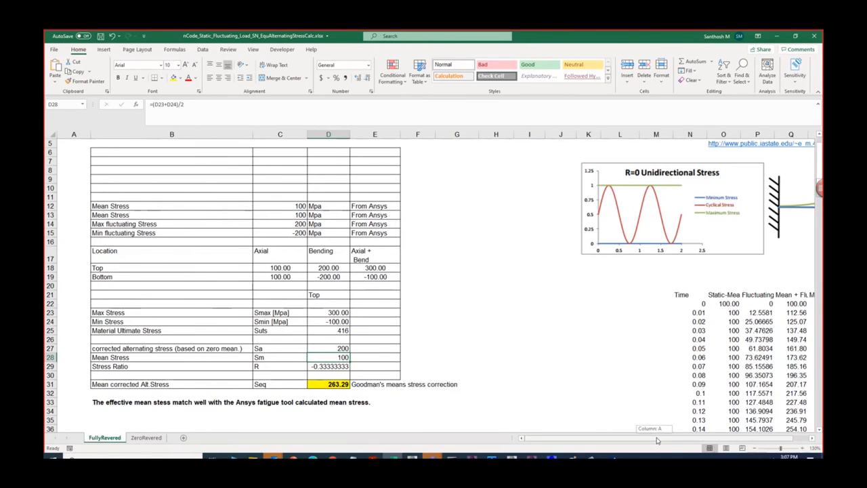
pyautogui.hscroll(1, 655, 438)
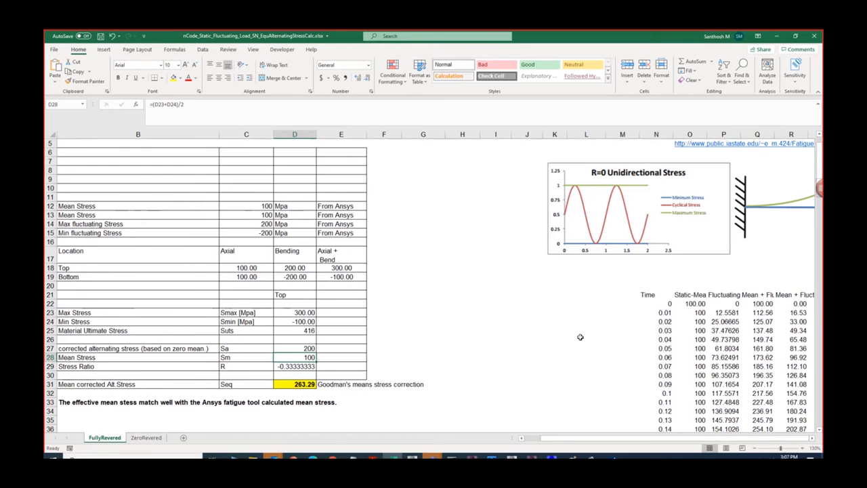
# - Move the stress-time chart beside the hand calculation table and shift the R=0 Unidirectional Stress picture upward
pyautogui.keyDown('ctrl'); pyautogui.scroll(-2, 580, 336); pyautogui.keyUp('ctrl')
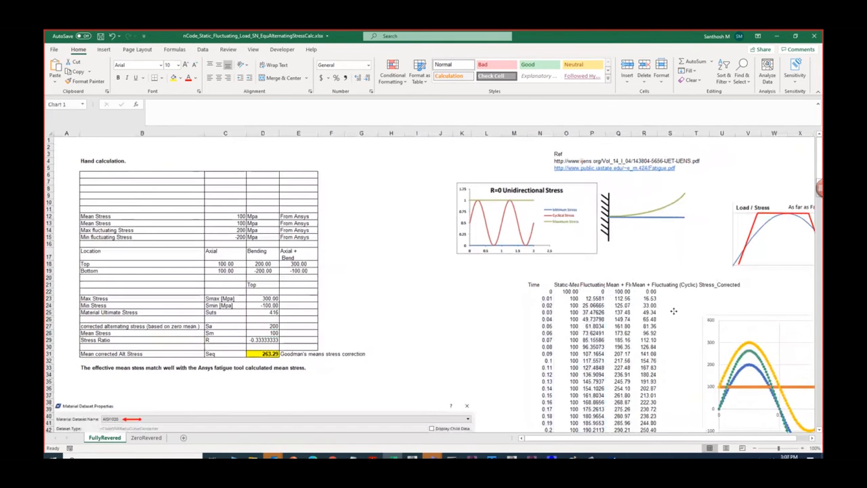
pyautogui.moveTo(674, 311); pyautogui.dragTo(398, 277)
pyautogui.moveTo(510, 212); pyautogui.dragTo(534, 187)
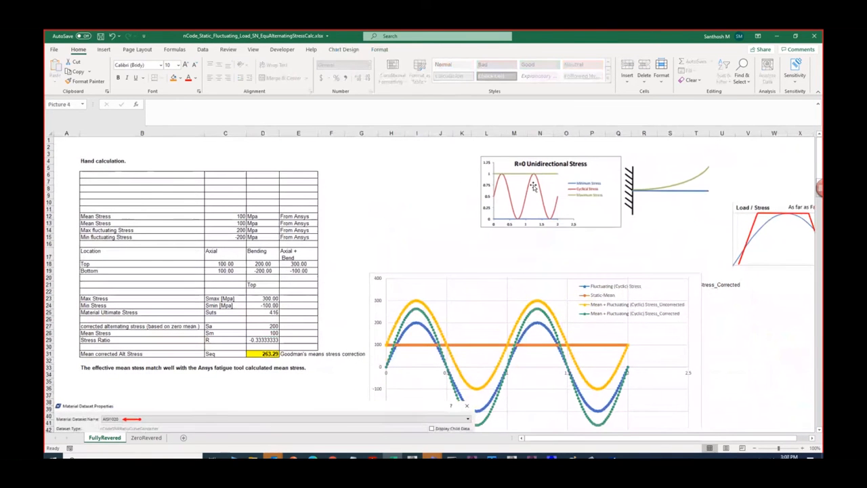
# - Examine the chart's Static-Mean and Fluctuating (Cyclic) Stress series, moving the chart higher on the sheet to see the full curves
pyautogui.click(420, 345)
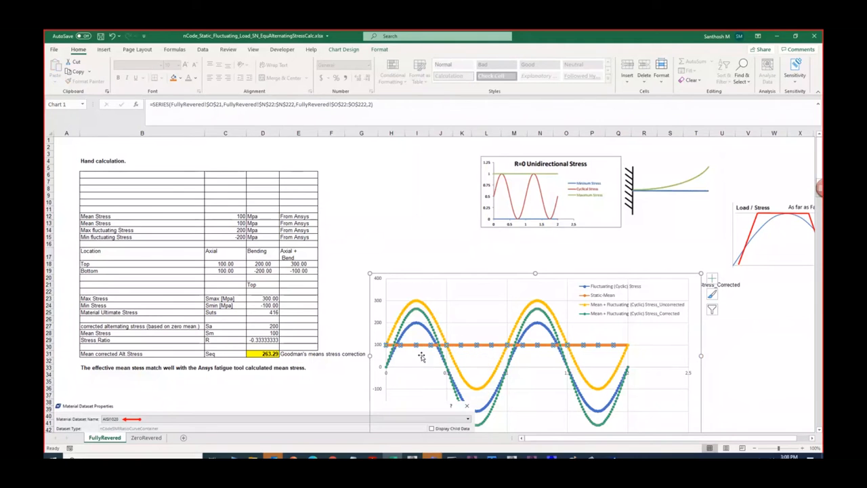
pyautogui.click(421, 357)
pyautogui.click(415, 327)
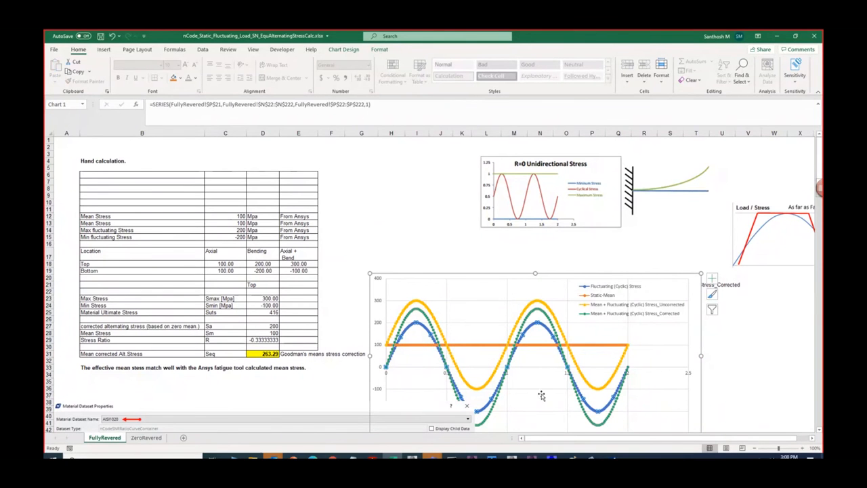
pyautogui.moveTo(558, 273); pyautogui.dragTo(565, 202)
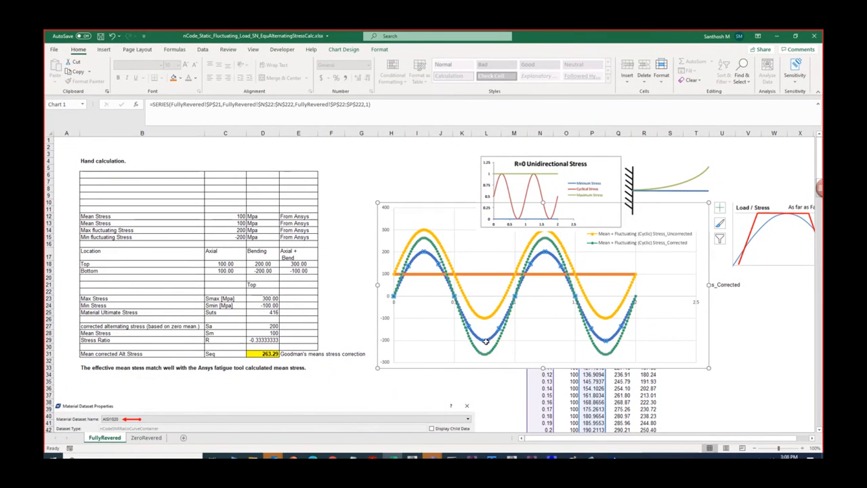
pyautogui.moveTo(486, 341)
pyautogui.moveTo(428, 260)
pyautogui.click(689, 268)
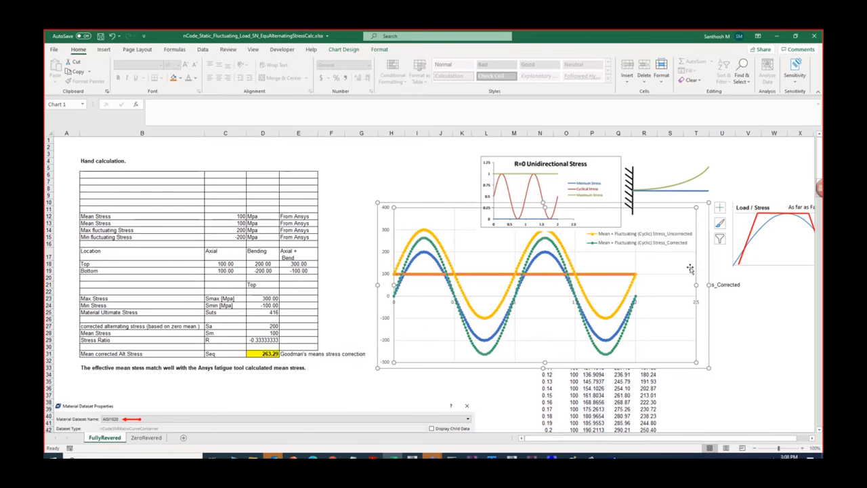
# - Move the R=0 picture and the stress chart clear of the time-history columns and inspect the fluctuating stress formula in P23
pyautogui.moveTo(600, 181); pyautogui.dragTo(602, 164)
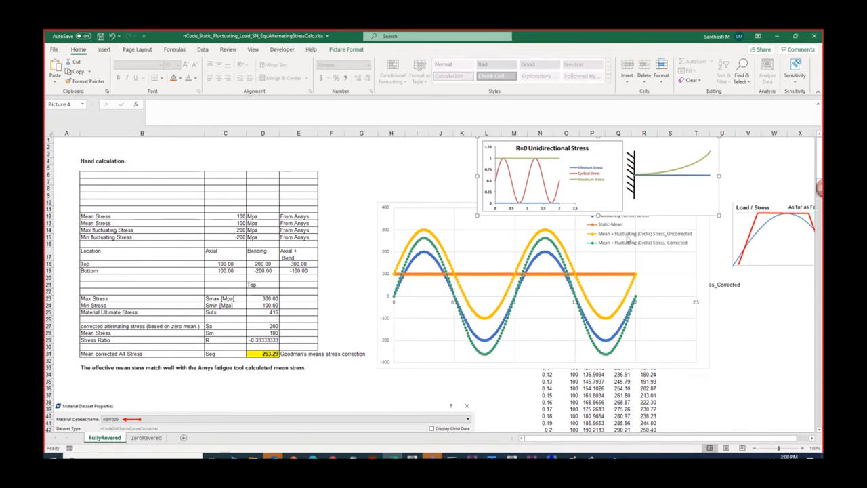
pyautogui.moveTo(433, 202); pyautogui.dragTo(209, 210)
pyautogui.click(594, 298)
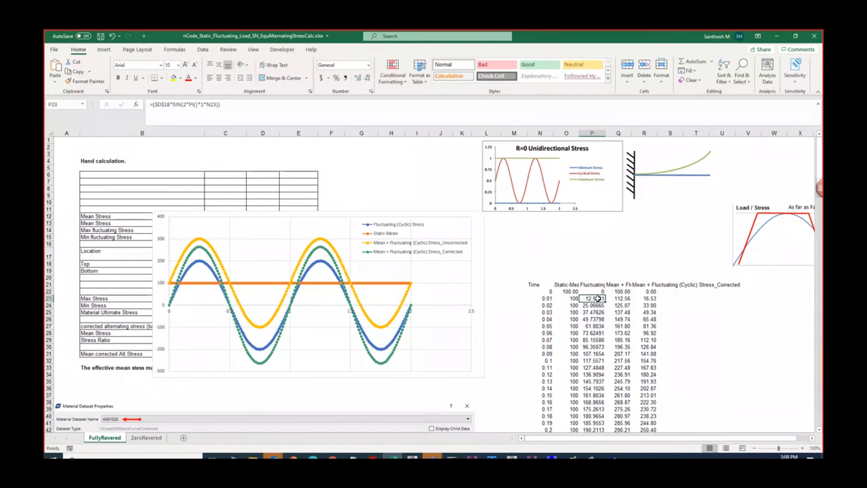
pyautogui.doubleClick(596, 298)
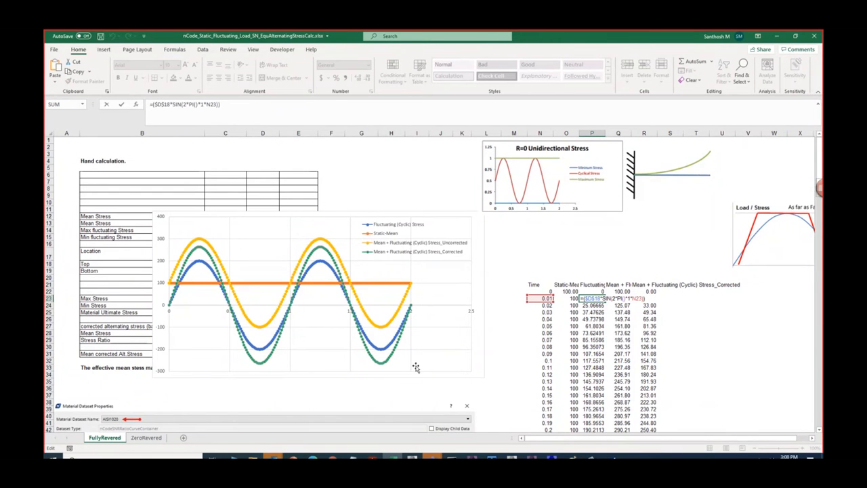
pyautogui.press('Return')
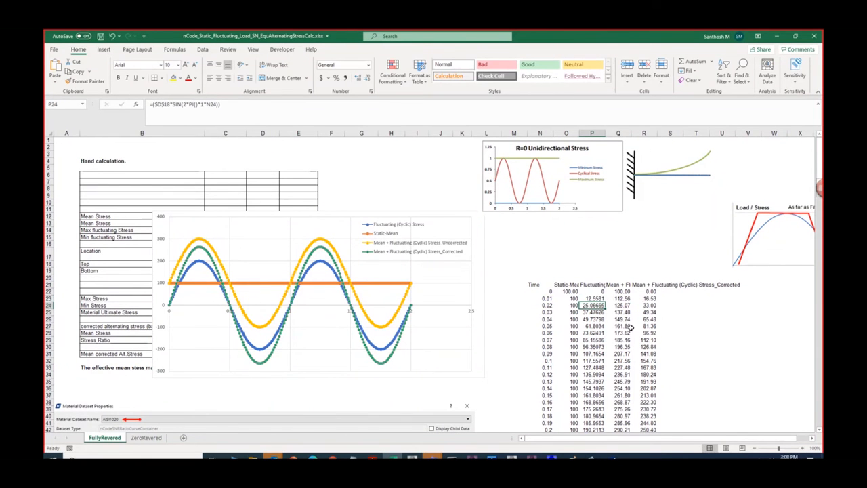
# - Check the extent of the uncorrected mean plus fluctuating stress column and inspect its formula in Q23, leaving it as it is
pyautogui.click(618, 304)
pyautogui.hotkey('ctrl', 'Down')
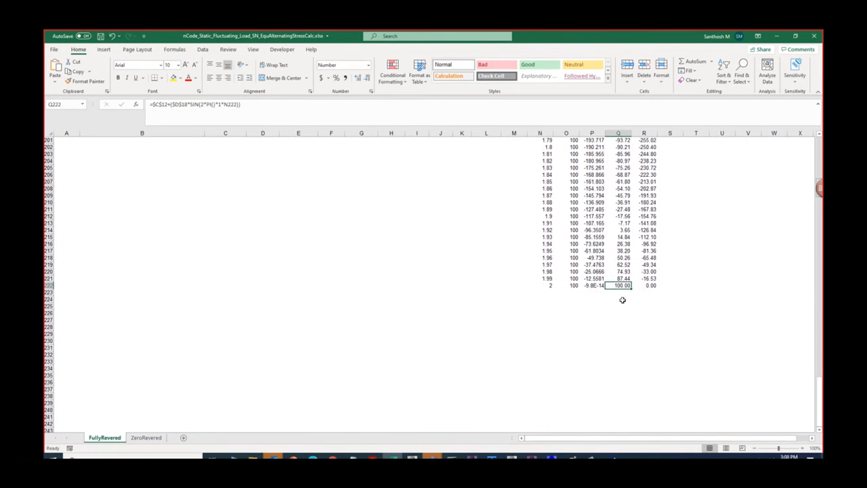
pyautogui.scroll(8, 621, 298)
pyautogui.scroll(20, 622, 298)
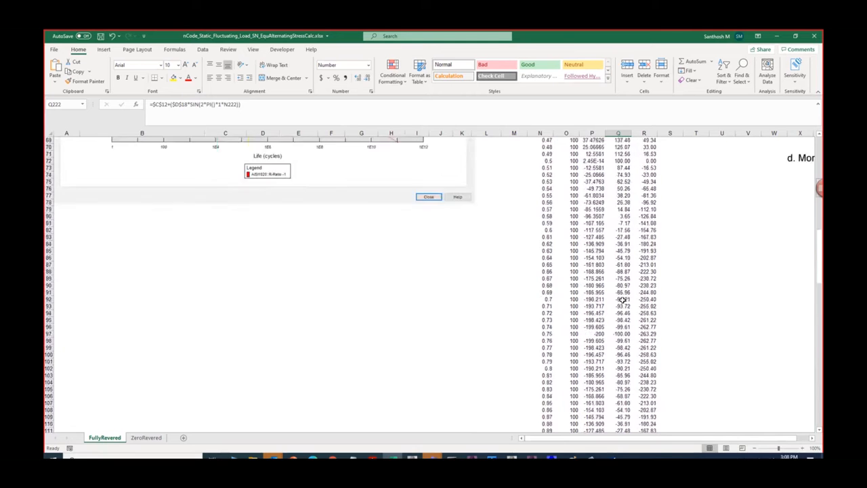
pyautogui.scroll(14, 626, 264)
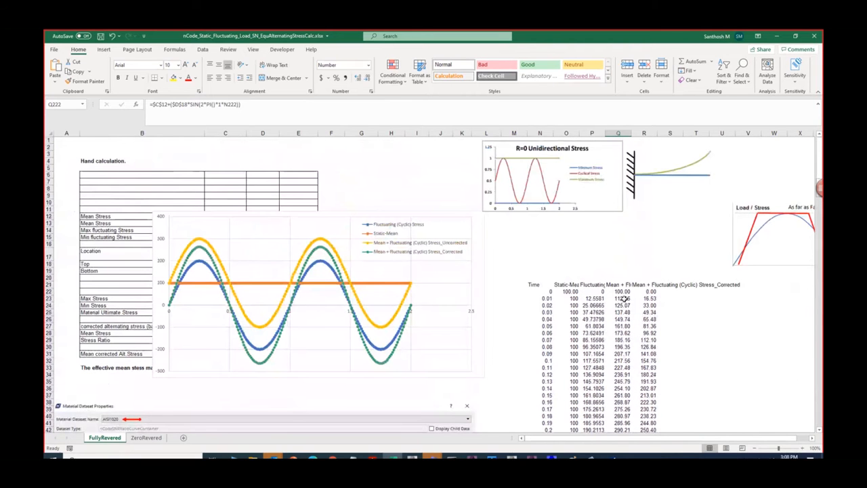
pyautogui.doubleClick(618, 298)
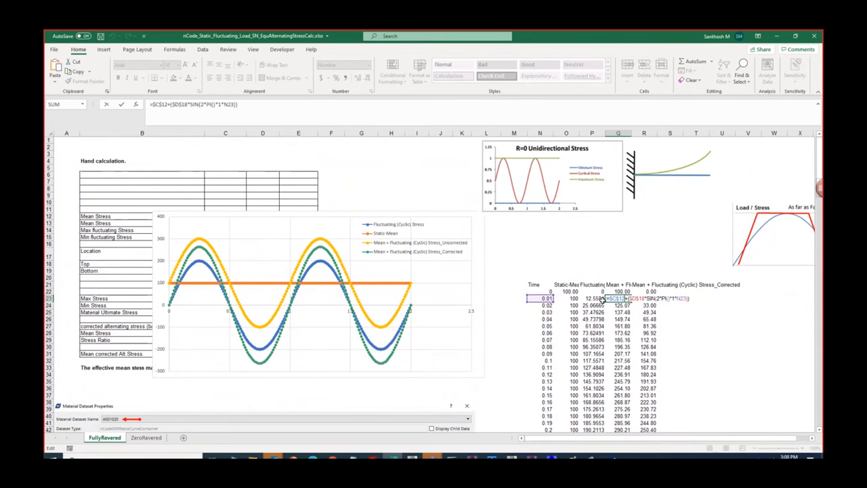
pyautogui.click(293, 257)
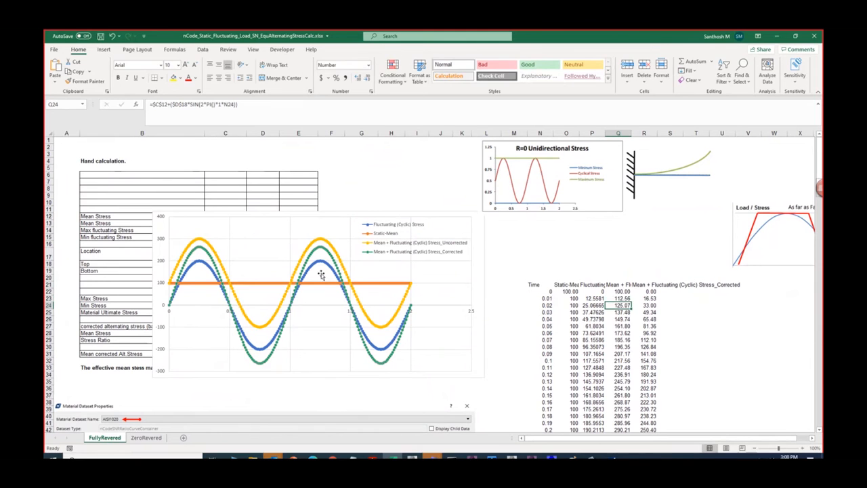
# - Uncover the hand calculation by moving the stress chart off it, and examine the Mean + Fluctuating (Cyclic) Stress_Uncorrected series
pyautogui.click(303, 251)
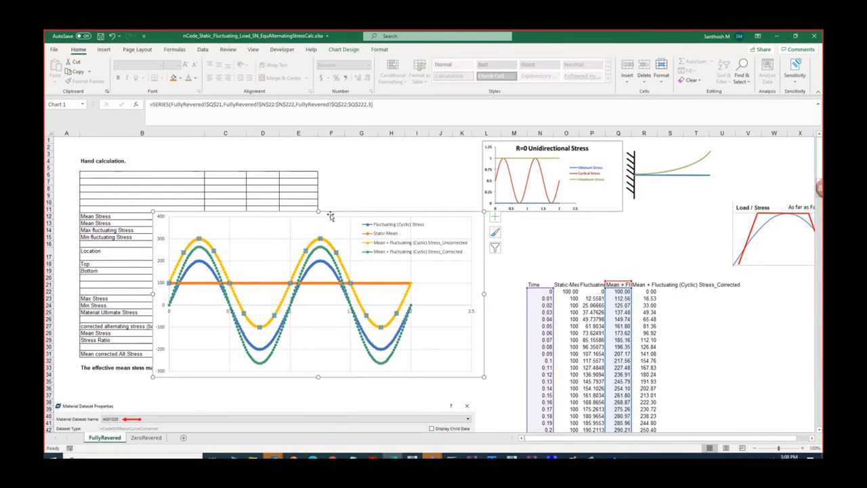
pyautogui.moveTo(279, 256); pyautogui.dragTo(458, 232)
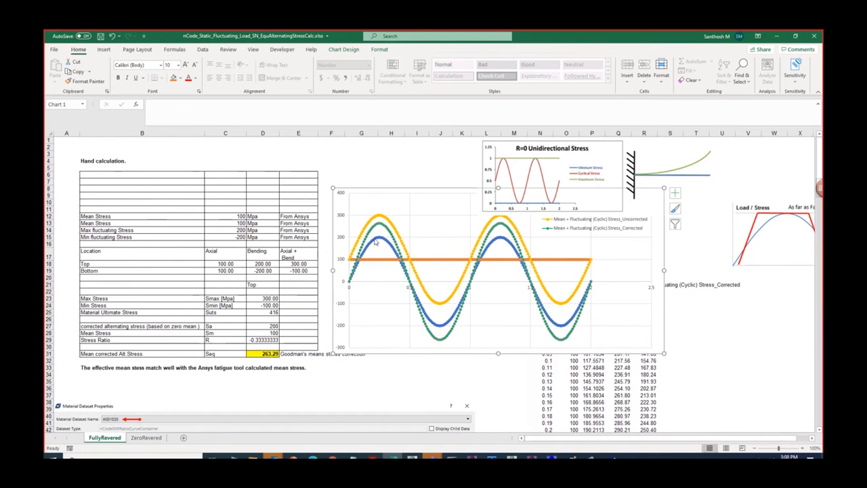
pyautogui.click(387, 219)
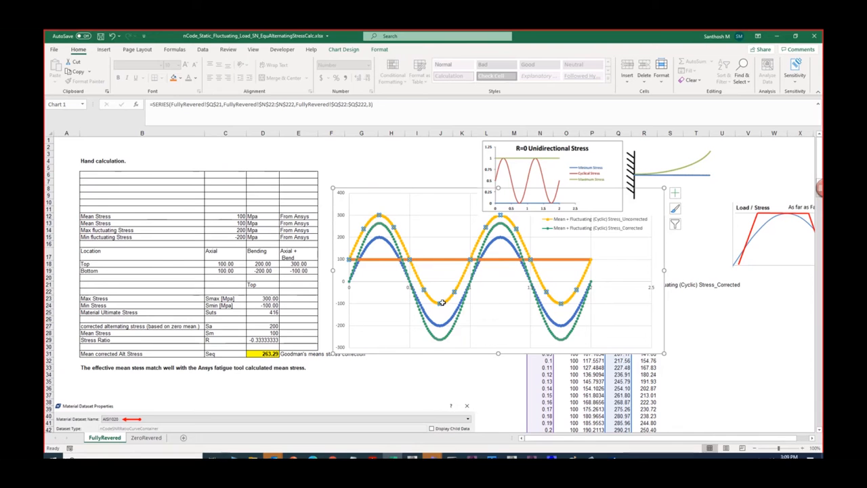
pyautogui.click(381, 306)
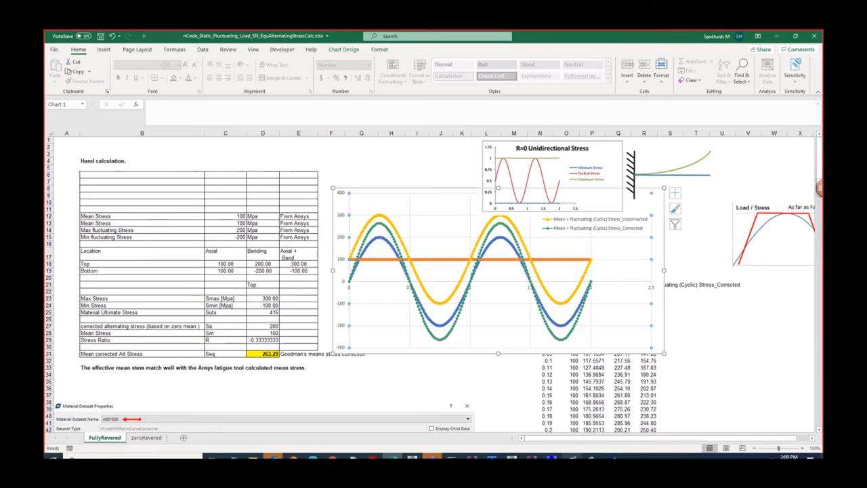
# - Switch to Paint and sketch an orange sine wave on small axes above the existing stress plot, adding a blue stroke over it
pyautogui.click(572, 458)
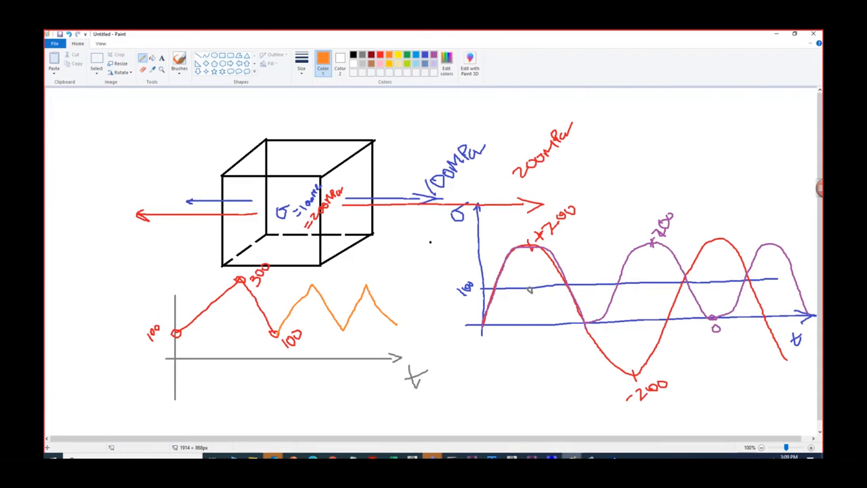
pyautogui.moveTo(597, 120)
pyautogui.mouseDown()
pyautogui.moveTo(601, 165)
pyautogui.moveTo(724, 155)
pyautogui.mouseUp()
pyautogui.moveTo(600, 157)
pyautogui.mouseDown()
pyautogui.moveTo(600, 135)
pyautogui.moveTo(621, 143)
pyautogui.moveTo(649, 178)
pyautogui.moveTo(672, 125)
pyautogui.mouseUp()
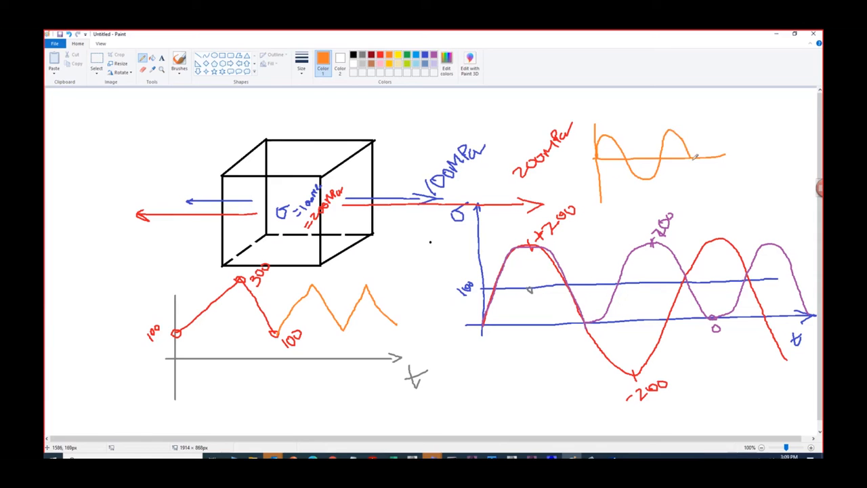
pyautogui.moveTo(694, 157); pyautogui.dragTo(698, 169)
pyautogui.click(380, 56)
pyautogui.click(425, 56)
pyautogui.moveTo(598, 126)
pyautogui.mouseDown()
pyautogui.moveTo(625, 139)
pyautogui.moveTo(641, 164)
pyautogui.moveTo(661, 156)
pyautogui.moveTo(681, 127)
pyautogui.moveTo(704, 154)
pyautogui.moveTo(726, 153)
pyautogui.mouseUp()
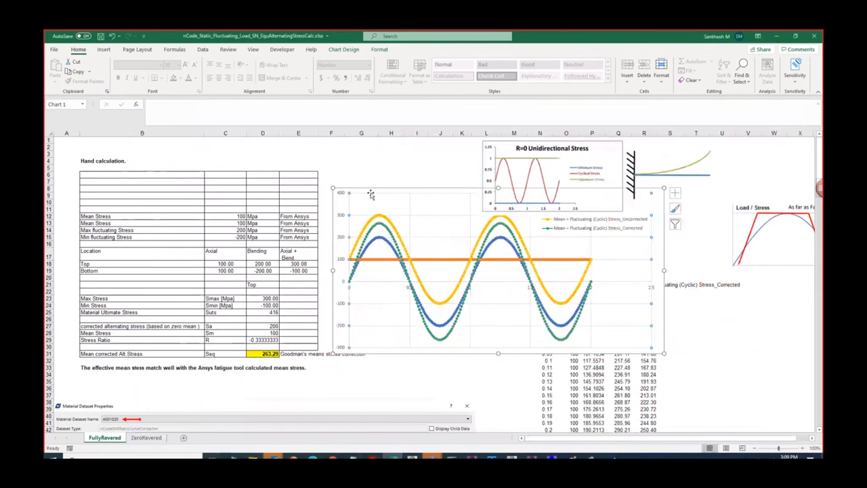
# - Return to the Excel workbook, move the chart farther from the table and inspect the Goodman mean stress correction formula in D31
pyautogui.moveTo(370, 194); pyautogui.dragTo(438, 195)
pyautogui.doubleClick(267, 353)
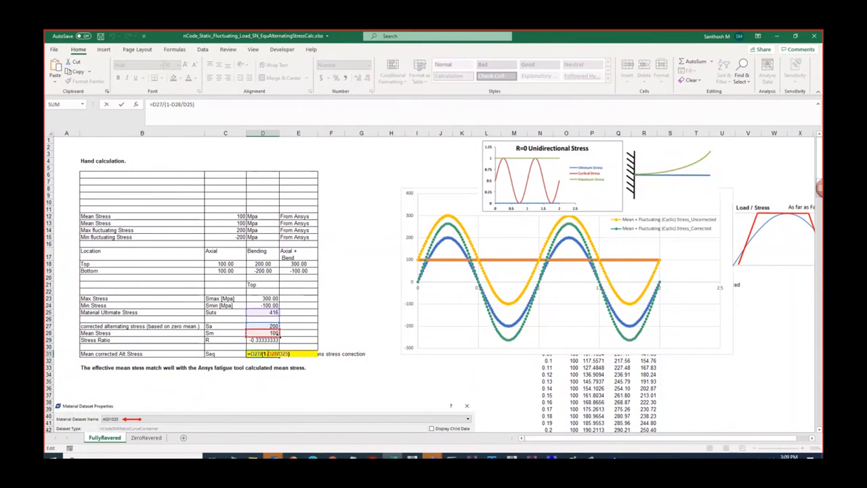
pyautogui.click(274, 312)
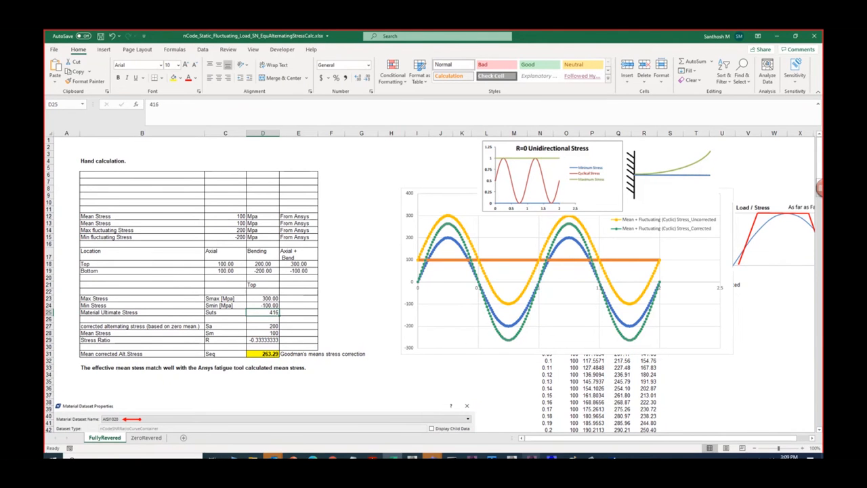
# - Check AISI1020's Tensile Ultimate Strength in the Temp_1 Workbench Engineering Data, and return to Excel to recheck the Goodman formula in D31
pyautogui.moveTo(512, 458)
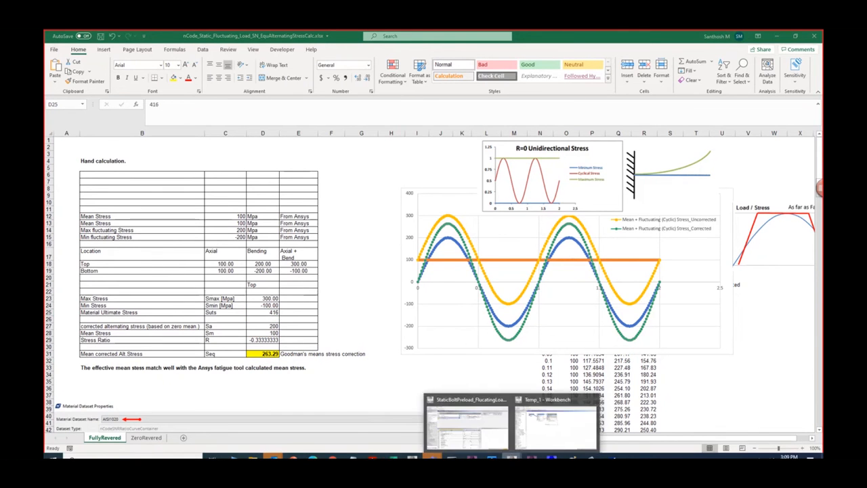
pyautogui.click(552, 427)
pyautogui.click(159, 63)
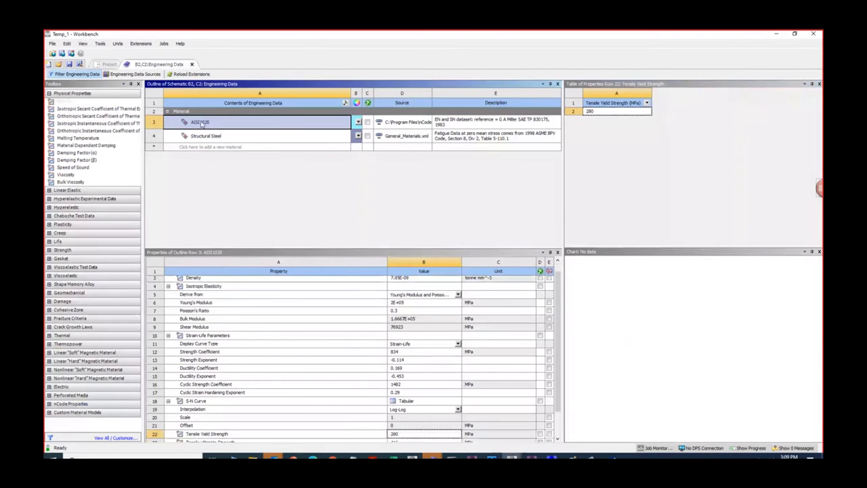
pyautogui.scroll(-2, 277, 402)
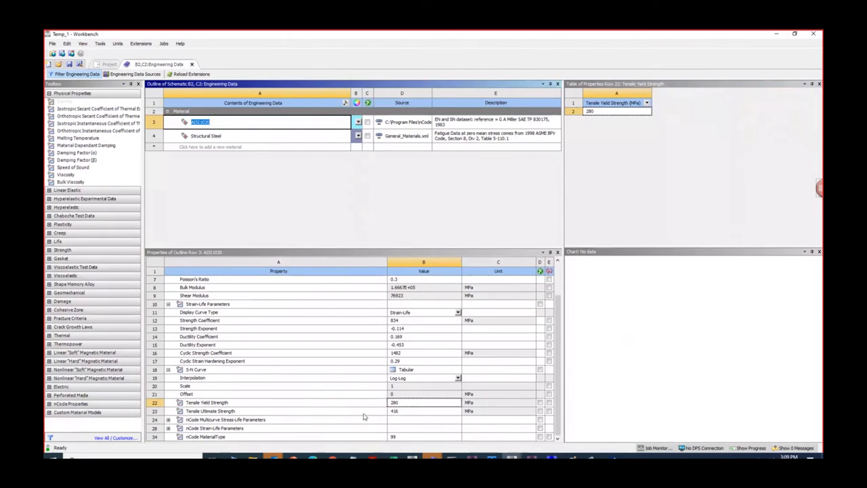
pyautogui.click(397, 412)
pyautogui.click(775, 36)
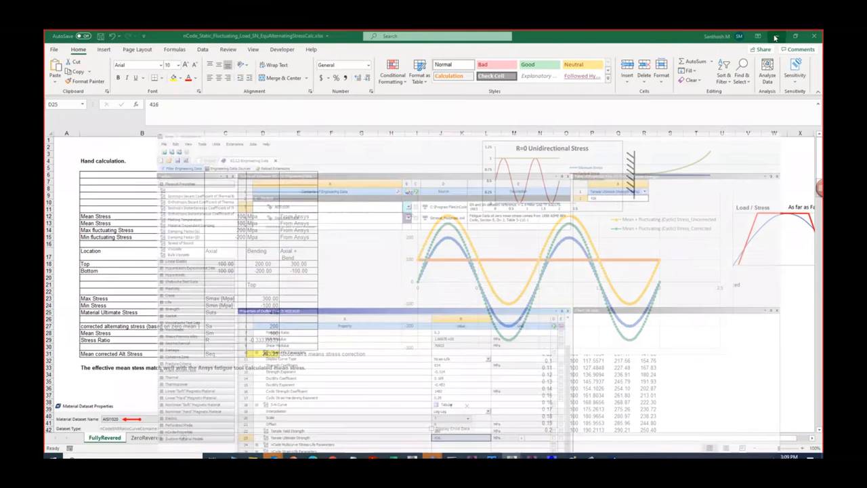
pyautogui.doubleClick(270, 353)
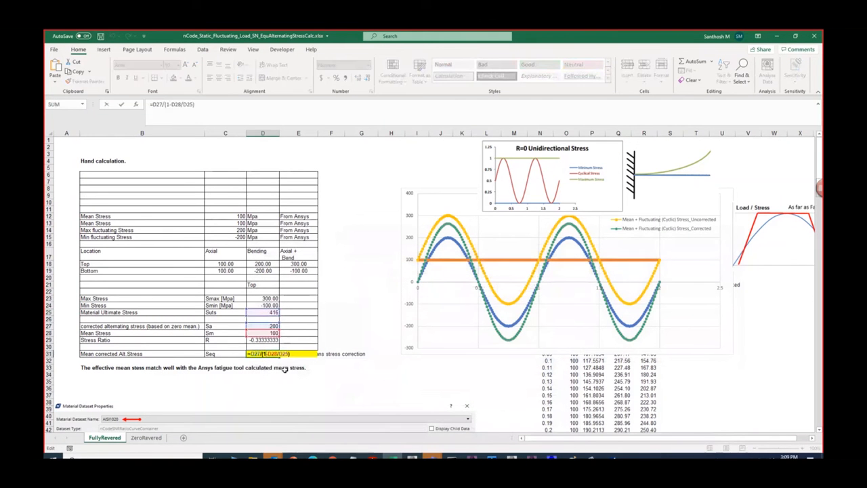
pyautogui.press('Return')
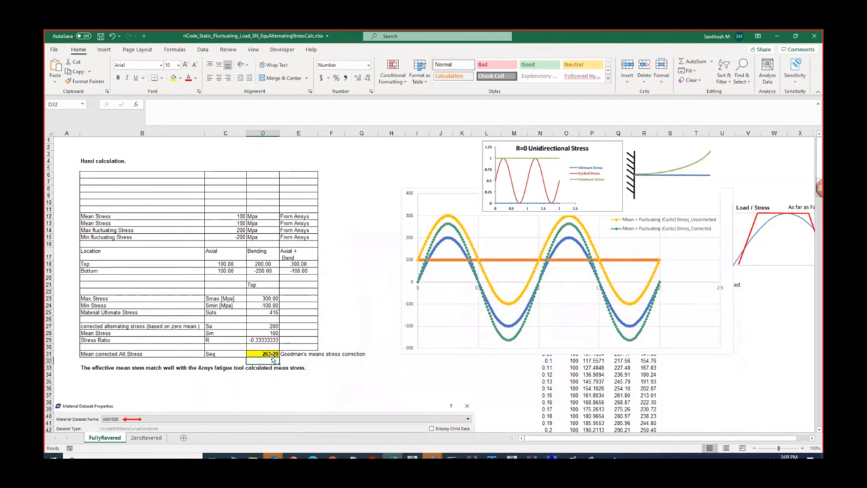
# - Examine the AISI1020 R-Ratio Life Curves graph below the hand calculation and switch to the results table in nCode DesignLife
pyautogui.scroll(-4, 294, 361)
pyautogui.scroll(-8, 294, 361)
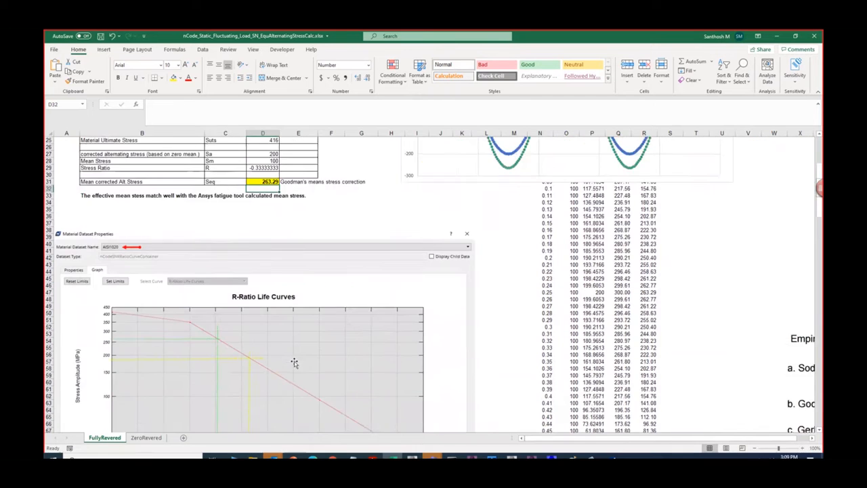
pyautogui.scroll(2, 294, 361)
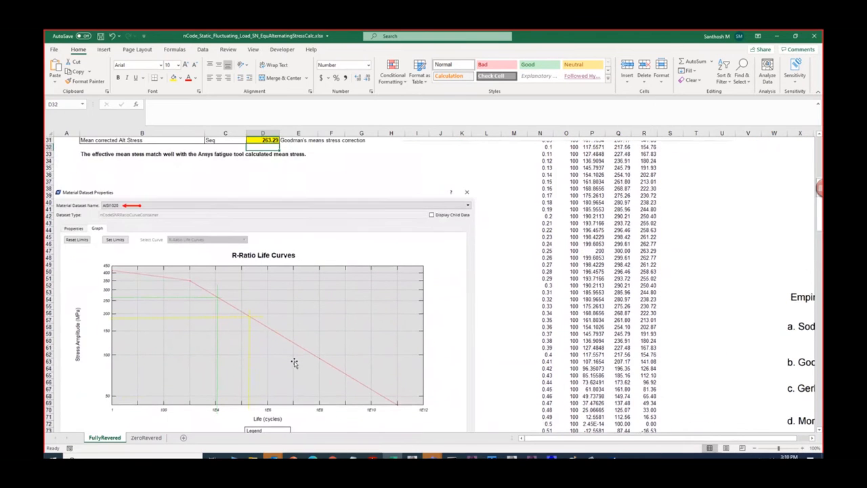
pyautogui.scroll(-2, 294, 361)
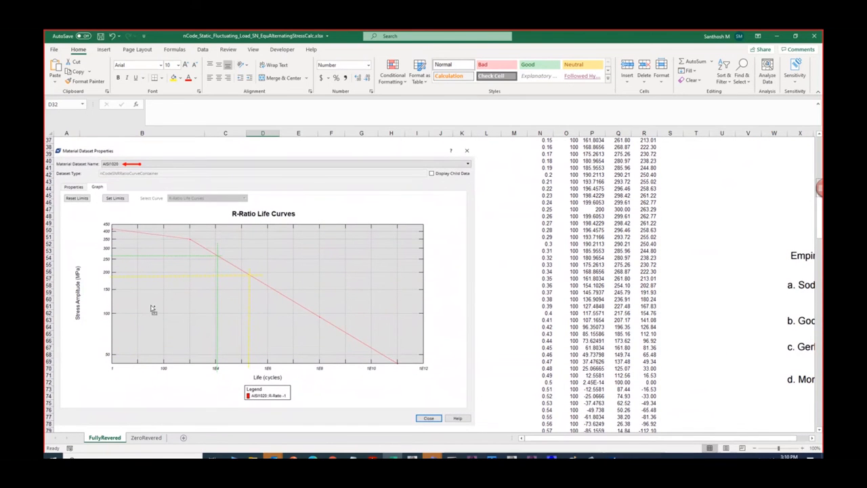
pyautogui.scroll(1, 152, 307)
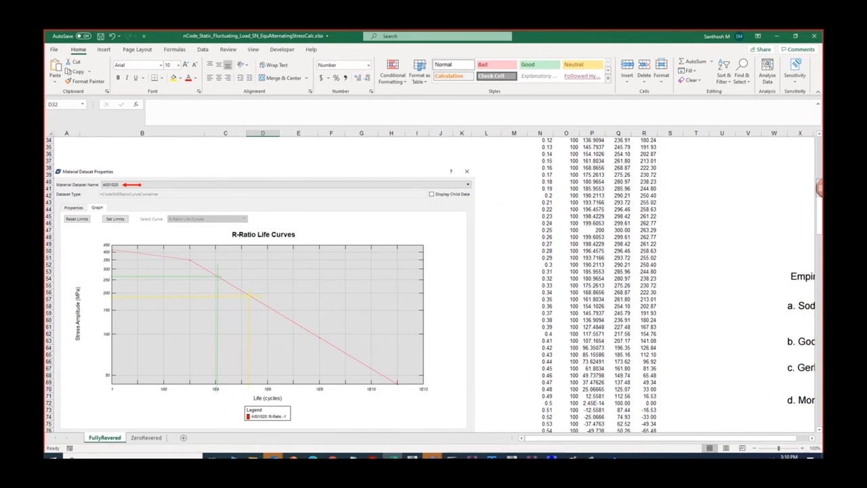
pyautogui.click(612, 455)
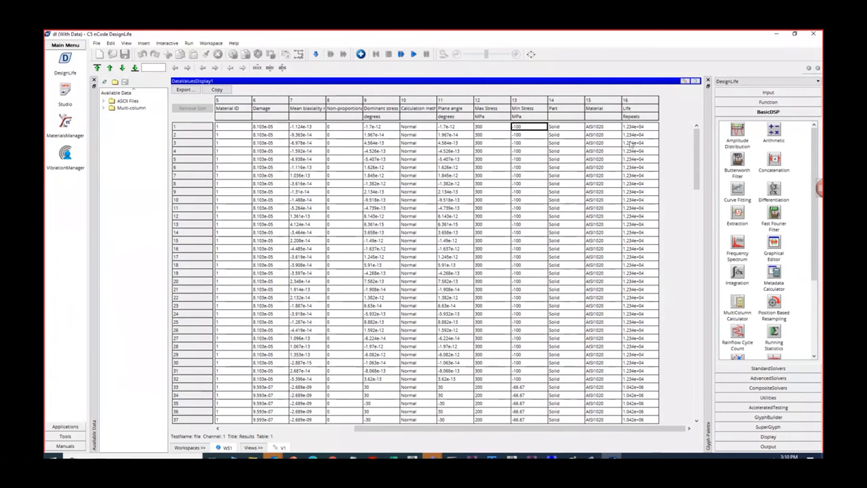
# - Restore the results table to its normal size, enlarge the Fatigue_Results_Display view and set its result type to Life
pyautogui.click(696, 82)
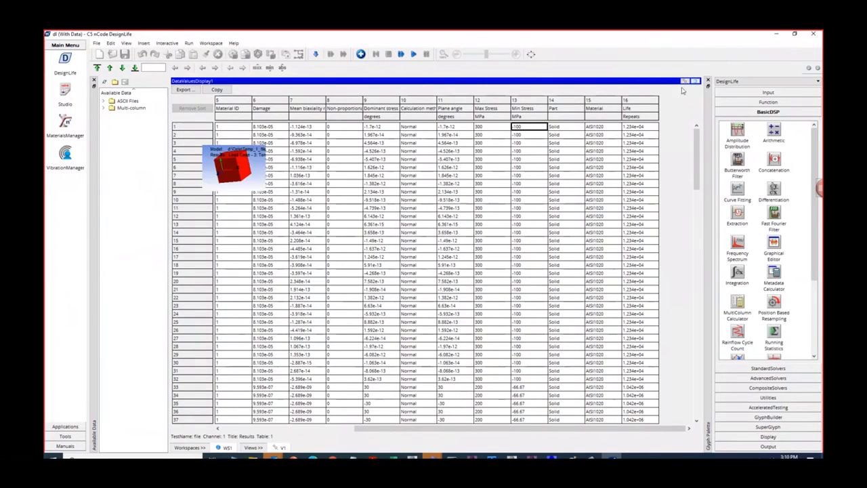
pyautogui.doubleClick(591, 100)
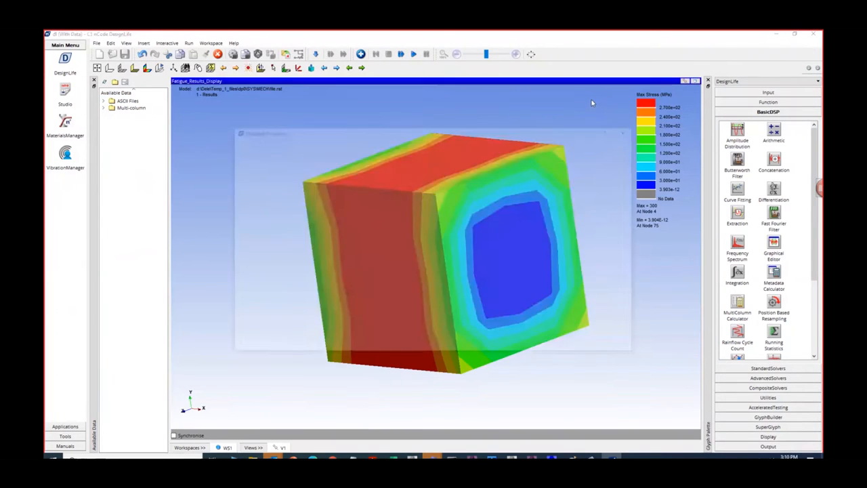
pyautogui.click(433, 184)
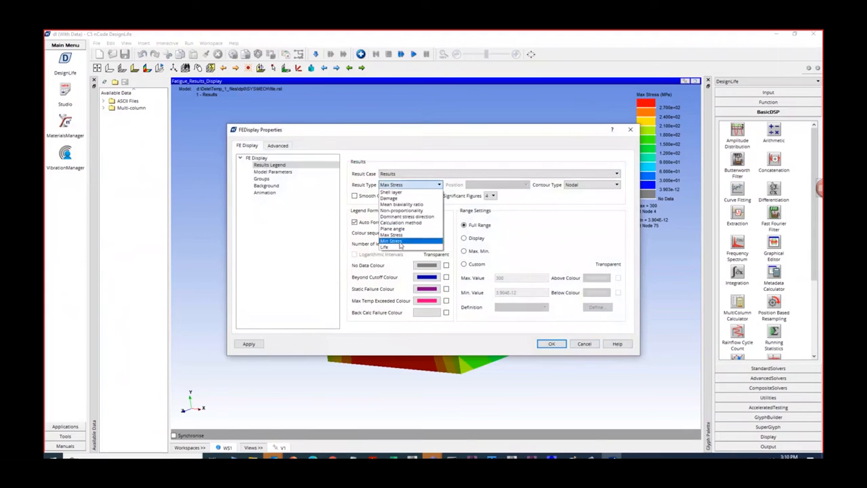
pyautogui.click(390, 247)
pyautogui.click(552, 344)
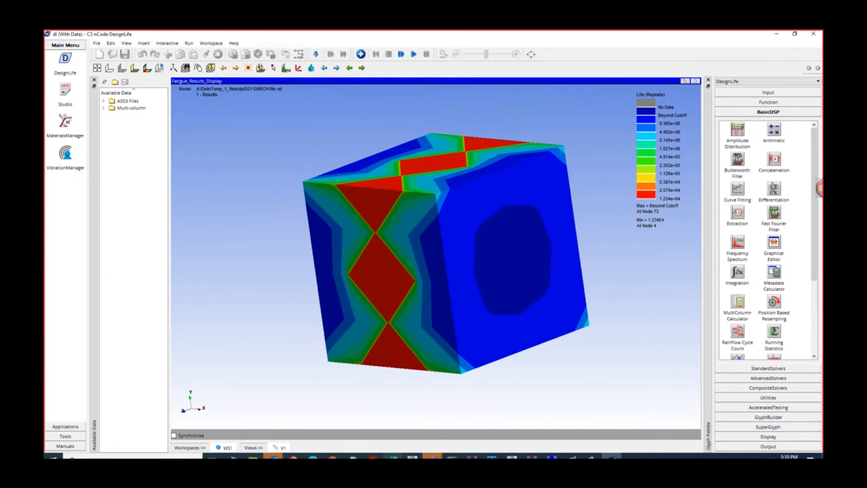
# - Check the AISI1020 R-Ratio Life Curves graph in Excel and the stress sketch in Paint, ending on the workbook's ZeroRevered sheet
pyautogui.click(393, 457)
pyautogui.scroll(-2, 207, 381)
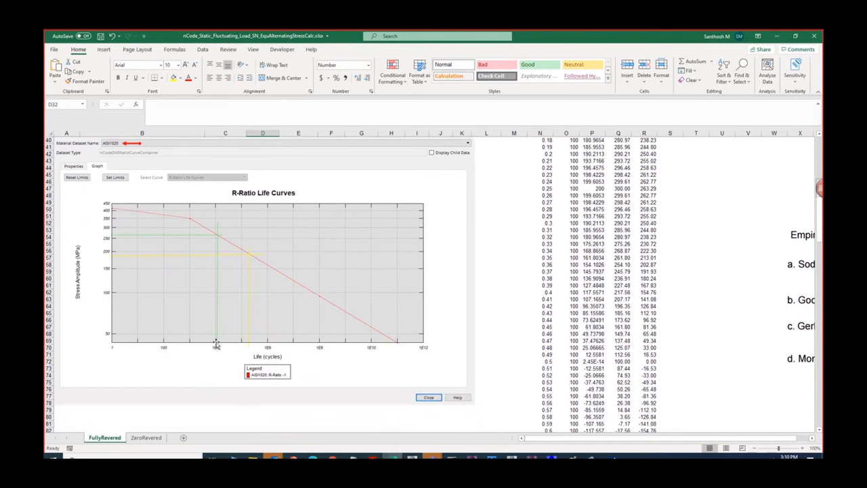
pyautogui.moveTo(573, 458)
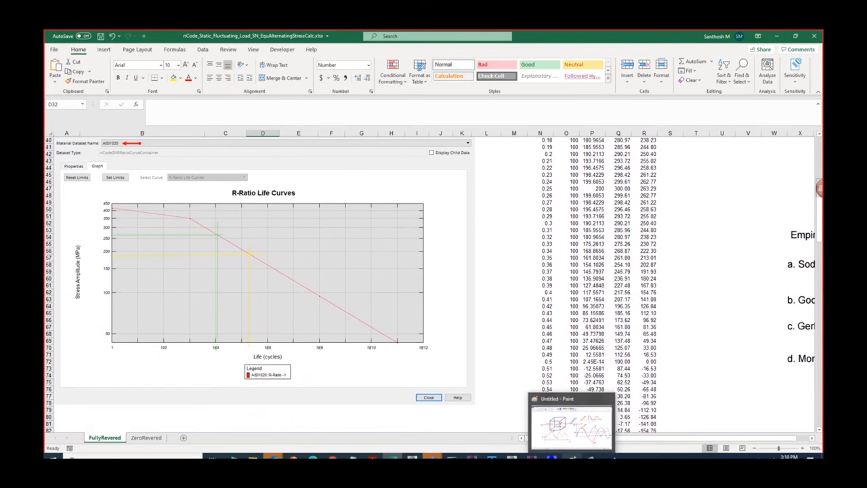
pyautogui.click(574, 428)
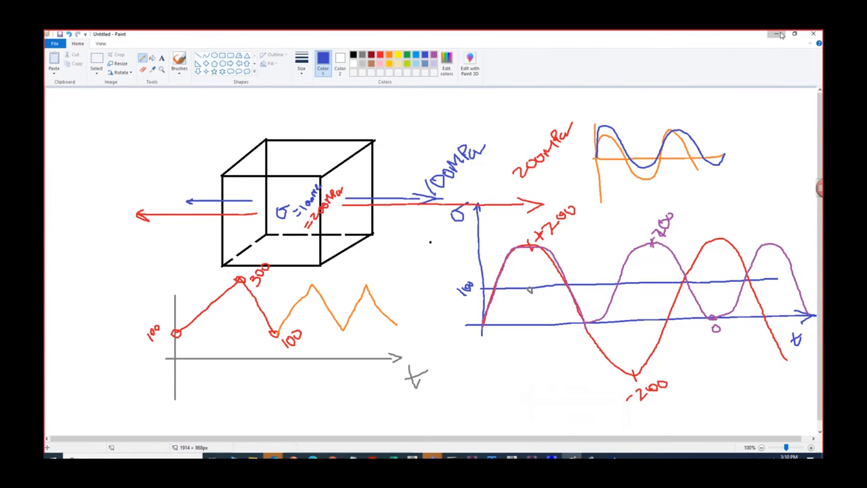
pyautogui.click(781, 34)
pyautogui.click(157, 440)
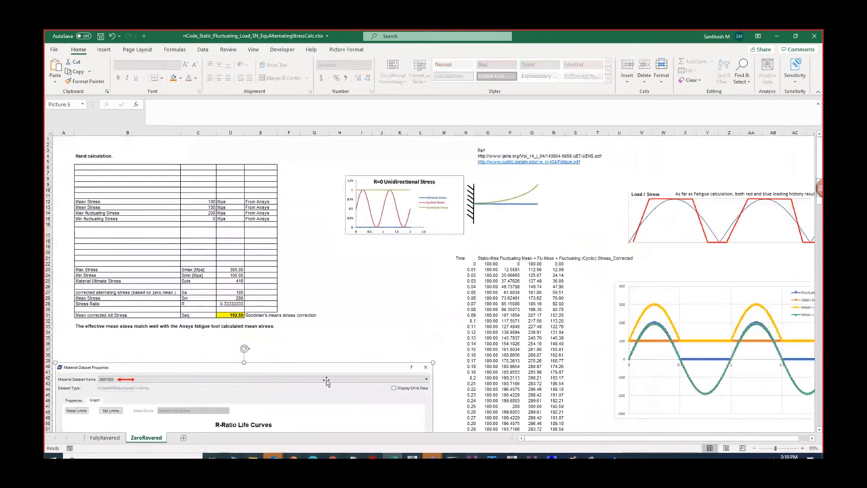
# - Switch to Paint and encircle the falling 300-to-100 segment of the zigzag stress plot with a blue loop, returning to Excel
pyautogui.click(572, 457)
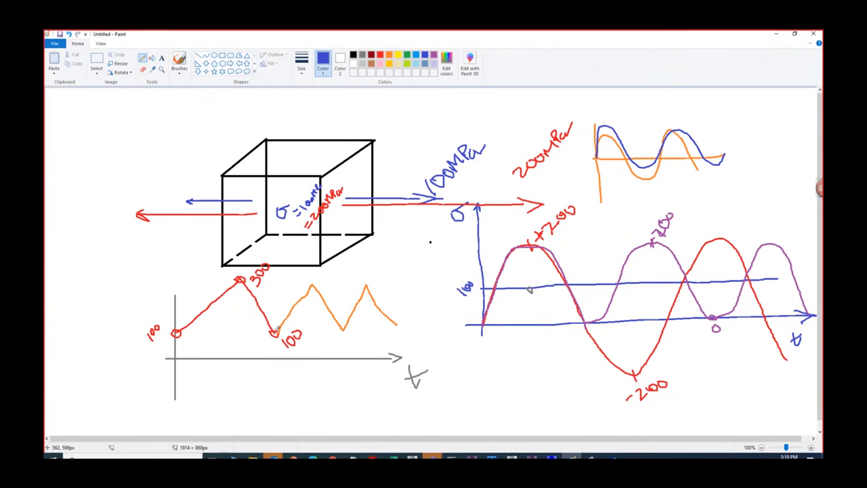
pyautogui.moveTo(273, 331); pyautogui.dragTo(277, 334)
pyautogui.click(775, 34)
pyautogui.scroll(-3, 609, 304)
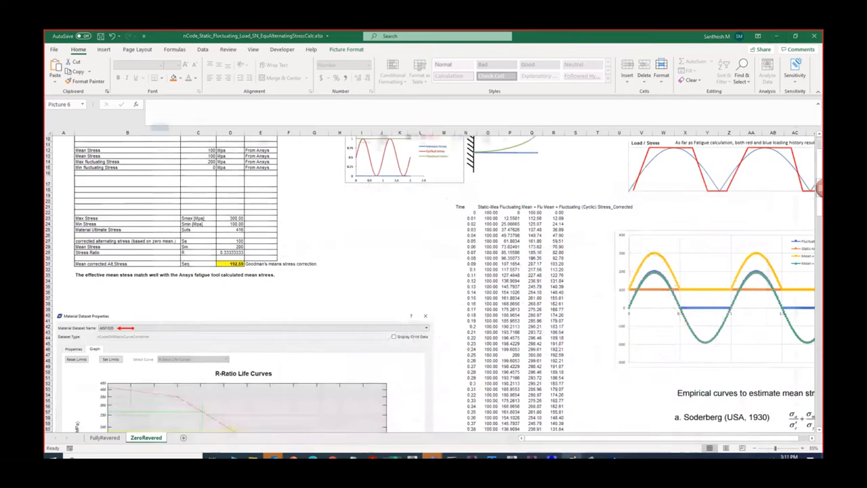
pyautogui.click(572, 457)
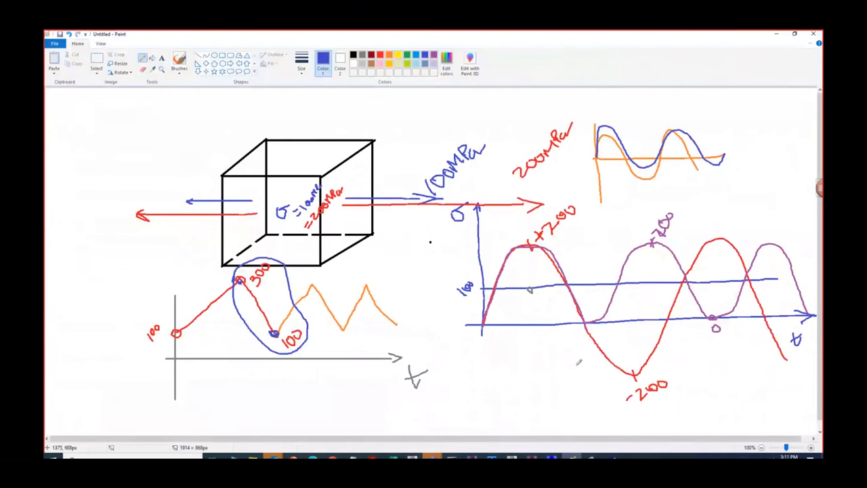
pyautogui.click(776, 34)
# - Examine the mean, maximum fluctuating and minimum fluctuating stress inputs in C12:C15 of the ZeroRevered sheet
pyautogui.scroll(3, 218, 261)
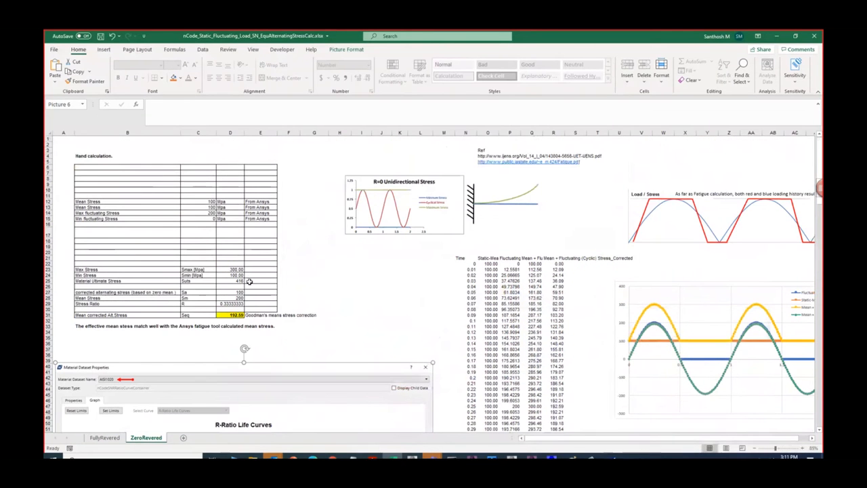
pyautogui.keyDown('ctrl'); pyautogui.scroll(3, 226, 204); pyautogui.keyUp('ctrl')
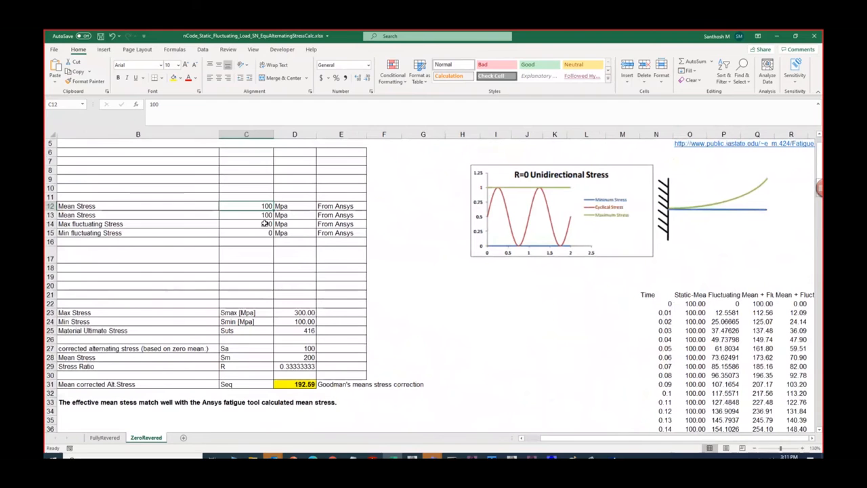
pyautogui.click(269, 224)
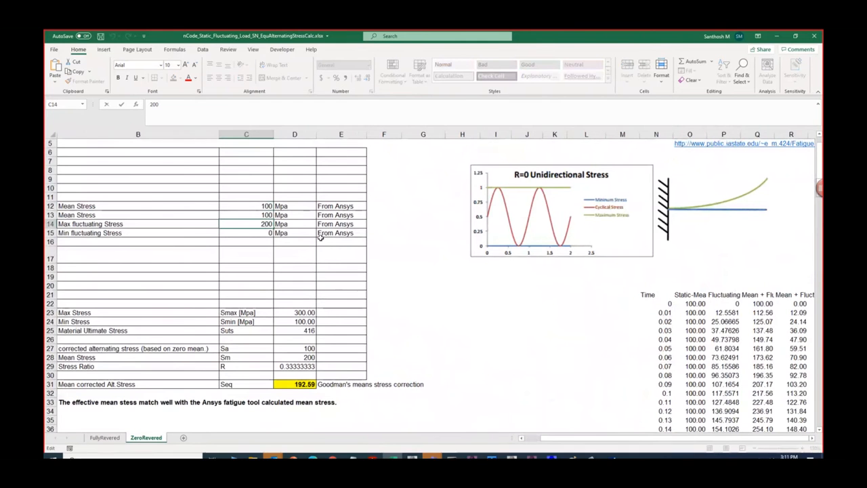
pyautogui.doubleClick(267, 233)
pyautogui.click(441, 321)
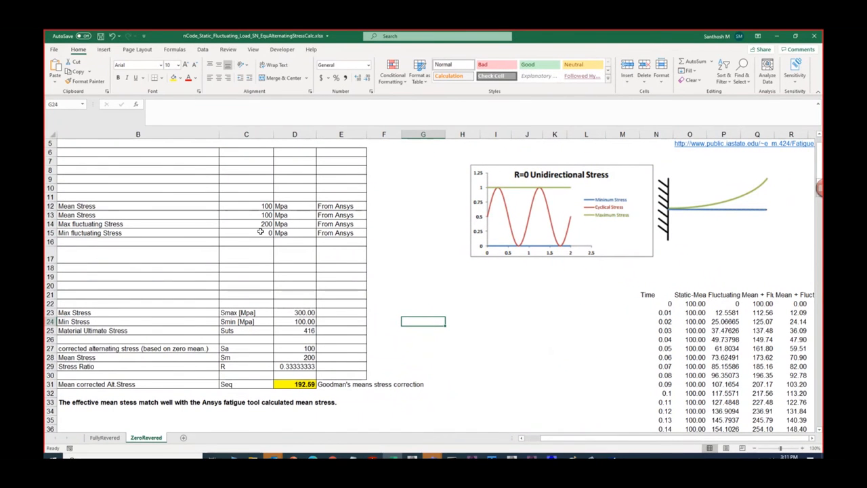
# - Inspect the formulas for Max Stress in D23, Min Stress in D24 and Goodman mean corrected alternating stress in D31
pyautogui.doubleClick(306, 314)
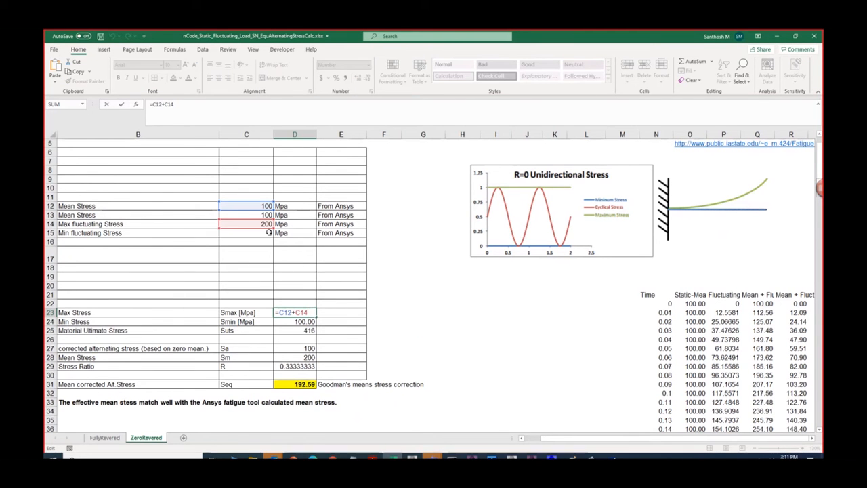
pyautogui.press('Return')
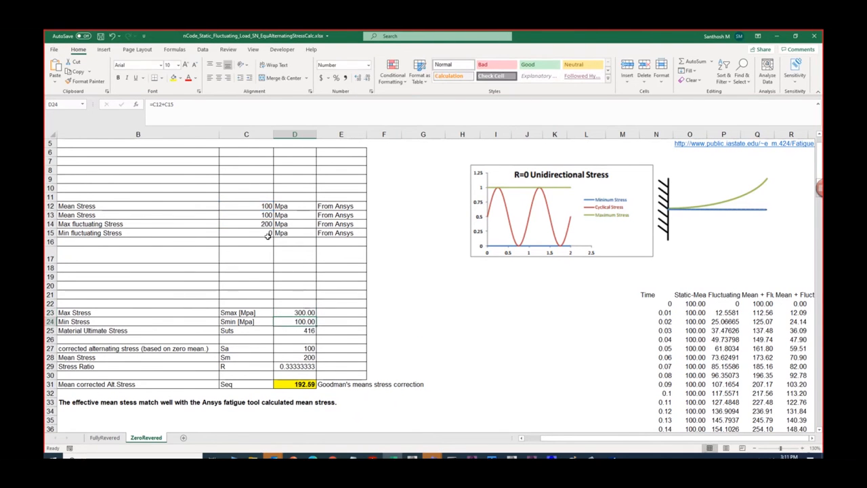
pyautogui.doubleClick(301, 323)
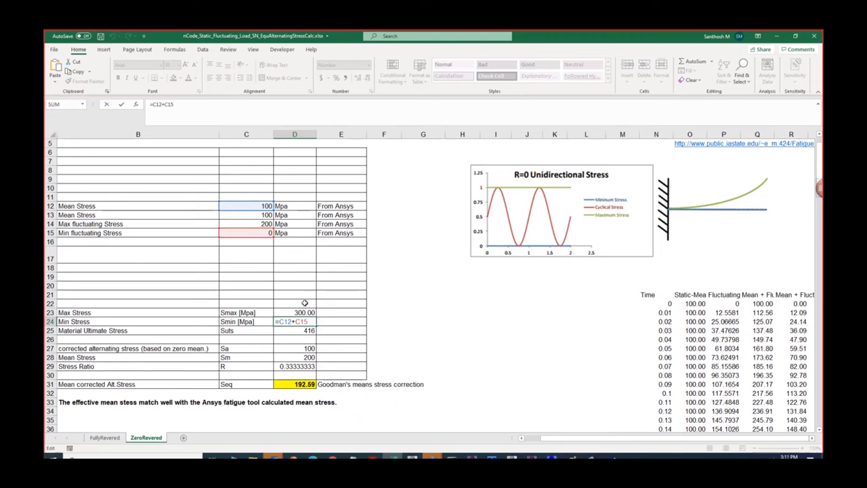
pyautogui.press('Return')
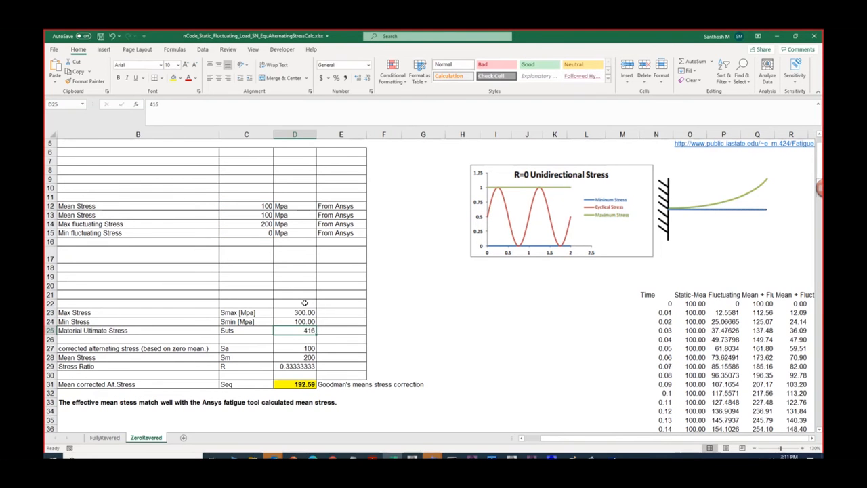
pyautogui.doubleClick(298, 384)
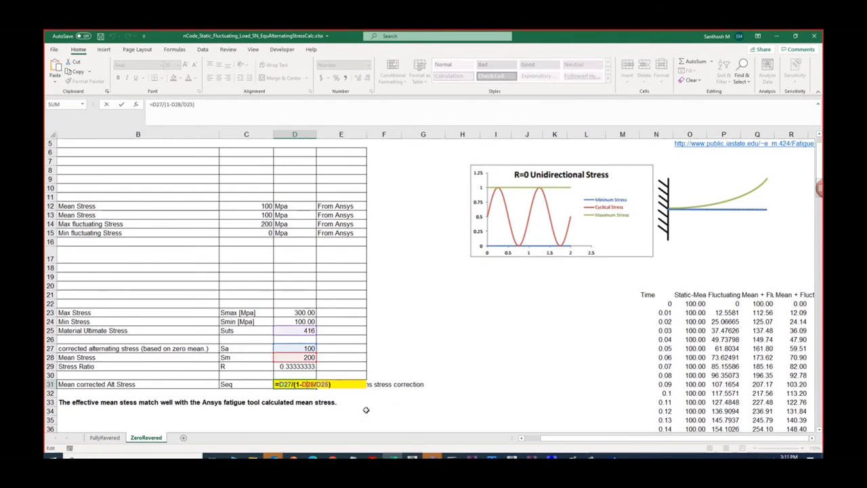
pyautogui.press('Return')
# - Examine the marked life lines on the AISI1020 R-Ratio Life Curves graph below the ZeroRevered hand calculation
pyautogui.scroll(-2, 310, 367)
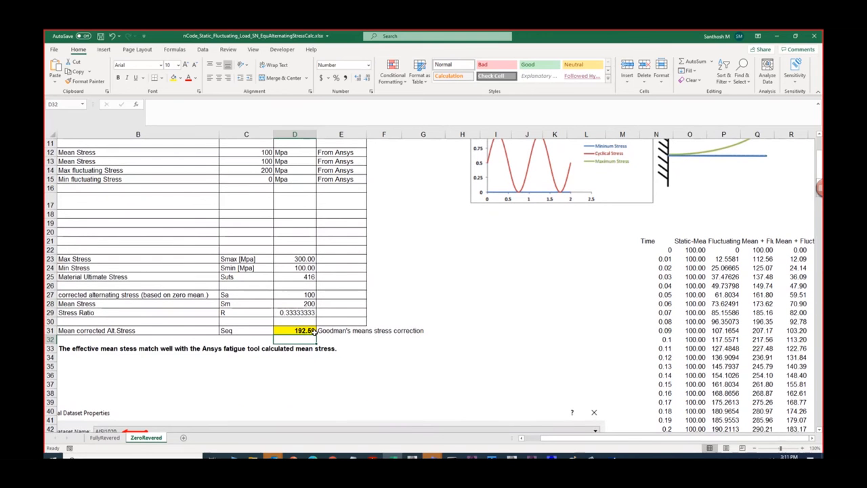
pyautogui.scroll(-7, 310, 349)
pyautogui.scroll(-3, 311, 346)
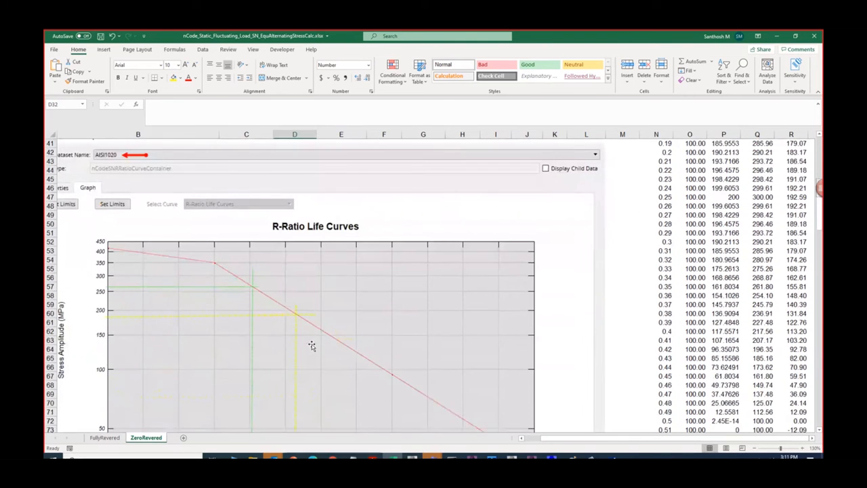
pyautogui.scroll(-1, 129, 319)
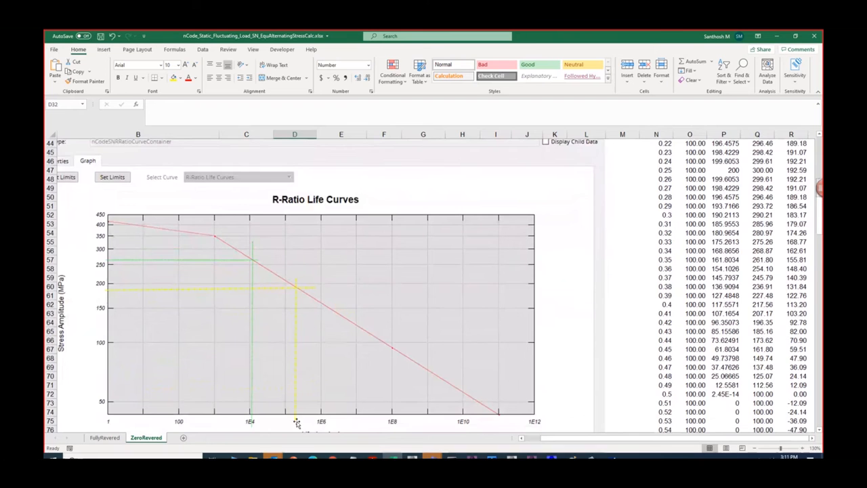
pyautogui.scroll(-3, 294, 413)
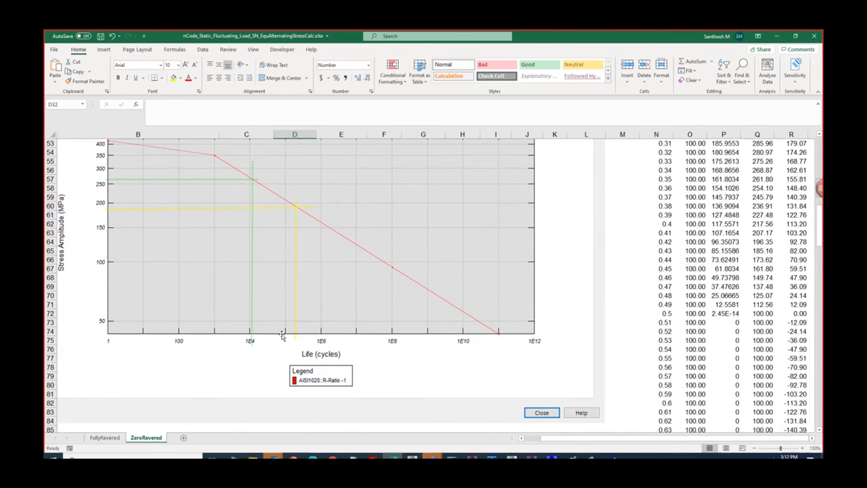
# - Switch to nCode DesignLife, restore the full glyph workspace and open the load mapping of the StressLife_Analysis glyph
pyautogui.click(778, 36)
pyautogui.click(696, 81)
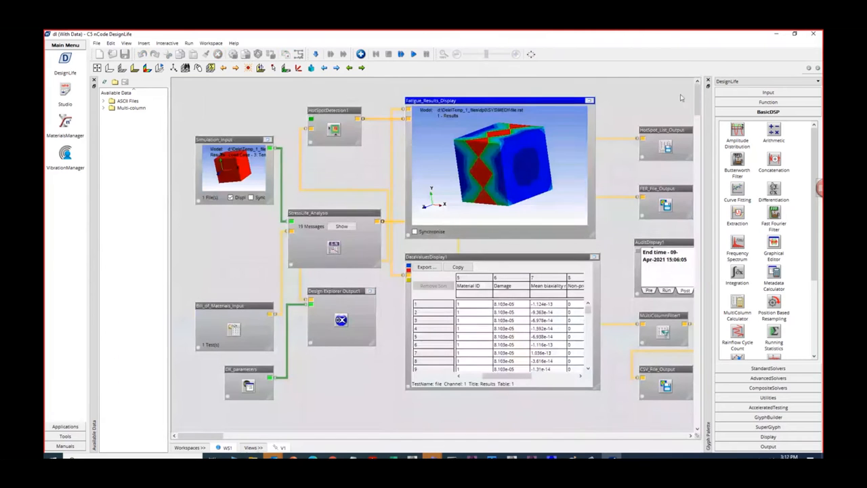
pyautogui.rightClick(332, 214)
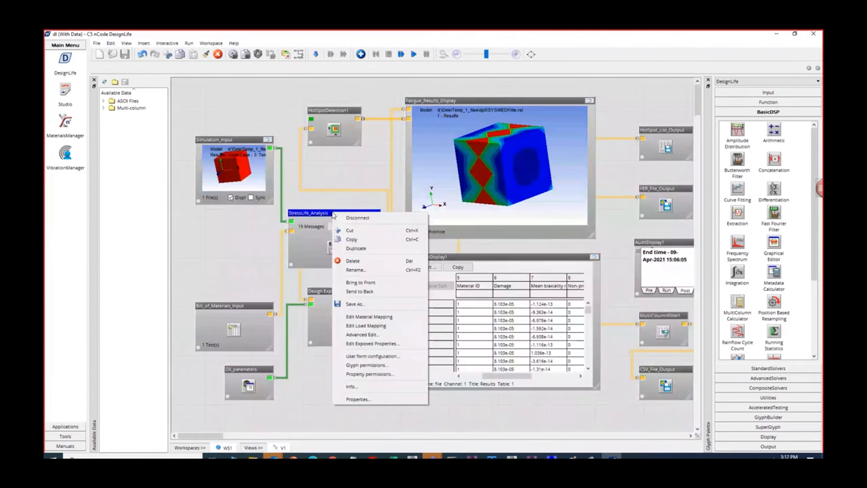
pyautogui.click(374, 328)
pyautogui.click(420, 258)
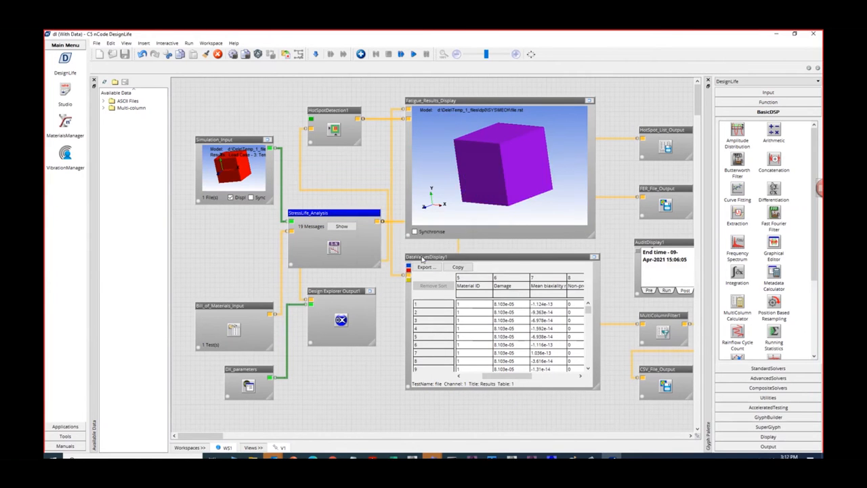
pyautogui.click(355, 239)
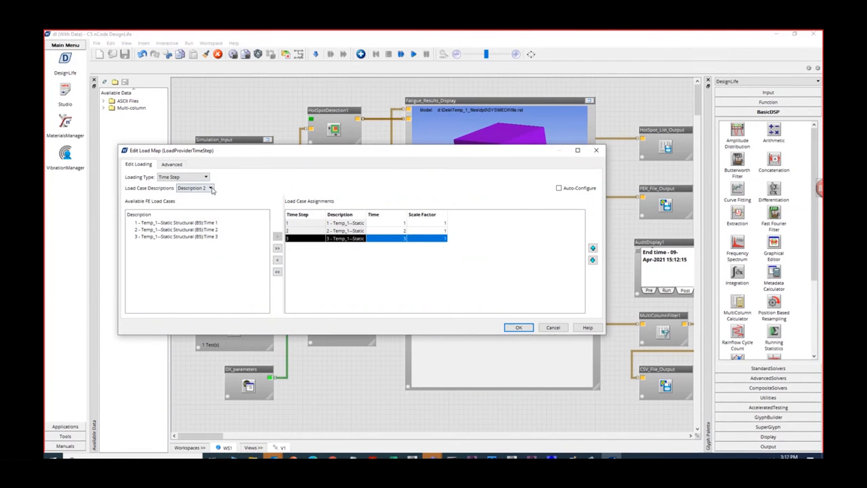
# - Display the load cases by Description 2 and remove the Time 3 case from the load case assignments
pyautogui.click(210, 188)
pyautogui.click(207, 208)
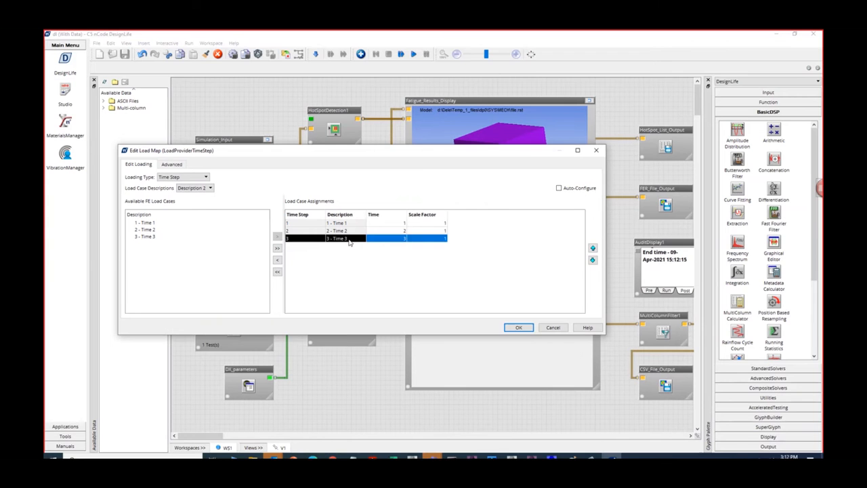
pyautogui.click(210, 188)
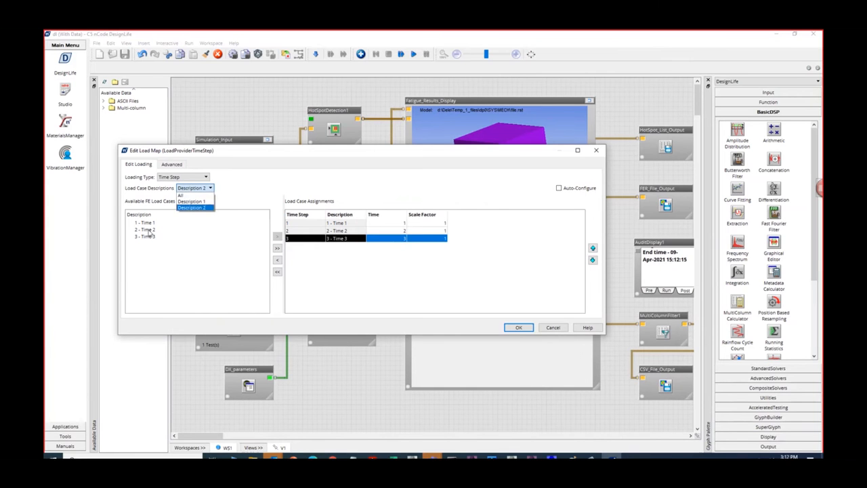
pyautogui.click(191, 202)
pyautogui.click(210, 188)
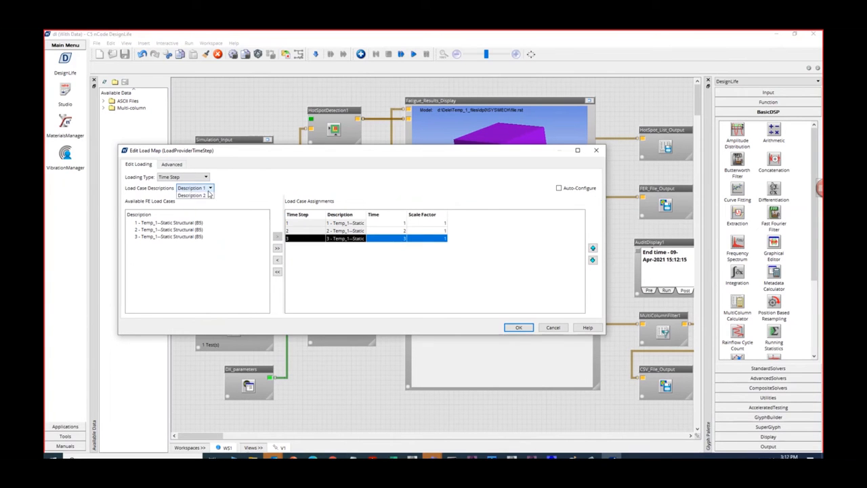
pyautogui.click(204, 208)
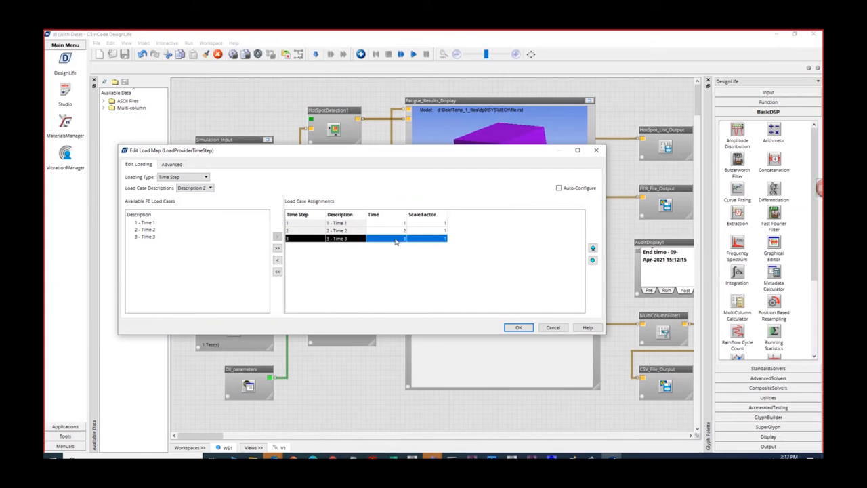
pyautogui.click(278, 261)
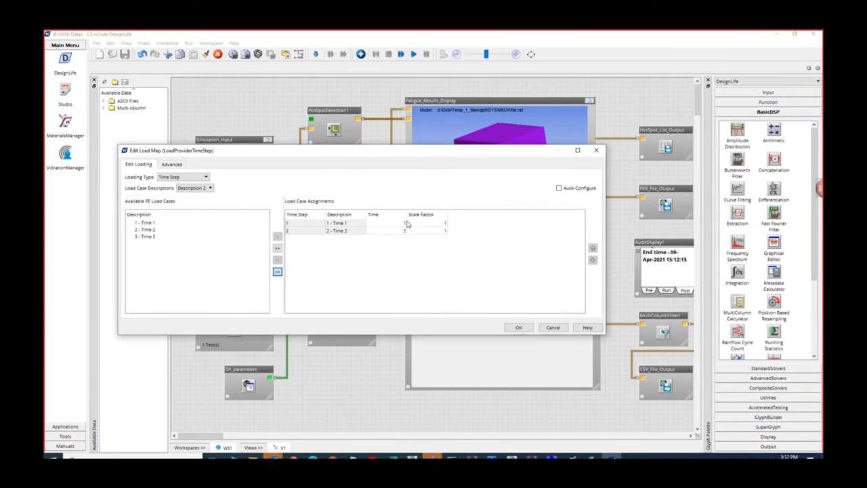
pyautogui.click(519, 328)
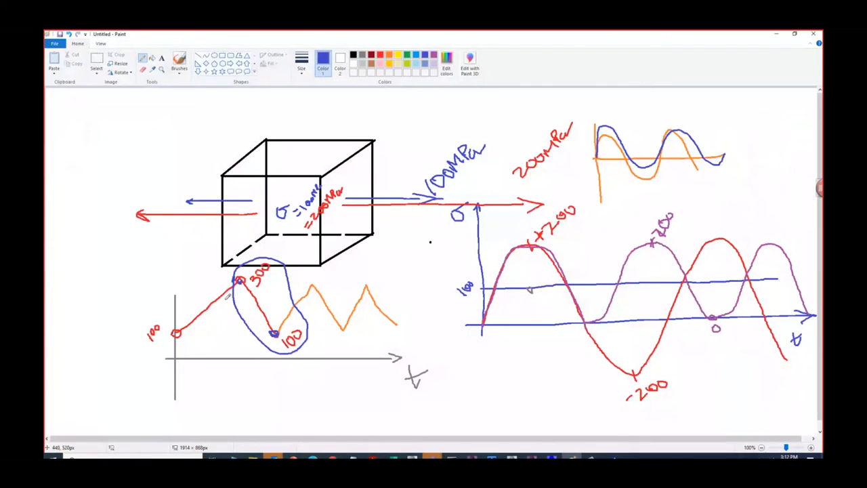
# - In Paint, encircle the rising 100-to-300 segment of the zigzag stress plot with a purple loop
pyautogui.click(435, 55)
pyautogui.moveTo(147, 307)
pyautogui.mouseDown()
pyautogui.moveTo(220, 340)
pyautogui.moveTo(254, 270)
pyautogui.moveTo(158, 300)
pyautogui.mouseUp()
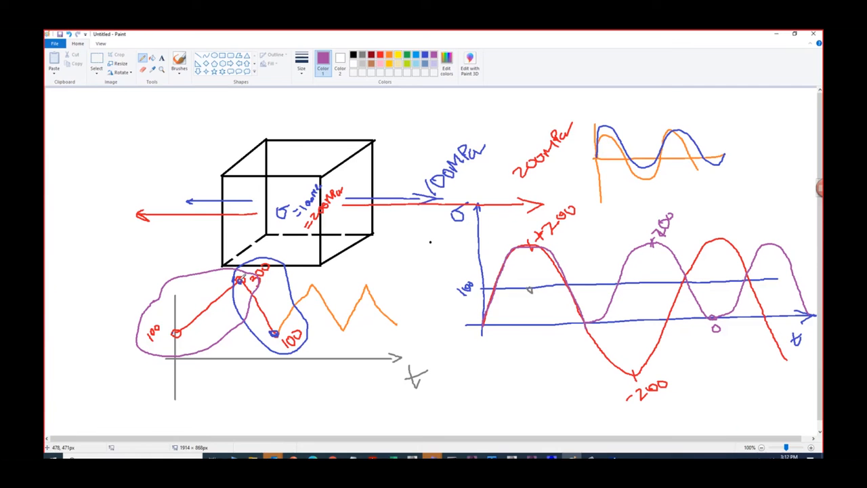
# - Extend a purple line from the 300 peak of the zigzag plot down to a circled point on the time axis
pyautogui.moveTo(238, 274); pyautogui.dragTo(274, 333)
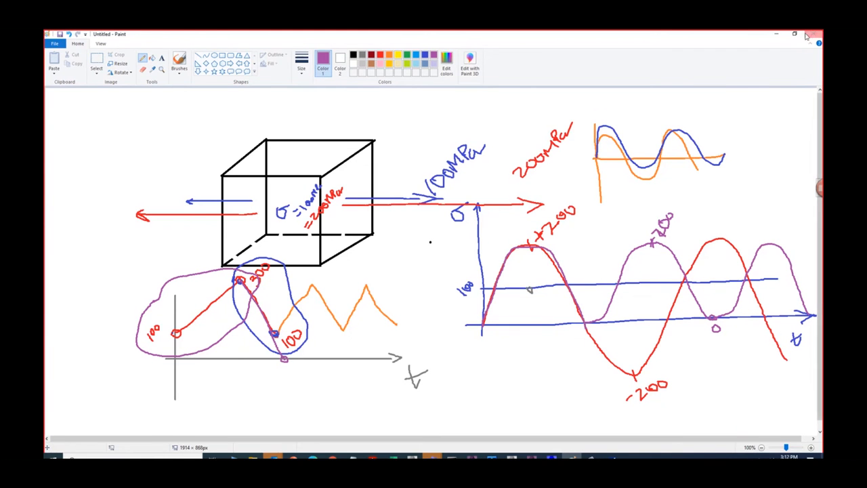
pyautogui.click(776, 33)
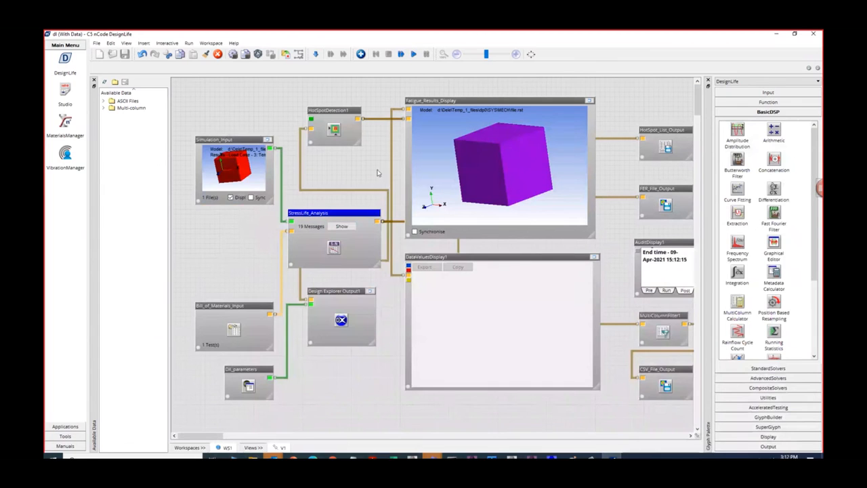
# - Reopen the load map of the StressLife_Analysis glyph, check its Time Step case assignments, accept it and run the analysis flow
pyautogui.rightClick(358, 218)
pyautogui.click(397, 332)
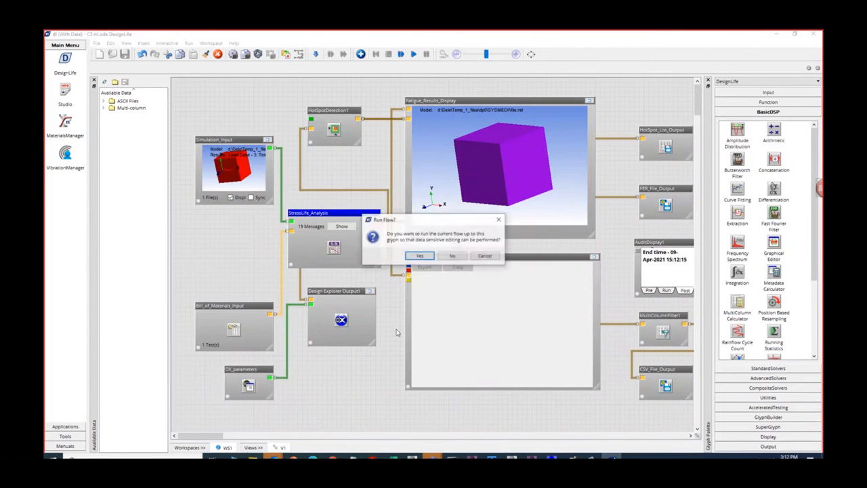
pyautogui.click(419, 255)
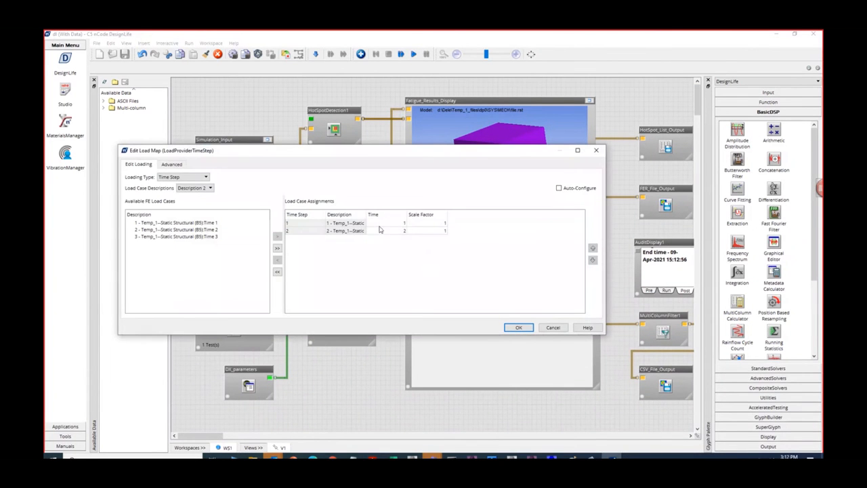
pyautogui.click(399, 232)
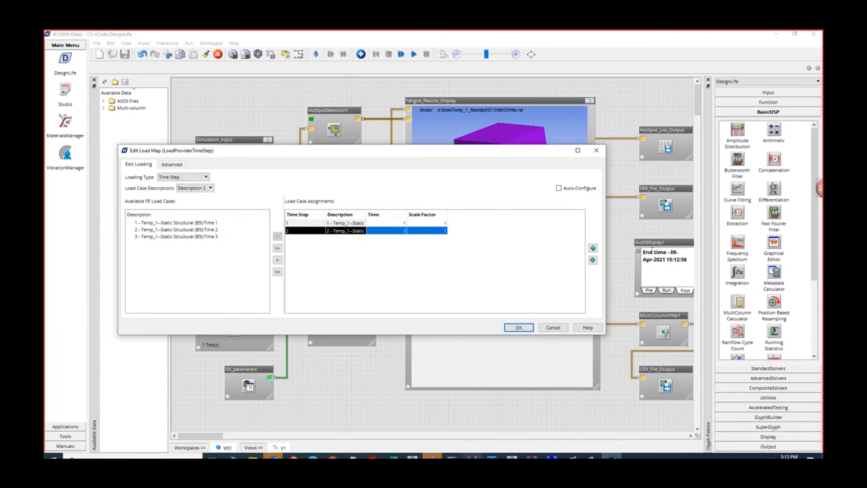
pyautogui.click(519, 327)
pyautogui.click(413, 53)
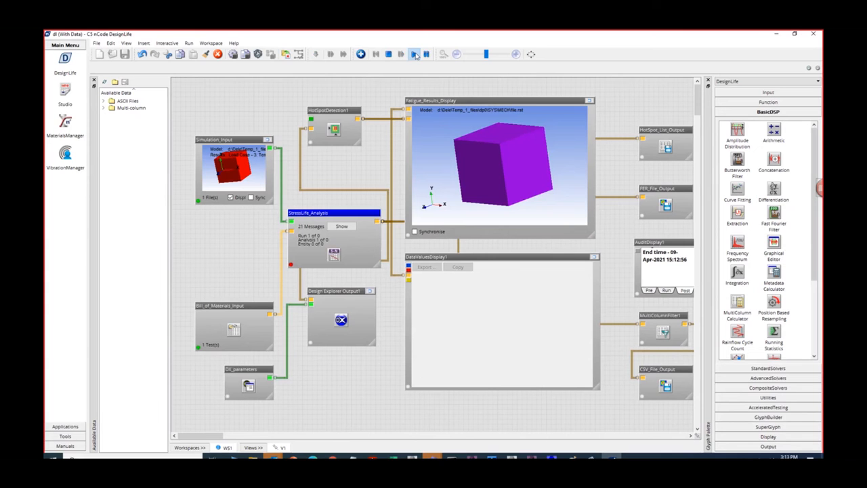
# - Compare the Fatigue_Results_Display life contour with the Excel life curve and enlarge the DataValuesDisplay1 results table
pyautogui.click(589, 101)
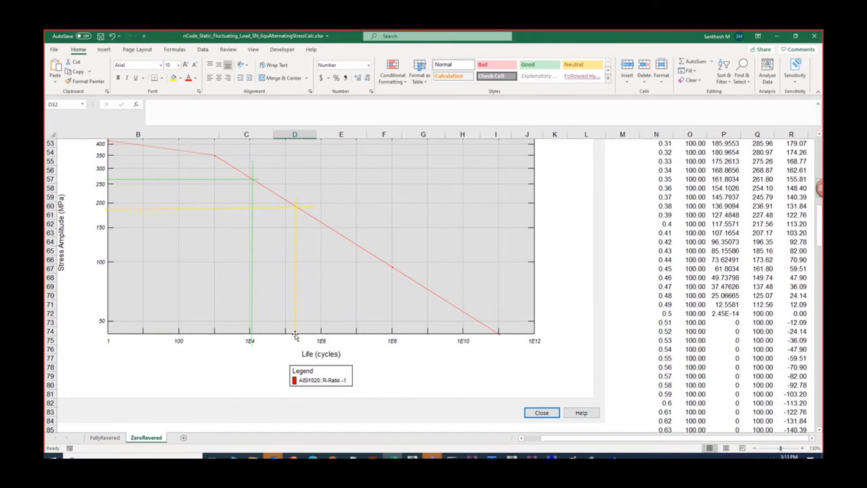
pyautogui.click(776, 37)
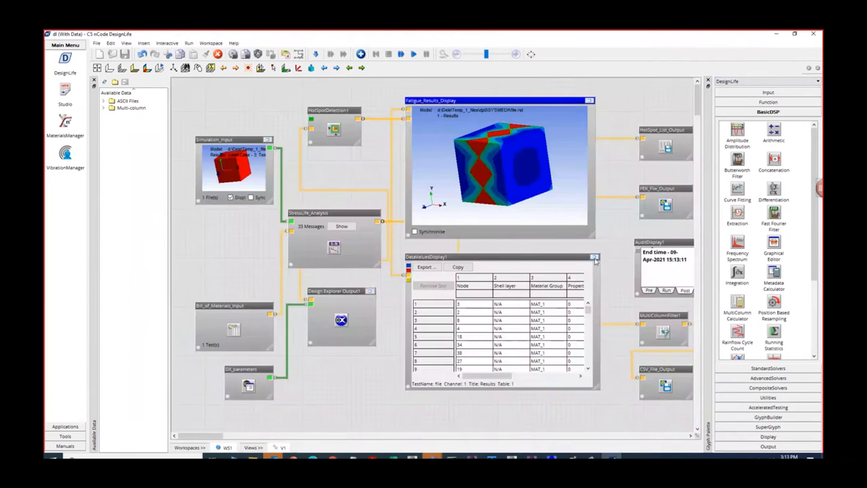
pyautogui.click(594, 257)
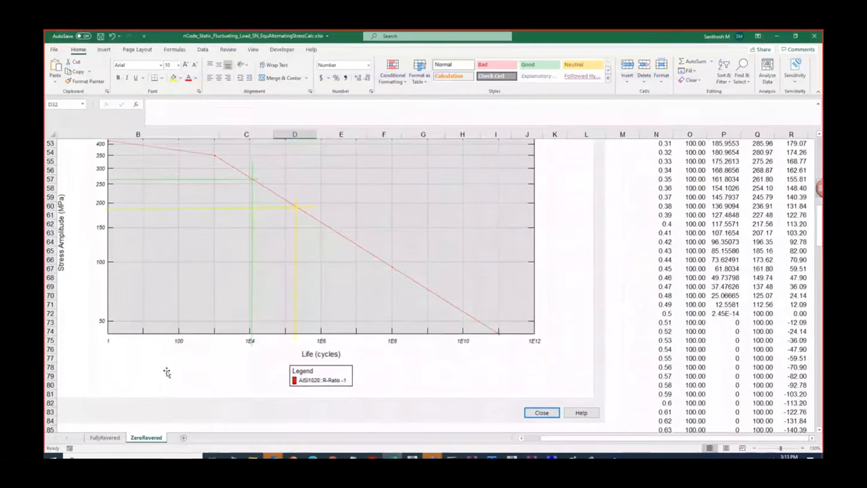
# - Compare the Max Stress and Min Stress cells of the ZeroRevered Excel sheet with the DesignLife results table
pyautogui.scroll(6, 166, 372)
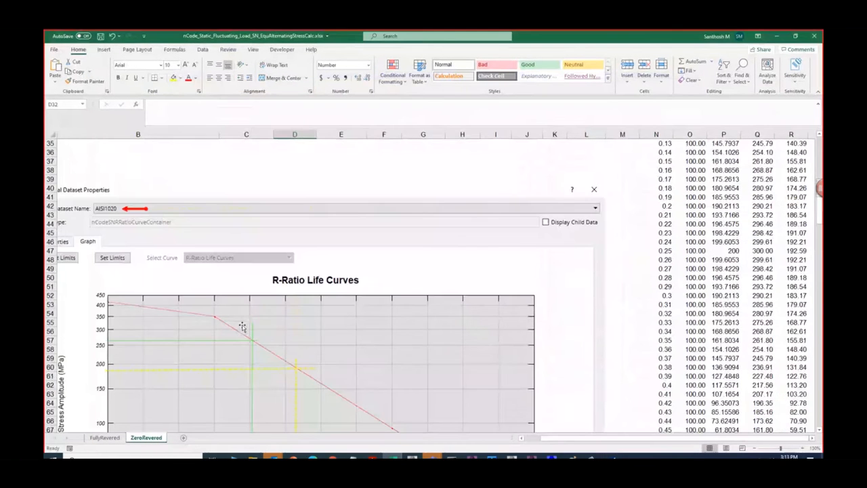
pyautogui.scroll(8, 241, 326)
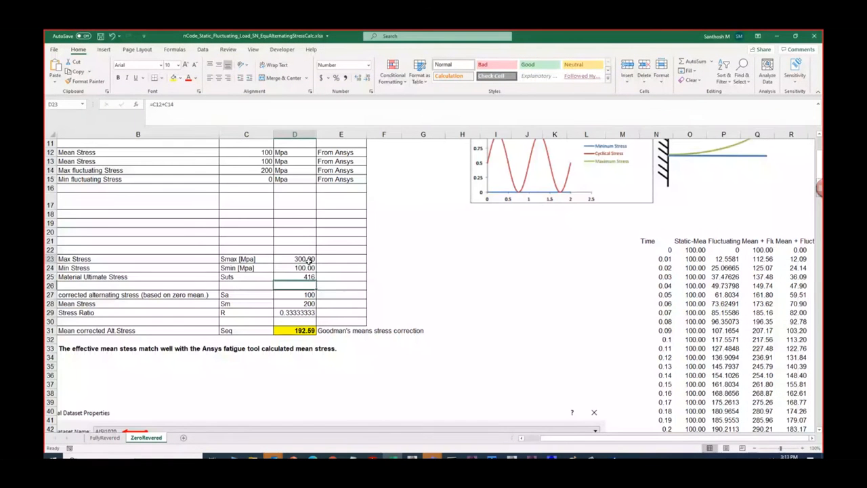
pyautogui.click(298, 267)
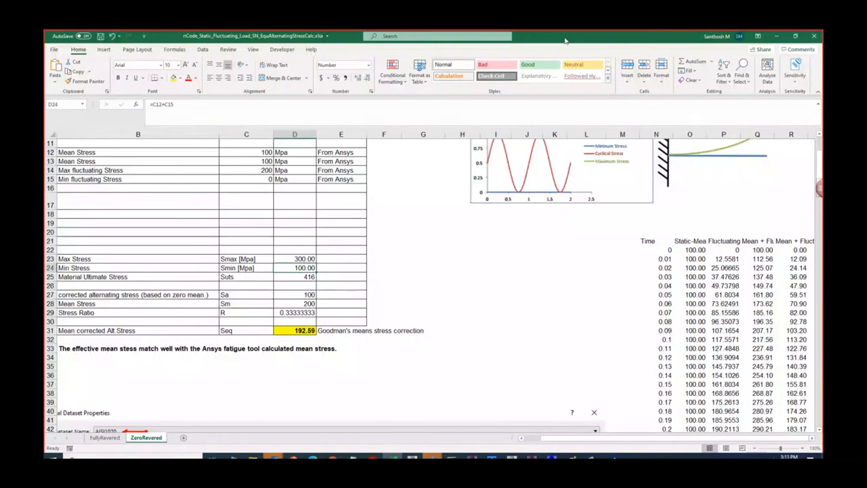
pyautogui.click(298, 259)
pyautogui.moveTo(615, 39); pyautogui.dragTo(627, 154)
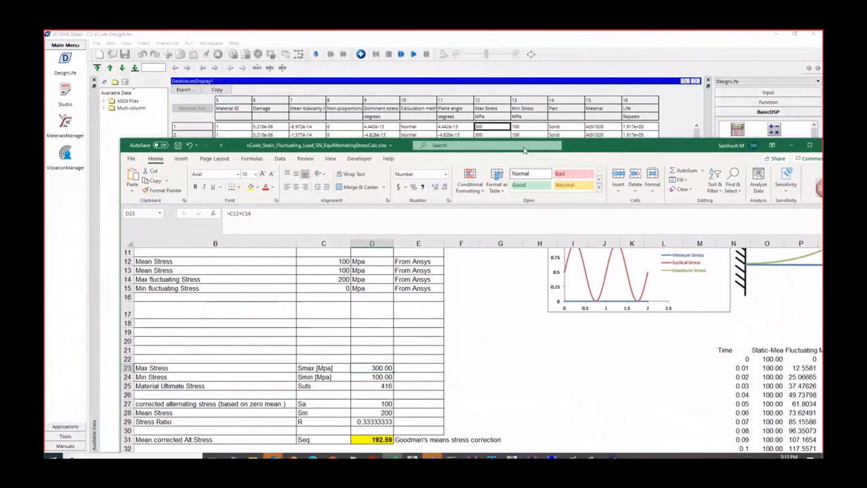
pyautogui.moveTo(583, 145); pyautogui.dragTo(591, 77)
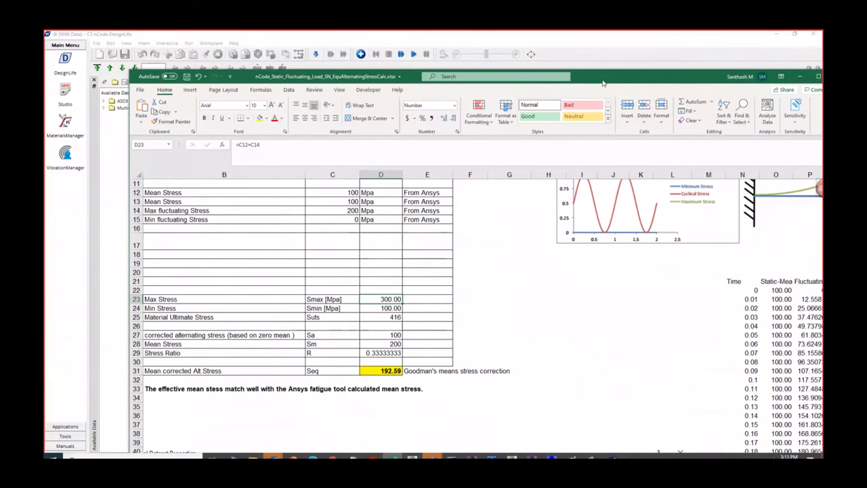
pyautogui.doubleClick(603, 82)
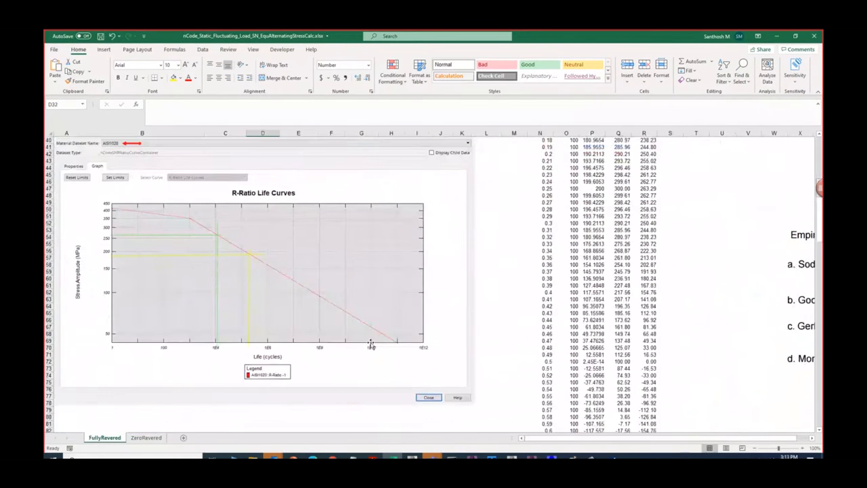
# - Check the Max Stress and Min Stress formulas in the hand calculation on the FullyRevered sheet
pyautogui.scroll(8, 371, 345)
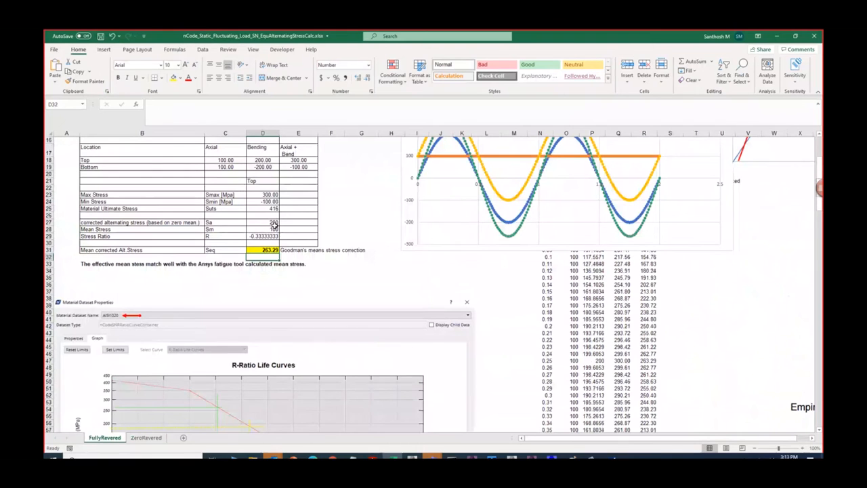
pyautogui.click(273, 195)
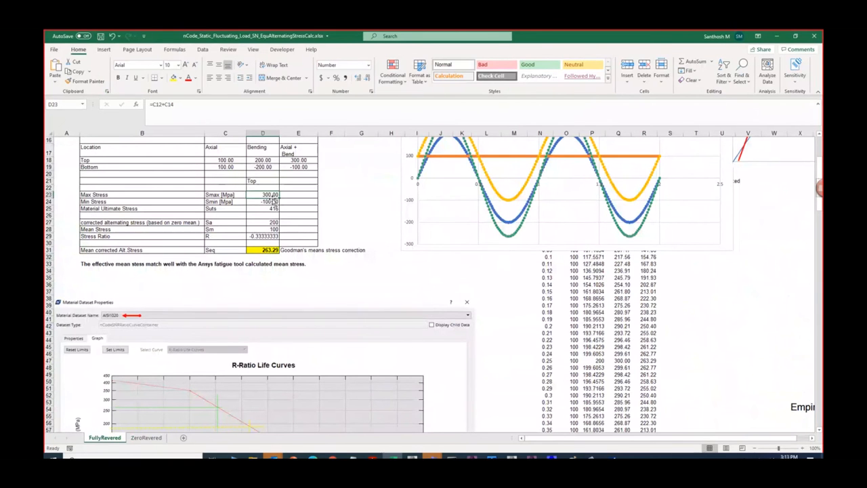
pyautogui.click(270, 201)
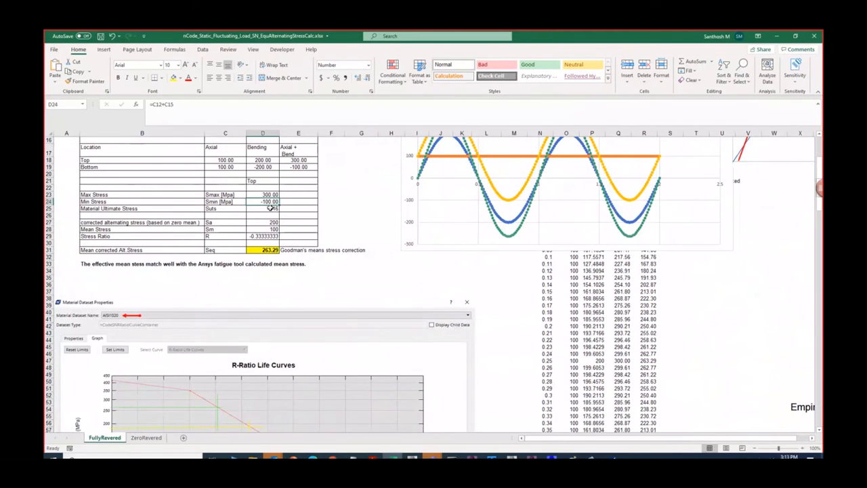
# - Review the ZeroRevered hand calculation, switch back to nCode DesignLife and restore the full glyph workspace
pyautogui.click(146, 437)
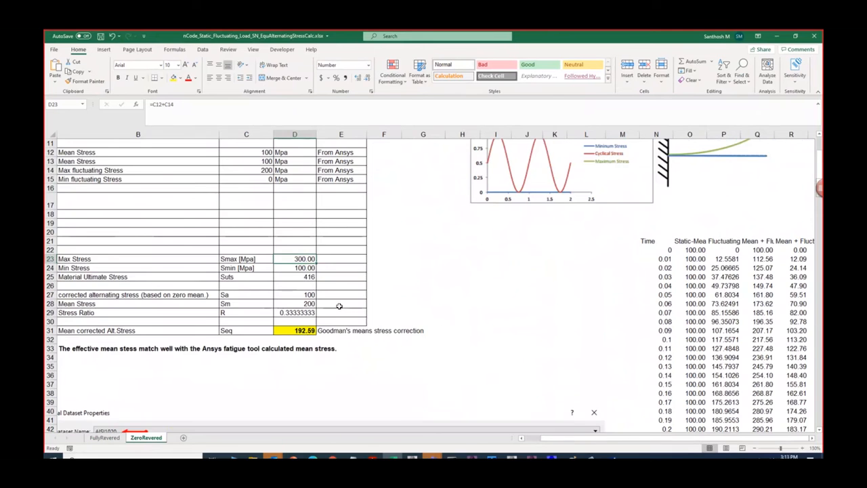
pyautogui.scroll(3, 339, 306)
pyautogui.scroll(-3, 339, 306)
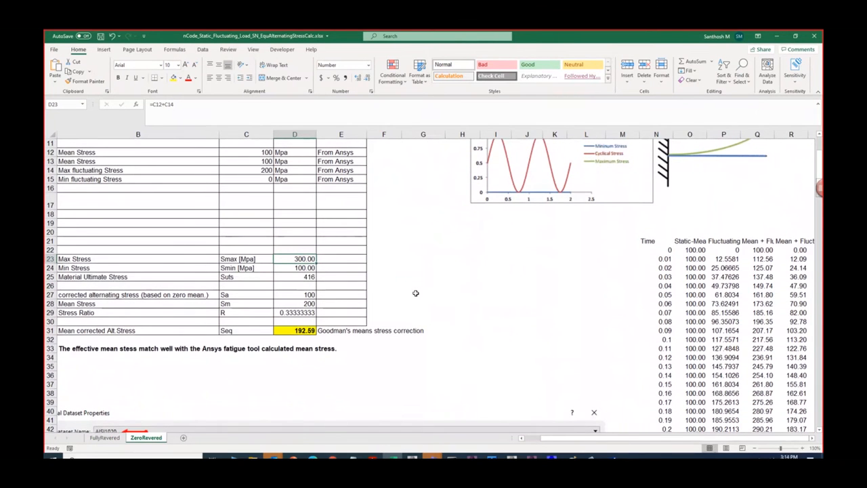
pyautogui.scroll(3, 416, 294)
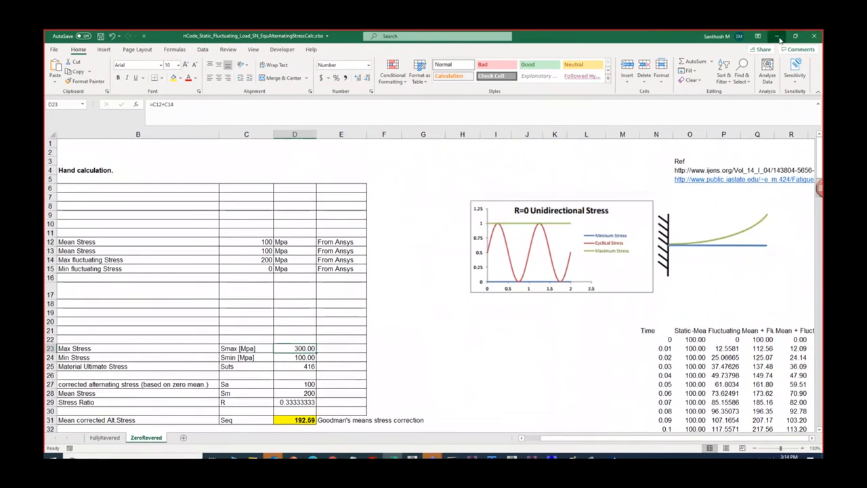
pyautogui.click(777, 35)
pyautogui.click(695, 81)
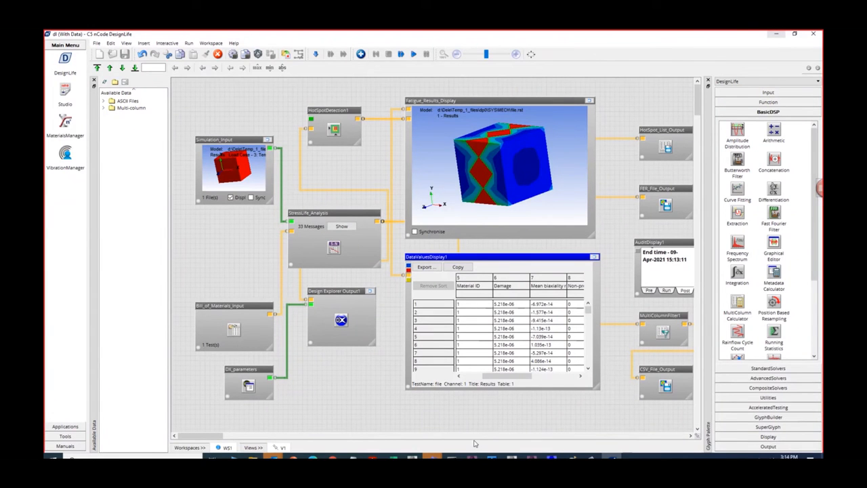
# - Return to Excel and check the Max Stress and Goodman mean corrected alternating stress formulas on the FullyRevered sheet
pyautogui.moveTo(391, 458)
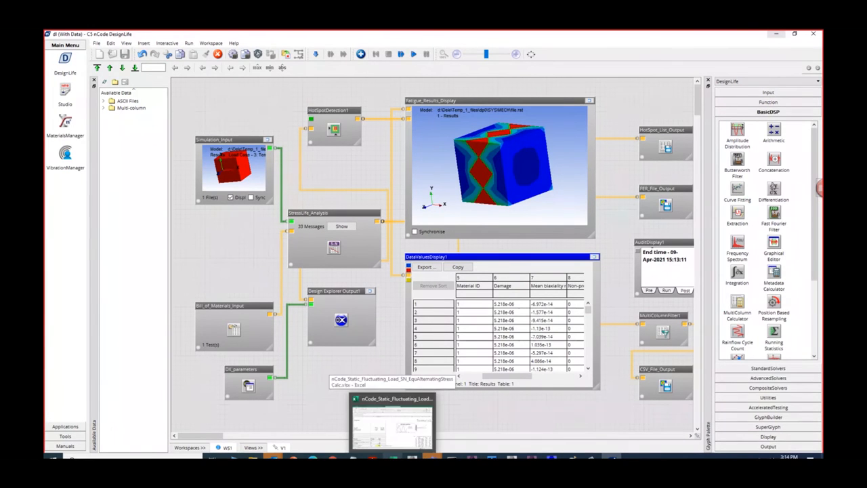
pyautogui.moveTo(532, 459)
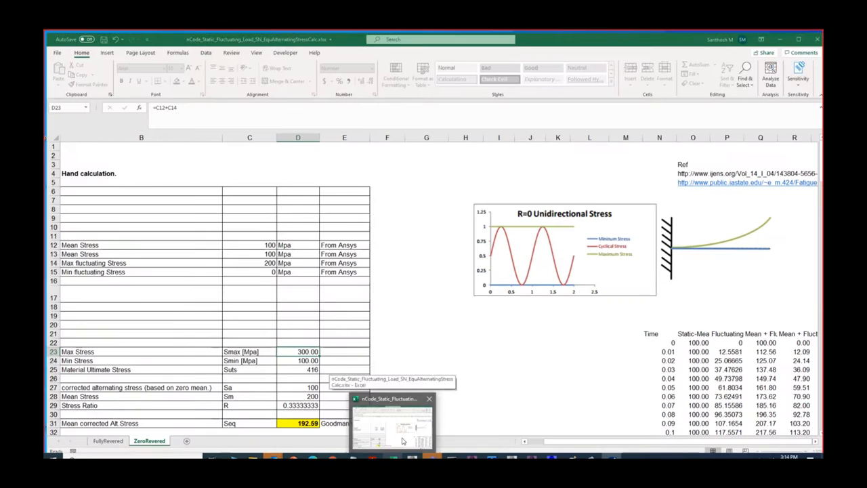
pyautogui.click(402, 441)
pyautogui.scroll(-2, 387, 358)
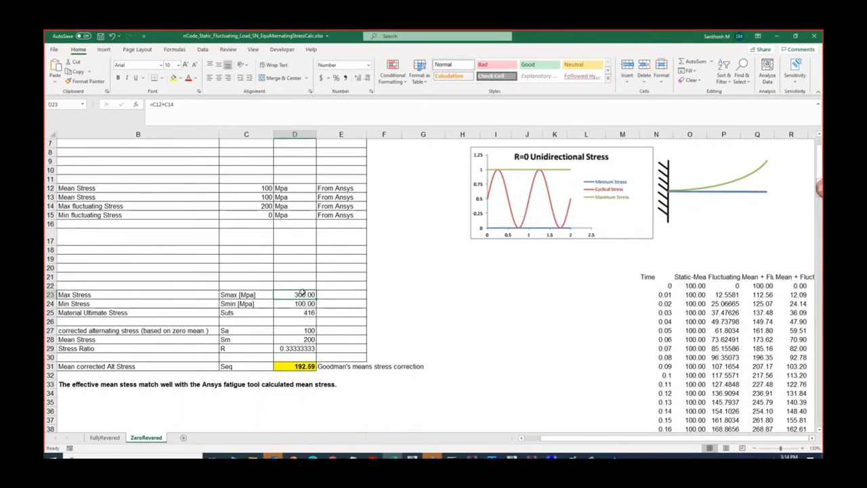
pyautogui.click(104, 438)
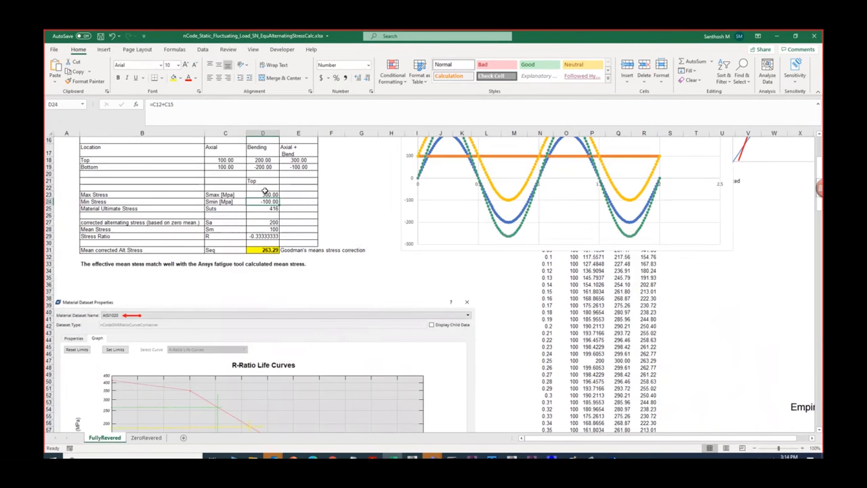
pyautogui.click(267, 194)
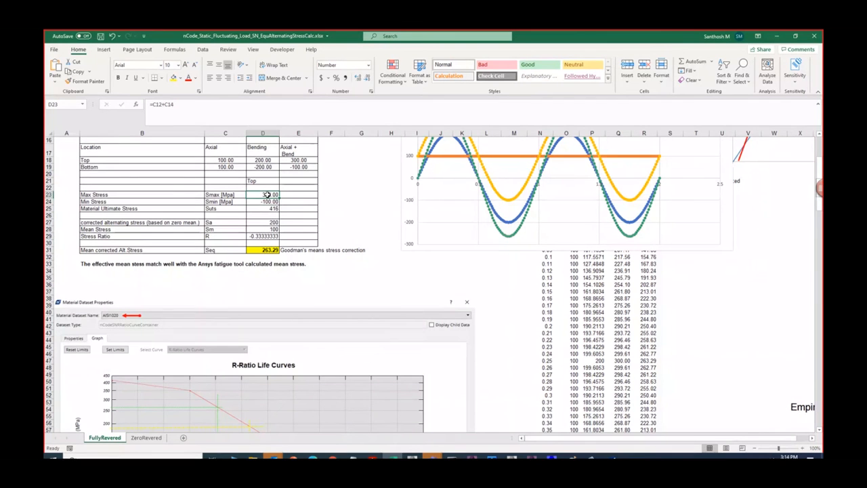
pyautogui.click(269, 251)
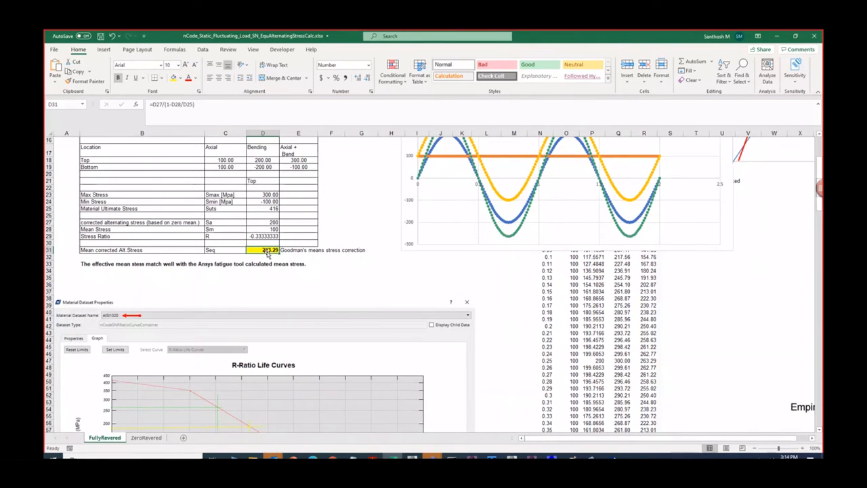
pyautogui.scroll(2, 268, 251)
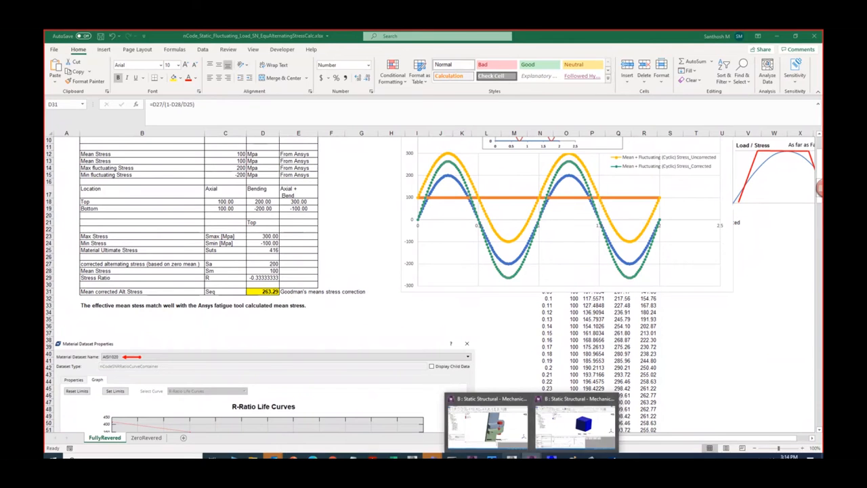
# - Check the tensile yield strength of AISI1020 in Workbench Engineering Data and return through Excel to nCode DesignLife
pyautogui.click(548, 434)
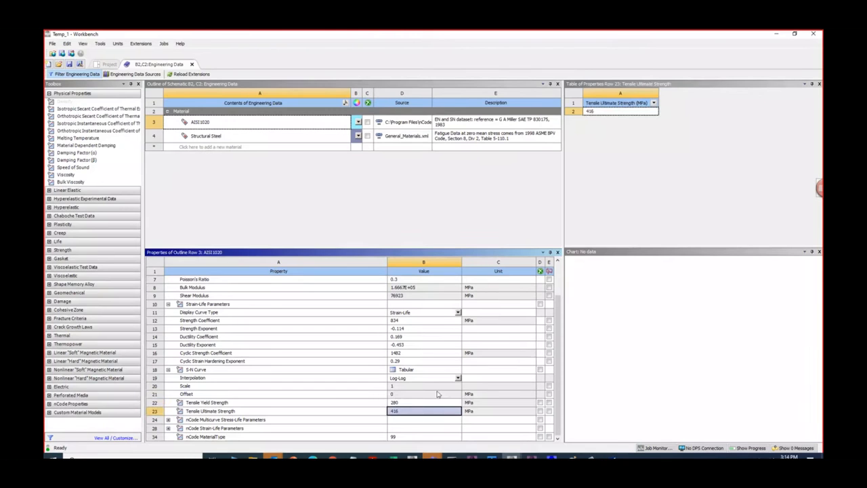
pyautogui.click(405, 403)
pyautogui.click(776, 33)
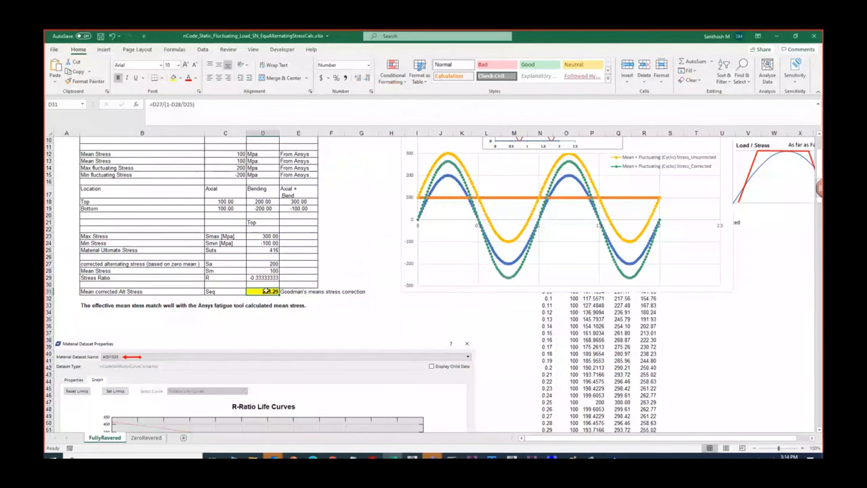
pyautogui.click(330, 319)
pyautogui.click(779, 36)
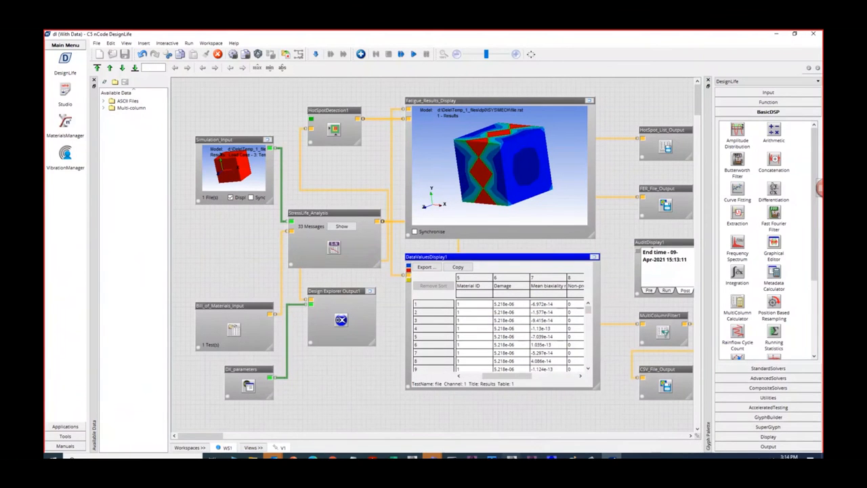
# - Switch to Ansys Workbench and display the project schematic with its analysis systems
pyautogui.moveTo(511, 456)
pyautogui.click(543, 427)
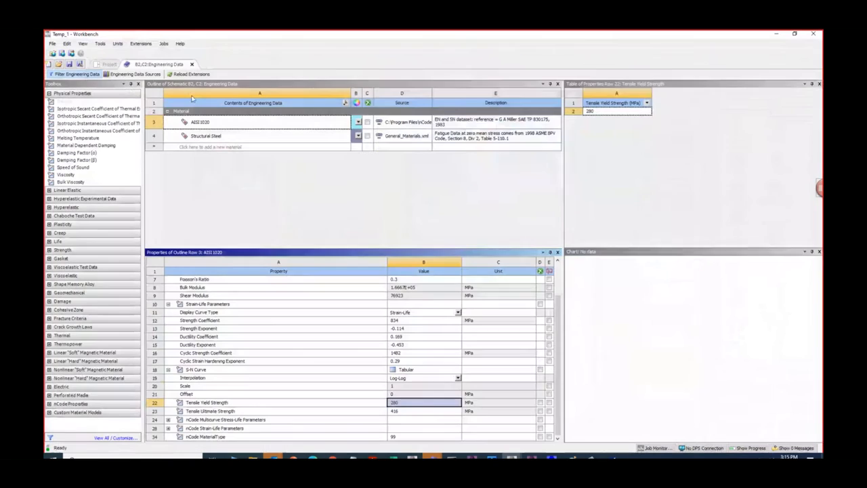
pyautogui.click(109, 64)
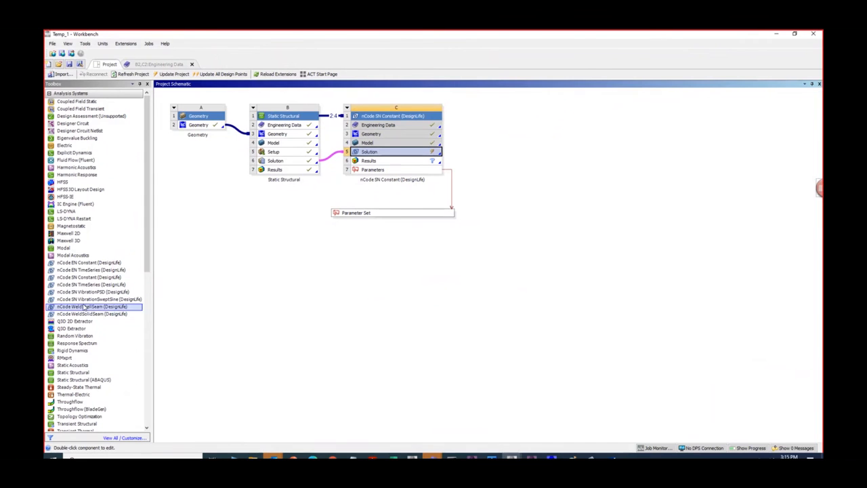
# - Add an nCode EN Constant (DesignLife) system linked to the Static Structural solution, refresh its Solution cell and open it for editing
pyautogui.moveTo(90, 263); pyautogui.dragTo(296, 160)
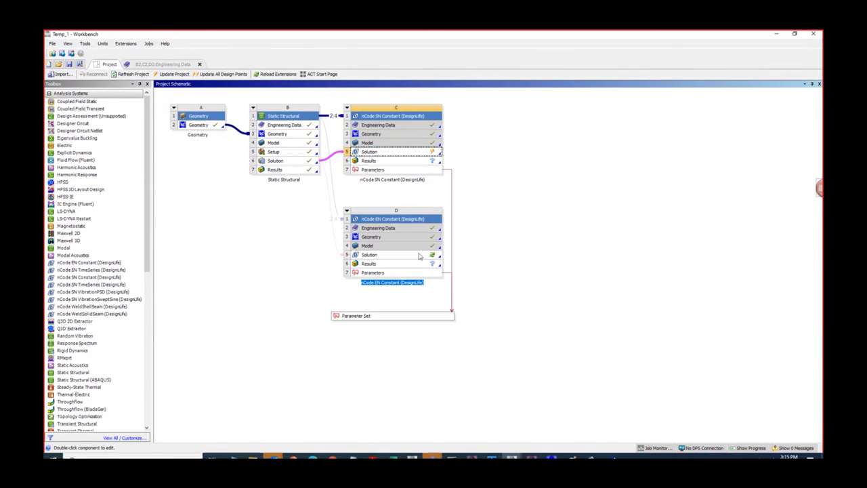
pyautogui.rightClick(419, 258)
pyautogui.click(437, 328)
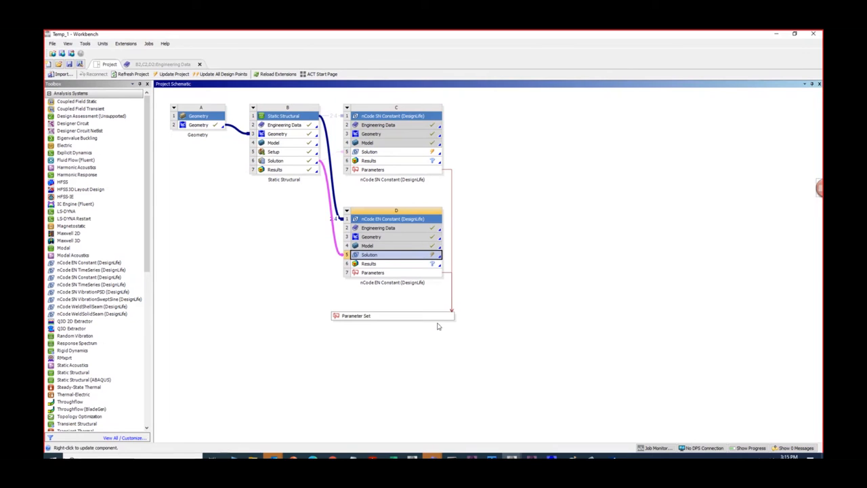
pyautogui.rightClick(419, 259)
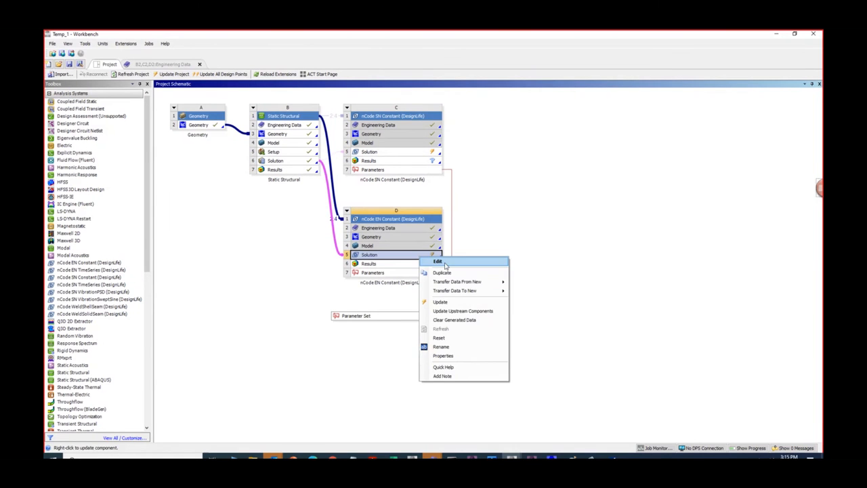
pyautogui.click(438, 262)
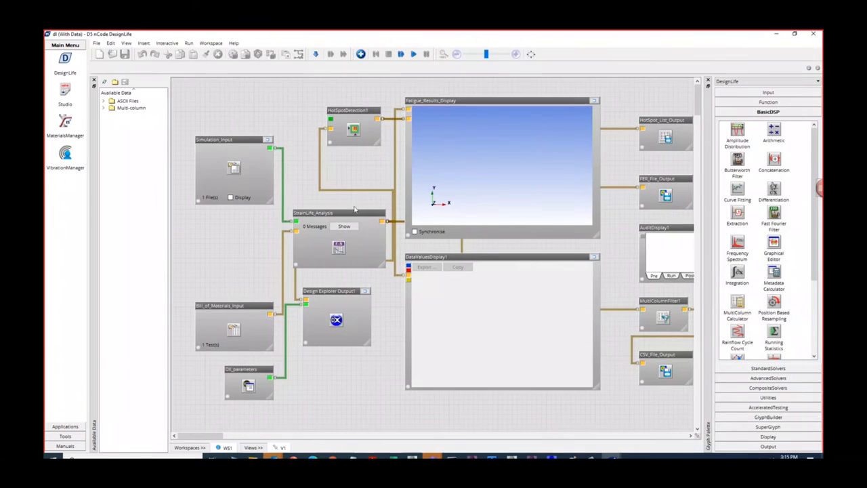
# - Compare the StrainLife_Analysis glyph in the new EN workspace with the StressLife_Analysis glyph in the SN workspace, and return to the EN workspace
pyautogui.click(305, 215)
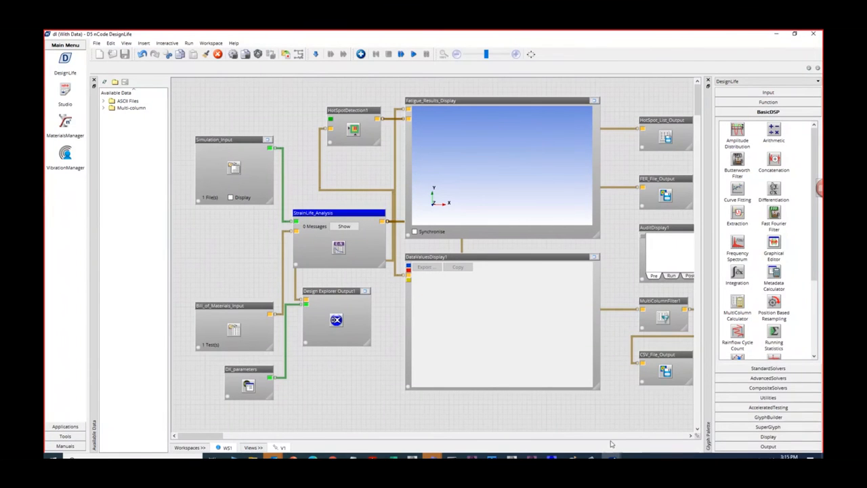
pyautogui.click(611, 457)
pyautogui.click(580, 430)
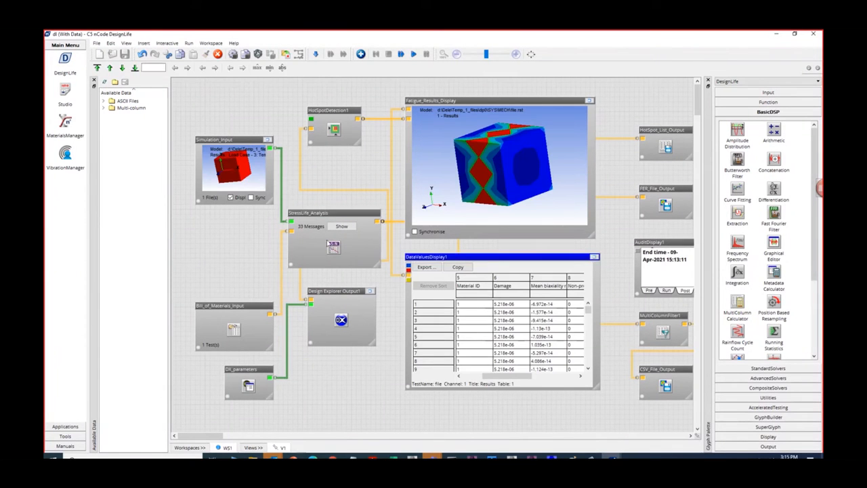
pyautogui.click(310, 215)
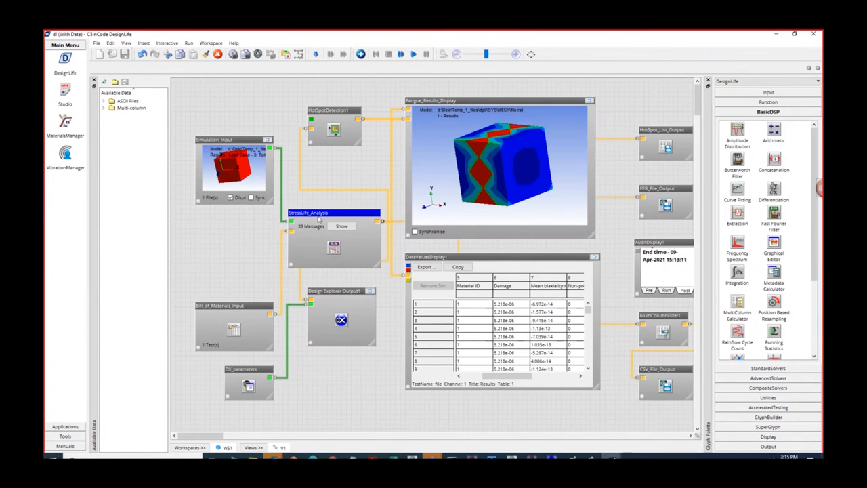
pyautogui.click(611, 456)
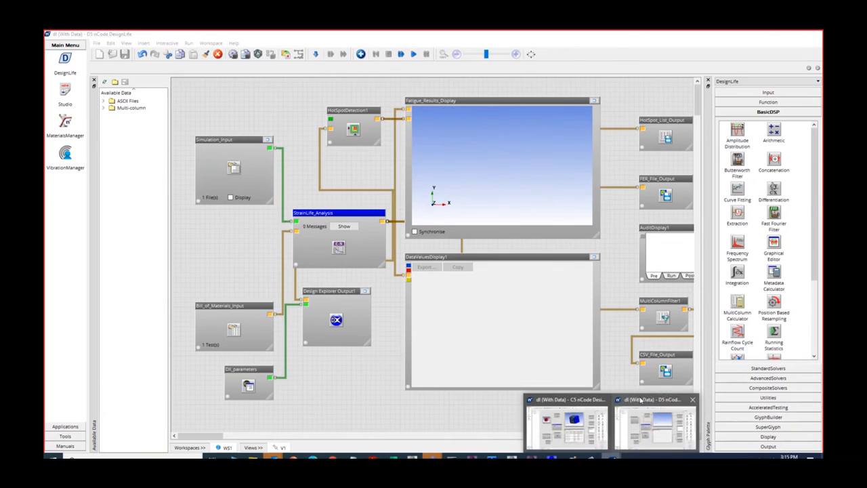
pyautogui.click(640, 405)
# - Run the flow up to StrainLife_Analysis and review the EN engine's mean stress correction and elastic-plastic correction in its advanced settings
pyautogui.rightClick(338, 221)
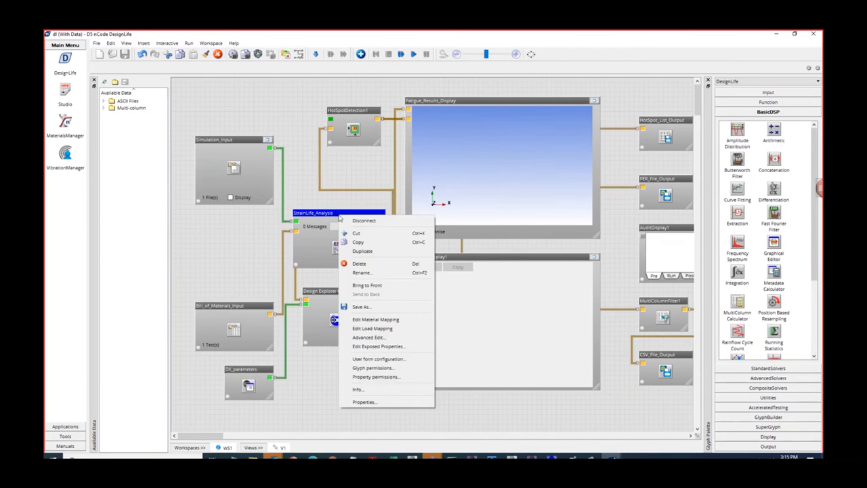
pyautogui.click(371, 337)
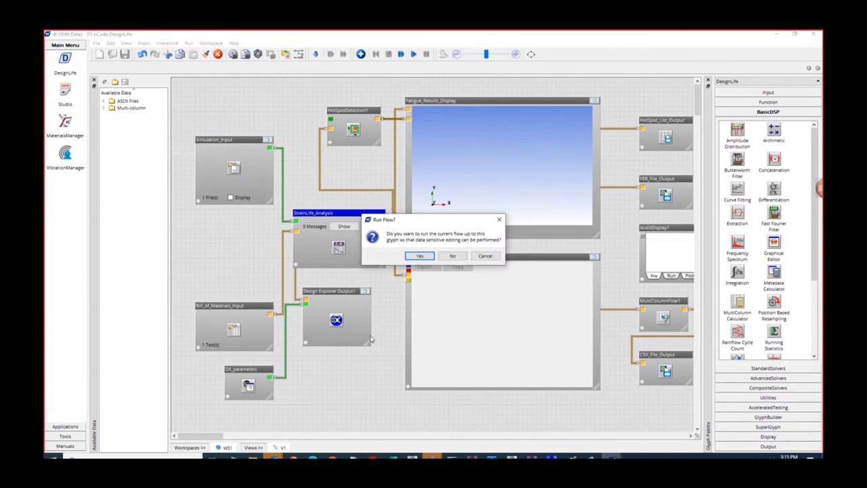
pyautogui.click(418, 256)
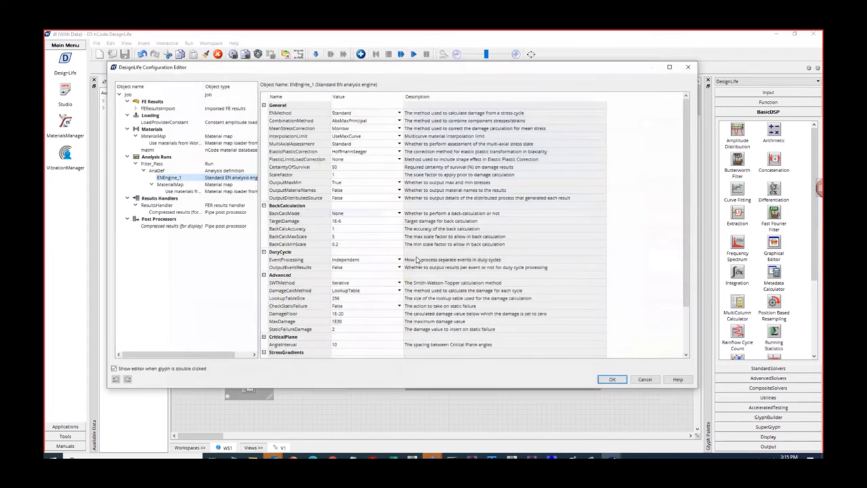
pyautogui.click(352, 130)
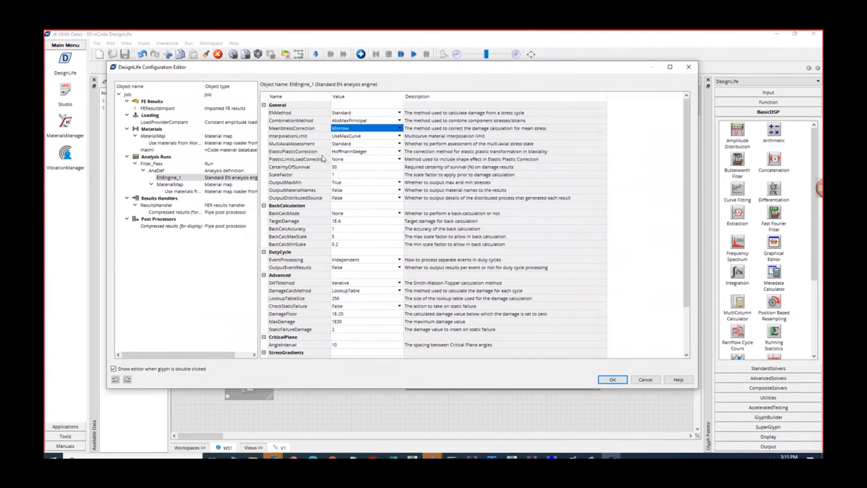
pyautogui.click(350, 152)
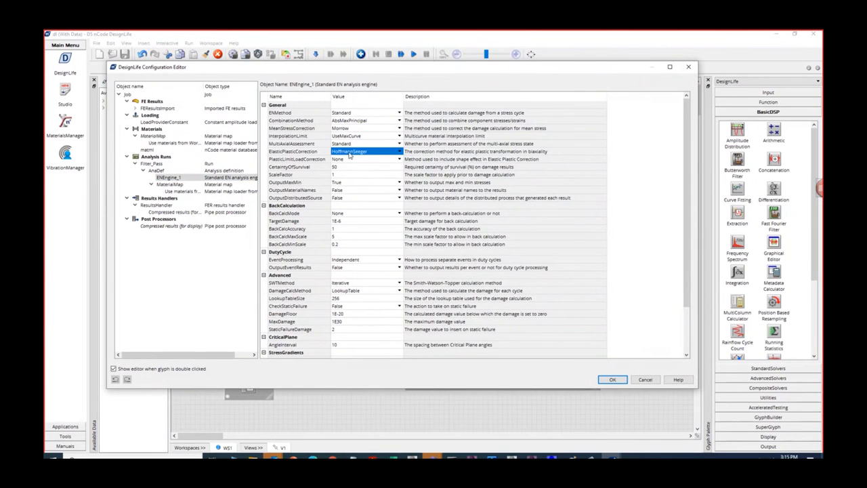
pyautogui.click(400, 153)
pyautogui.click(398, 151)
pyautogui.click(371, 164)
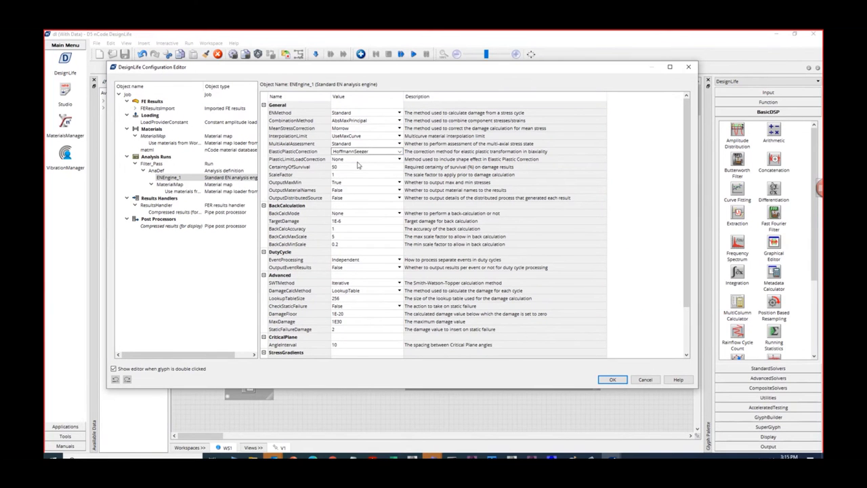
pyautogui.click(354, 130)
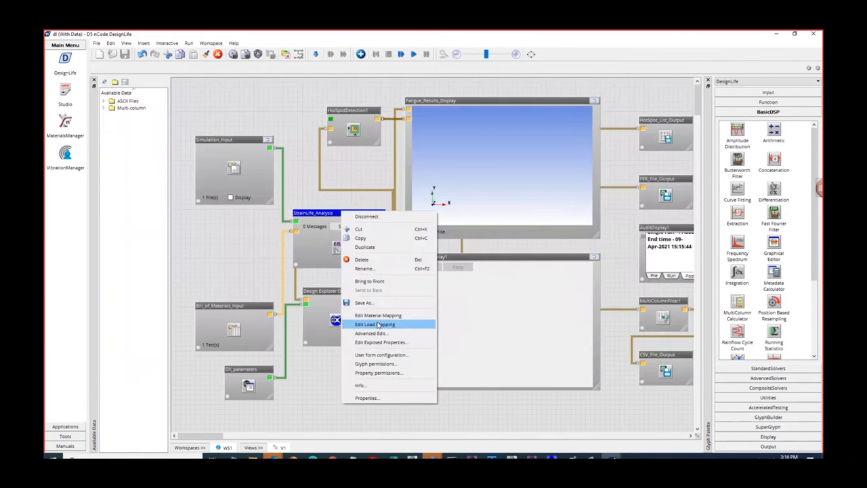
# - Open the material mapping of StrainLife_Analysis and view the EN dataset properties of AISI1020 in the matml database
pyautogui.click(376, 315)
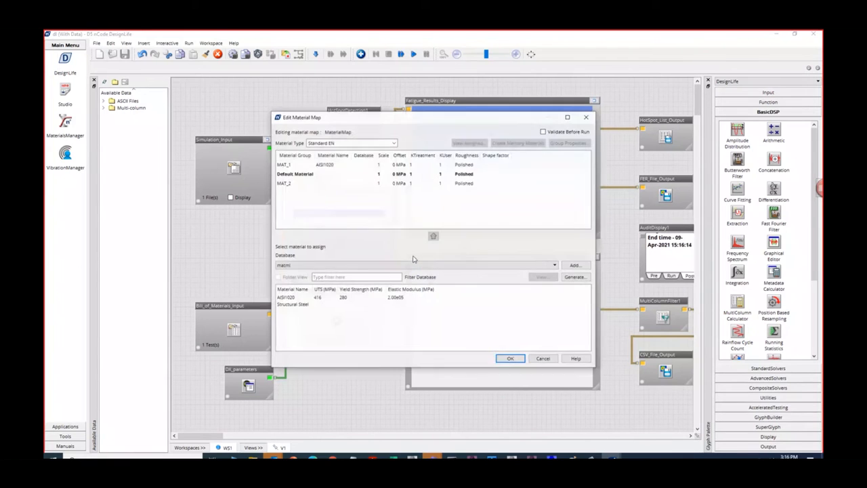
pyautogui.click(294, 165)
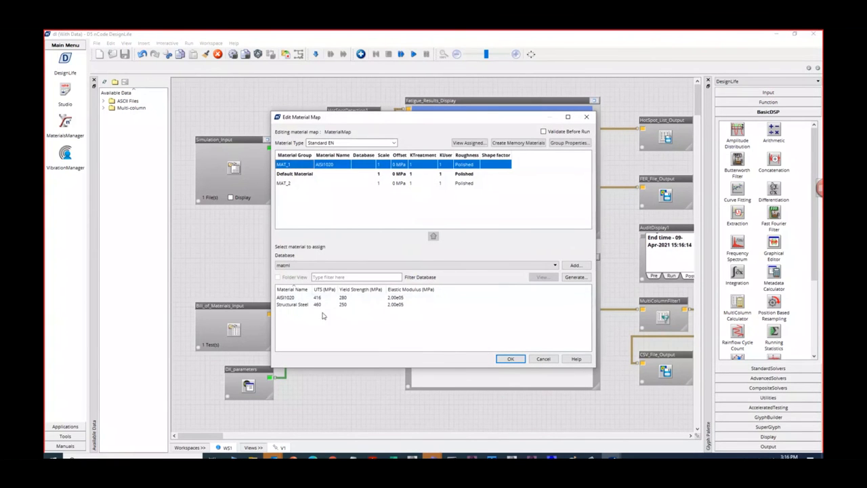
pyautogui.click(346, 298)
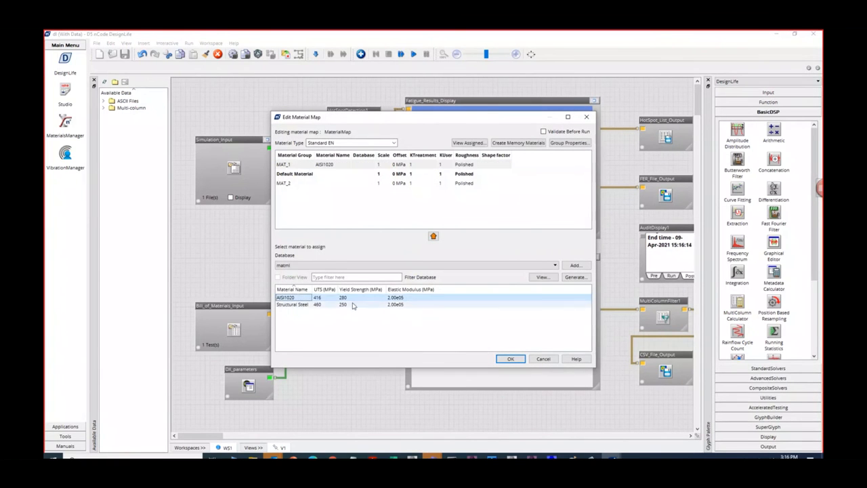
pyautogui.click(543, 277)
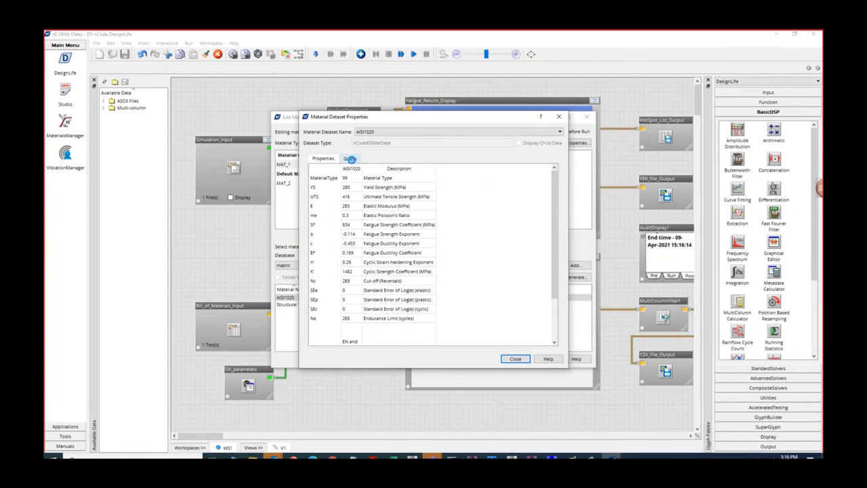
# - Examine AISI1020's graphs for Strain Life with Endurance Limit and Strain Life with elastic and plastic lines, and close the material map
pyautogui.click(351, 159)
pyautogui.click(516, 172)
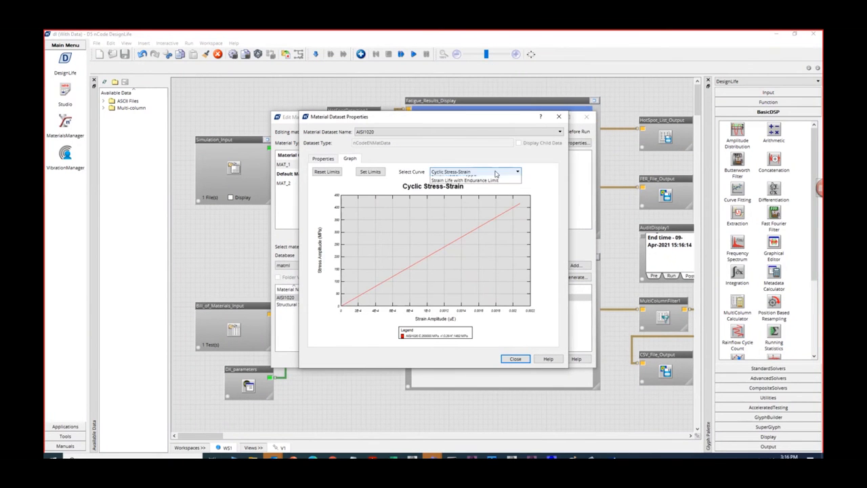
pyautogui.click(486, 210)
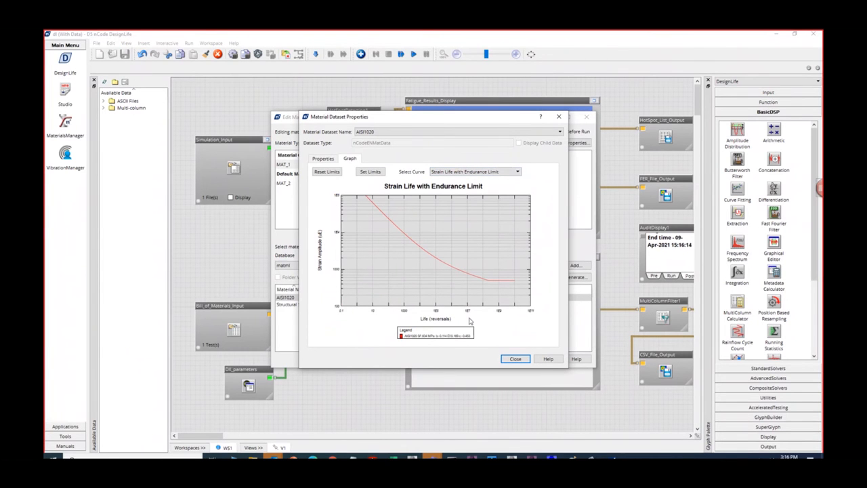
pyautogui.click(517, 174)
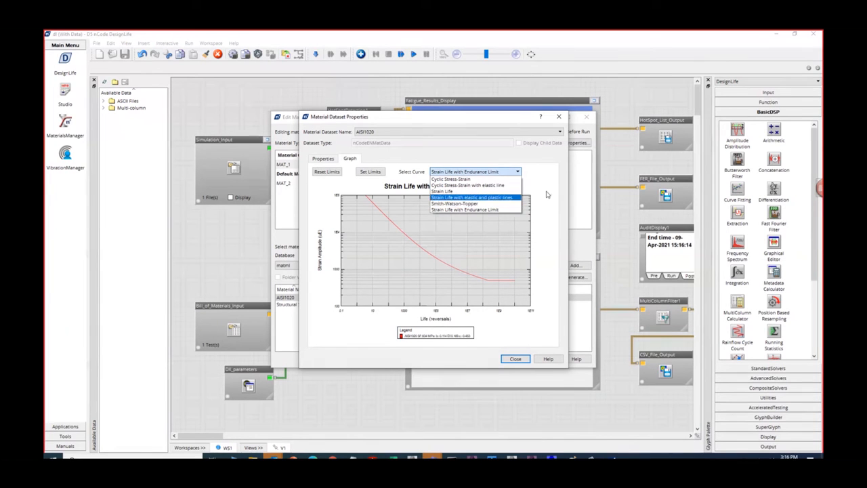
pyautogui.press('Return')
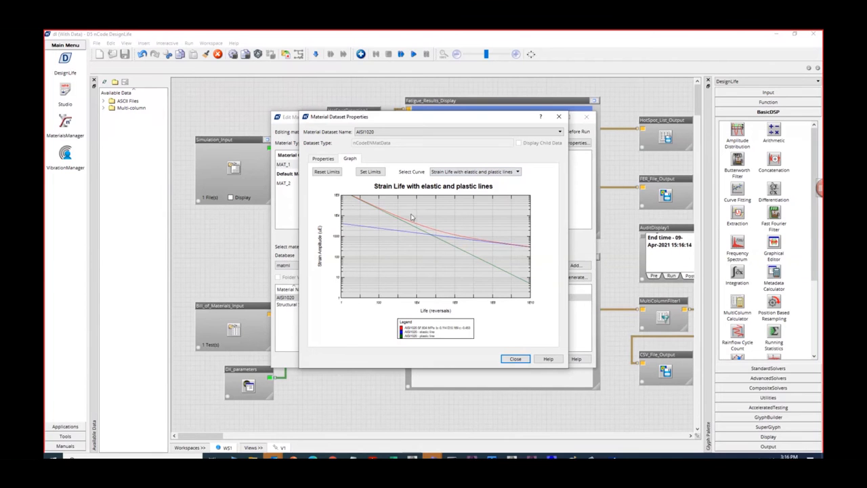
pyautogui.click(516, 359)
pyautogui.click(513, 359)
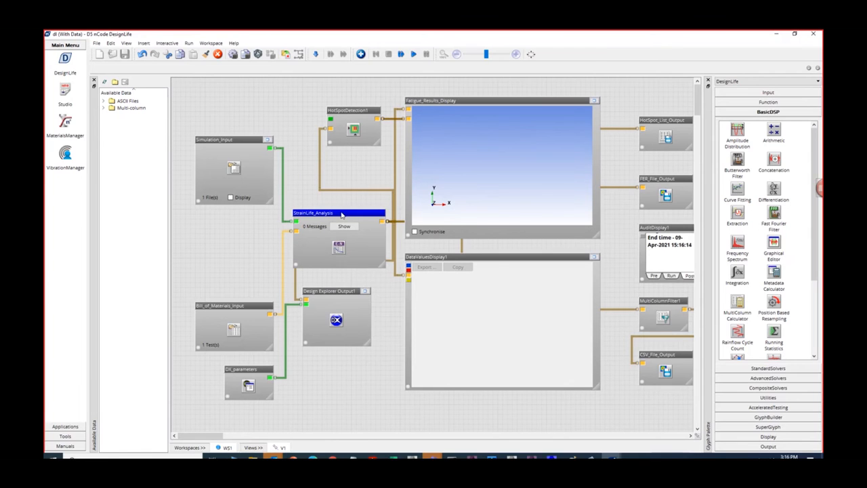
# - Open the load mapping of StrainLife_Analysis after running the flow, set the loading type to Time Step and disable Auto-Configure
pyautogui.rightClick(342, 213)
pyautogui.rightClick(341, 214)
pyautogui.click(342, 214)
pyautogui.rightClick(342, 214)
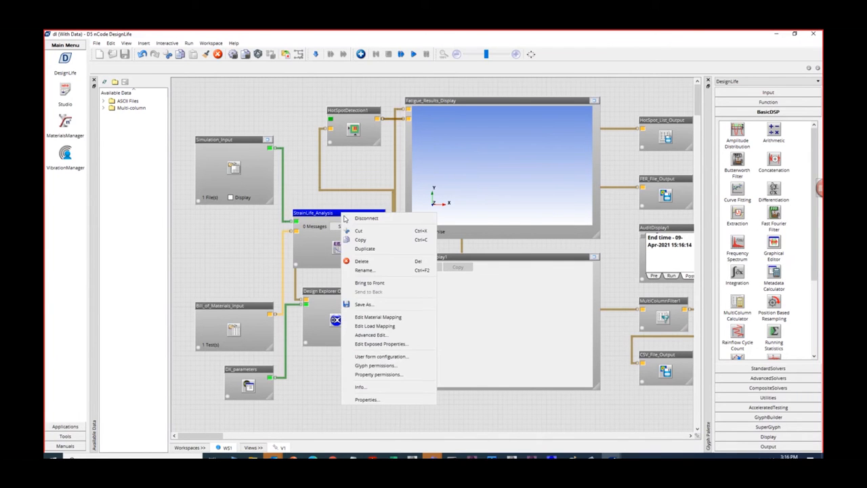
pyautogui.click(386, 328)
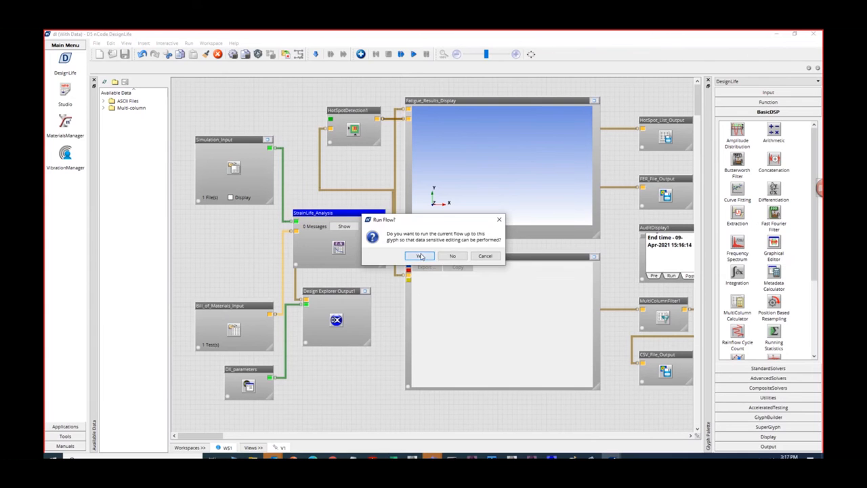
pyautogui.click(420, 256)
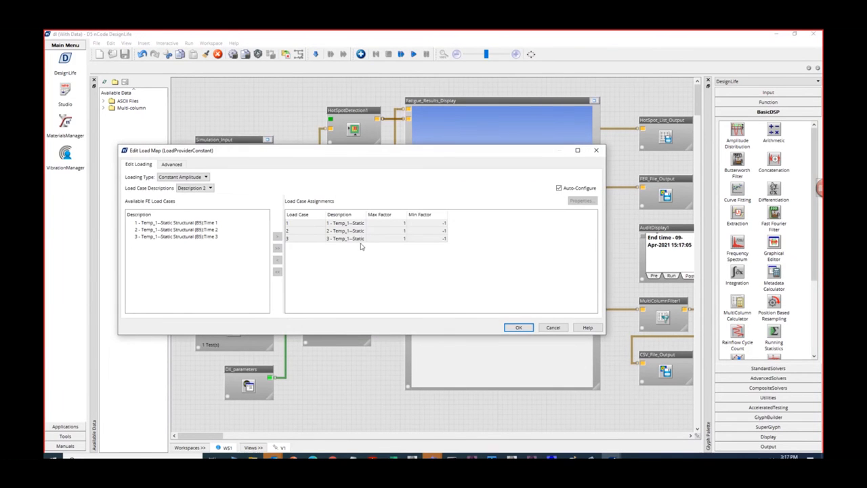
pyautogui.click(199, 176)
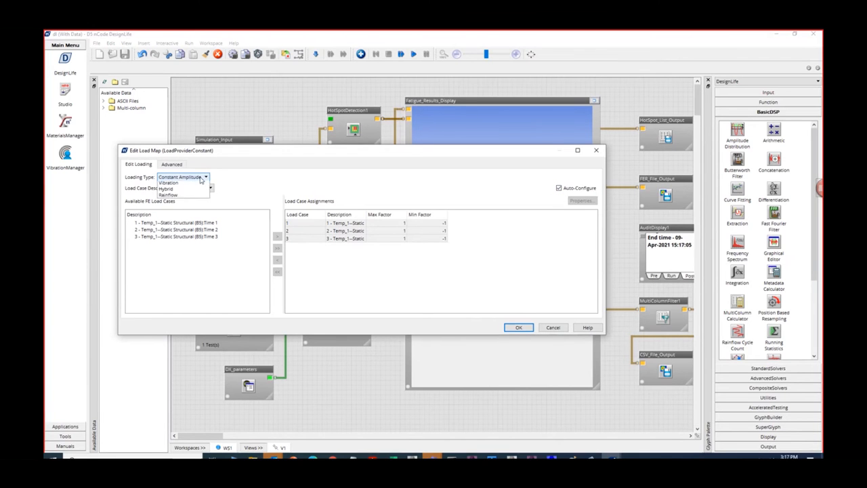
pyautogui.click(199, 191)
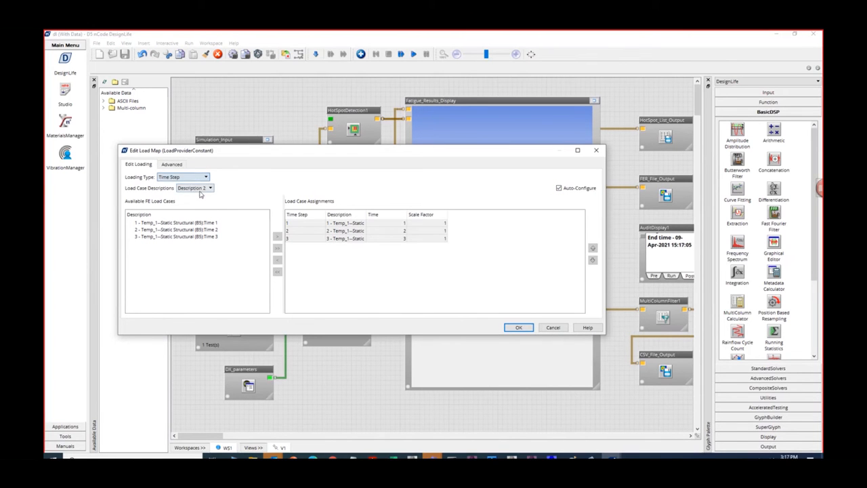
pyautogui.click(559, 189)
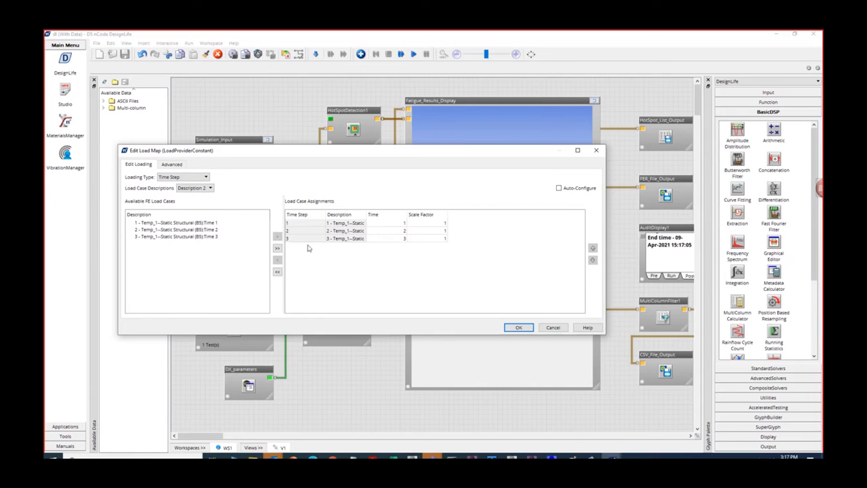
# - Replace all load case assignments with only the Static Structural Time 1 and Time 2 cases and accept the load map
pyautogui.click(277, 272)
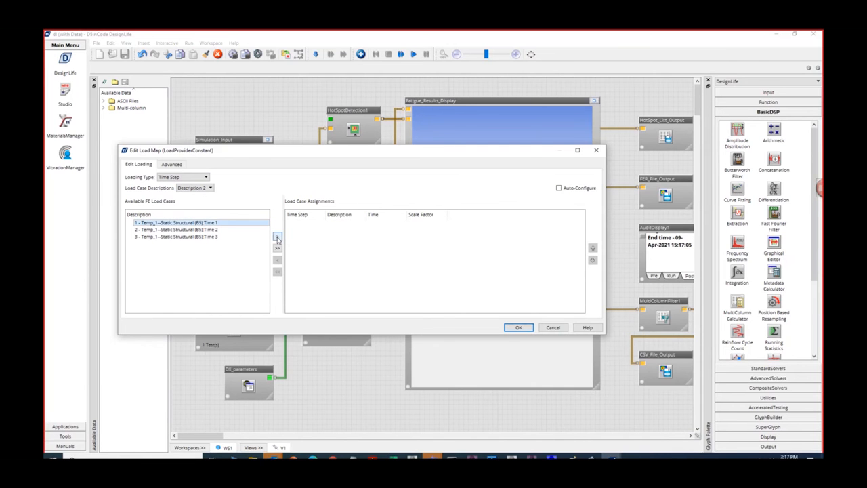
pyautogui.click(277, 238)
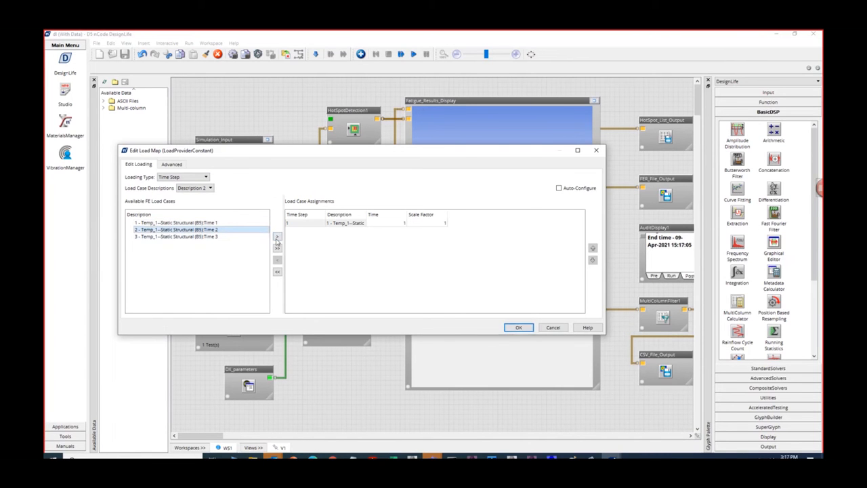
pyautogui.click(277, 238)
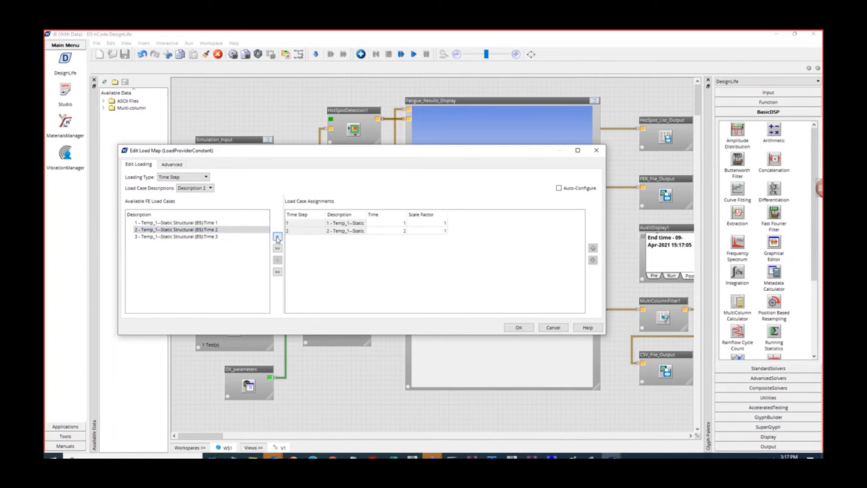
pyautogui.click(215, 229)
pyautogui.click(277, 236)
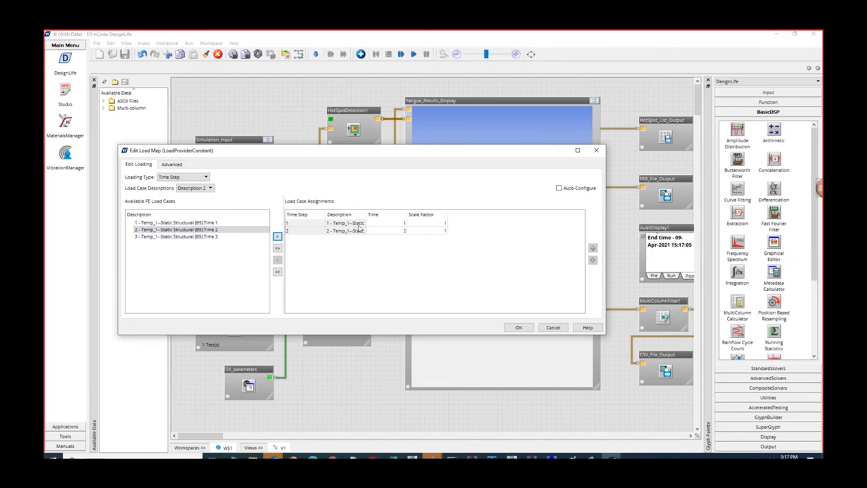
pyautogui.click(519, 327)
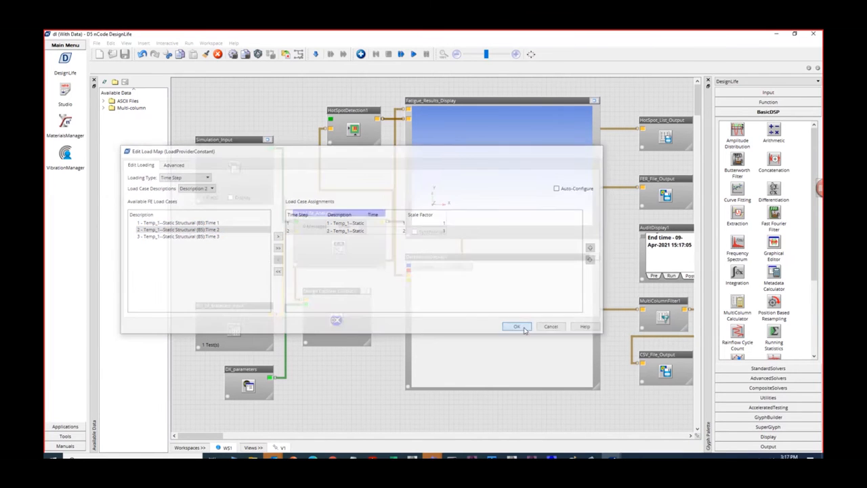
# - Run the strain-life analysis flow and maximize the Fatigue_Results_Display to inspect the damage contours on the cube
pyautogui.click(414, 55)
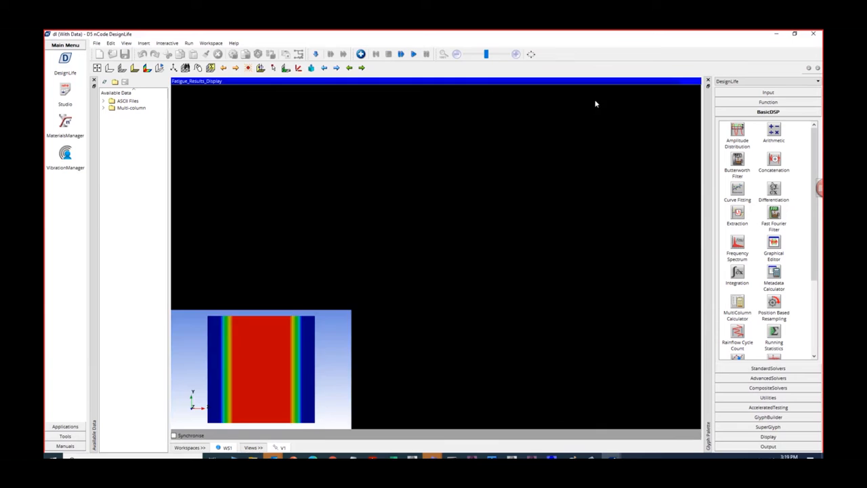
pyautogui.click(595, 100)
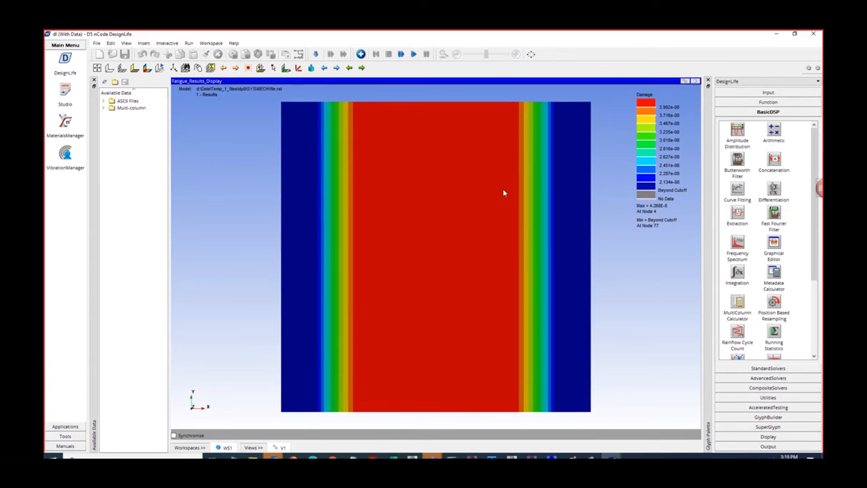
pyautogui.moveTo(474, 189); pyautogui.dragTo(406, 212)
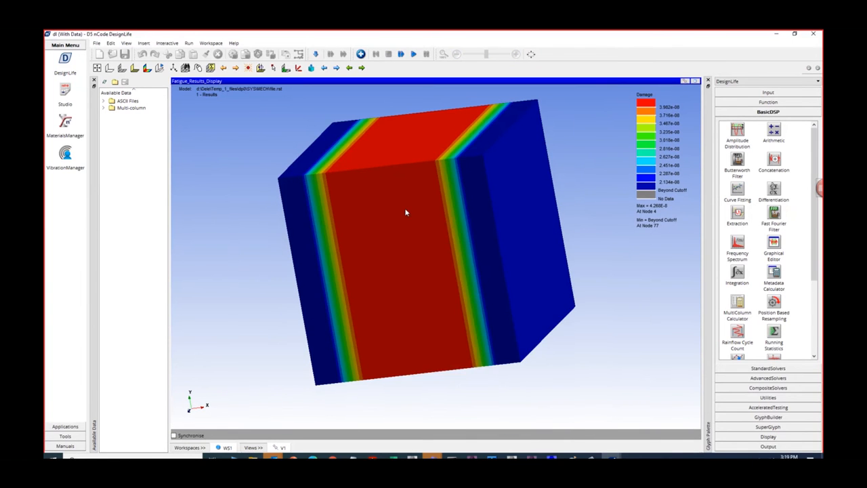
# - Set the fatigue display's result type to Life and examine the contours on the cube
pyautogui.rightClick(405, 212)
pyautogui.click(461, 369)
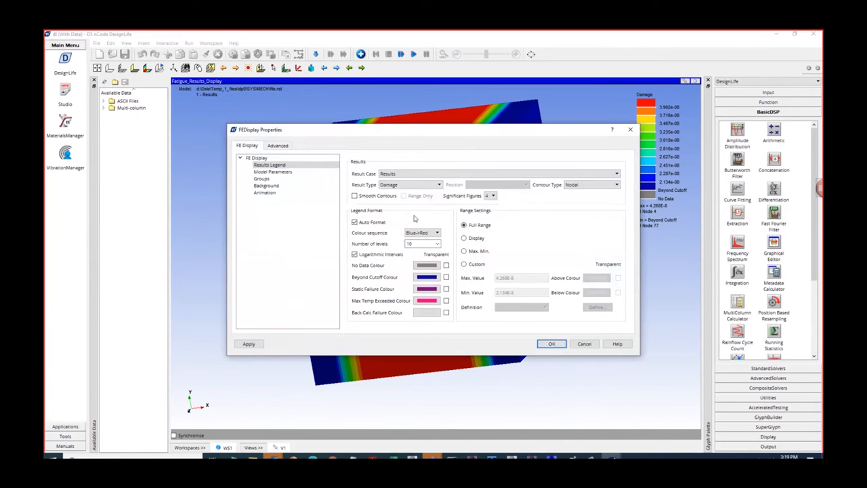
pyautogui.click(413, 185)
pyautogui.click(407, 245)
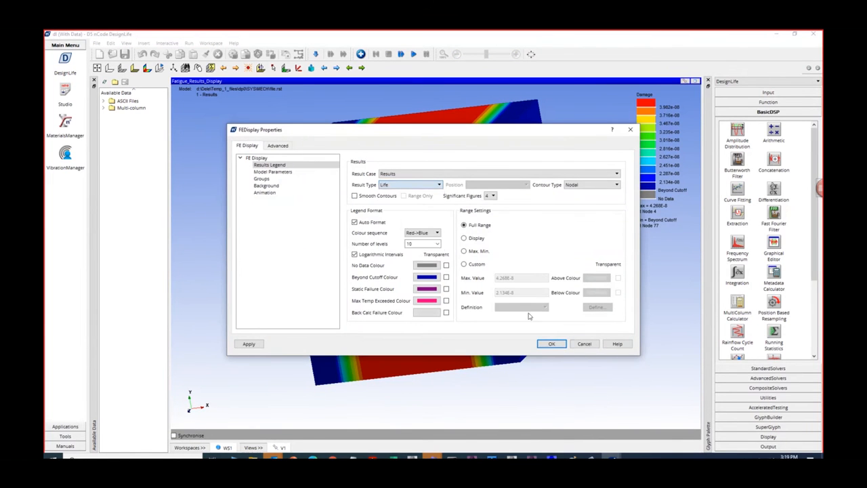
pyautogui.click(551, 343)
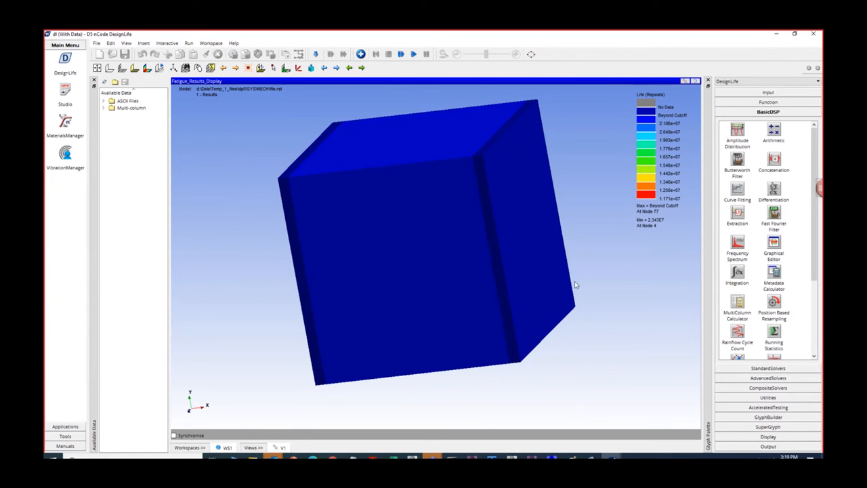
pyautogui.moveTo(575, 283); pyautogui.dragTo(559, 202)
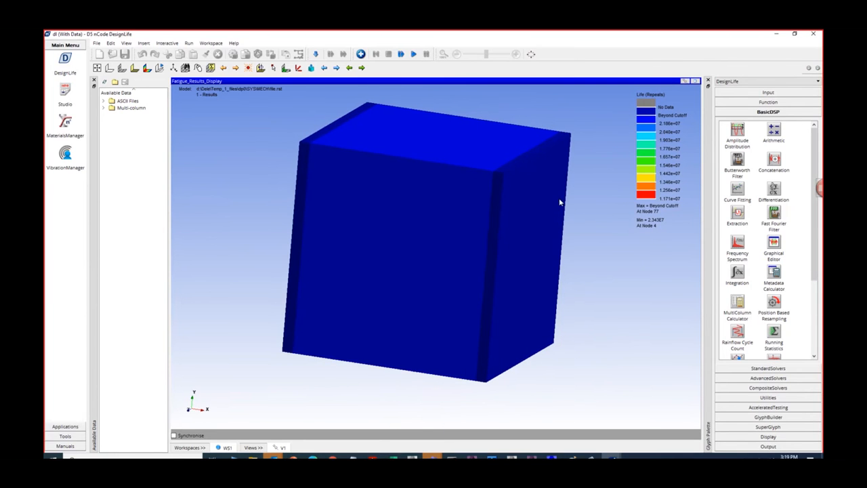
# - Change the fatigue display's result type to Max Stress
pyautogui.rightClick(564, 184)
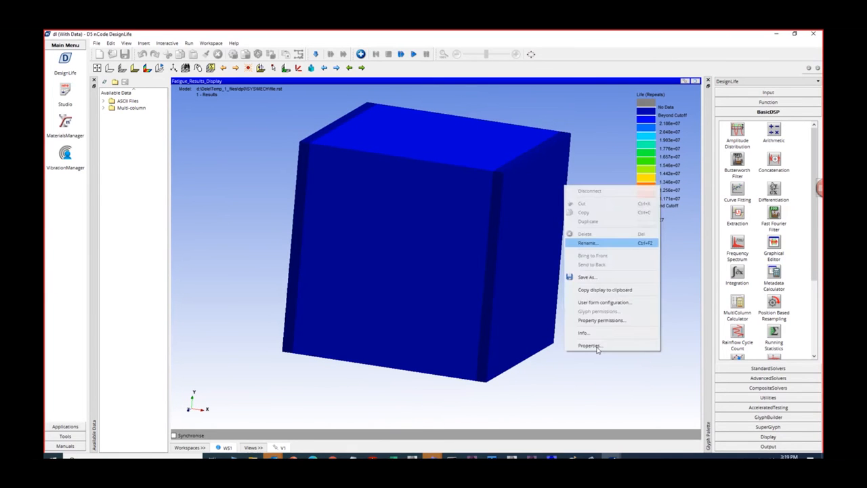
pyautogui.click(586, 344)
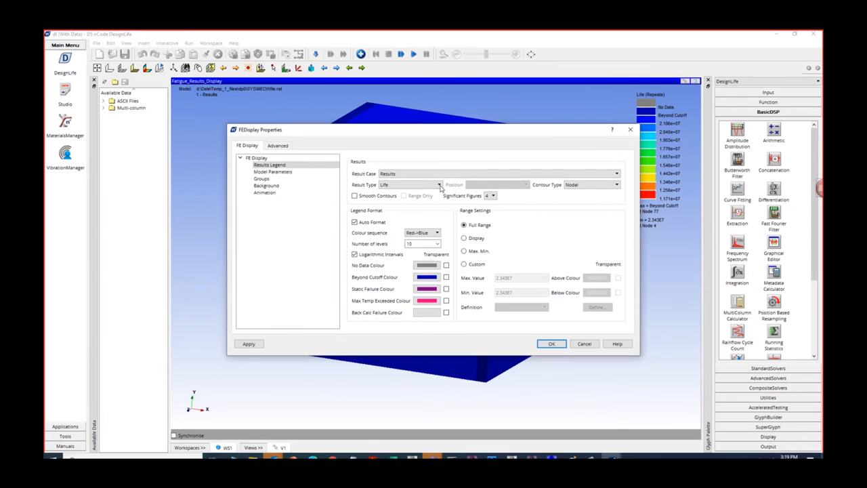
pyautogui.click(437, 185)
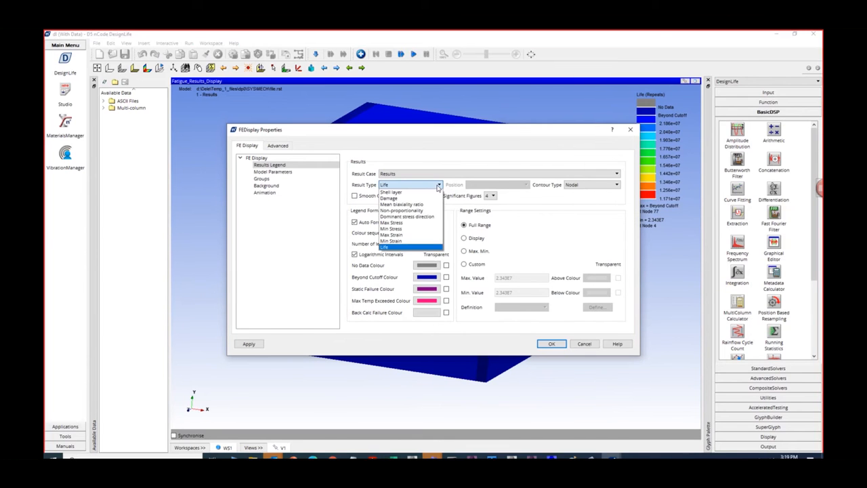
pyautogui.click(393, 222)
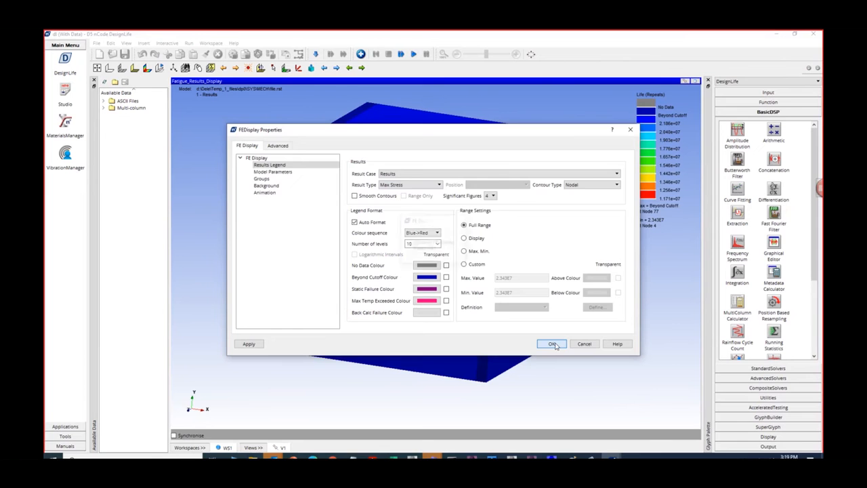
pyautogui.click(552, 344)
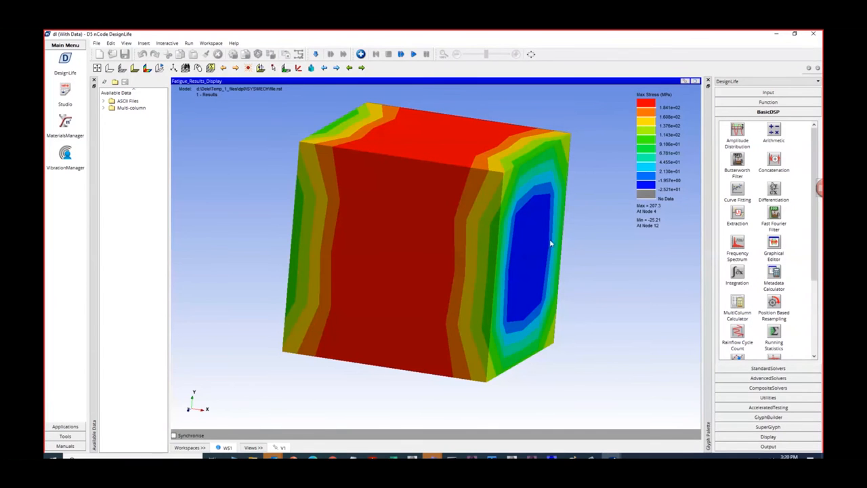
# - Switch to Paint and sketch purple stress-strain axes beside the cube, with a material curve and a horizontal line at its yield level
pyautogui.hotkey('alt', 'Tab')
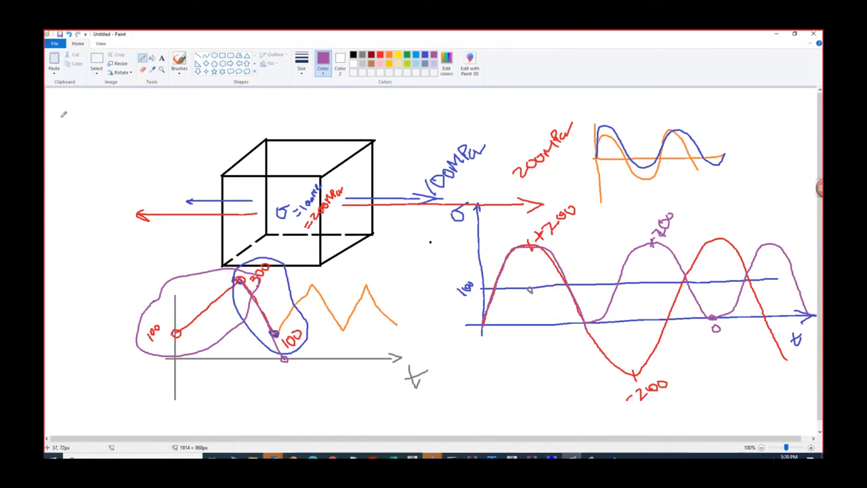
pyautogui.moveTo(69, 105); pyautogui.dragTo(72, 204)
pyautogui.moveTo(64, 188)
pyautogui.mouseDown()
pyautogui.moveTo(179, 182)
pyautogui.moveTo(158, 200)
pyautogui.mouseUp()
pyautogui.moveTo(65, 111)
pyautogui.mouseDown()
pyautogui.moveTo(69, 103)
pyautogui.moveTo(74, 110)
pyautogui.moveTo(51, 123)
pyautogui.moveTo(58, 107)
pyautogui.mouseUp()
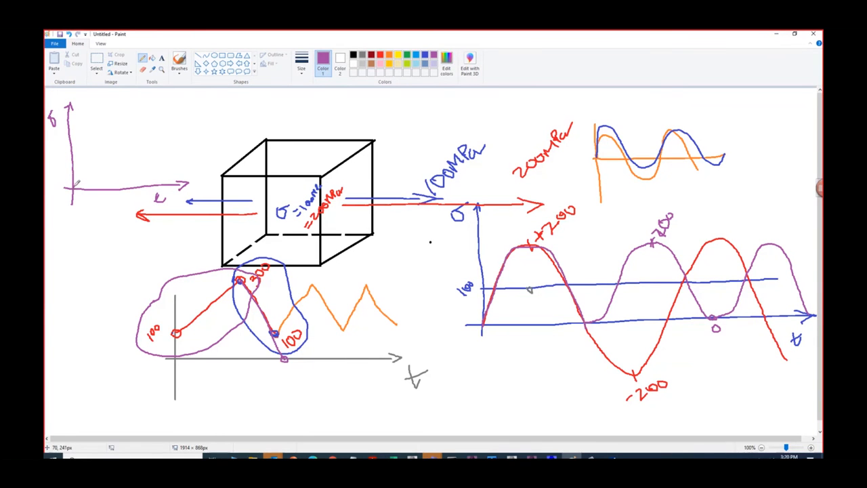
pyautogui.moveTo(77, 181)
pyautogui.mouseDown()
pyautogui.moveTo(96, 145)
pyautogui.moveTo(150, 138)
pyautogui.mouseUp()
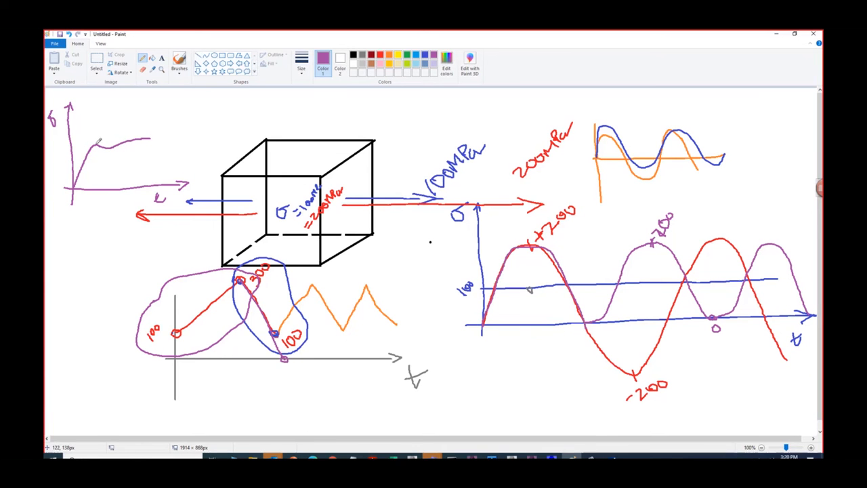
pyautogui.moveTo(99, 142); pyautogui.dragTo(66, 144)
# - Check AISI1020's Tensile Yield Strength in the Engineering Data of the Temp_1 Workbench project and return to the sketch
pyautogui.click(511, 457)
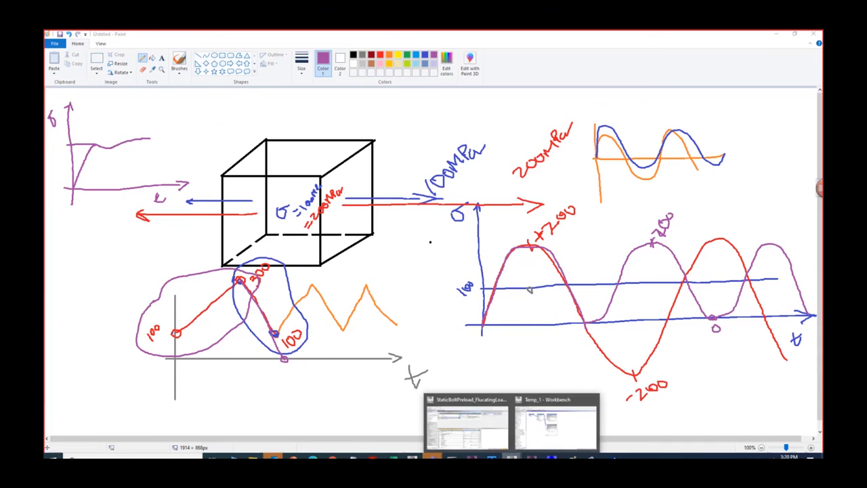
pyautogui.click(556, 423)
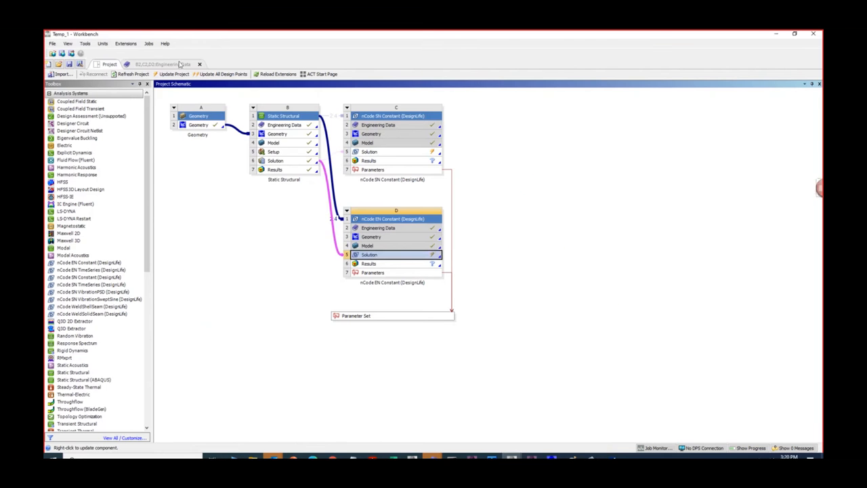
pyautogui.click(180, 63)
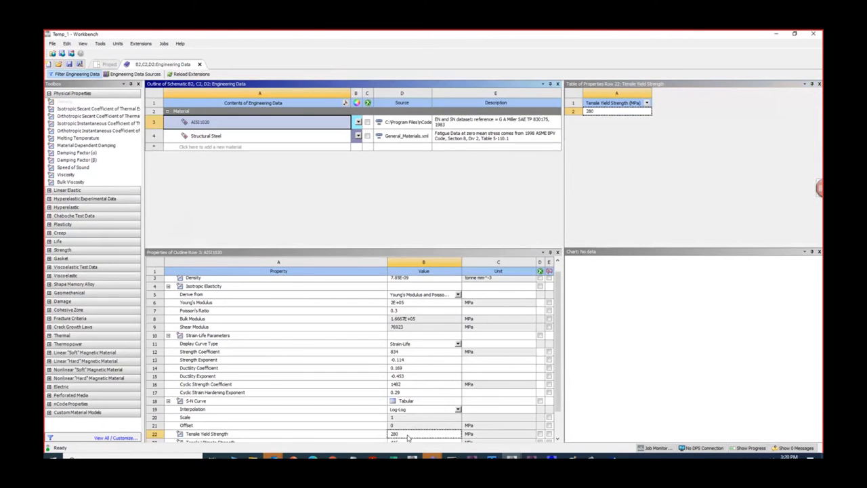
pyautogui.click(776, 33)
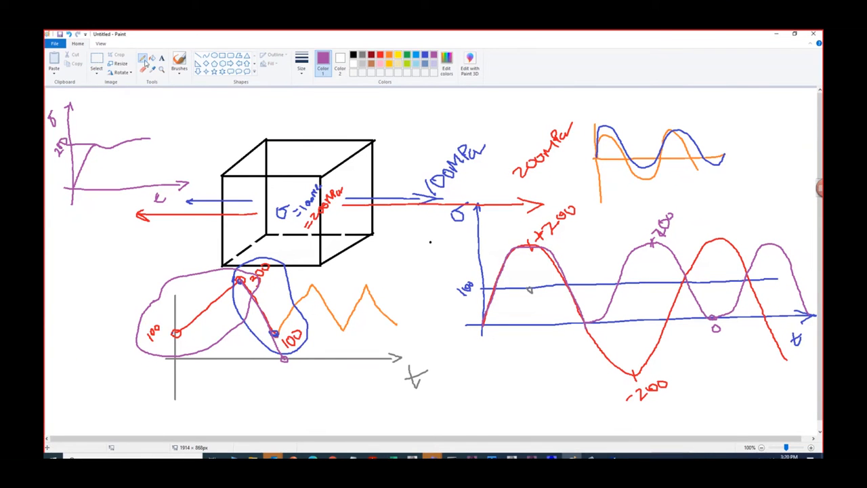
# - Draw a grey elastic line extending beyond the yield point, mark the 300 stress level and link it down to the material curve
pyautogui.click(198, 55)
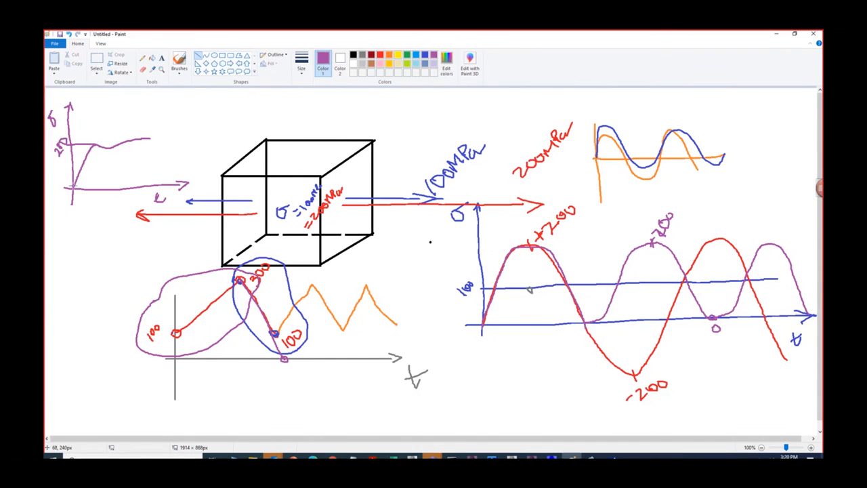
pyautogui.moveTo(74, 189)
pyautogui.mouseDown()
pyautogui.moveTo(95, 162)
pyautogui.moveTo(86, 149)
pyautogui.mouseUp()
pyautogui.click(362, 55)
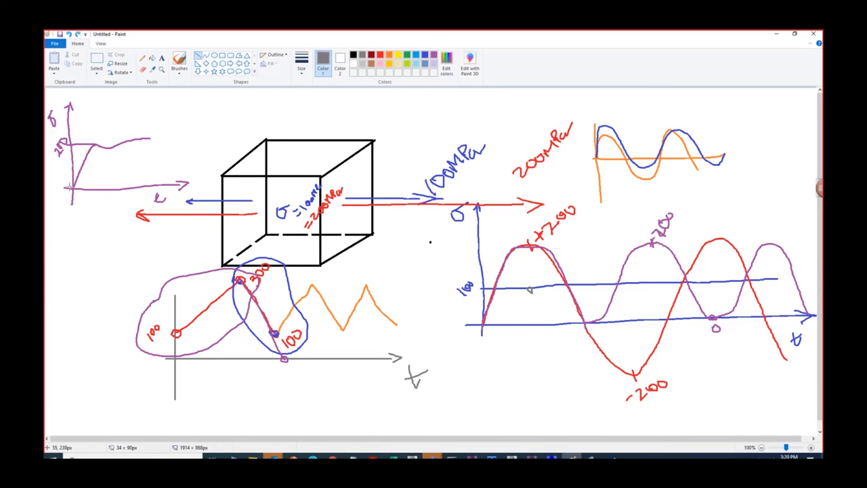
pyautogui.moveTo(71, 190)
pyautogui.mouseDown()
pyautogui.moveTo(102, 157)
pyautogui.moveTo(105, 121)
pyautogui.mouseUp()
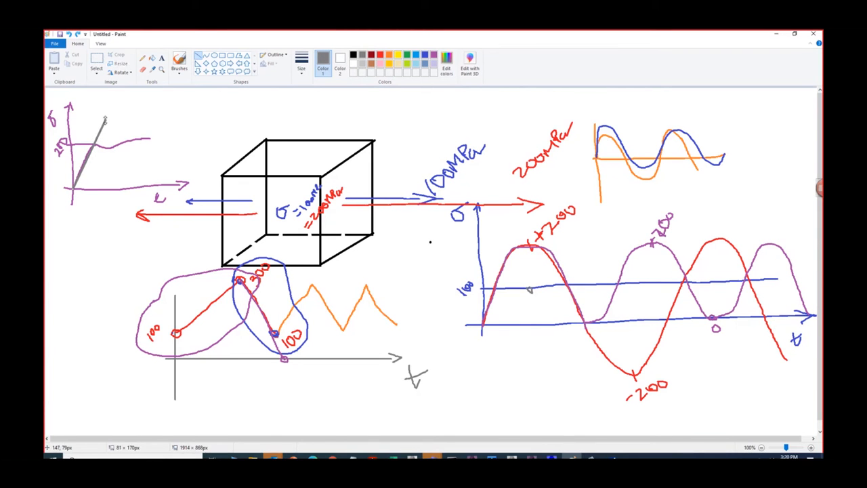
pyautogui.click(143, 58)
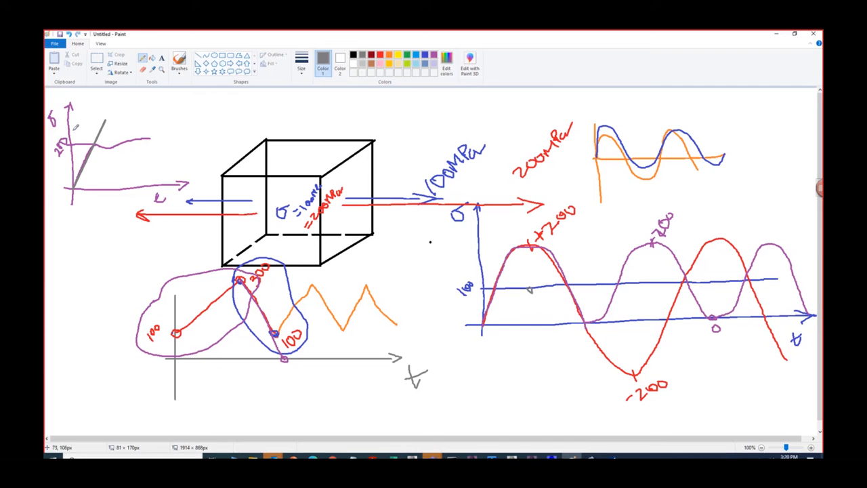
pyautogui.moveTo(67, 129); pyautogui.dragTo(104, 128)
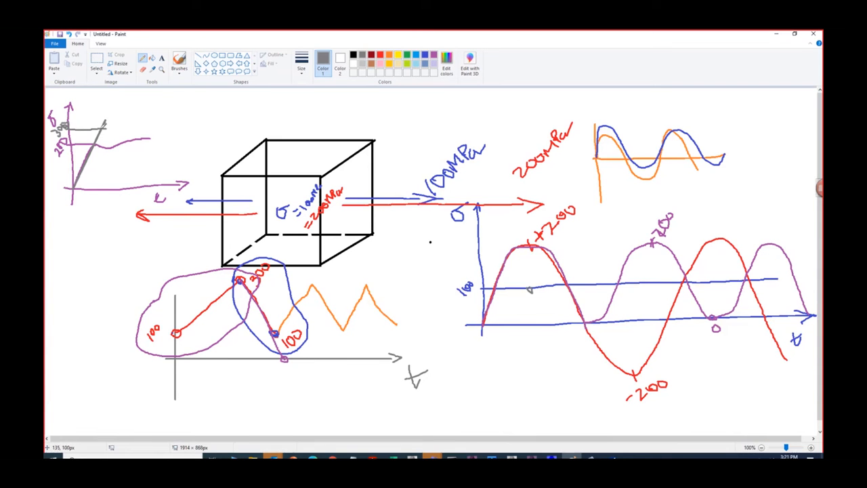
pyautogui.moveTo(105, 124); pyautogui.dragTo(114, 146)
# - Switch back to the nCode DesignLife strain-life window, restore the results display and open the advanced configuration of StrainLife_Analysis
pyautogui.moveTo(592, 458)
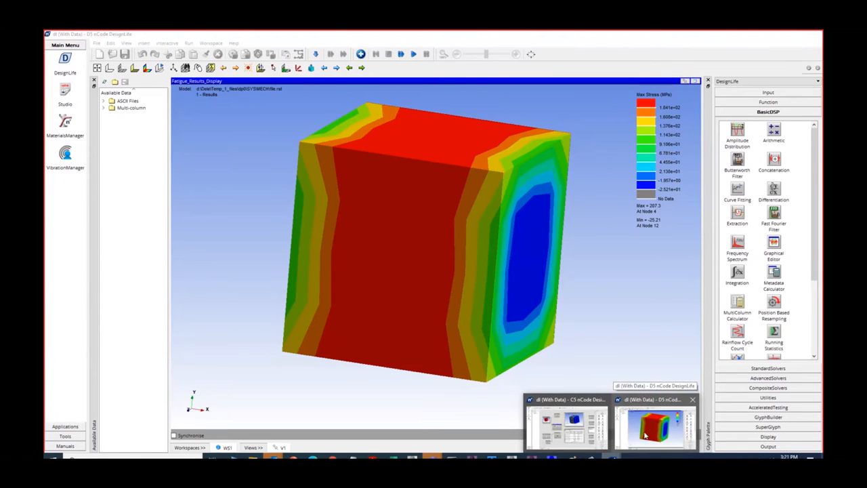
pyautogui.click(656, 437)
pyautogui.click(696, 81)
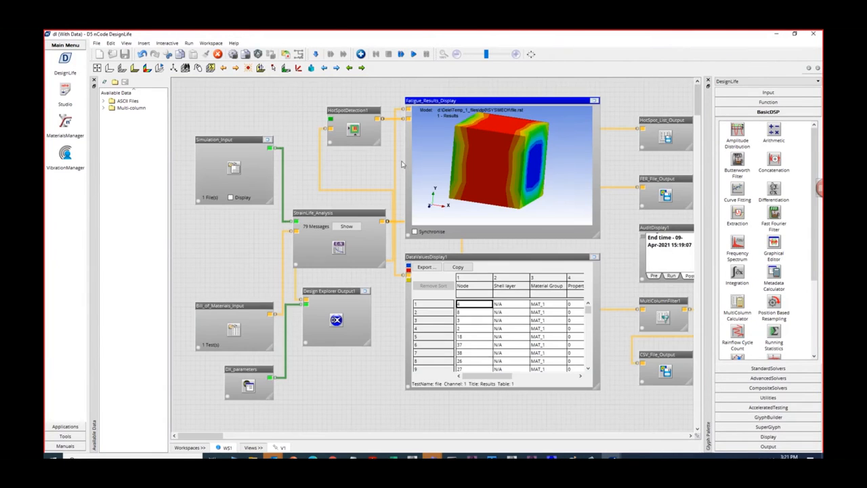
pyautogui.rightClick(351, 218)
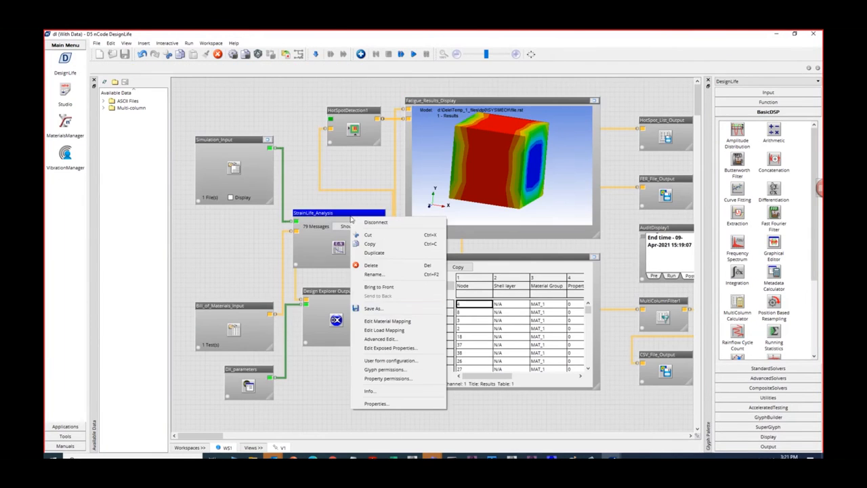
pyautogui.click(384, 338)
pyautogui.click(420, 258)
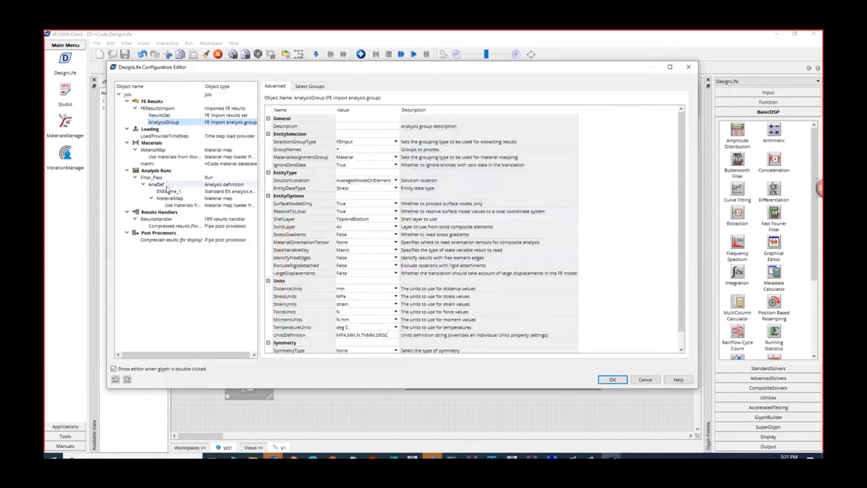
# - Set ElasticPlasticCorrection of ENEngine_1 to None, accept the configuration and try to run the flow
pyautogui.click(168, 193)
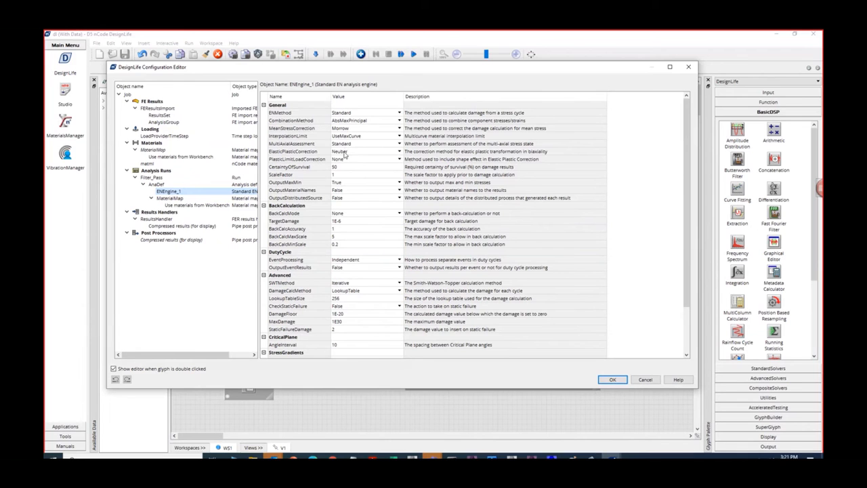
pyautogui.click(368, 154)
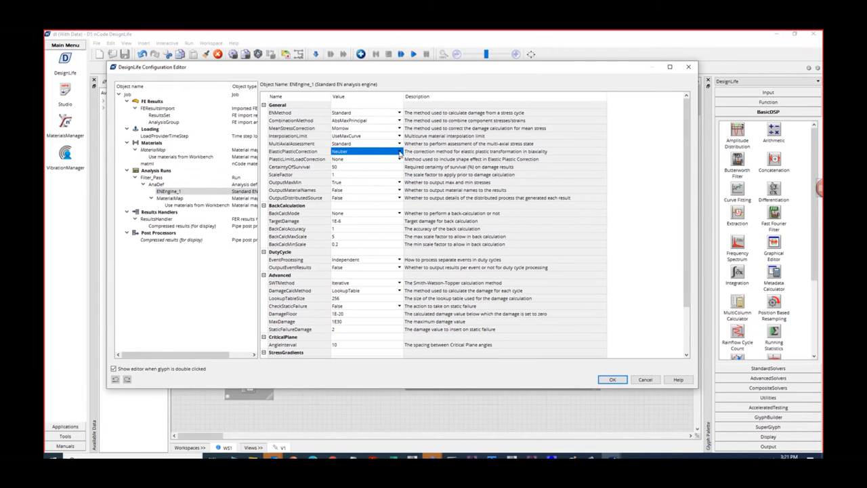
pyautogui.click(399, 154)
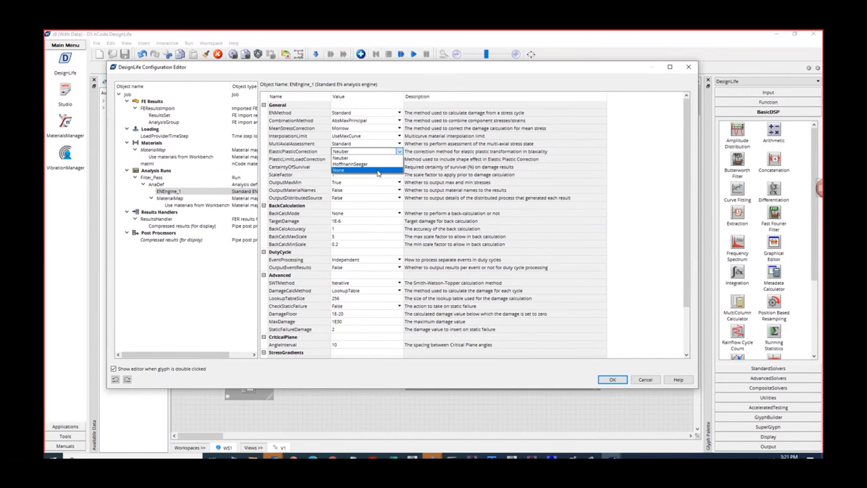
pyautogui.click(378, 170)
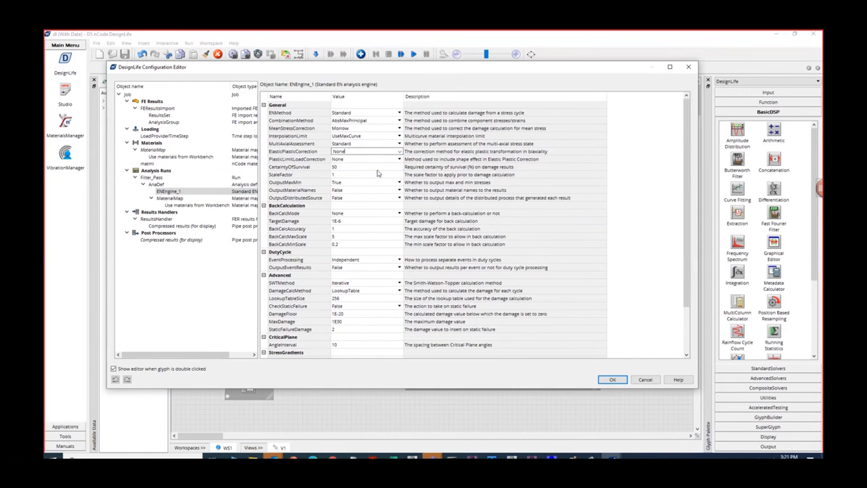
pyautogui.click(347, 151)
pyautogui.click(614, 380)
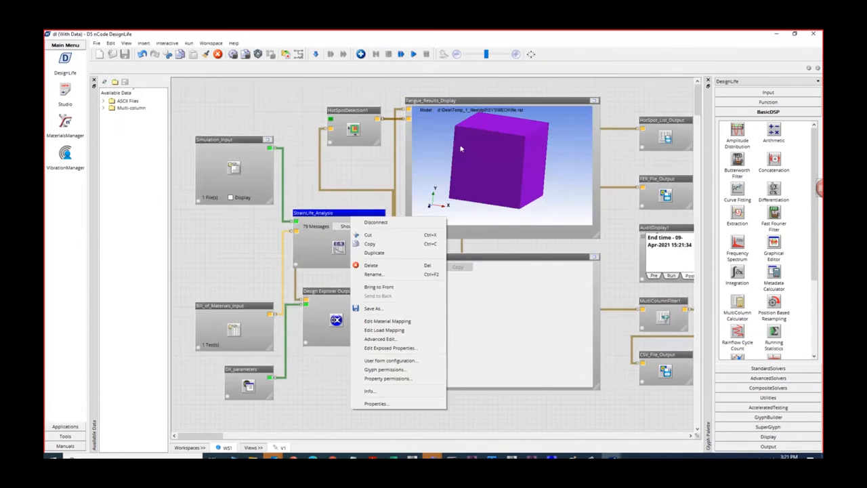
pyautogui.click(414, 54)
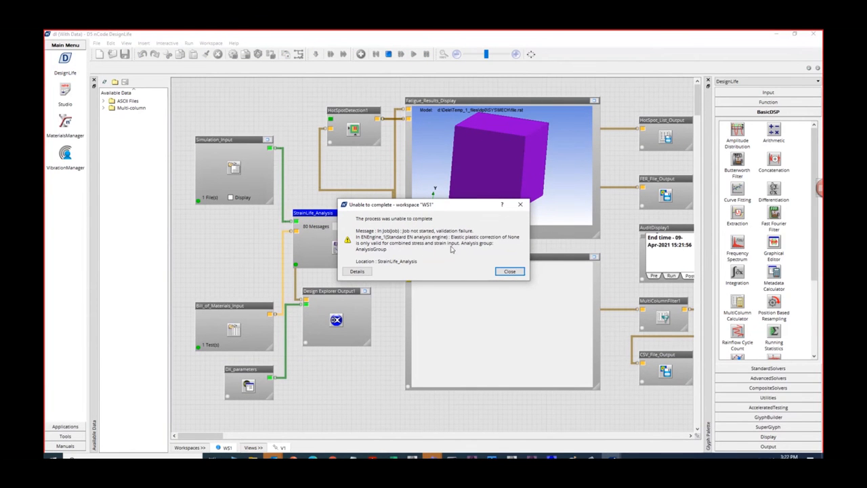
pyautogui.click(508, 272)
pyautogui.rightClick(355, 216)
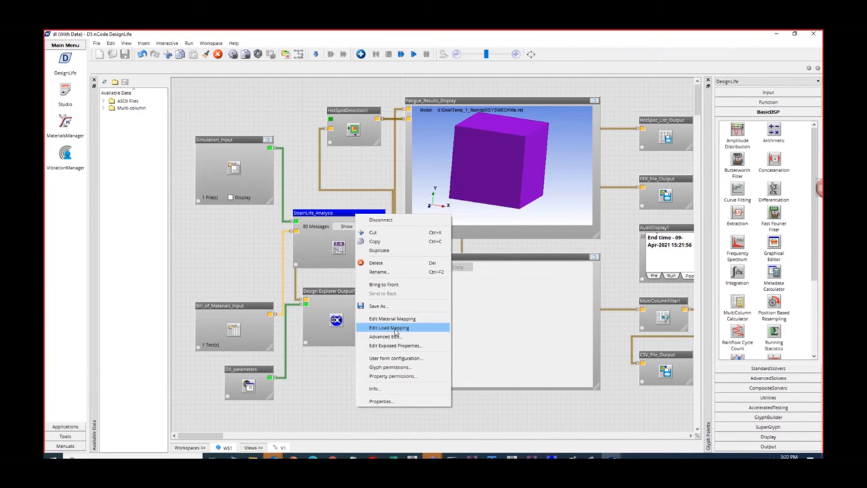
pyautogui.click(396, 328)
pyautogui.click(419, 258)
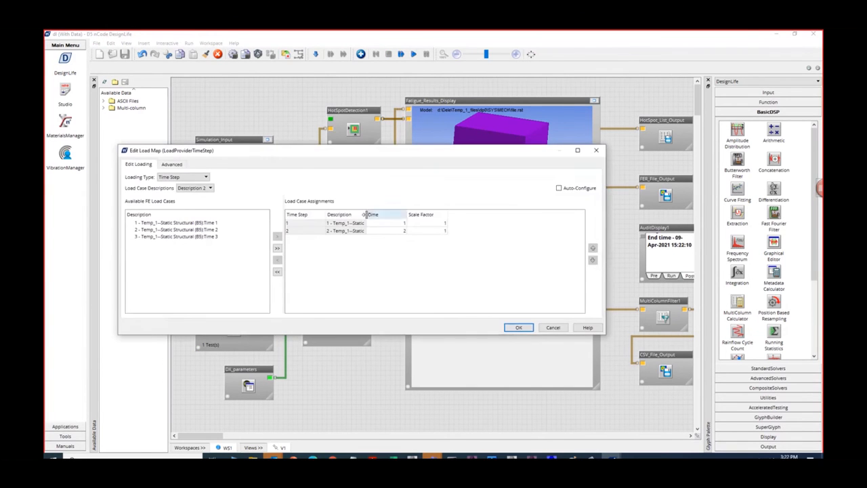
pyautogui.click(553, 327)
# - Open the advanced configuration of StrainLife_Analysis at the ENEngine_1 settings
pyautogui.rightClick(352, 218)
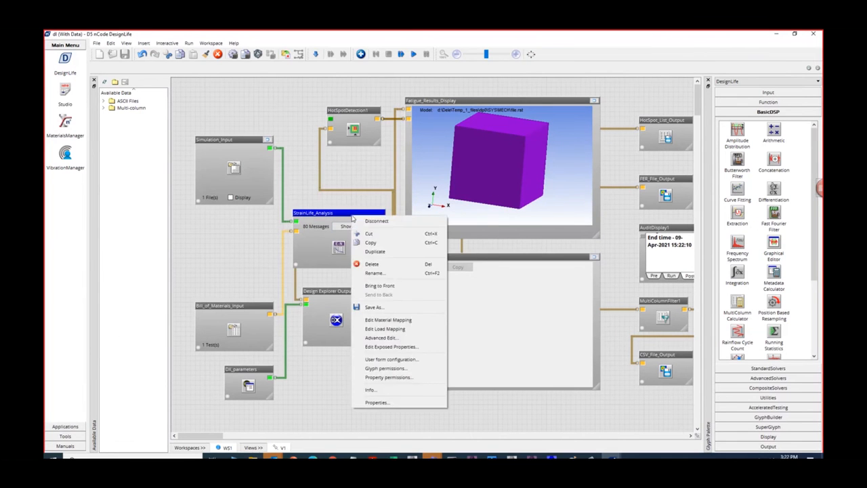
pyautogui.click(395, 338)
pyautogui.click(420, 257)
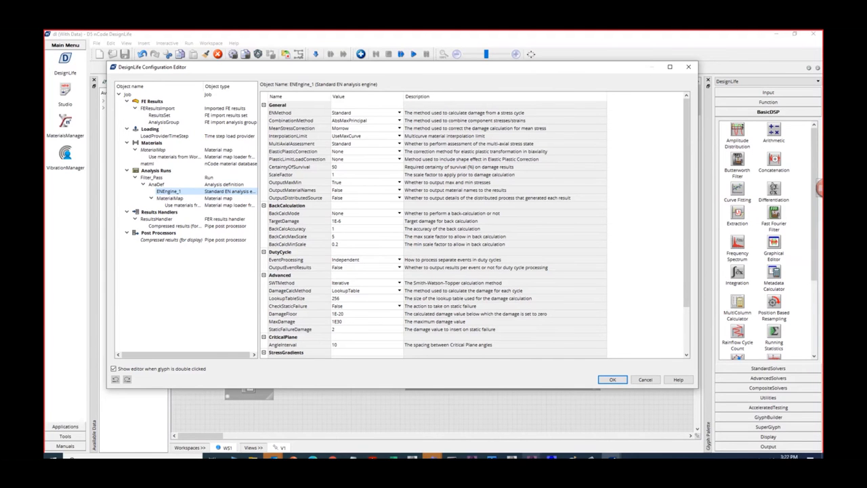
# - Switch to the bolted flange model in Ansys Mechanical and examine Equivalent Stress 3 around the maximum at the flange fillet
pyautogui.click(532, 457)
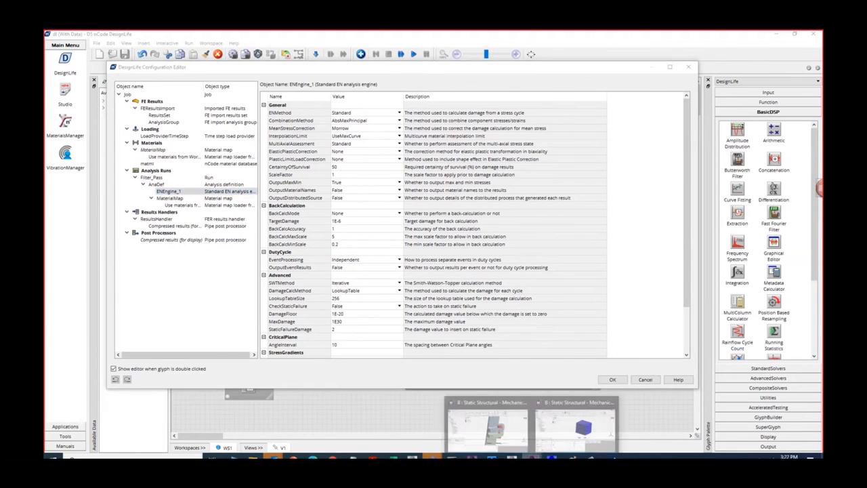
pyautogui.click(513, 428)
pyautogui.click(115, 218)
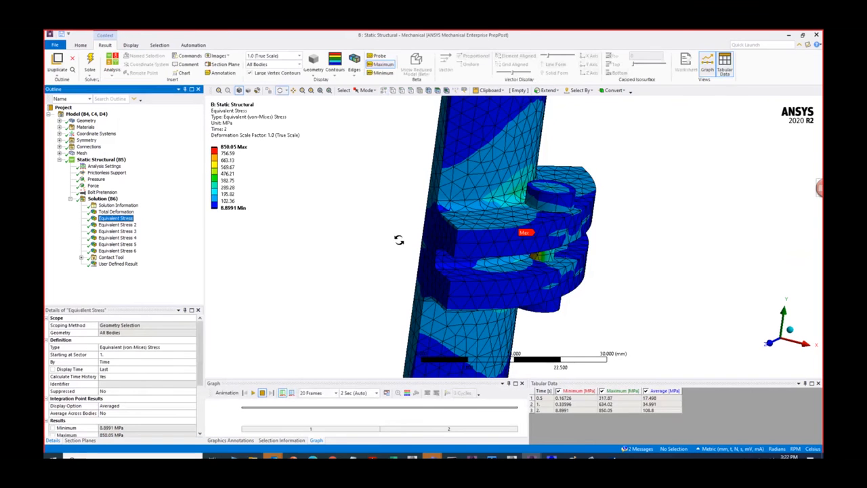
pyautogui.click(119, 238)
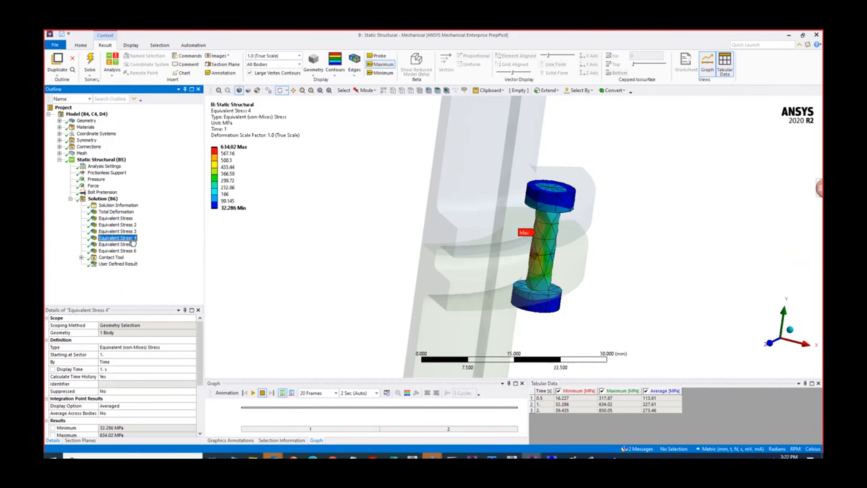
pyautogui.click(131, 231)
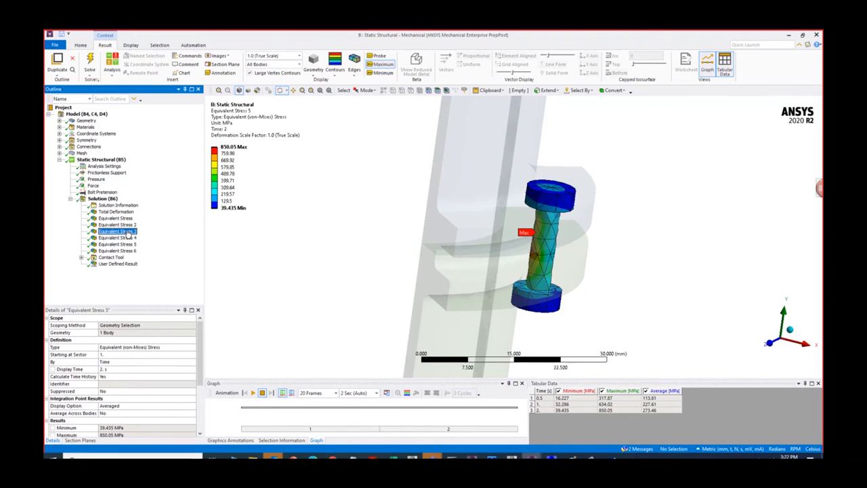
pyautogui.moveTo(290, 248); pyautogui.dragTo(398, 256)
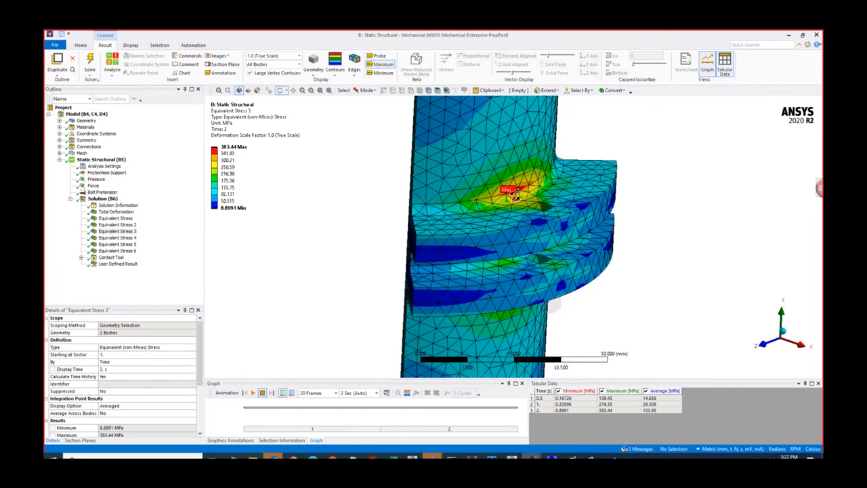
pyautogui.scroll(-1, 515, 196)
pyautogui.moveTo(522, 198)
pyautogui.mouseDown()
pyautogui.moveTo(531, 187)
pyautogui.moveTo(525, 195)
pyautogui.mouseUp()
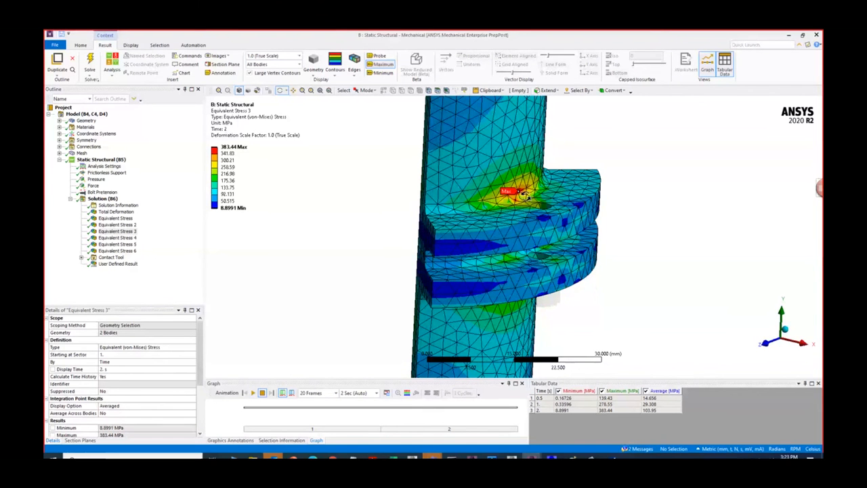
# - Set the upper contour band limit of Equivalent Stress 3 to 280 MPa and inspect the region above it
pyautogui.click(231, 154)
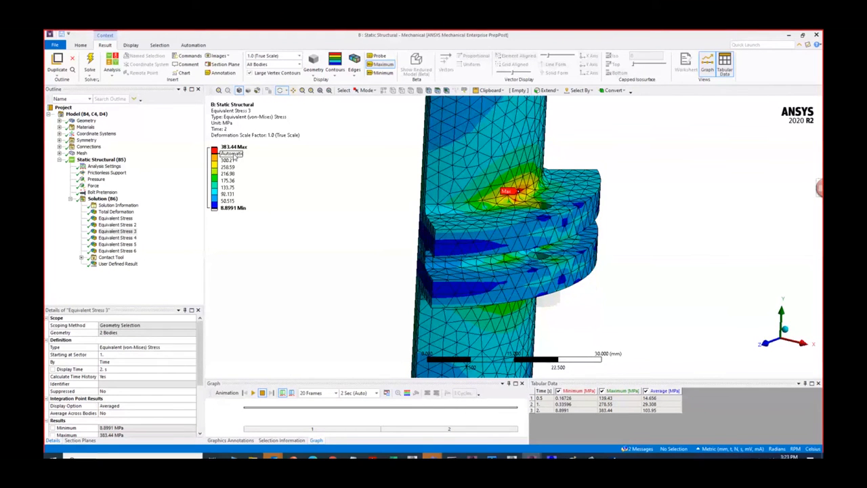
pyautogui.write('280')
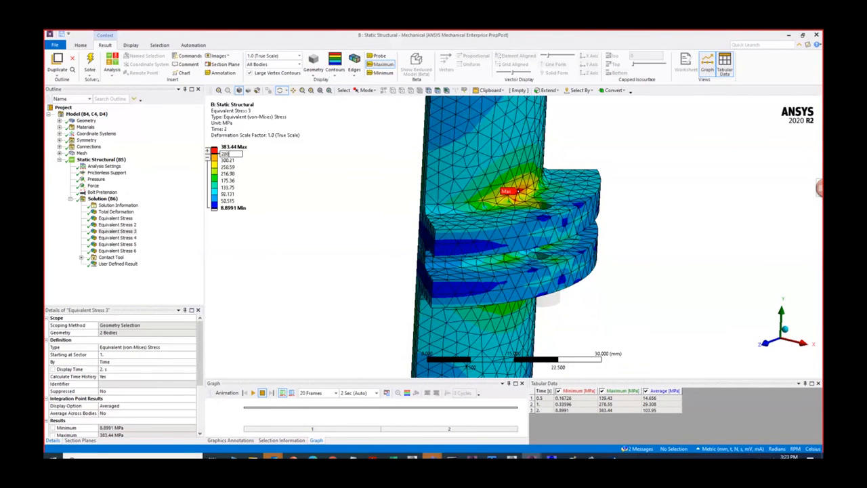
pyautogui.press('Return')
pyautogui.moveTo(518, 204)
pyautogui.mouseDown()
pyautogui.moveTo(525, 197)
pyautogui.moveTo(548, 237)
pyautogui.moveTo(663, 244)
pyautogui.moveTo(573, 263)
pyautogui.moveTo(561, 236)
pyautogui.moveTo(502, 269)
pyautogui.moveTo(458, 270)
pyautogui.moveTo(498, 249)
pyautogui.moveTo(440, 223)
pyautogui.moveTo(427, 176)
pyautogui.moveTo(418, 208)
pyautogui.moveTo(401, 207)
pyautogui.moveTo(507, 198)
pyautogui.mouseUp()
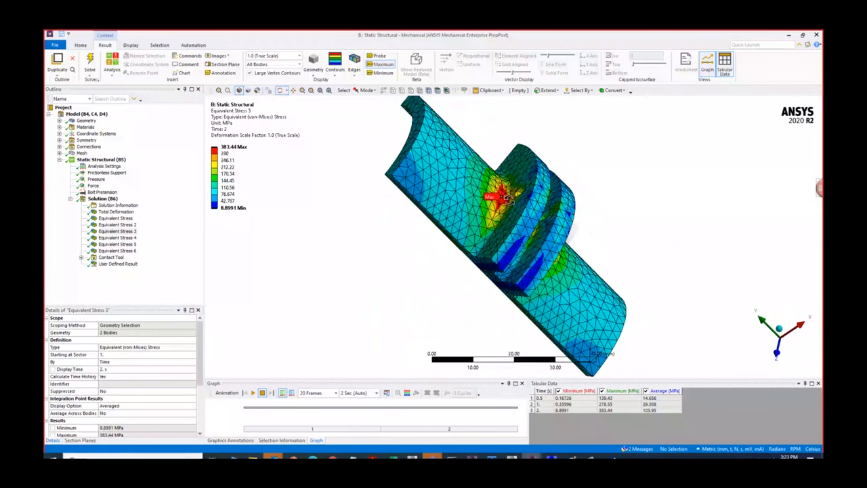
pyautogui.scroll(1, 506, 197)
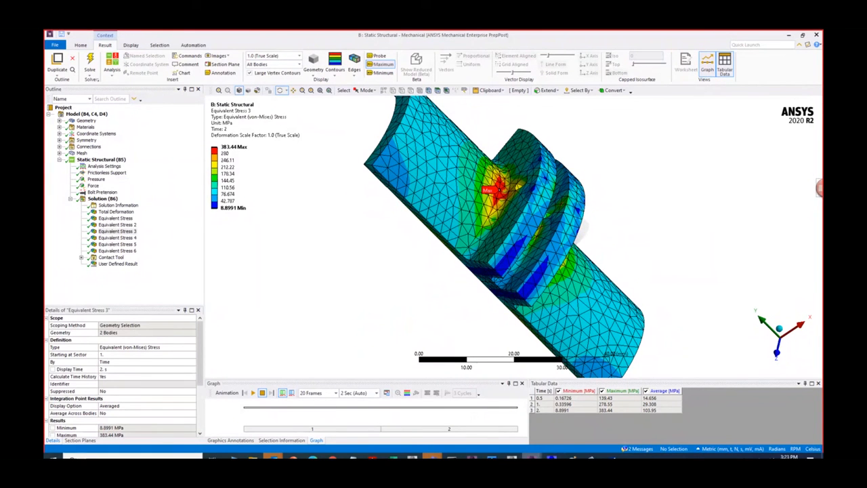
# - Look at the cube's Equivalent Stress 2 result in its Mechanical window and return to the DesignLife strain-life configuration
pyautogui.moveTo(533, 457)
pyautogui.click(576, 432)
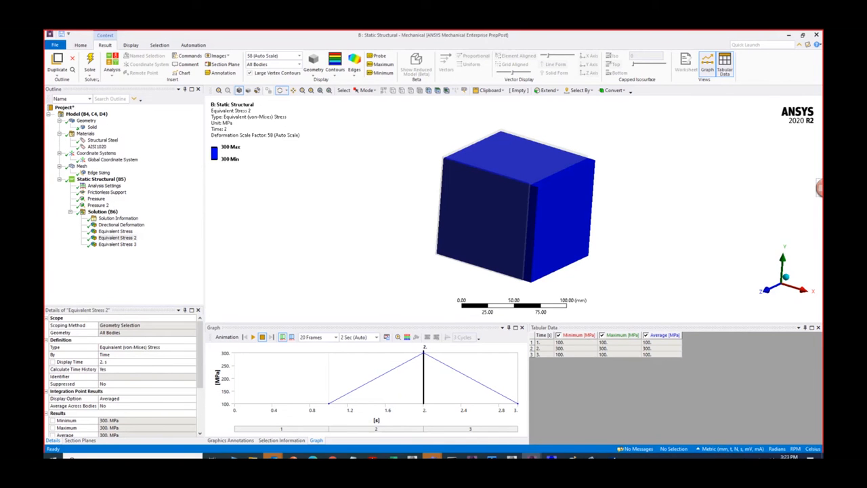
pyautogui.moveTo(612, 457)
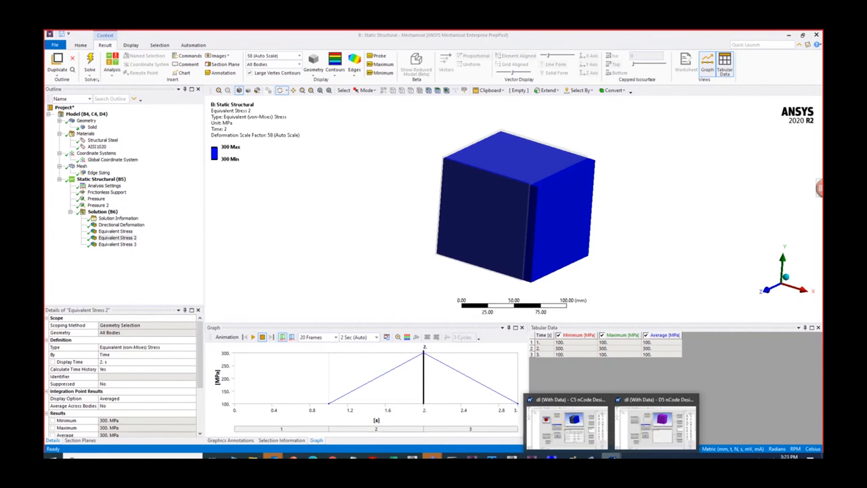
pyautogui.click(654, 426)
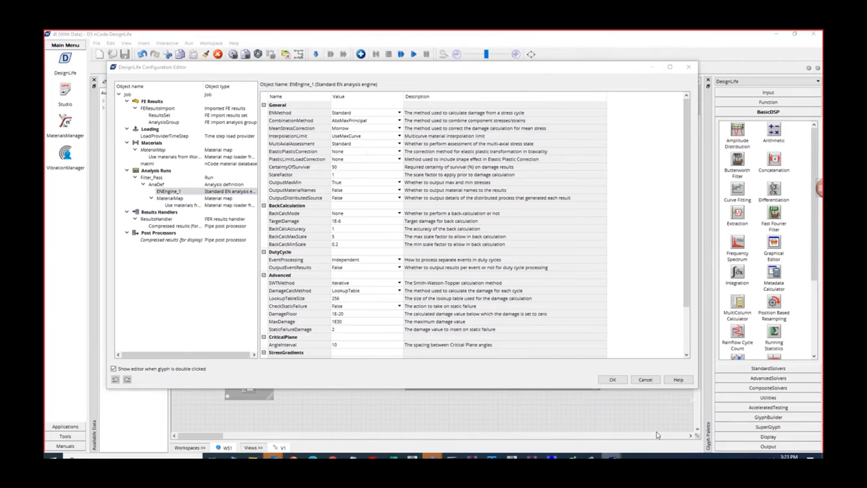
# - Try StressAndStrain as the EntityDataType of AnalysisGroup and restore it to Stress
pyautogui.click(175, 123)
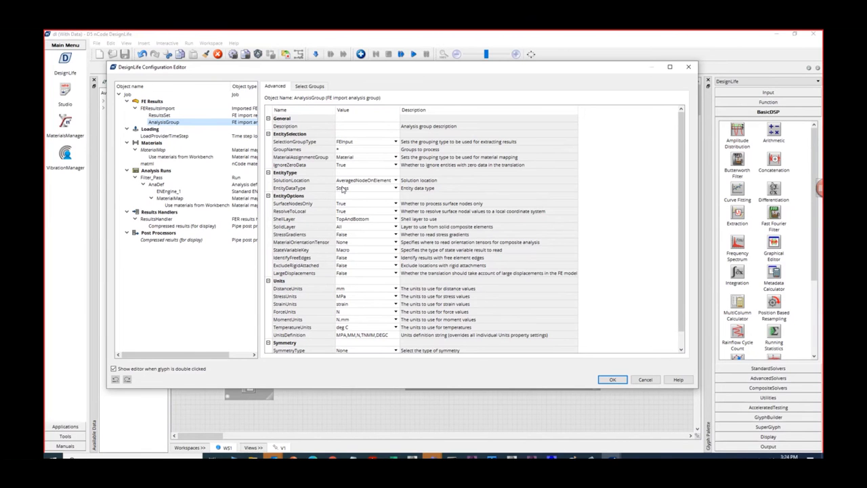
pyautogui.click(393, 190)
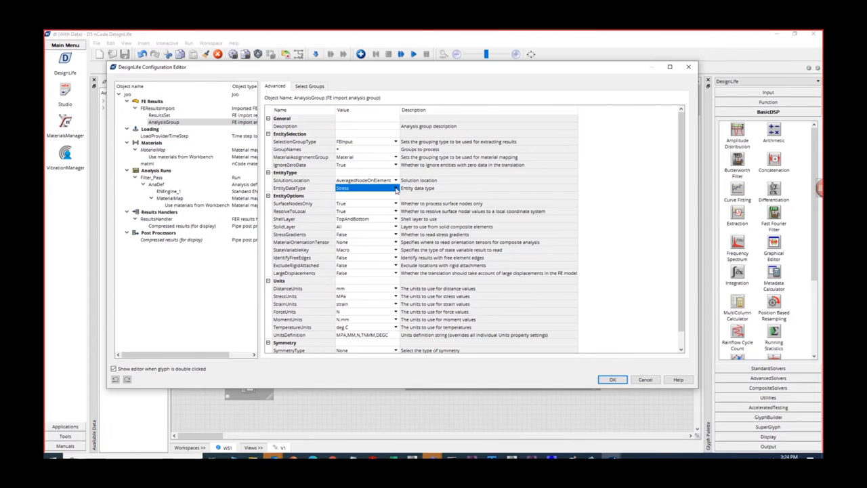
pyautogui.click(395, 189)
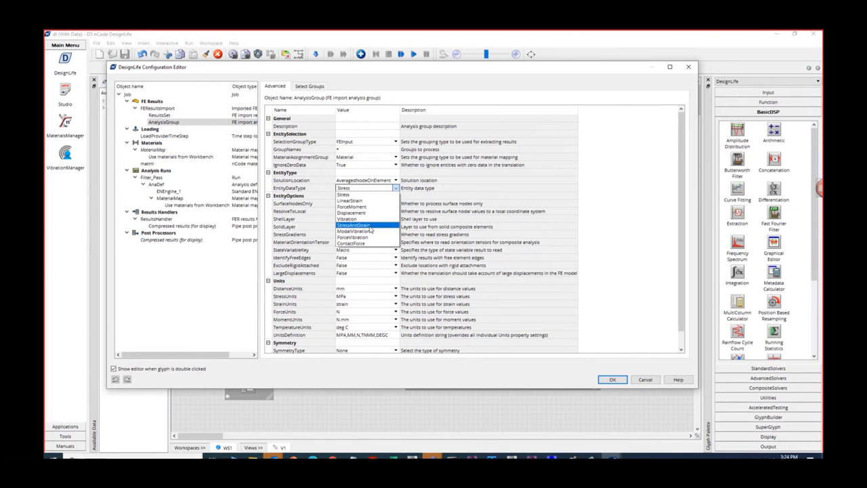
pyautogui.click(370, 230)
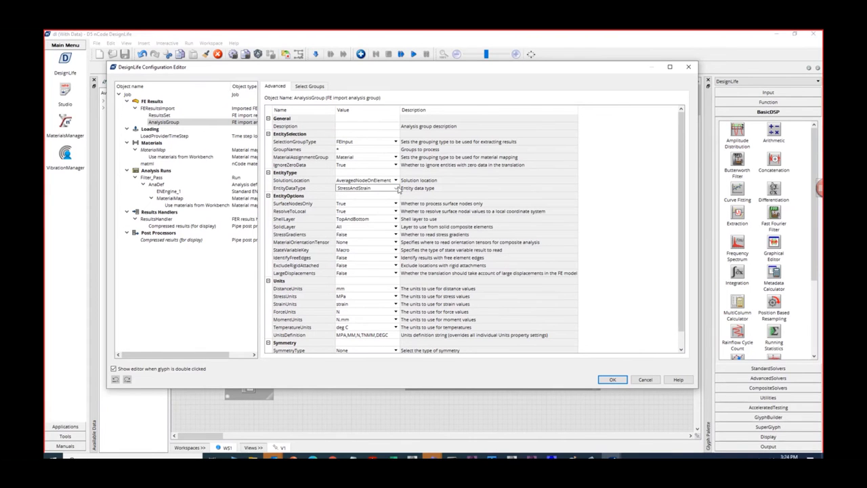
pyautogui.click(396, 188)
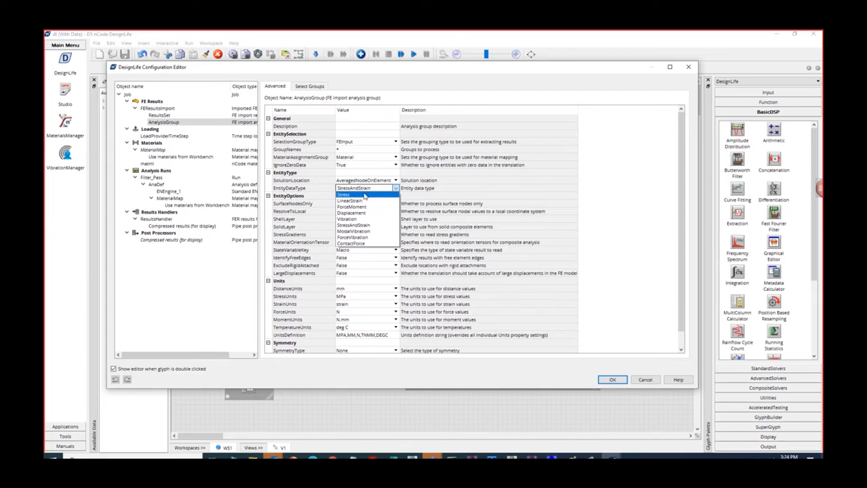
pyautogui.click(365, 195)
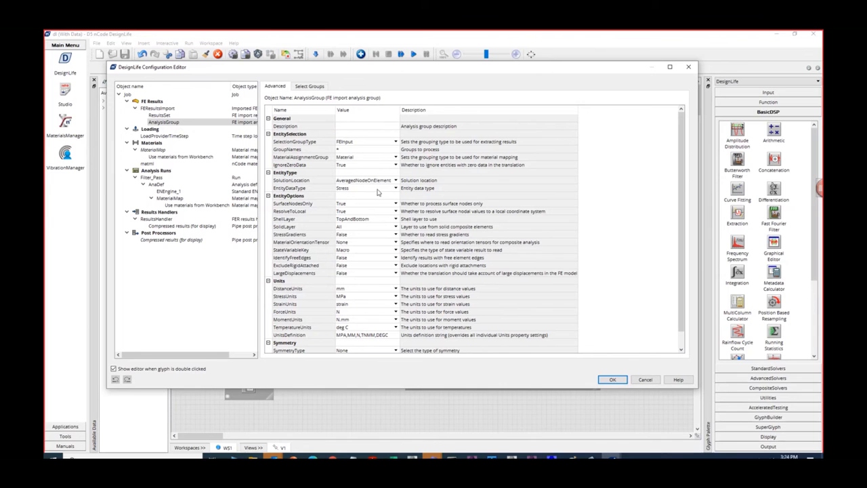
# - Set ElasticPlasticCorrection of ENEngine_1 to Neuber, accept the configuration and run the strain-life flow
pyautogui.click(169, 192)
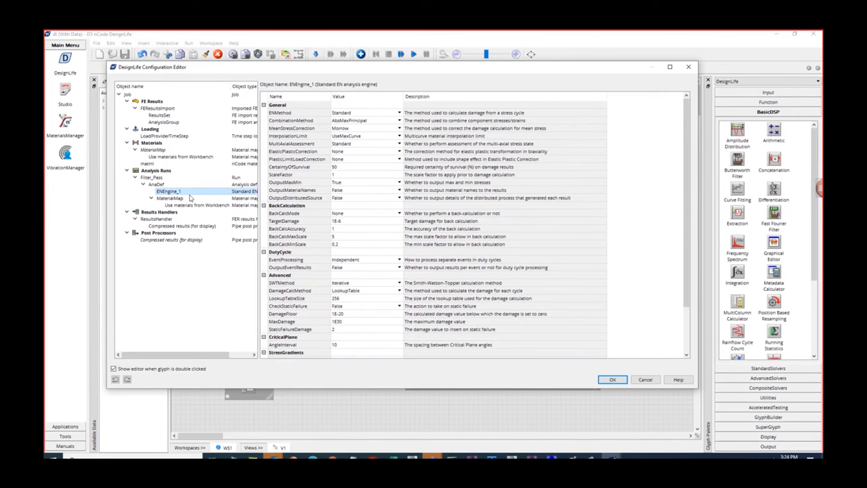
pyautogui.click(358, 153)
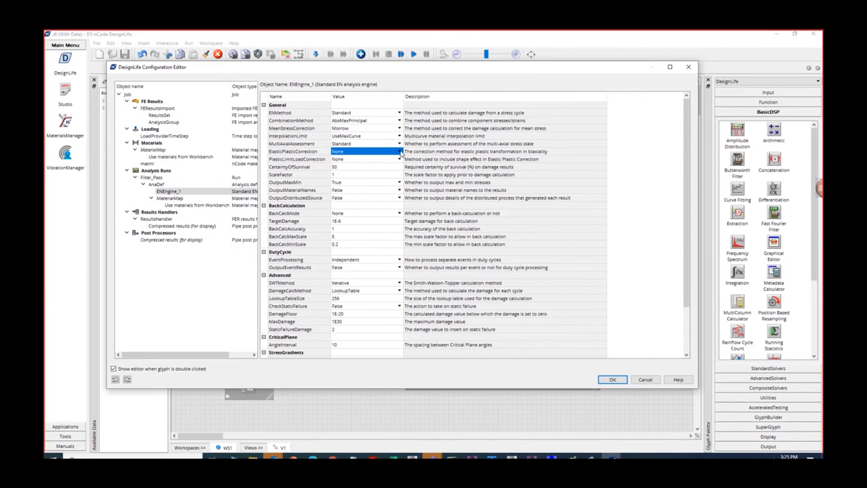
pyautogui.click(400, 152)
pyautogui.click(400, 152)
pyautogui.click(377, 171)
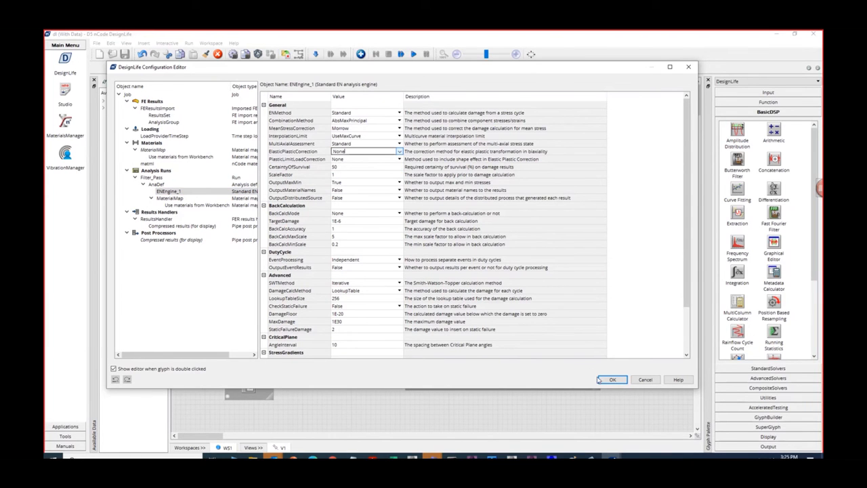
pyautogui.click(400, 152)
pyautogui.click(374, 167)
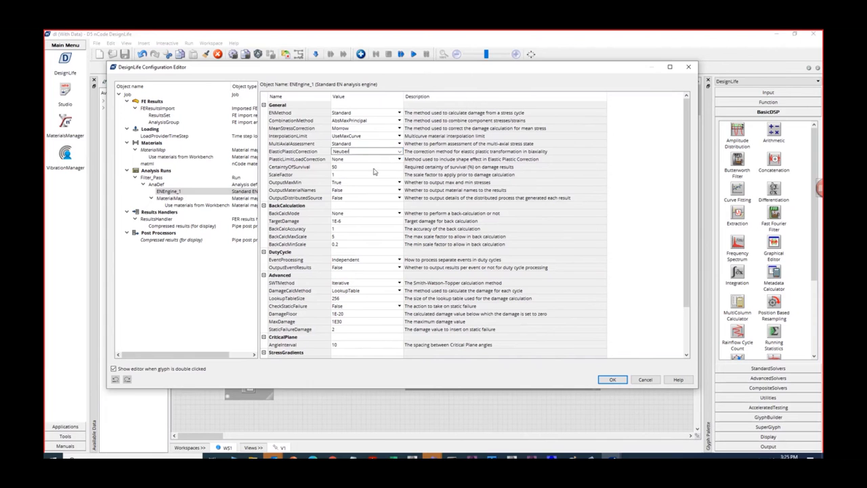
pyautogui.click(613, 380)
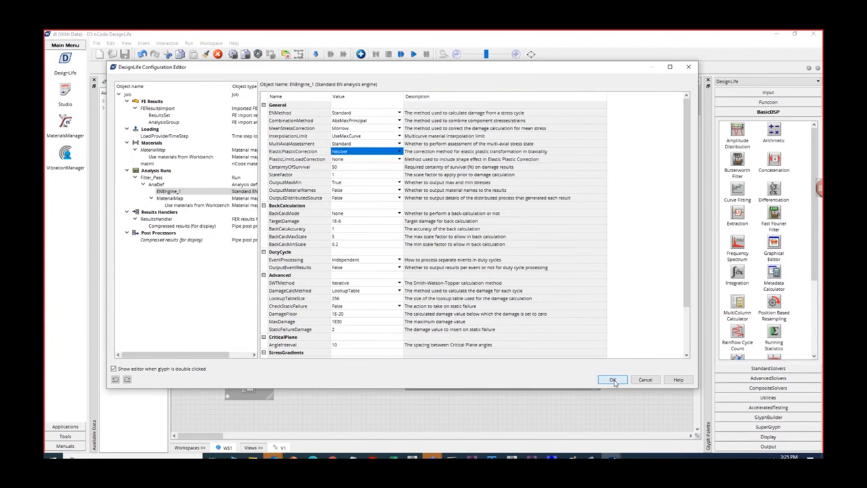
pyautogui.click(413, 53)
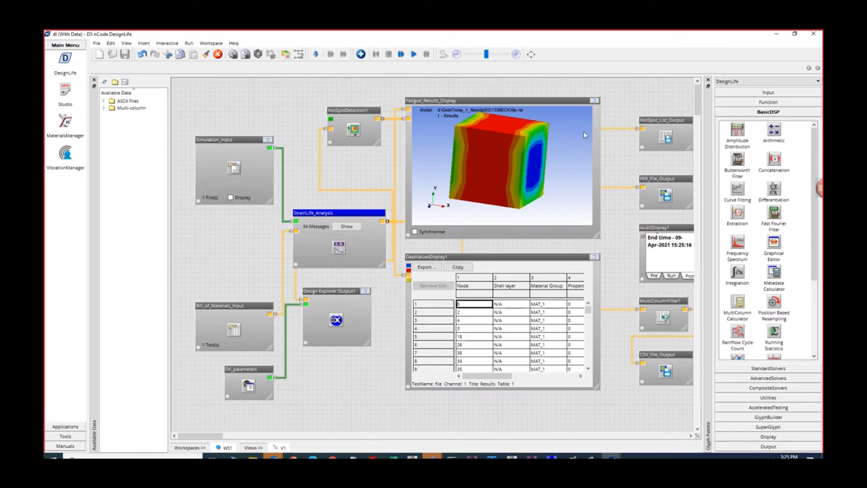
# - Maximize Fatigue_Results_Display and check the Max Stress contour on the cube along with its display properties
pyautogui.click(594, 100)
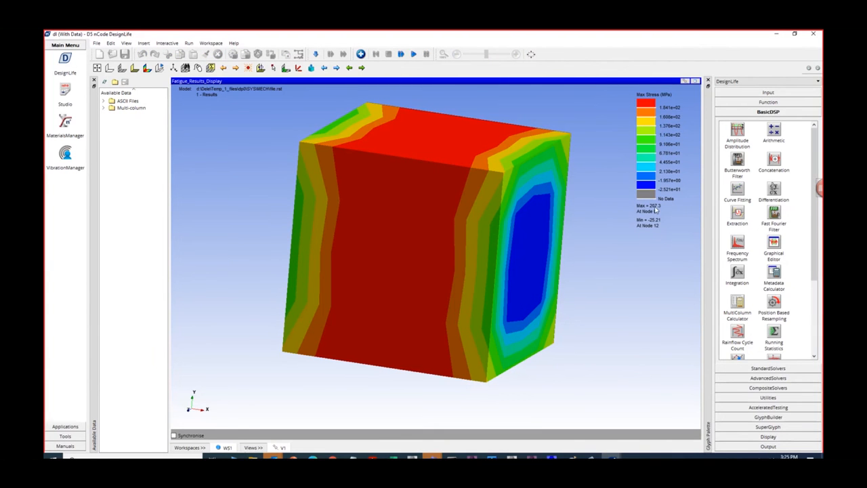
pyautogui.rightClick(588, 216)
pyautogui.click(613, 378)
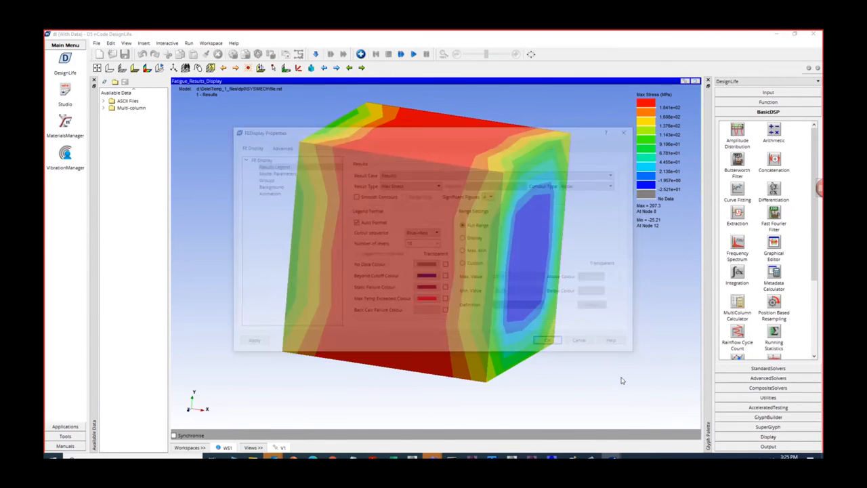
pyautogui.moveTo(489, 135); pyautogui.dragTo(465, 144)
pyautogui.click(558, 353)
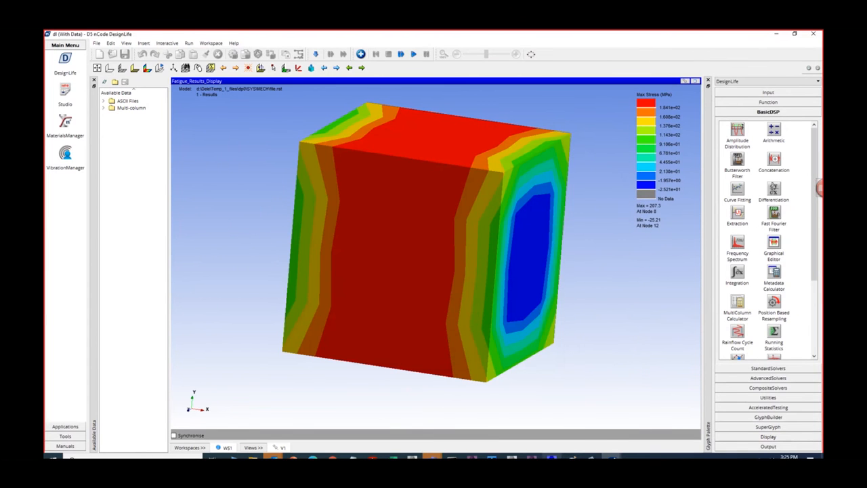
# - Compare with the cube's Equivalent Stress 2 in Mechanical, return to DesignLife and restore the results display to its normal size
pyautogui.moveTo(532, 457)
pyautogui.click(563, 432)
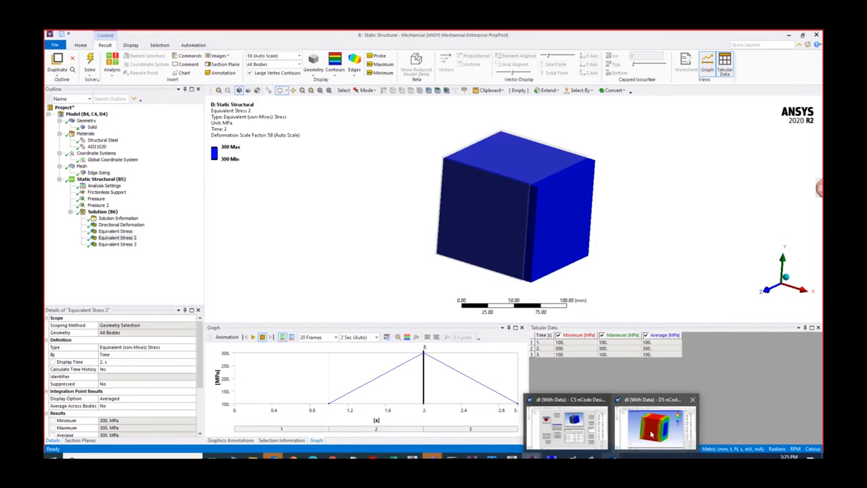
pyautogui.click(654, 421)
pyautogui.click(695, 81)
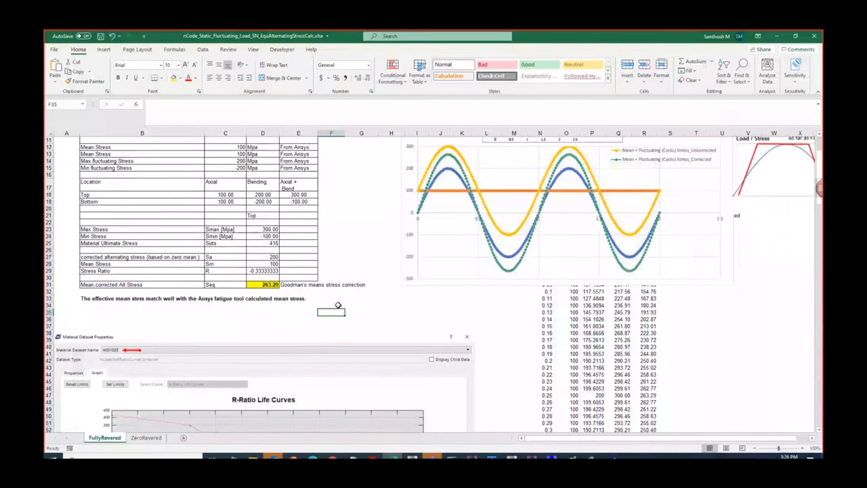
# - Examine the R-Ratio Life Curves on the FullyRevered sheet and the Goodman hand calculation on the ZeroRevered sheet
pyautogui.scroll(-9, 338, 305)
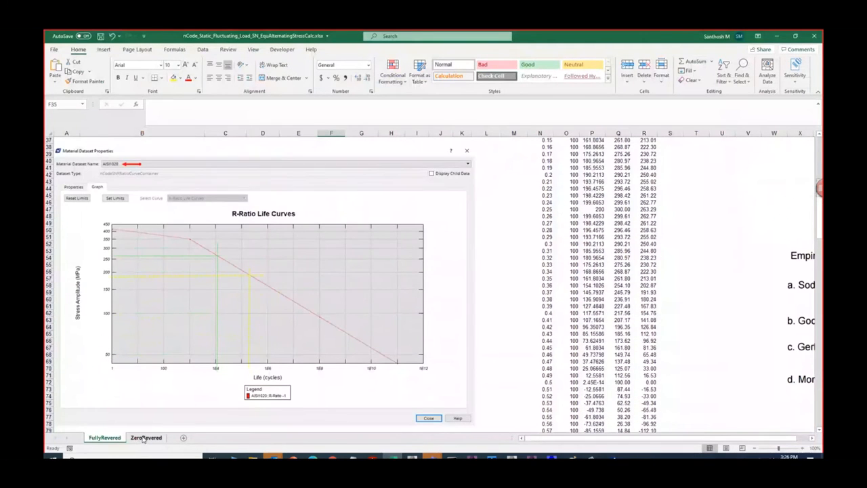
pyautogui.click(145, 437)
pyautogui.scroll(2, 470, 397)
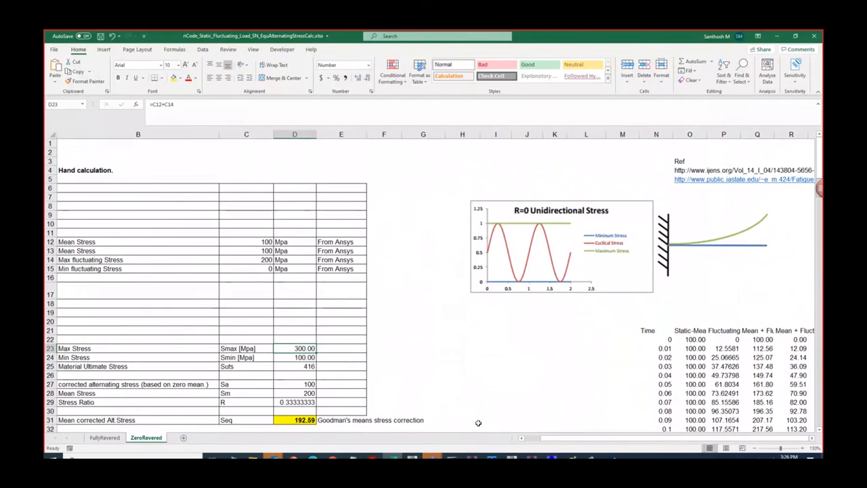
# - Switch to the StaticBoltPreload_FlucatingLoad_Fatigue_V2022R2 Workbench project, show its project schematic and open system A's geometry in SpaceClaim
pyautogui.moveTo(512, 458)
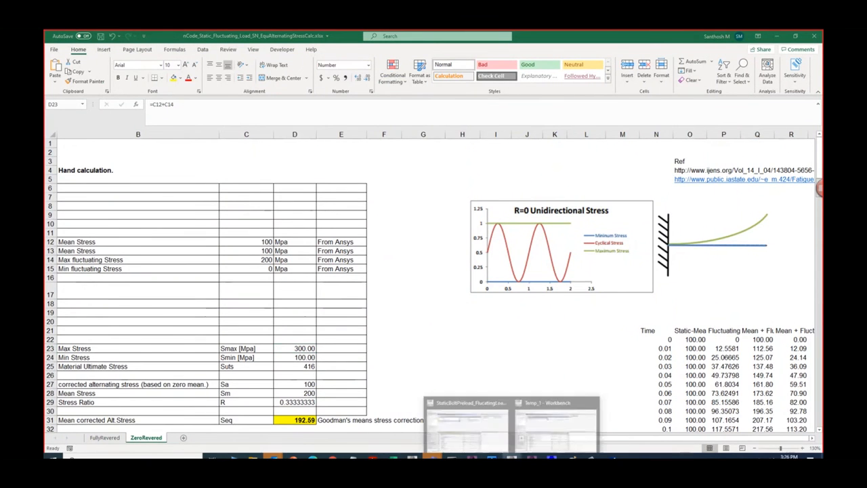
pyautogui.click(467, 423)
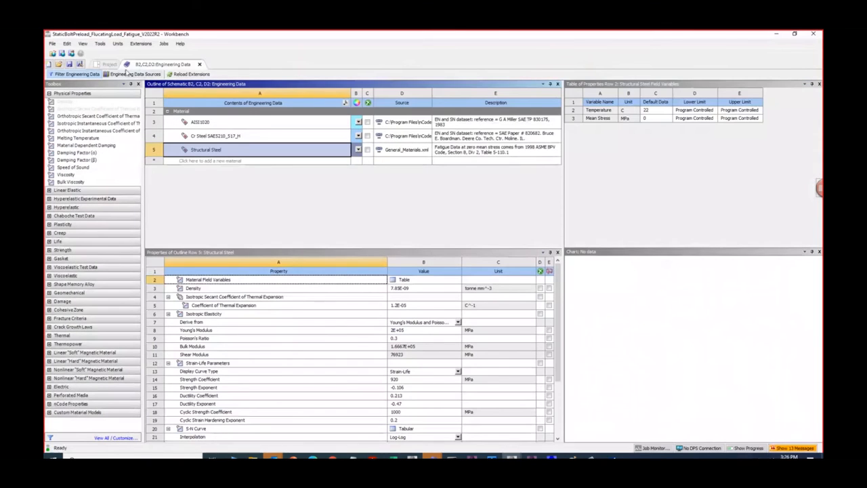
pyautogui.click(110, 64)
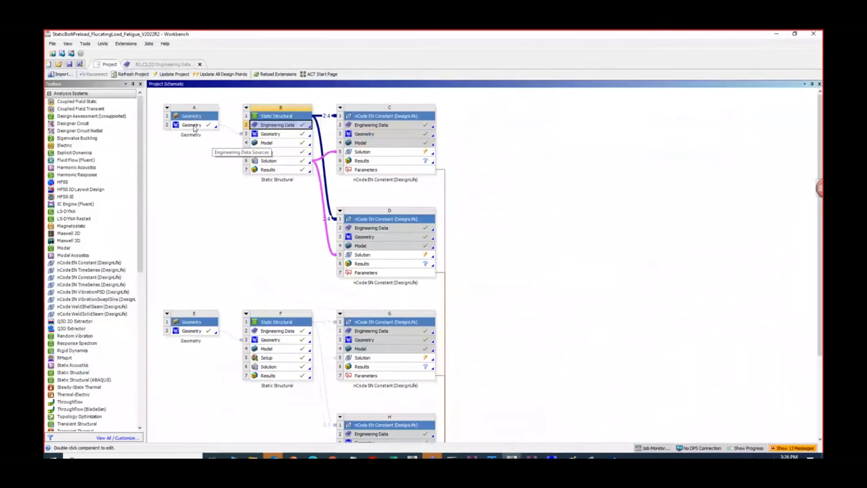
pyautogui.click(194, 127)
pyautogui.rightClick(196, 128)
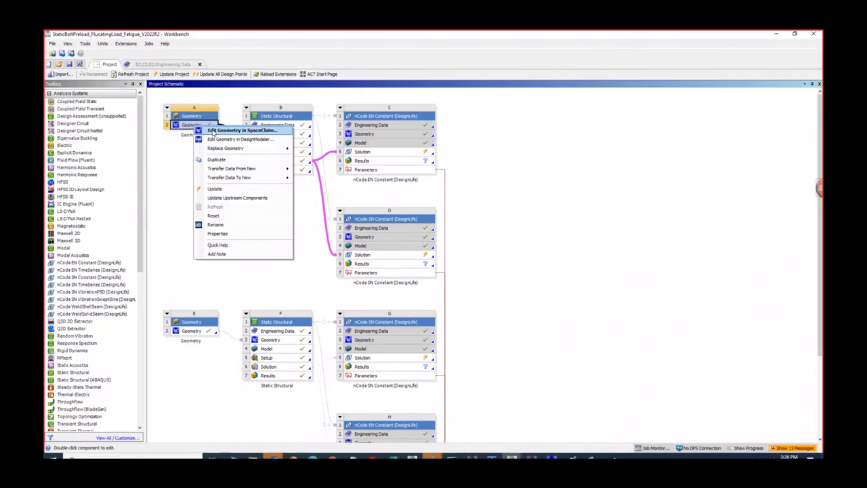
pyautogui.click(214, 131)
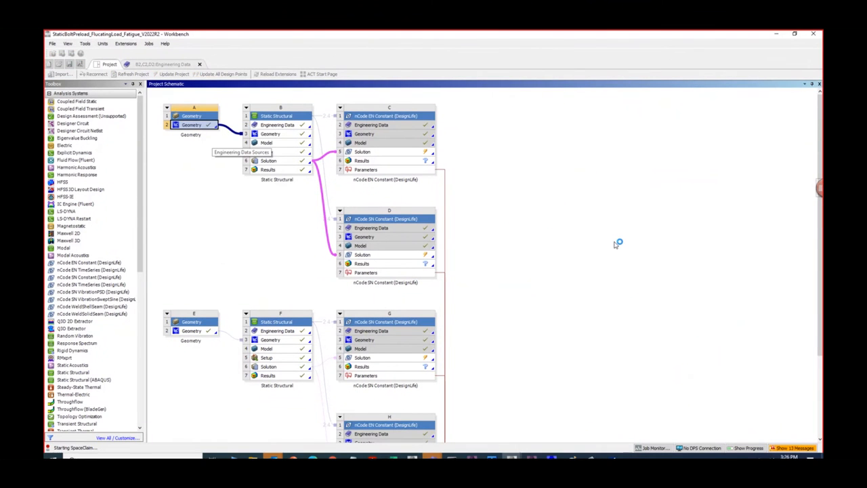
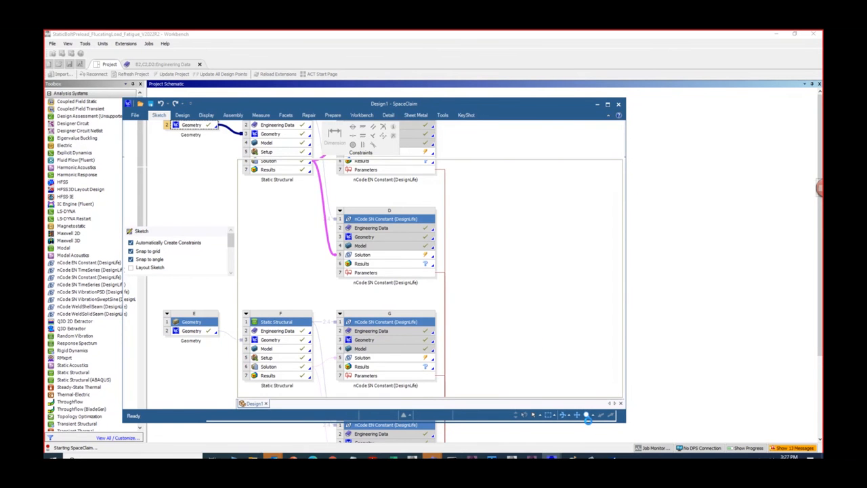
# - Switch to Paint, trace the stress cycles on the stress-time sketch in gray, undo the strokes and leave Paint
pyautogui.click(573, 458)
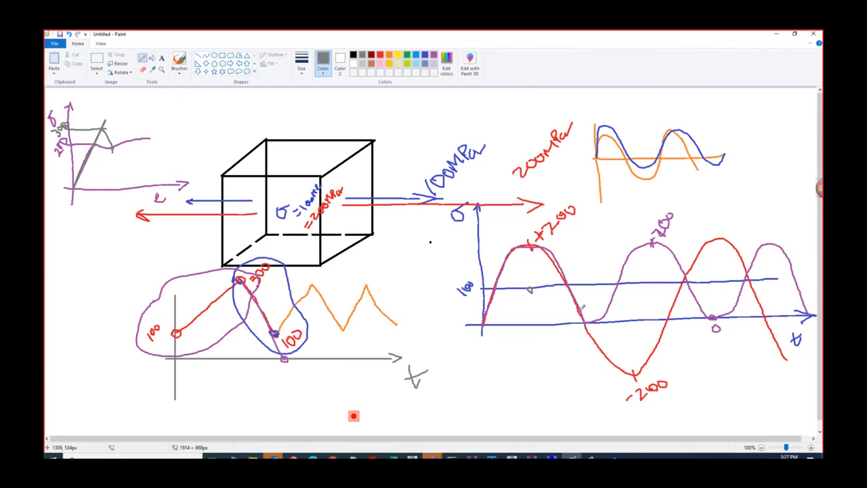
pyautogui.moveTo(482, 323)
pyautogui.mouseDown()
pyautogui.moveTo(503, 275)
pyautogui.moveTo(563, 271)
pyautogui.moveTo(592, 319)
pyautogui.mouseUp()
pyautogui.moveTo(592, 319); pyautogui.dragTo(710, 314)
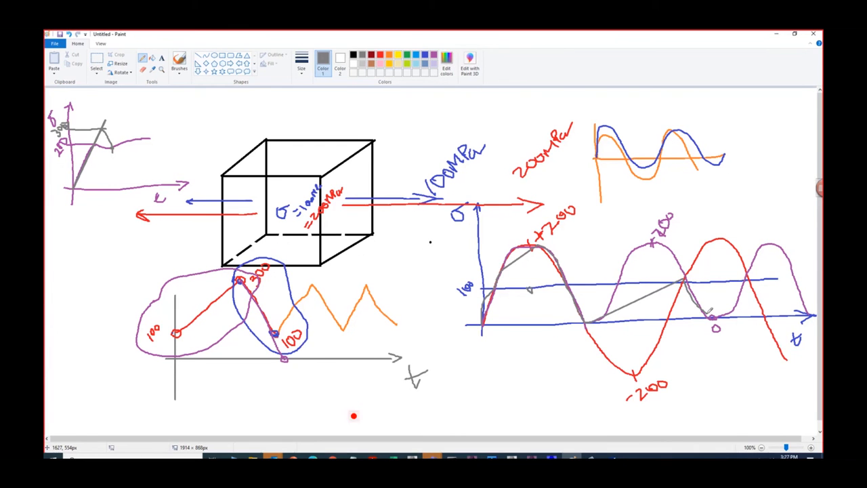
pyautogui.hotkey('ctrl', 'z')
pyautogui.hotkey('ctrl', 'z')
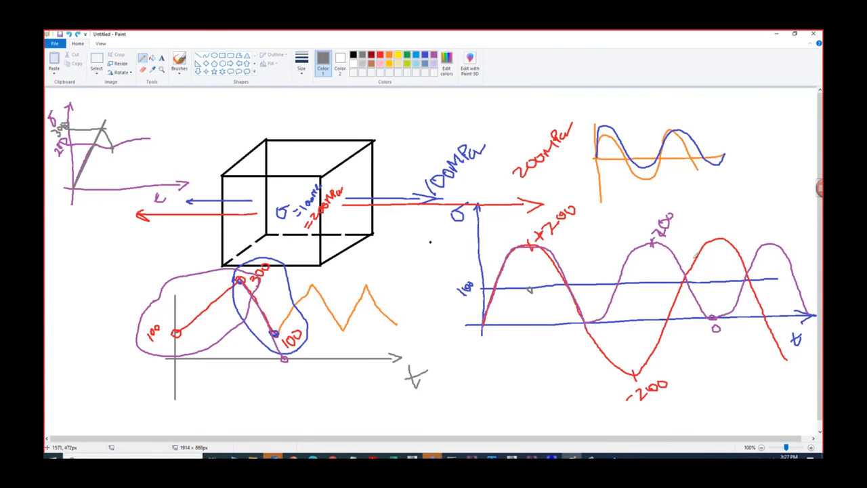
pyautogui.click(776, 34)
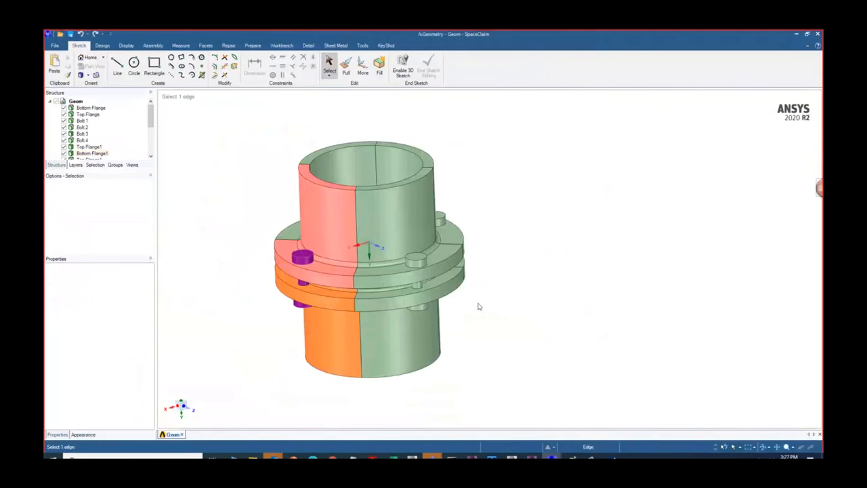
# - Examine the bolted flange assembly in SpaceClaim from several angles, close up on the bolts and the colored pipe sector
pyautogui.moveTo(478, 304); pyautogui.dragTo(558, 277, button='middle')
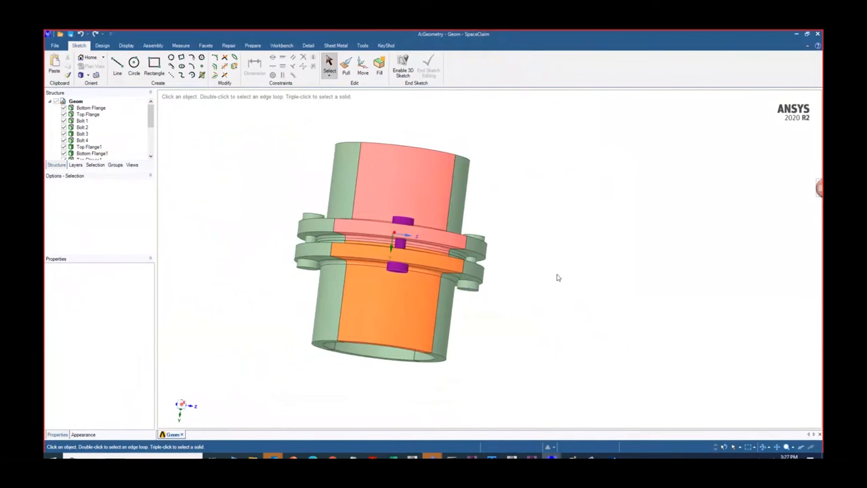
pyautogui.scroll(-3, 470, 281)
pyautogui.scroll(7, 470, 286)
pyautogui.scroll(3, 479, 291)
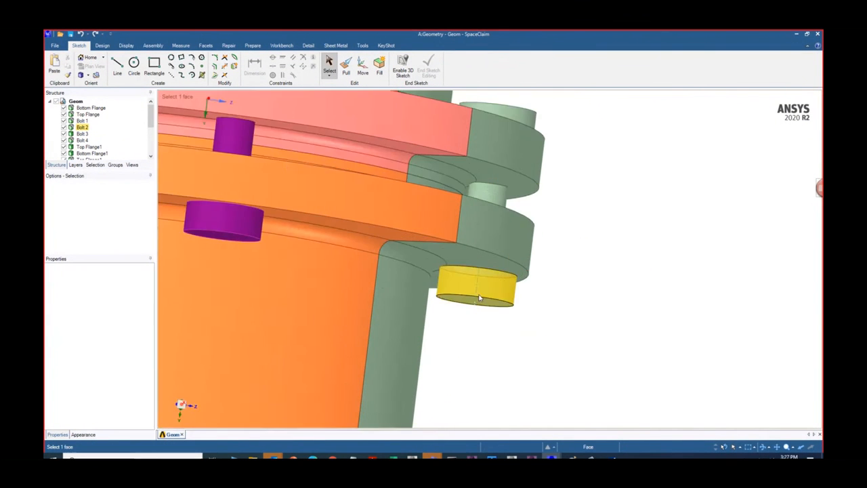
pyautogui.scroll(-5, 480, 296)
pyautogui.moveTo(481, 296); pyautogui.dragTo(467, 321, button='middle')
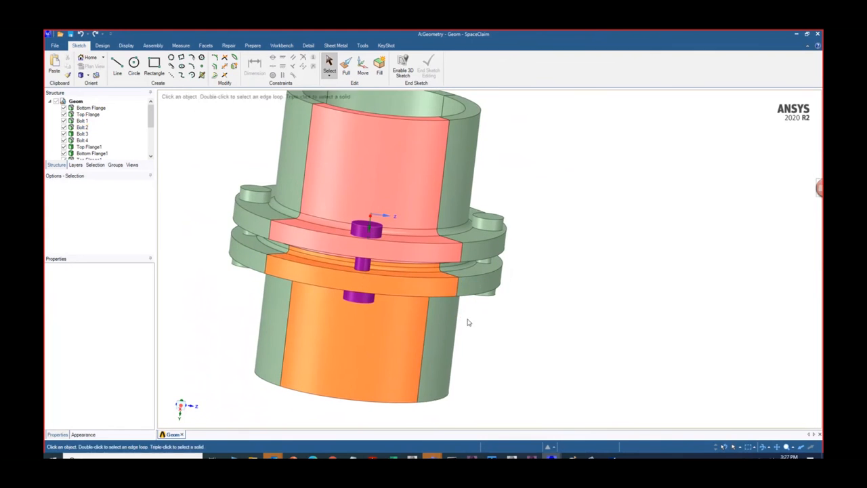
pyautogui.scroll(2, 352, 261)
pyautogui.moveTo(352, 260); pyautogui.dragTo(353, 310, button='middle')
pyautogui.scroll(4, 432, 315)
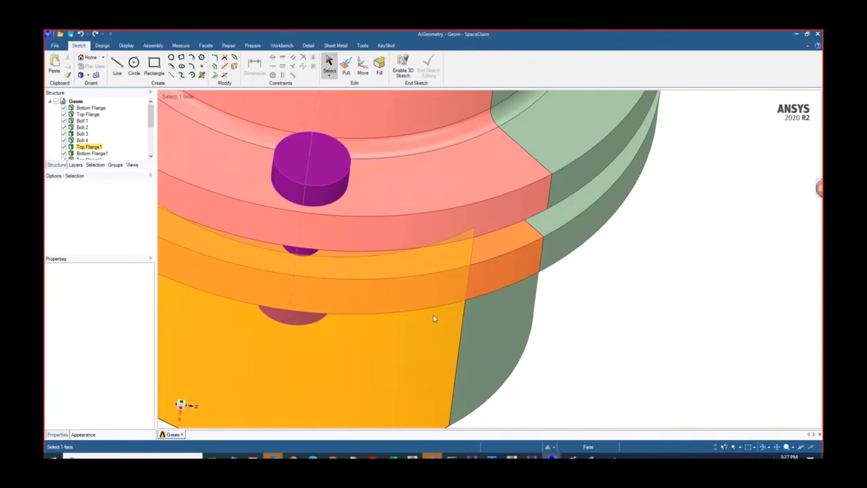
pyautogui.scroll(-6, 433, 314)
pyautogui.moveTo(433, 315); pyautogui.dragTo(413, 344, button='middle')
pyautogui.moveTo(420, 256); pyautogui.dragTo(393, 176, button='middle')
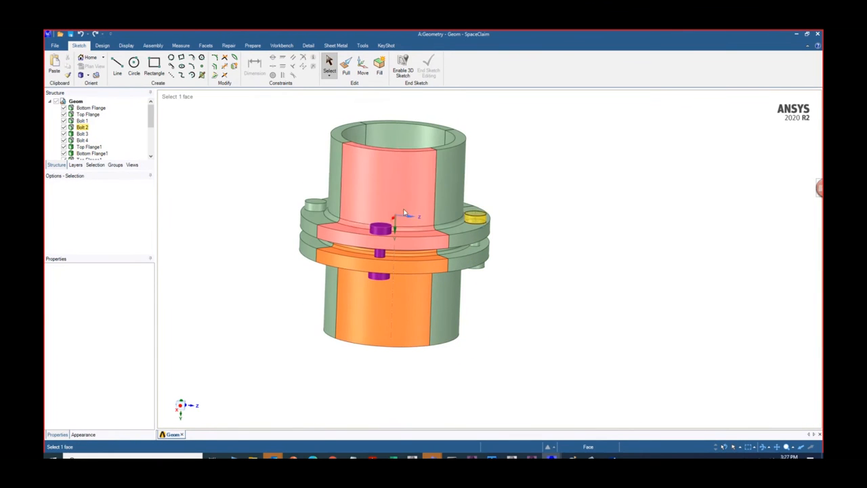
pyautogui.moveTo(384, 302); pyautogui.dragTo(435, 315, button='middle')
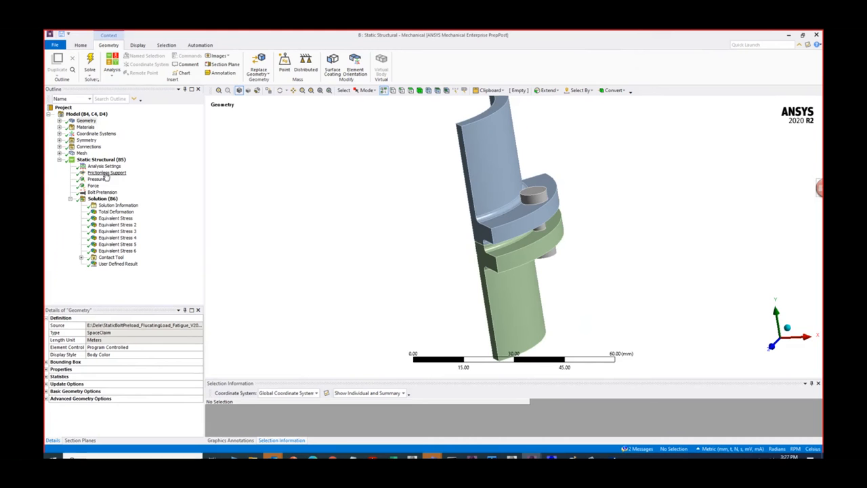
# - Inspect the Cyclic Region symmetry and its boundary faces on the flange sector in system B's Mechanical model
pyautogui.click(59, 140)
pyautogui.click(101, 146)
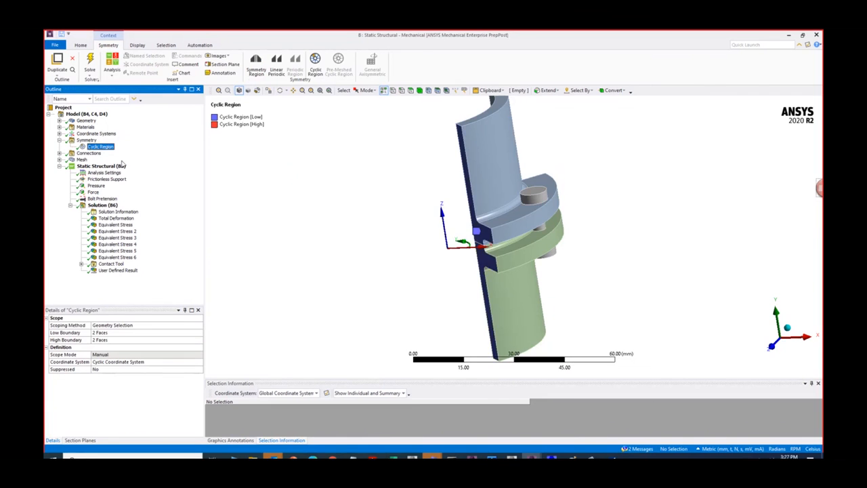
pyautogui.moveTo(313, 248); pyautogui.dragTo(384, 259, button='middle')
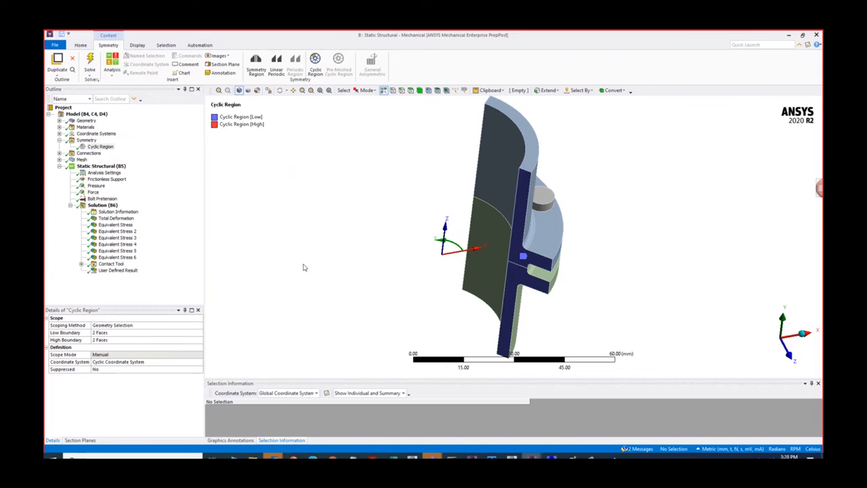
pyautogui.moveTo(309, 268); pyautogui.dragTo(249, 262, button='middle')
pyautogui.scroll(-2, 248, 271)
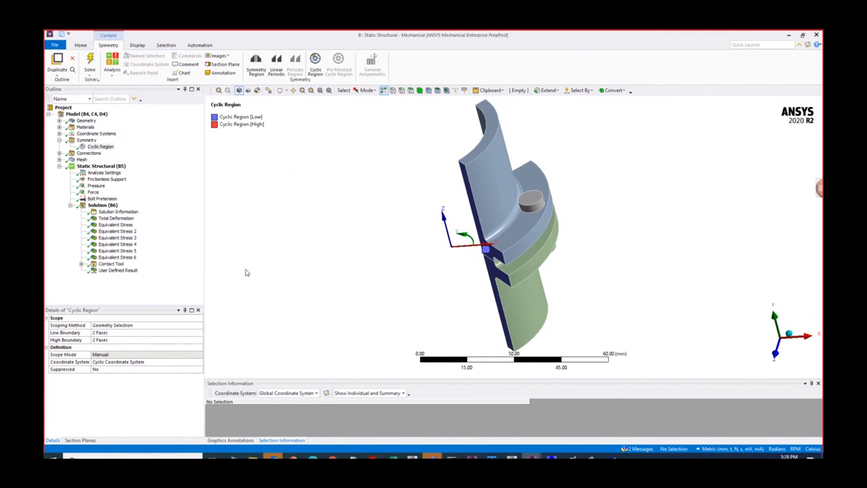
# - List the model's bodies, then switch to Workbench Engineering Data and review the AISI1020 and Cr Steel SAE5210_517_H properties
pyautogui.click(59, 121)
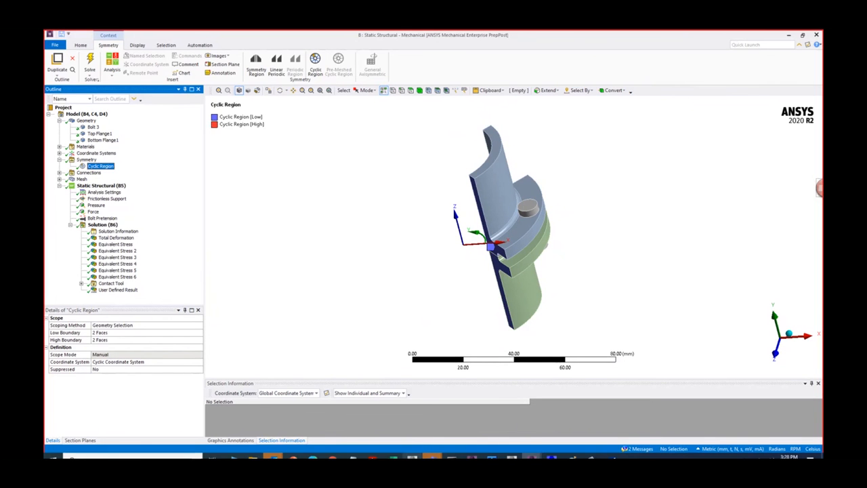
pyautogui.moveTo(472, 457)
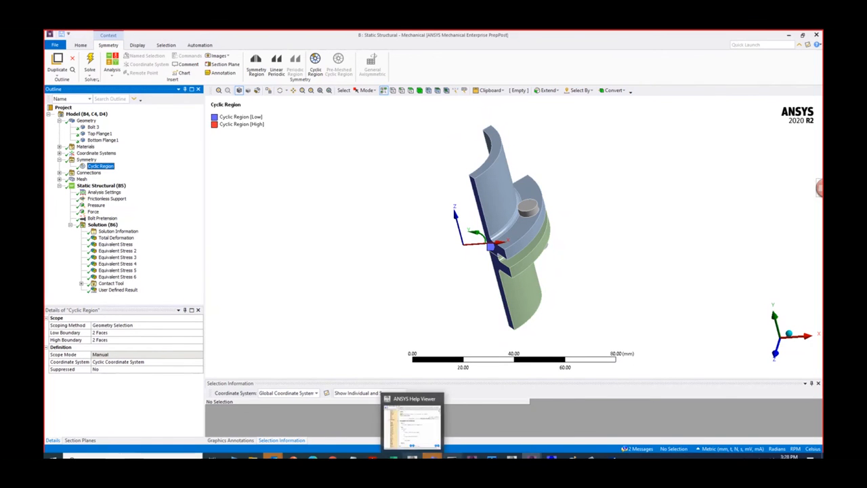
pyautogui.moveTo(512, 457)
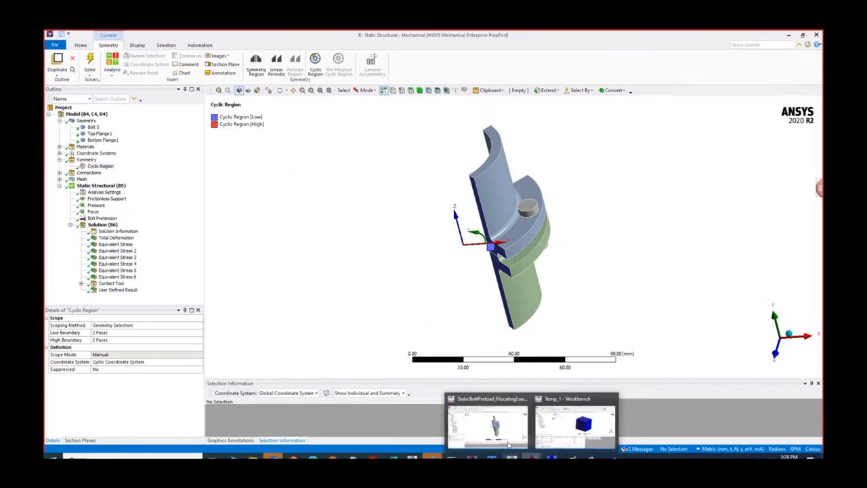
pyautogui.click(503, 431)
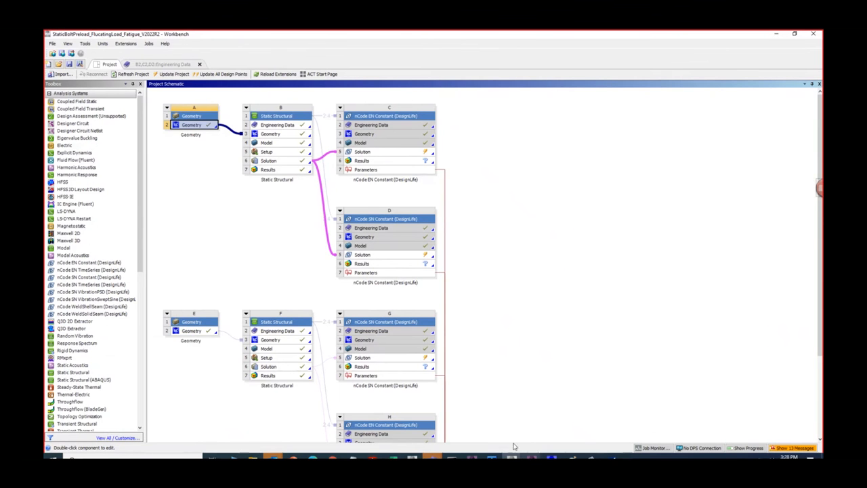
pyautogui.click(163, 64)
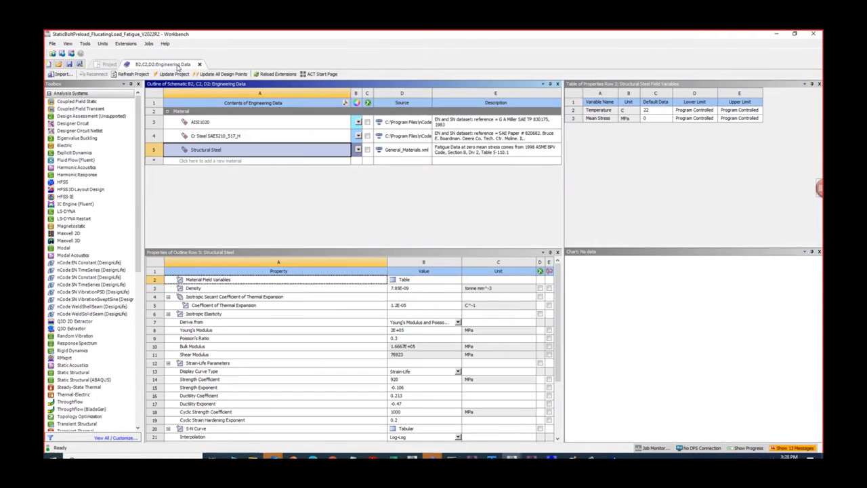
pyautogui.click(207, 124)
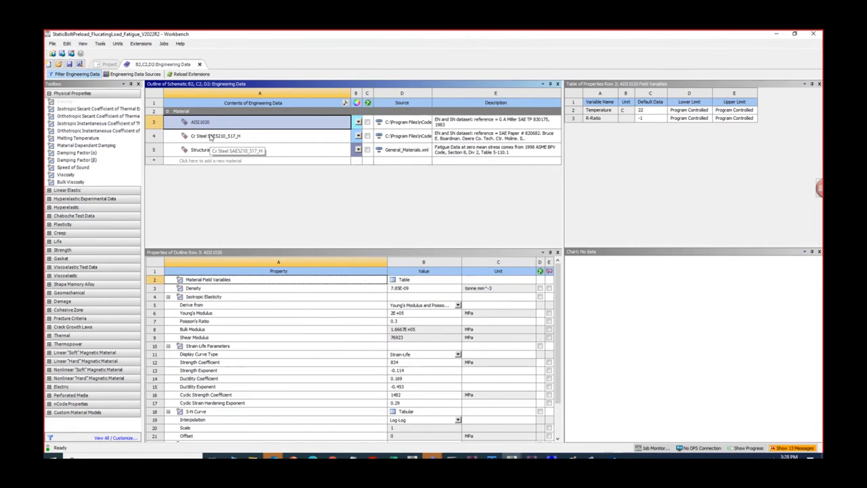
pyautogui.click(214, 137)
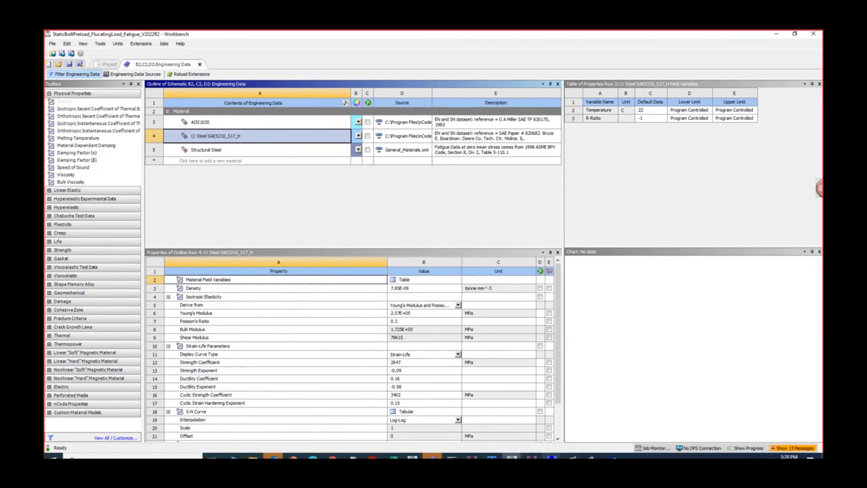
# - Return to system B's Mechanical model, check the material assignments of Bolt 3, Top Flange1 and Bottom Flange1, and inspect the Frictionless Support
pyautogui.click(531, 457)
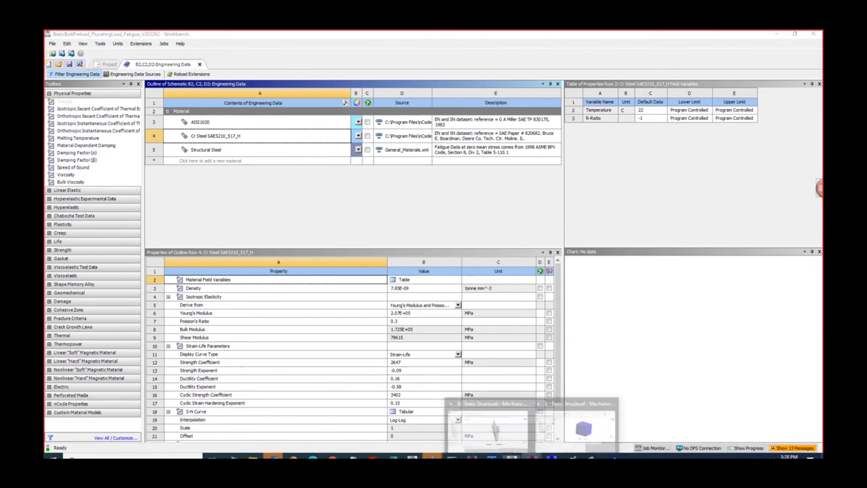
pyautogui.click(499, 431)
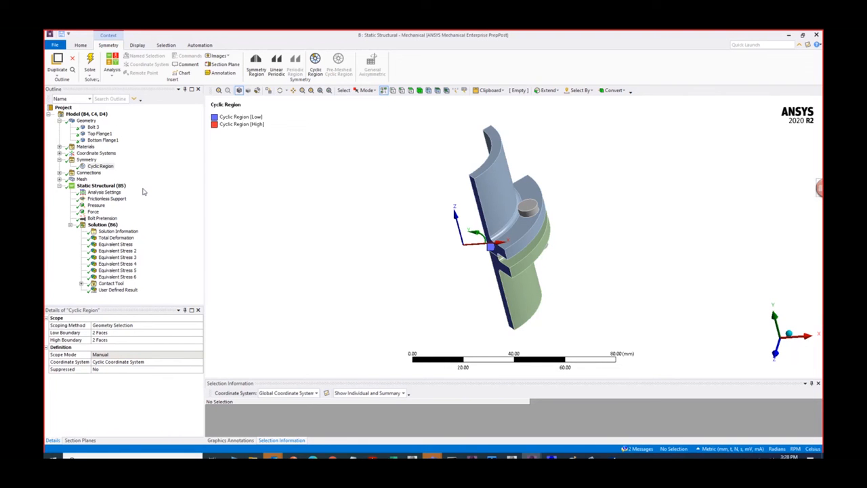
pyautogui.click(93, 127)
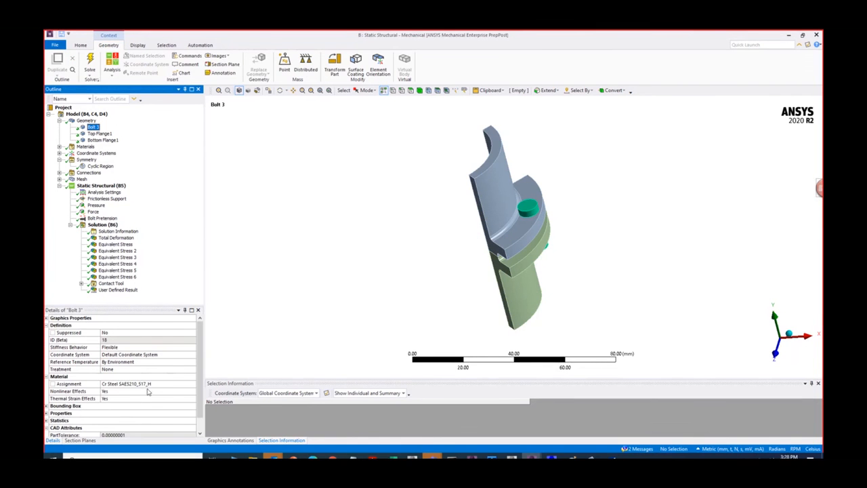
pyautogui.click(154, 385)
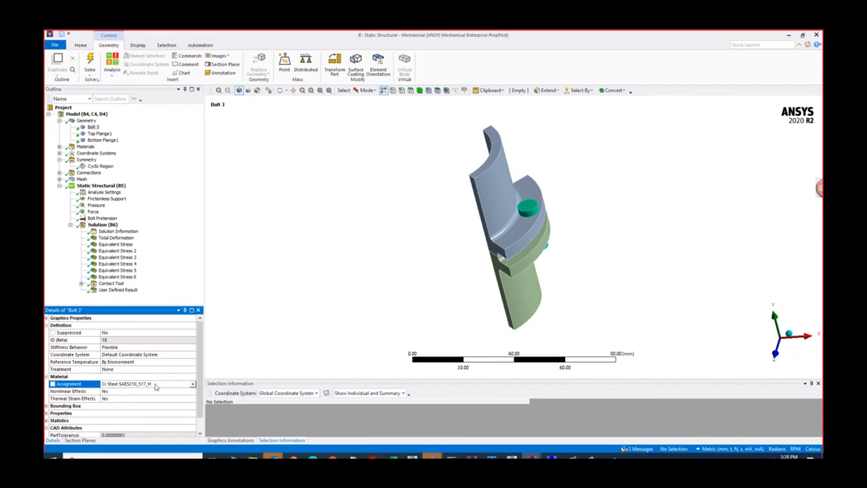
pyautogui.click(100, 134)
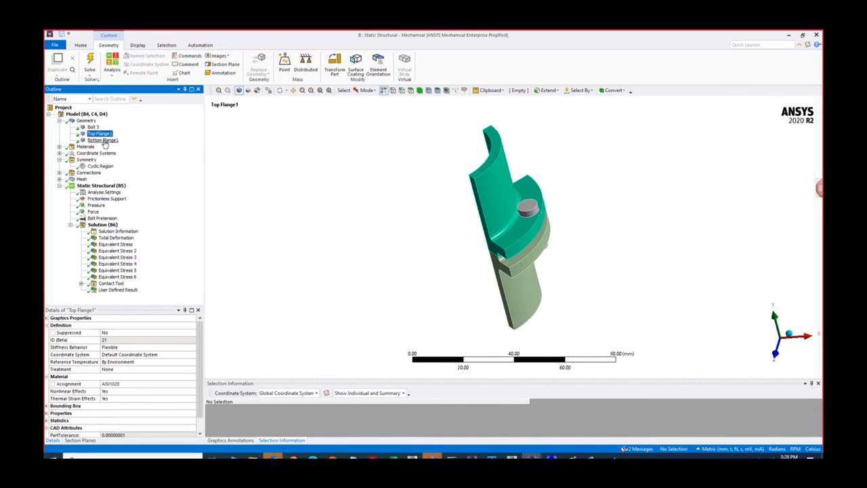
pyautogui.click(123, 384)
pyautogui.click(109, 141)
pyautogui.moveTo(369, 239); pyautogui.dragTo(388, 300, button='middle')
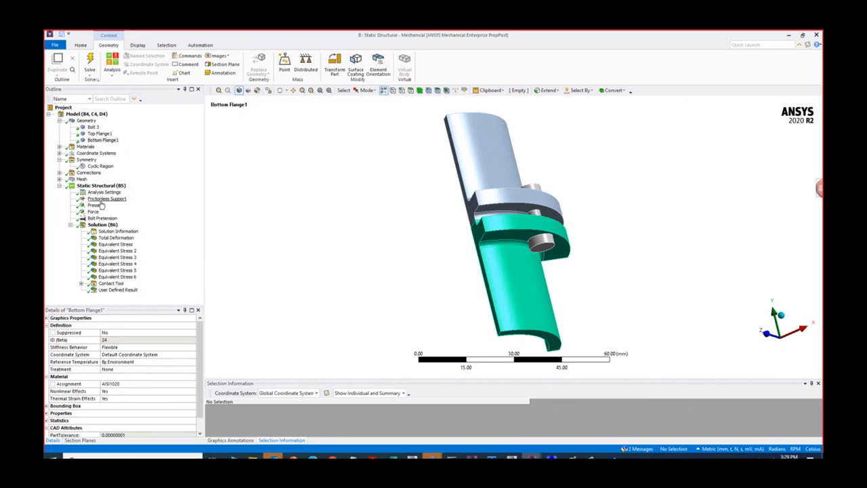
pyautogui.click(107, 198)
pyautogui.moveTo(361, 300); pyautogui.dragTo(401, 348, button='middle')
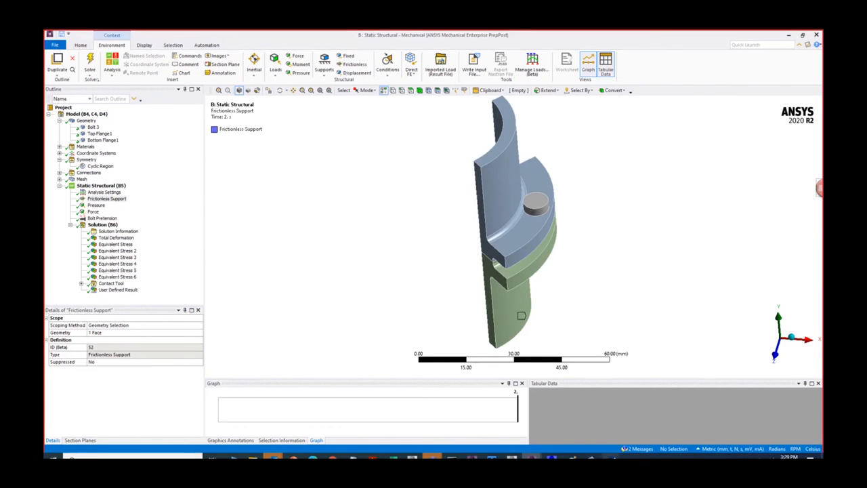
# - Switch to Paint, clear the whole drawing and draw a long horizontal gray rectangle representing the pipe
pyautogui.click(571, 456)
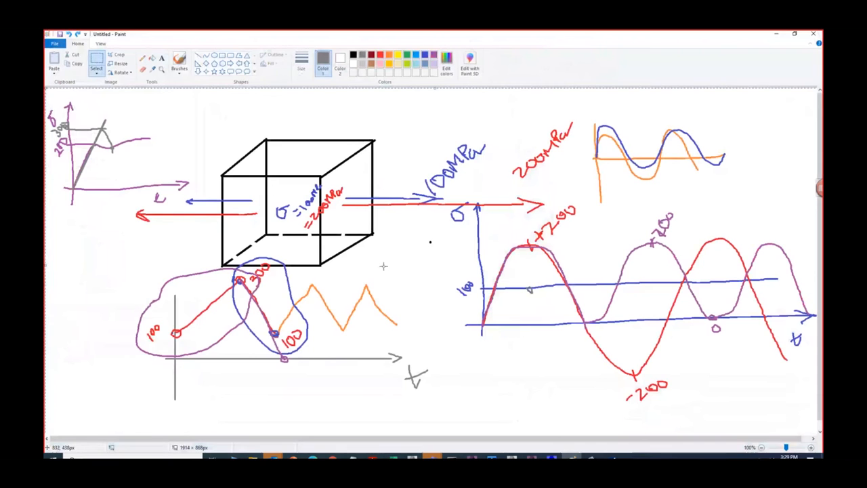
pyautogui.hotkey('ctrl', 'a')
pyautogui.press('Delete')
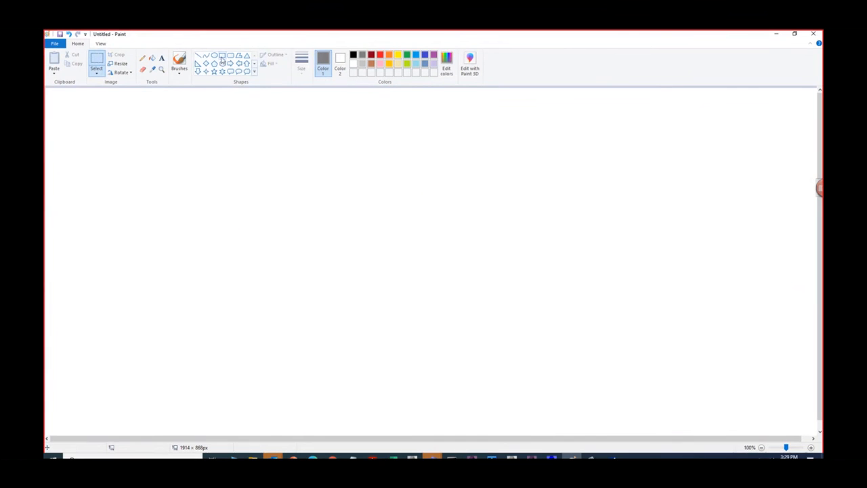
pyautogui.click(222, 56)
pyautogui.moveTo(149, 214); pyautogui.dragTo(686, 279)
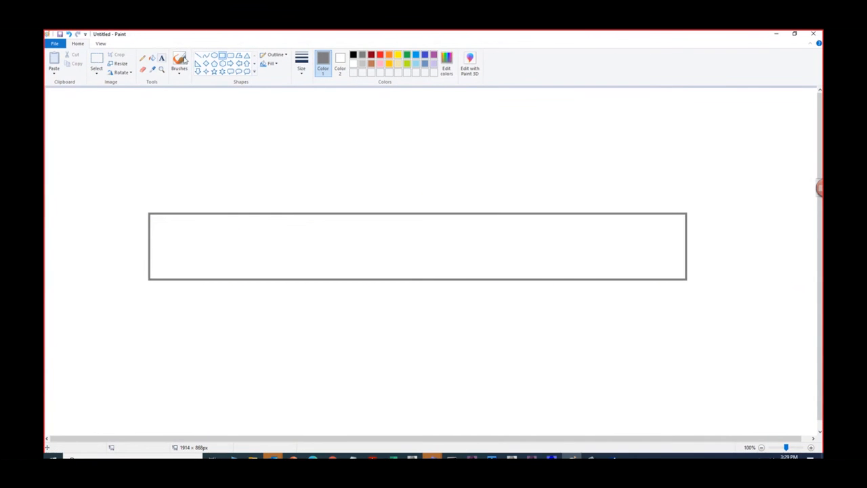
# - Draw two narrow upright red rectangles side by side across the pipe to represent the flanges
pyautogui.moveTo(340, 181); pyautogui.dragTo(369, 304)
pyautogui.click(380, 54)
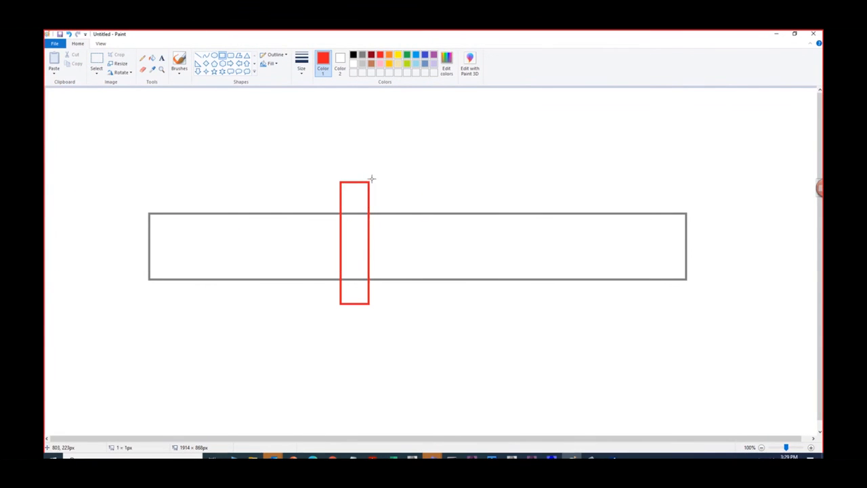
pyautogui.moveTo(372, 179)
pyautogui.mouseDown()
pyautogui.moveTo(387, 304)
pyautogui.moveTo(395, 305)
pyautogui.mouseUp()
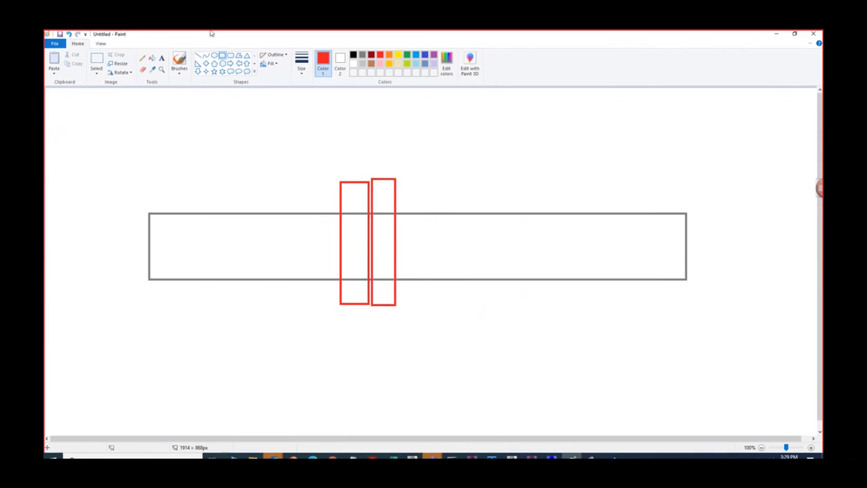
# - Draw two black horizontal pencil lines across both flanges, one above and one below the pipe, as bolts
pyautogui.click(143, 58)
pyautogui.click(353, 55)
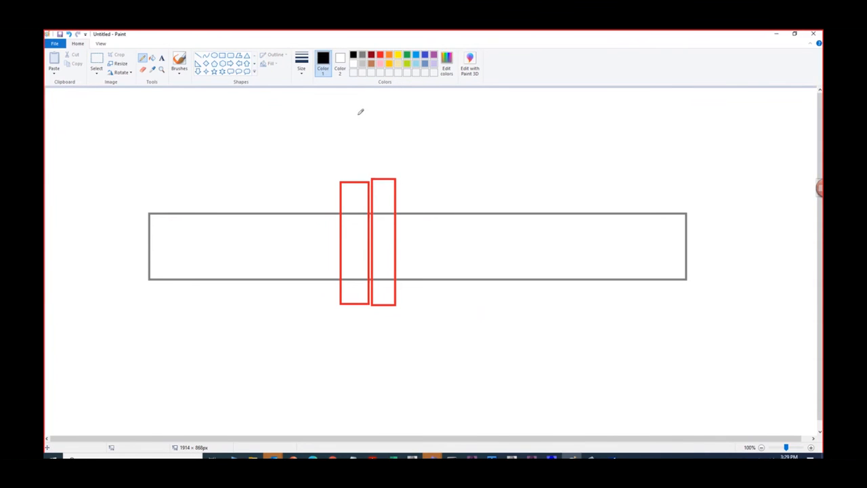
pyautogui.moveTo(330, 195); pyautogui.dragTo(404, 192)
pyautogui.moveTo(328, 295); pyautogui.dragTo(411, 294)
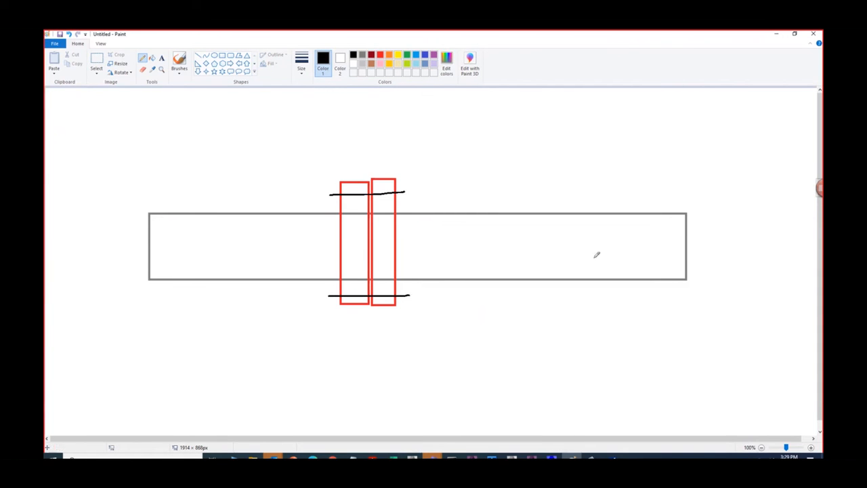
# - Draw a black axial force arrow toward the pipe's right end and pressure arrows toward its upper and lower walls
pyautogui.moveTo(586, 247); pyautogui.dragTo(681, 251)
pyautogui.moveTo(480, 233); pyautogui.dragTo(474, 219)
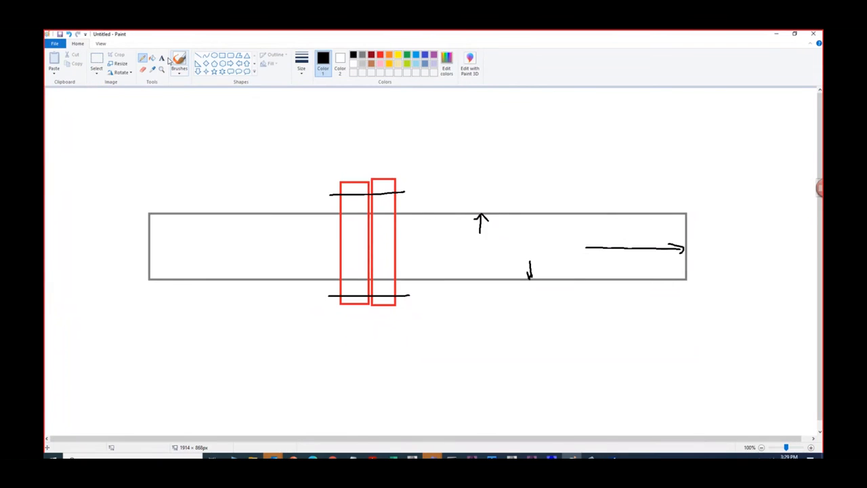
# - Draw green freehand cut lines across the pipe on both sides of the flanges, with a green axial arrow beside the right-hand cut
pyautogui.click(406, 55)
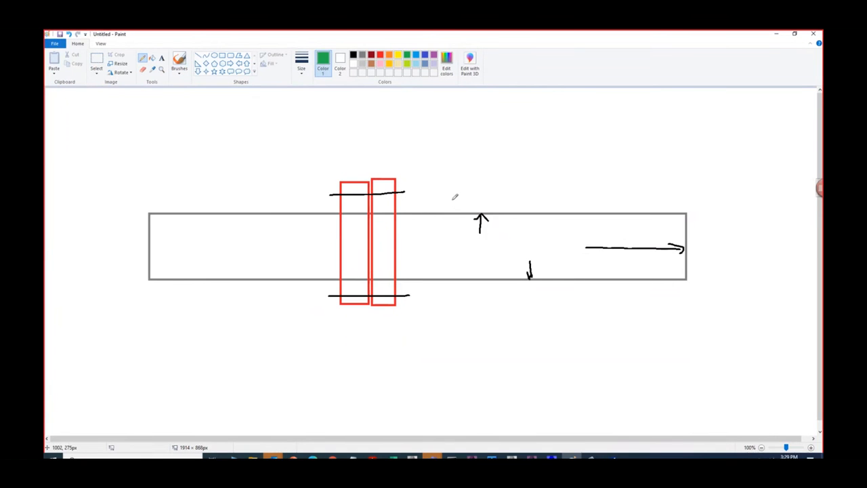
pyautogui.moveTo(449, 200); pyautogui.dragTo(459, 303)
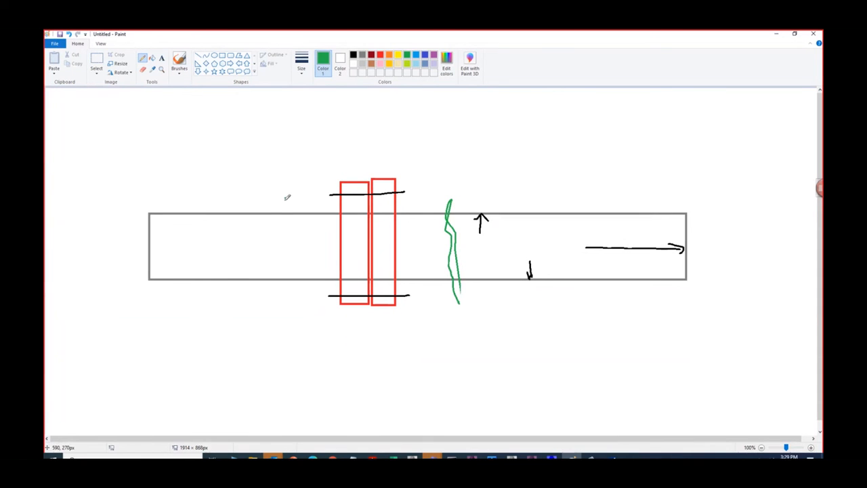
pyautogui.moveTo(286, 199); pyautogui.dragTo(281, 294)
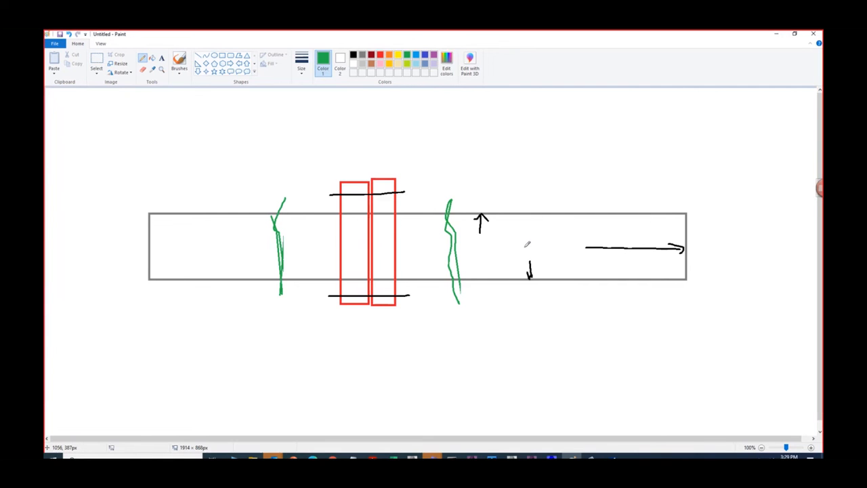
pyautogui.moveTo(466, 245)
pyautogui.mouseDown()
pyautogui.moveTo(499, 244)
pyautogui.moveTo(487, 250)
pyautogui.mouseUp()
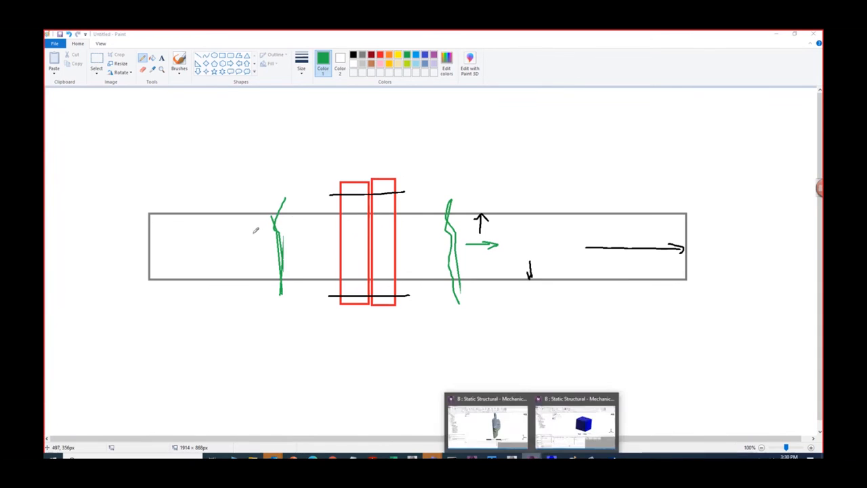
pyautogui.click(283, 226)
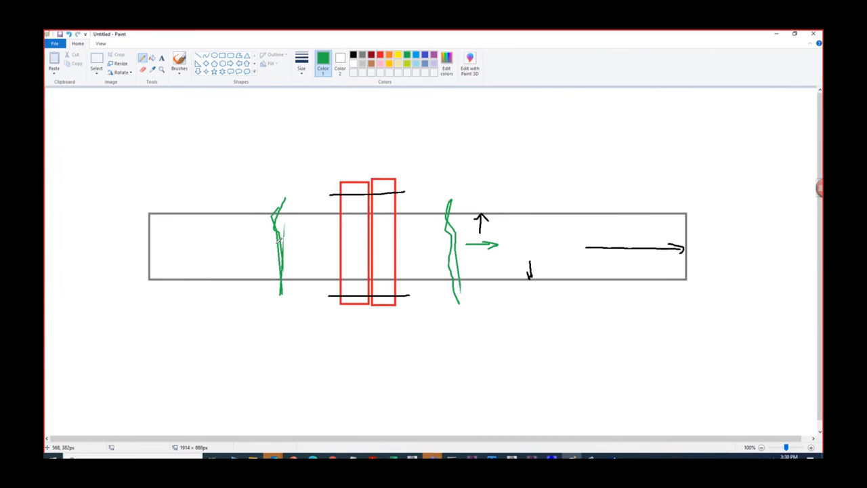
pyautogui.moveTo(278, 239); pyautogui.dragTo(283, 233)
# - Switch to the flange model in Ansys Mechanical and review the bolt pretension load and its step definitions
pyautogui.moveTo(532, 458)
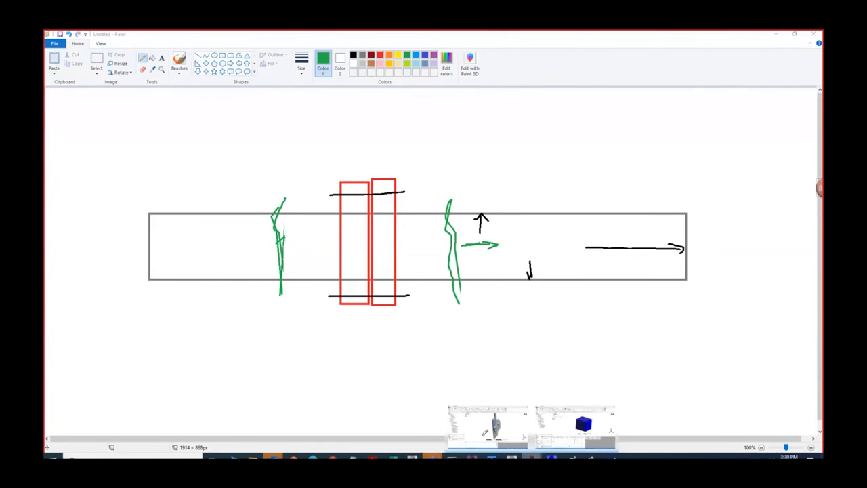
pyautogui.click(491, 421)
pyautogui.moveTo(412, 232); pyautogui.dragTo(402, 263, button='middle')
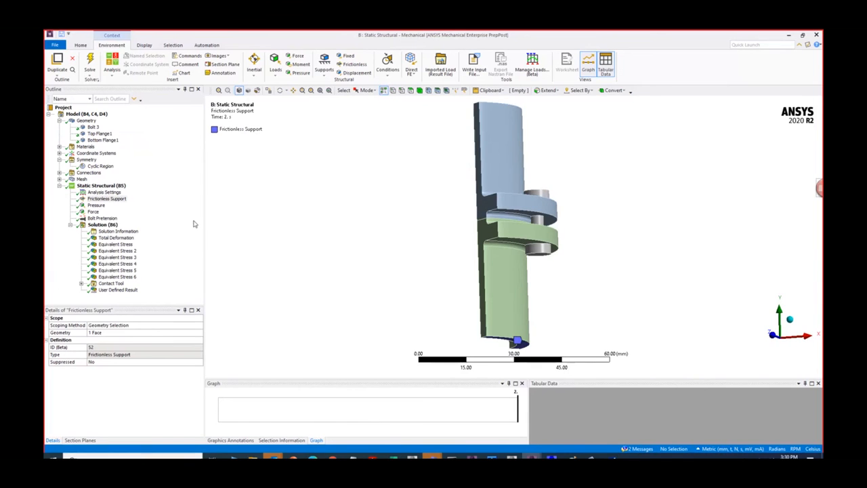
pyautogui.click(101, 218)
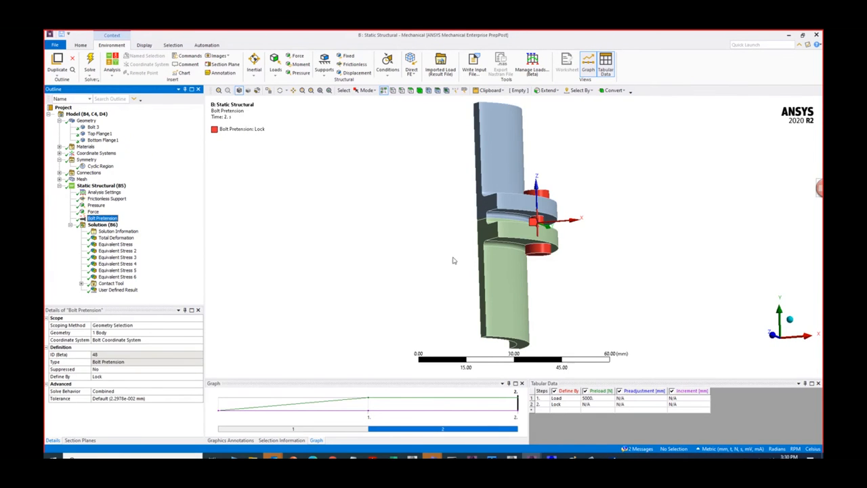
pyautogui.moveTo(454, 260); pyautogui.dragTo(430, 274, button='middle')
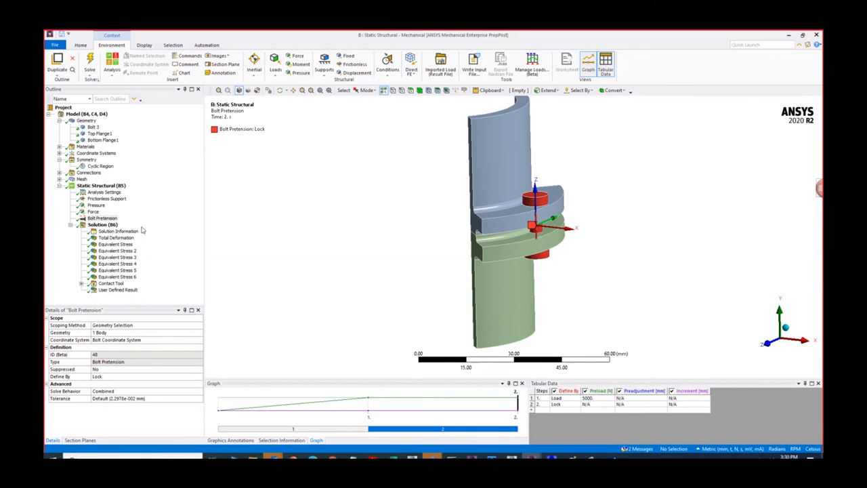
# - Review the pressure on the pipe's inner walls and the axial force on the top flange's end face
pyautogui.click(95, 205)
pyautogui.moveTo(384, 271); pyautogui.dragTo(578, 255, button='middle')
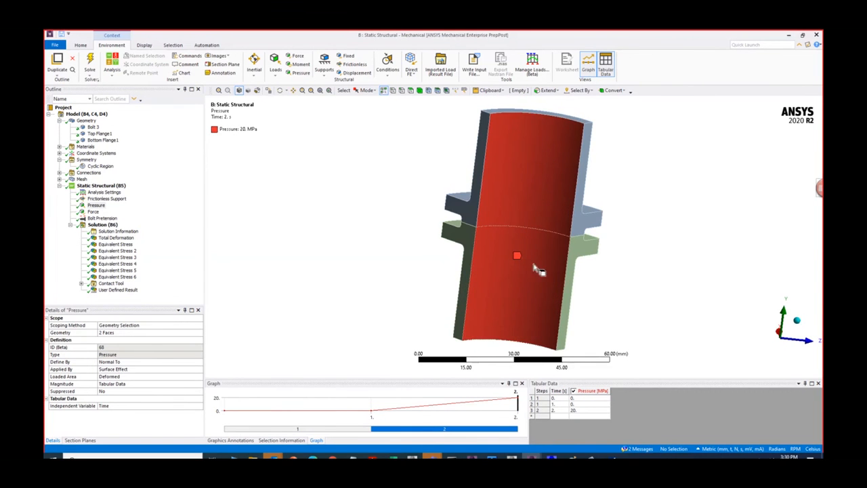
pyautogui.click(93, 211)
pyautogui.moveTo(459, 157); pyautogui.dragTo(514, 176, button='middle')
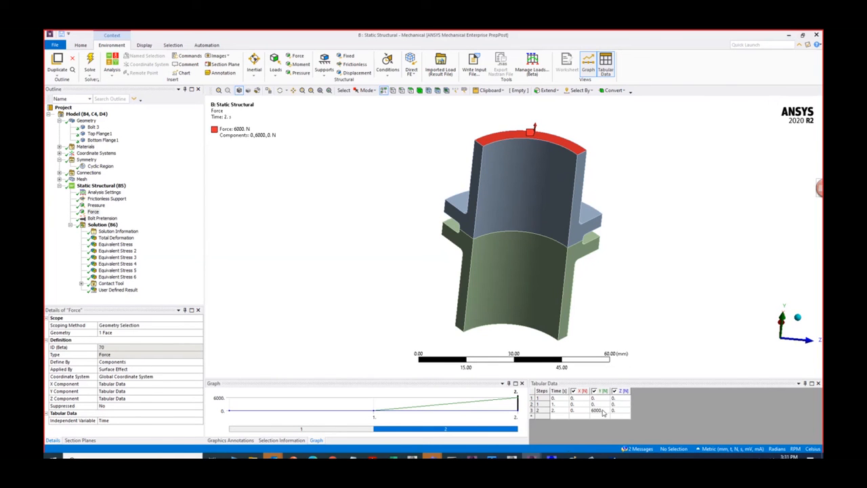
# - Compare how the bolt pretension, pressure and force are applied over the two load steps in the analysis settings
pyautogui.click(101, 218)
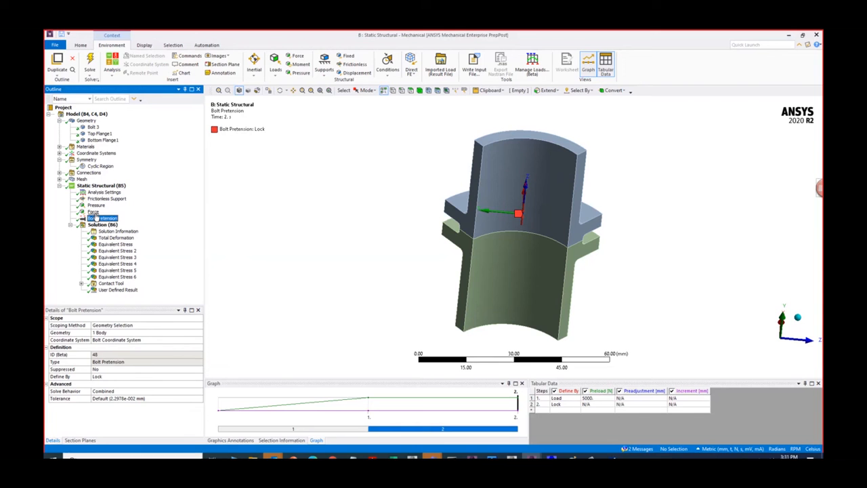
pyautogui.press('Up')
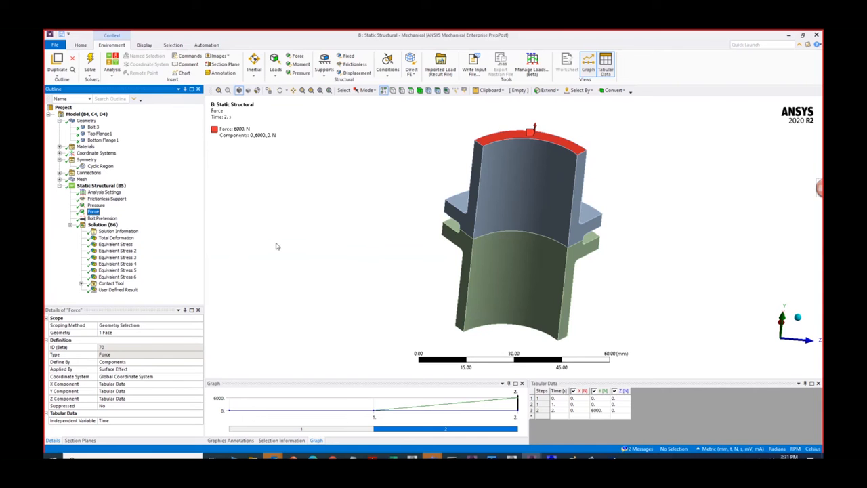
pyautogui.click(108, 193)
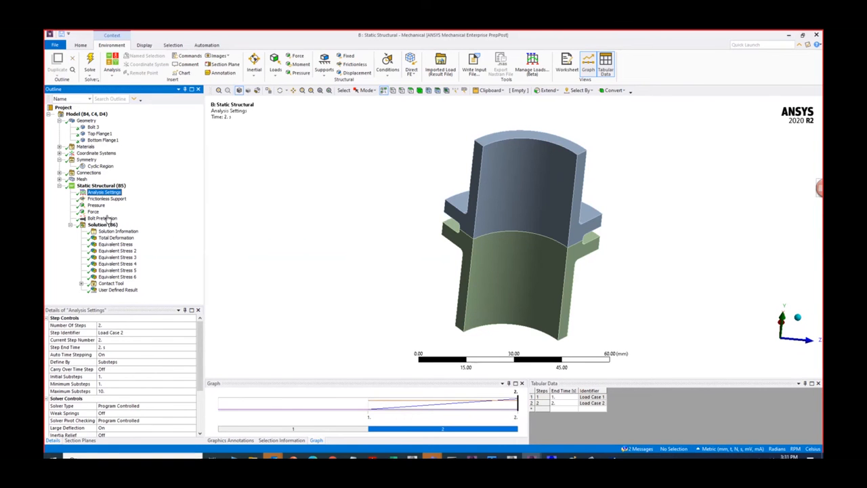
pyautogui.click(96, 205)
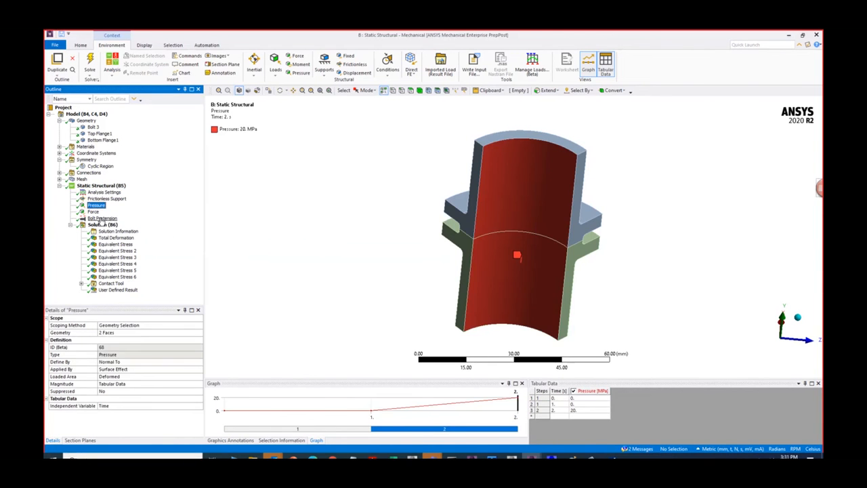
pyautogui.click(101, 218)
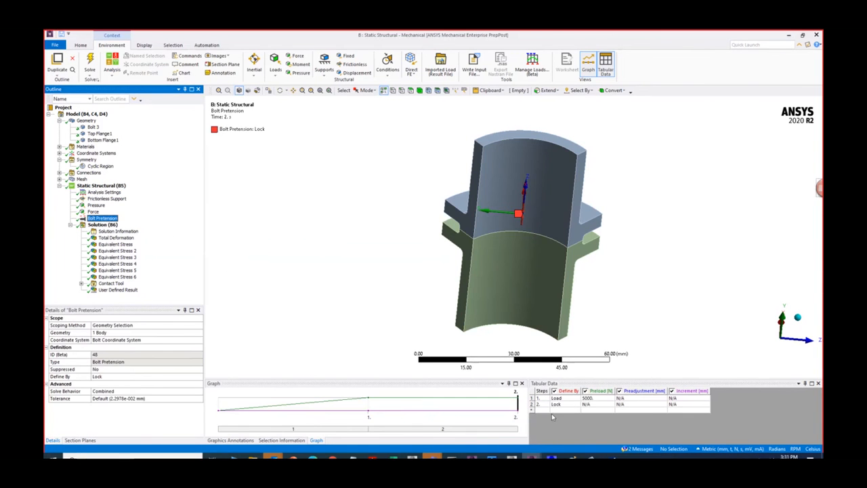
pyautogui.click(96, 205)
pyautogui.keyDown('ctrl'); pyautogui.click(93, 212); pyautogui.keyUp('ctrl')
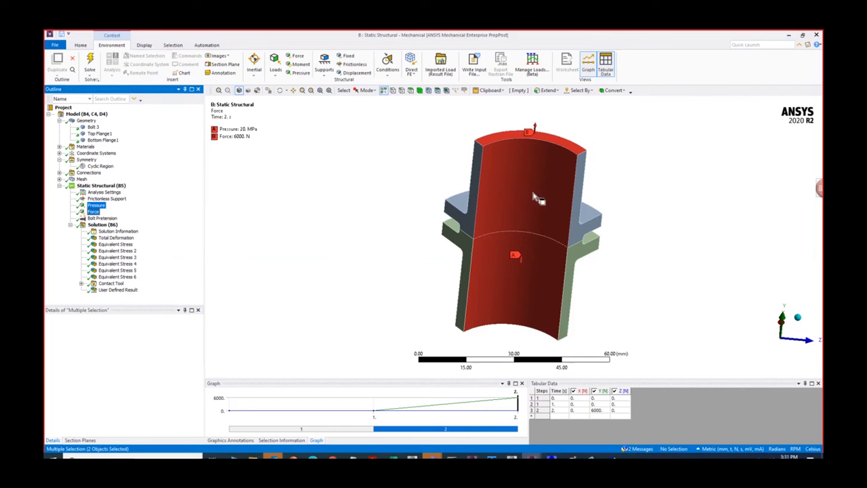
pyautogui.click(99, 206)
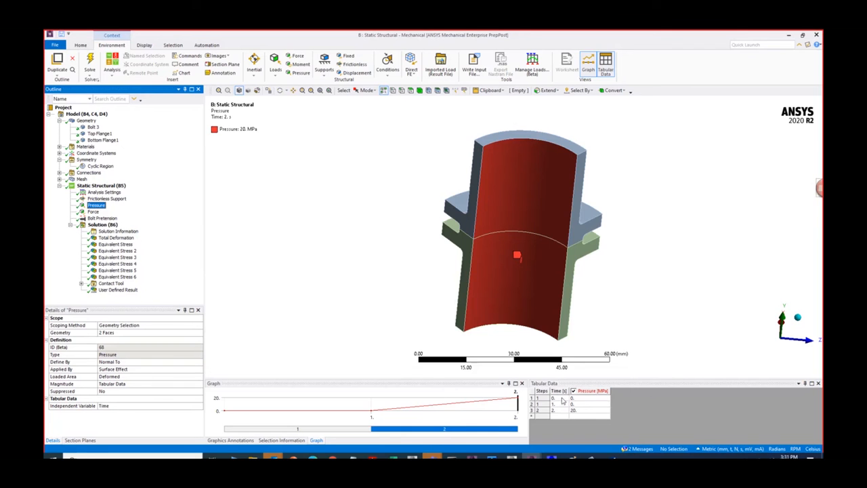
pyautogui.click(92, 212)
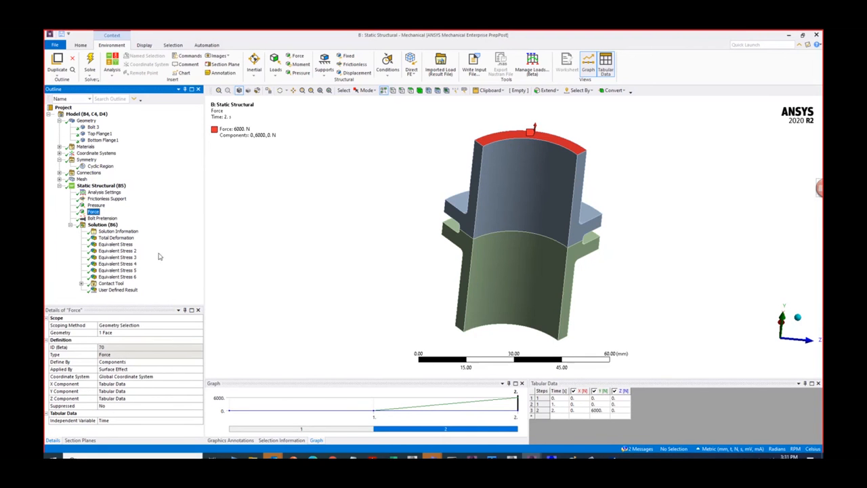
# - Examine the total deformation and the equivalent stress distribution over the bolted flange assembly
pyautogui.click(116, 238)
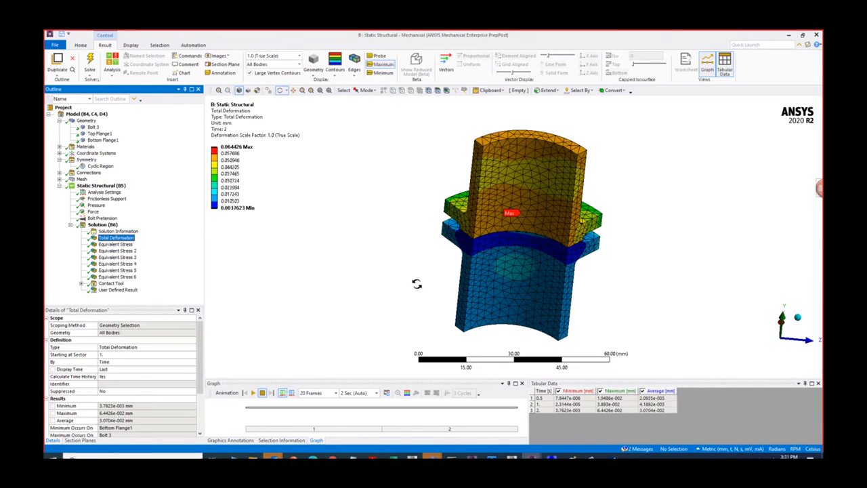
pyautogui.click(123, 246)
pyautogui.moveTo(364, 273); pyautogui.dragTo(181, 262)
pyautogui.click(118, 257)
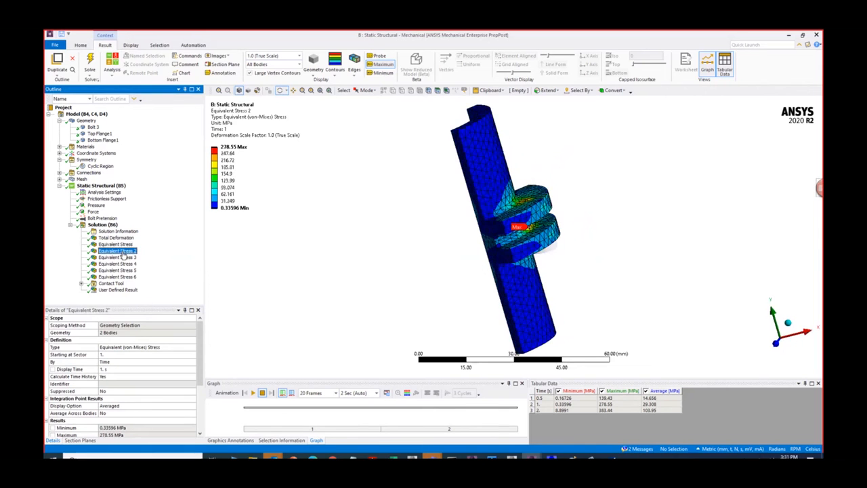
pyautogui.click(116, 244)
pyautogui.moveTo(483, 218); pyautogui.dragTo(413, 232)
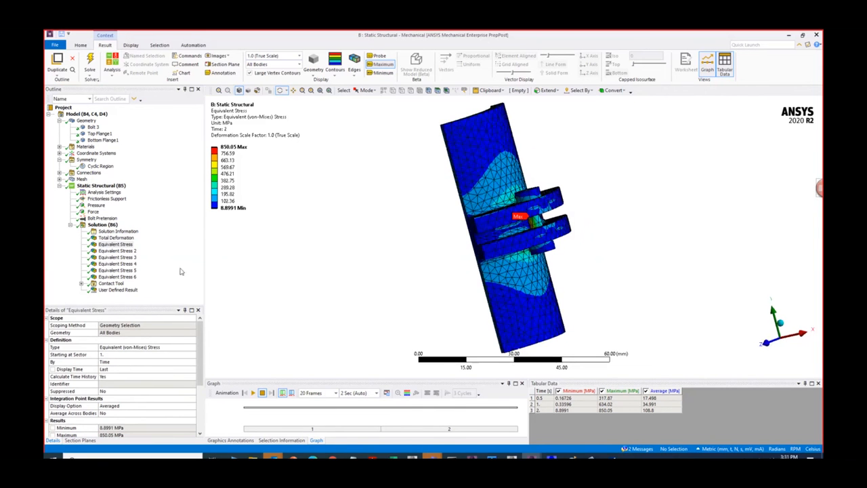
# - Examine the separate flange and bolt stress results, ending with Equivalent Stress 4 on the bolt at 1 s
pyautogui.click(118, 278)
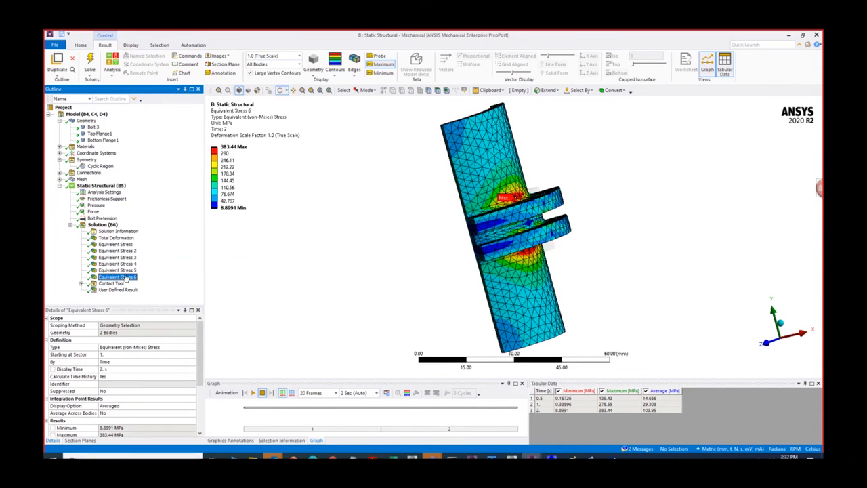
pyautogui.click(123, 271)
pyautogui.click(118, 264)
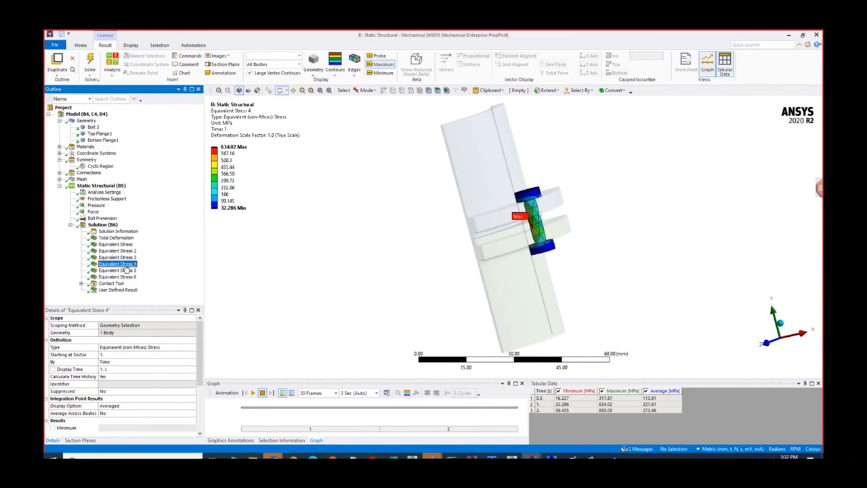
pyautogui.moveTo(419, 197); pyautogui.dragTo(555, 236)
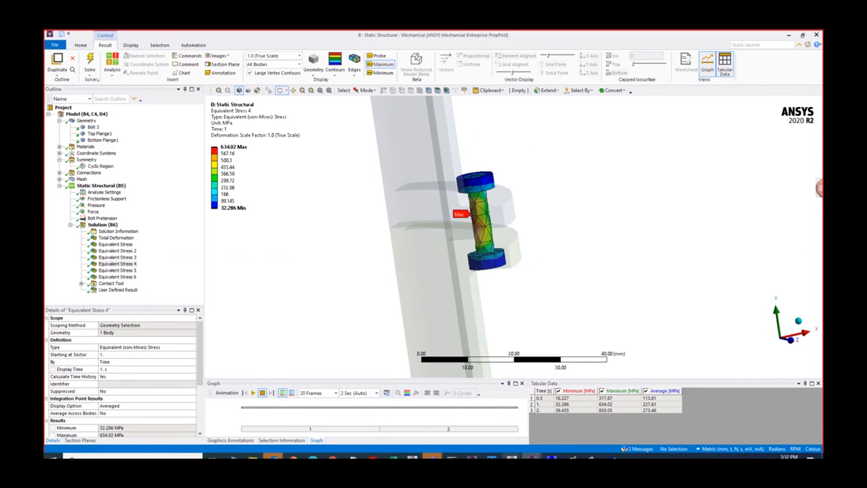
# - Switch to Workbench Engineering Data and check the yield and ultimate strengths of Cr Steel SAE5210_517_H and AISI1020
pyautogui.moveTo(512, 457)
pyautogui.click(492, 442)
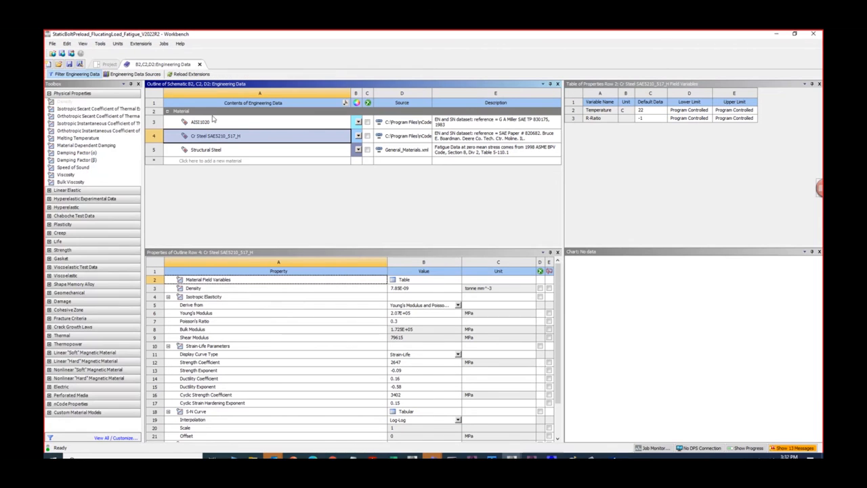
pyautogui.scroll(-3, 271, 404)
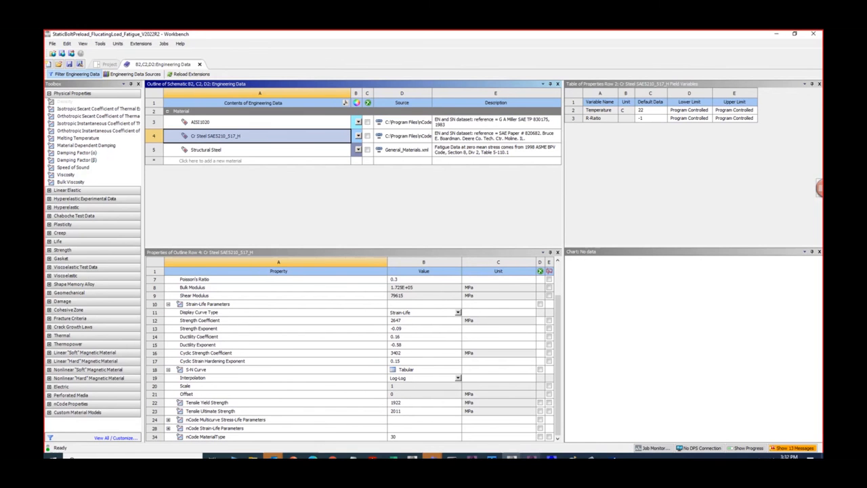
pyautogui.click(531, 458)
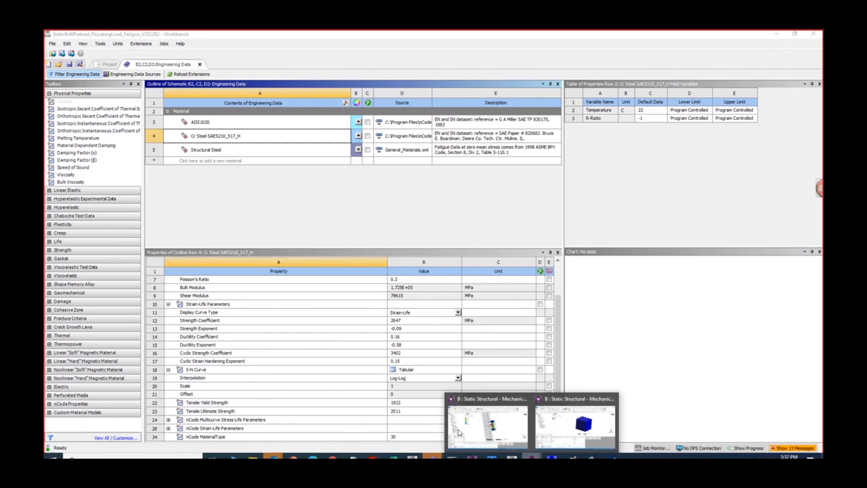
pyautogui.click(214, 122)
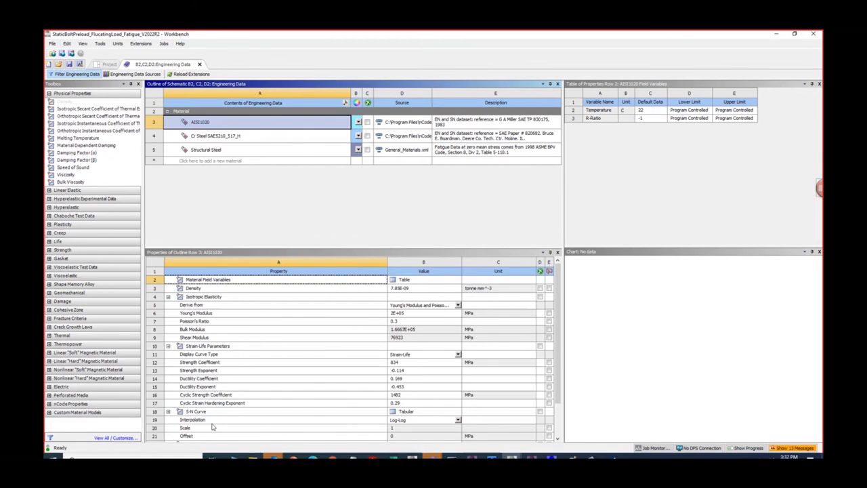
pyautogui.scroll(-2, 231, 417)
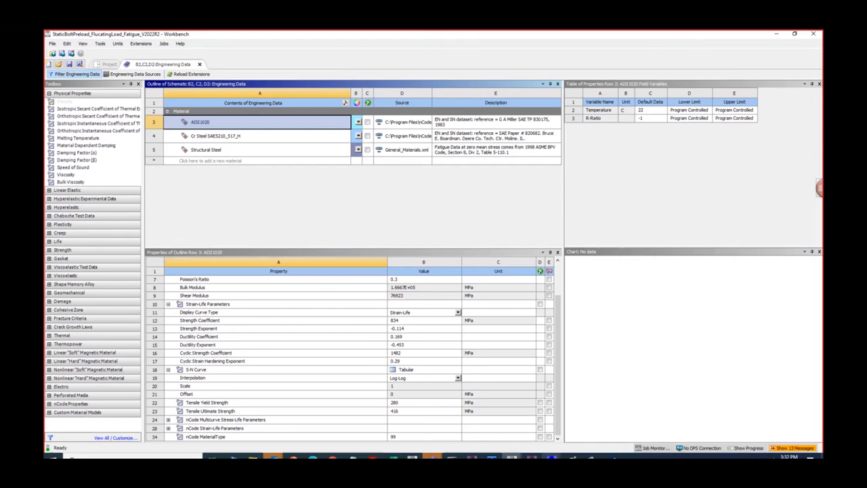
# - Return to the flange model in Mechanical and compare the bolt stress in Equivalent Stress 4 with the flange stress in Equivalent Stress 3
pyautogui.click(532, 457)
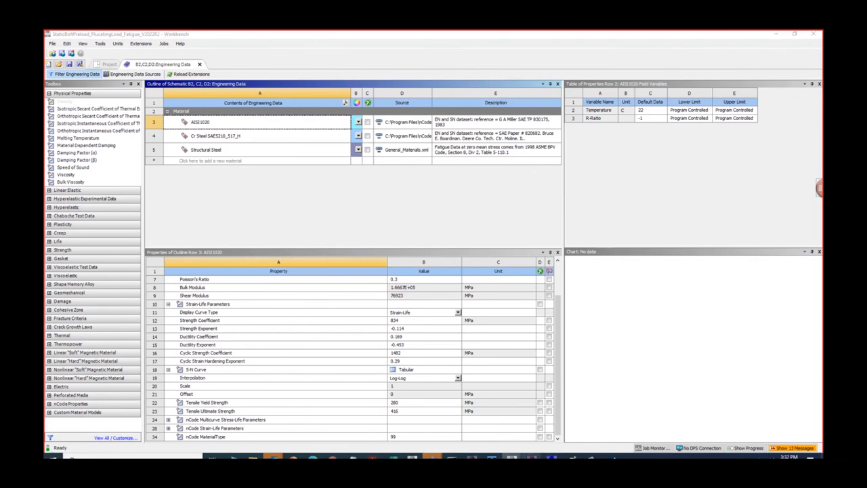
pyautogui.click(489, 427)
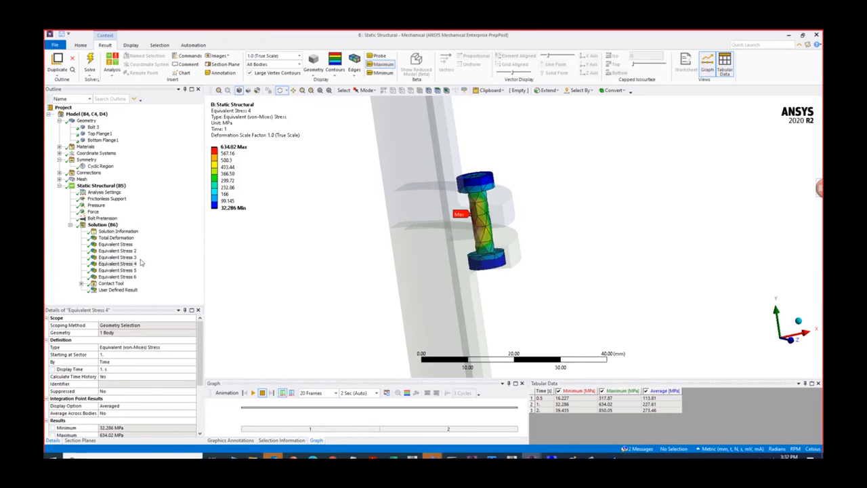
pyautogui.click(122, 257)
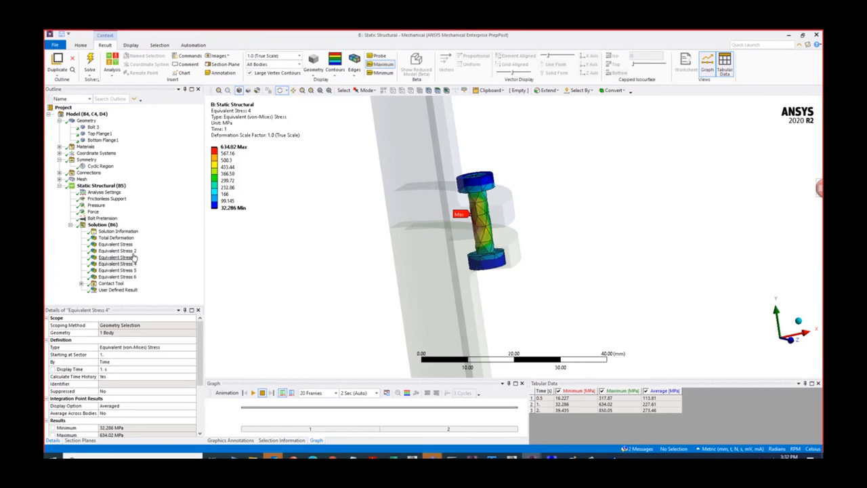
pyautogui.click(118, 263)
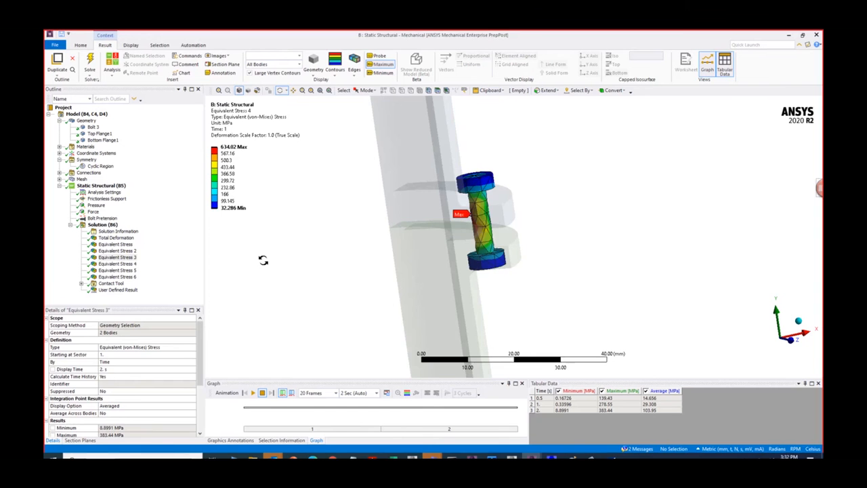
pyautogui.moveTo(263, 260); pyautogui.dragTo(453, 256)
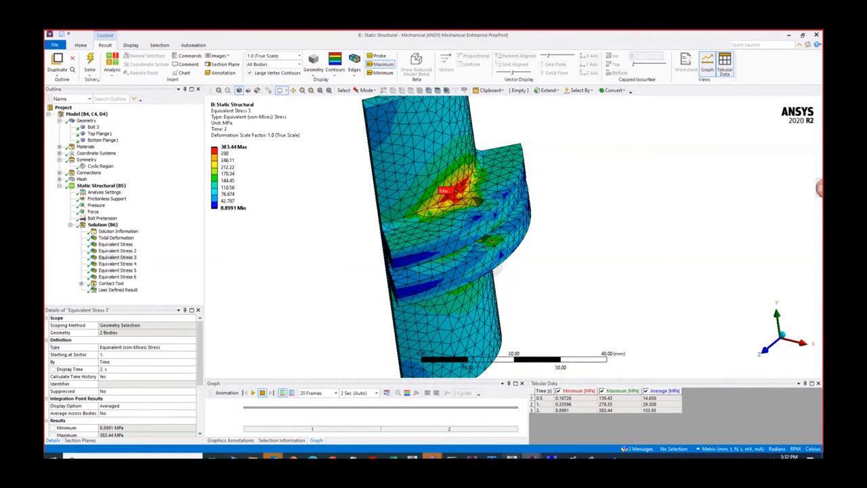
# - Switch to Workbench Engineering Data and check AISI1020's elastic and strength properties, collapsing its Strain-Life Parameters
pyautogui.moveTo(513, 457)
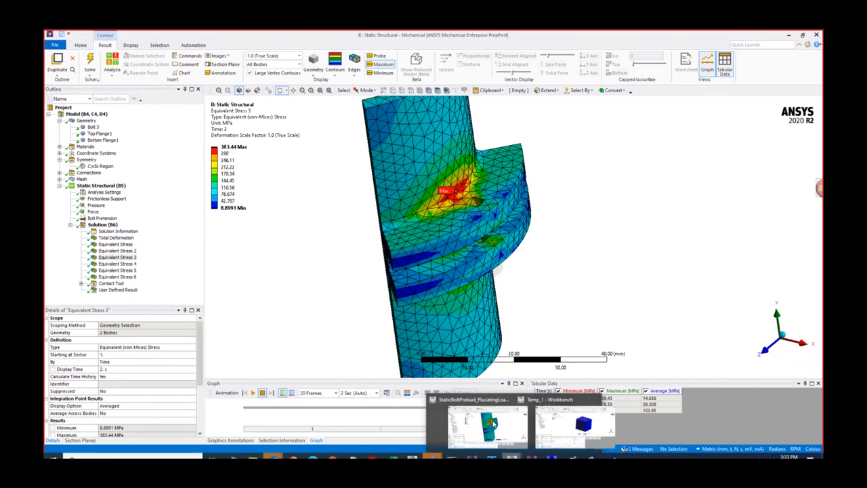
pyautogui.click(470, 424)
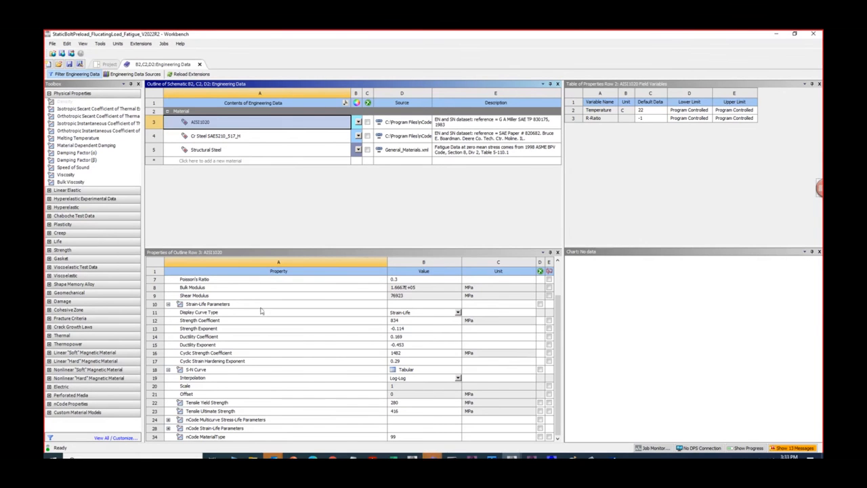
pyautogui.click(168, 304)
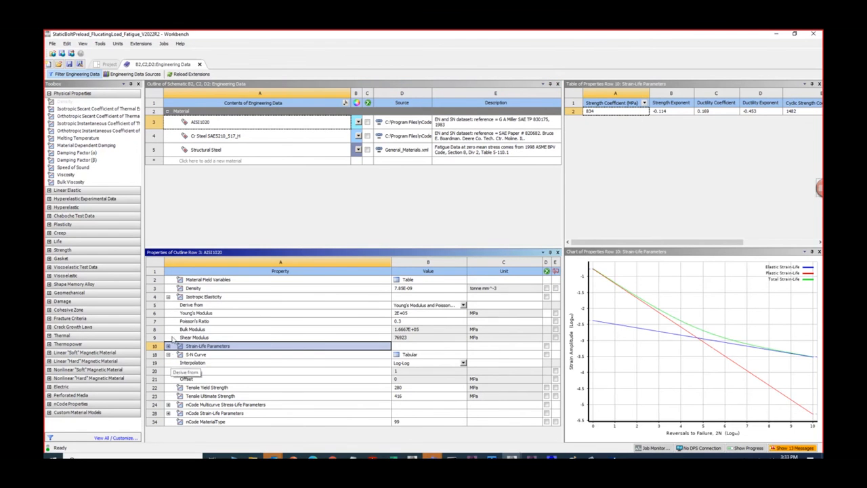
# - Return to the flange model in Mechanical, examine the Equivalent Stress 3 hot spot near the bolt hole, and review the Analysis Settings
pyautogui.click(531, 458)
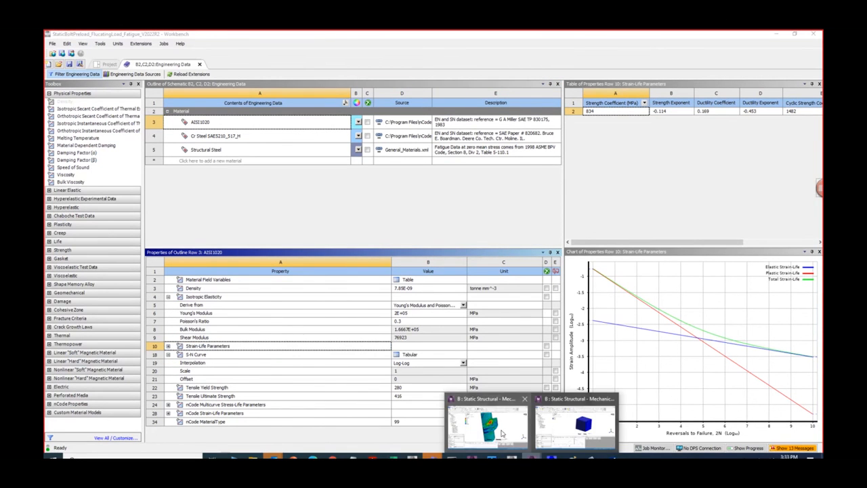
pyautogui.click(502, 434)
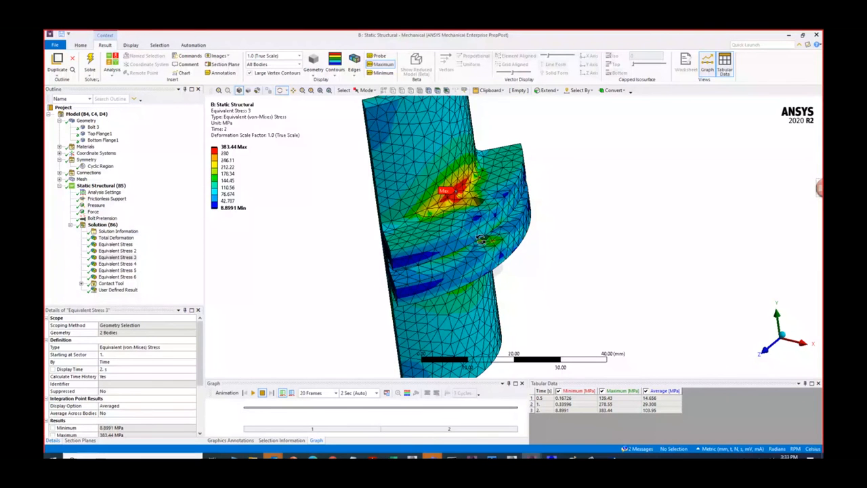
pyautogui.moveTo(480, 240); pyautogui.dragTo(438, 189)
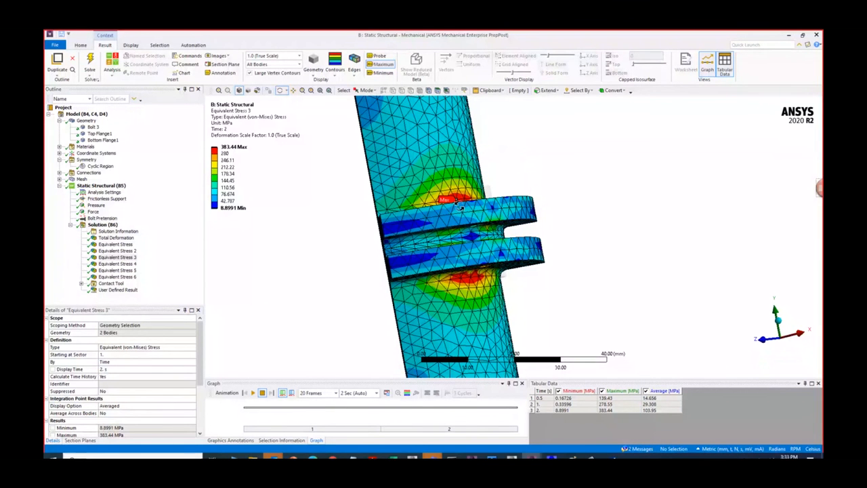
pyautogui.moveTo(459, 207); pyautogui.dragTo(466, 230)
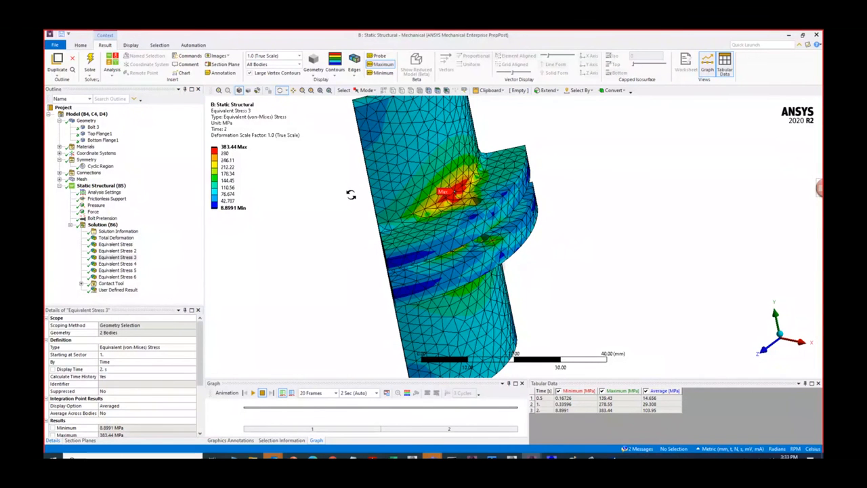
pyautogui.click(97, 193)
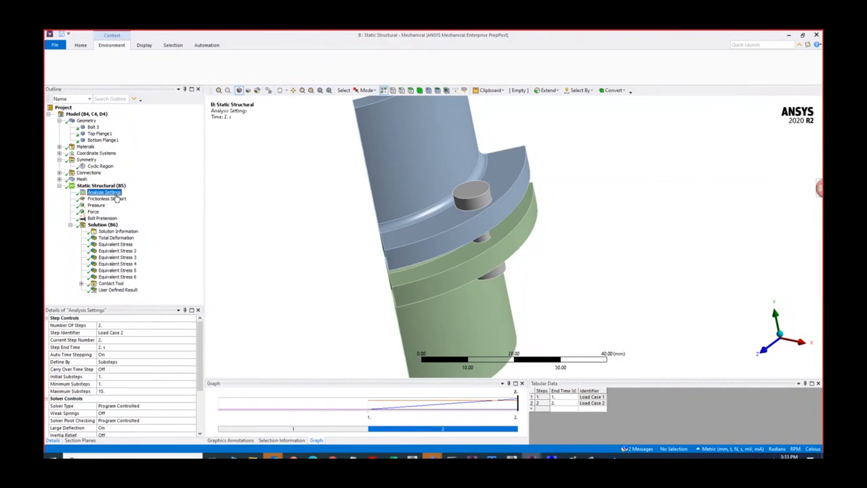
pyautogui.scroll(-1, 111, 400)
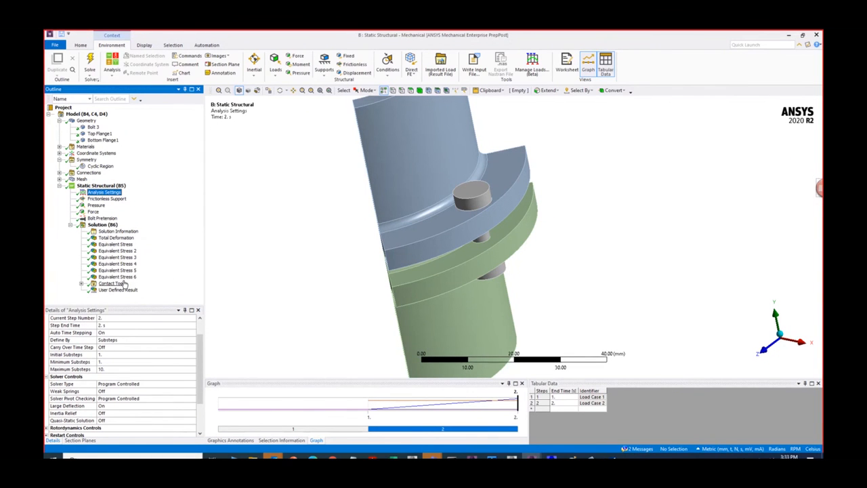
# - Examine the whole-assembly Equivalent Stress and the location of maximum flange stress at 1 s in Equivalent Stress 2
pyautogui.click(116, 244)
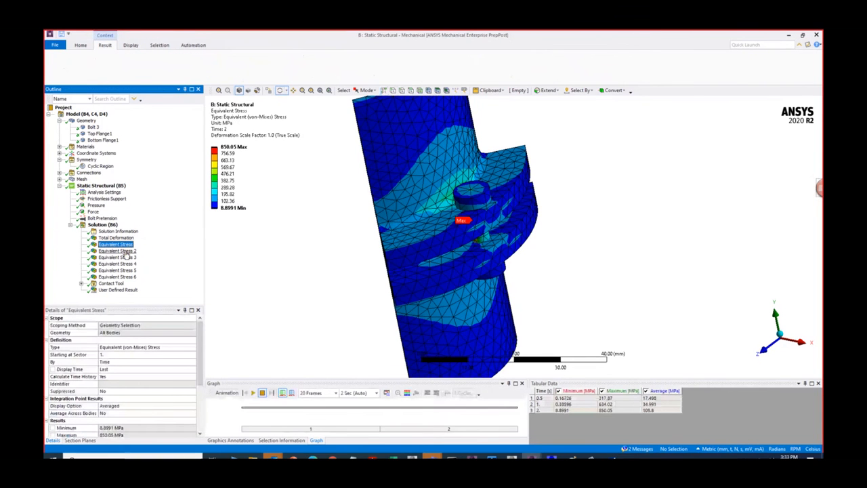
pyautogui.click(123, 251)
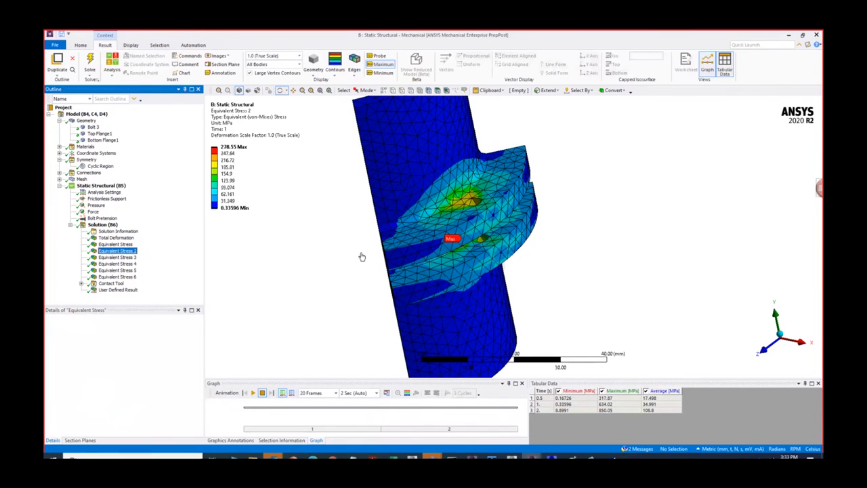
pyautogui.moveTo(362, 256); pyautogui.dragTo(360, 251)
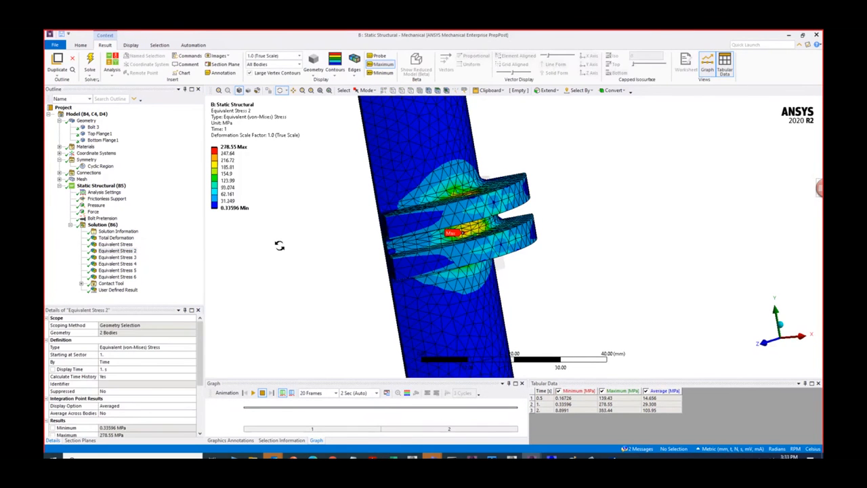
pyautogui.scroll(2, 456, 247)
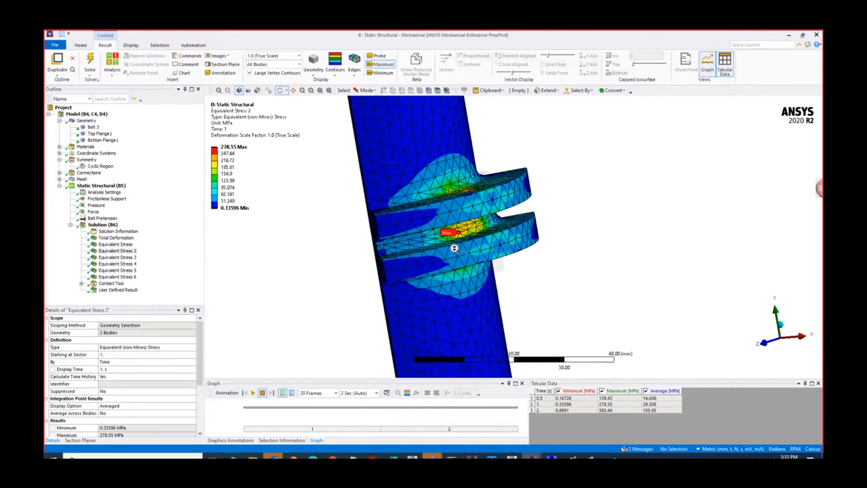
pyautogui.click(231, 147)
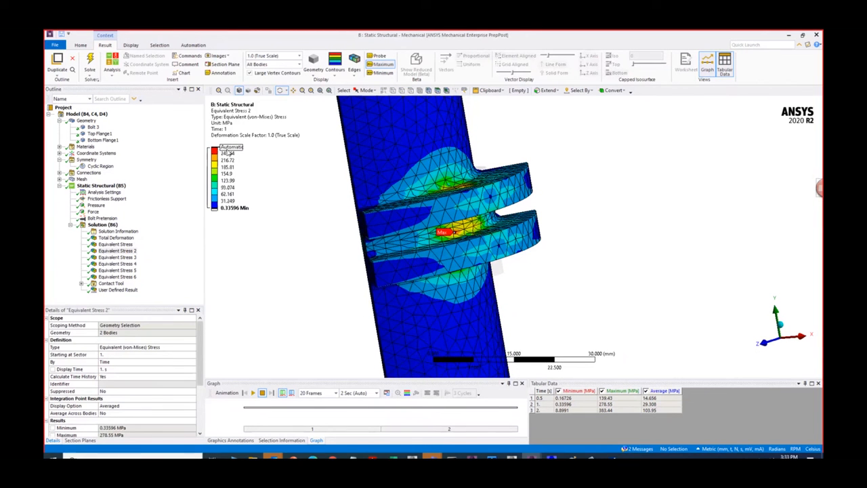
pyautogui.click(281, 238)
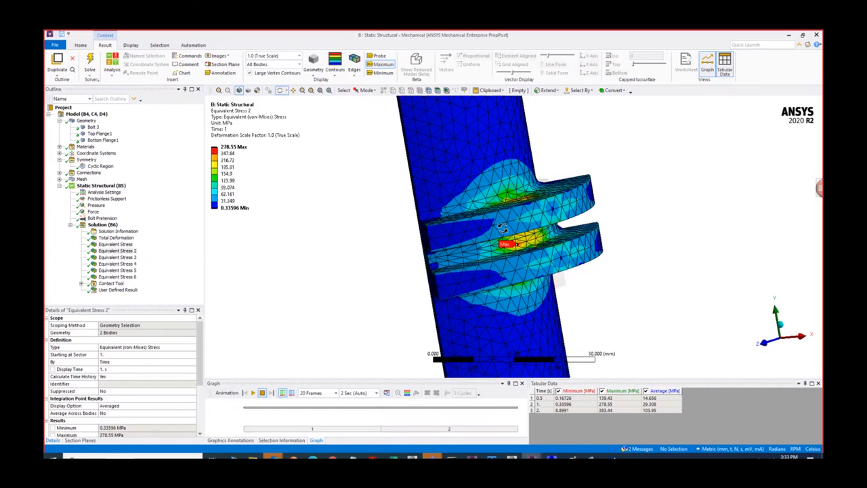
pyautogui.moveTo(502, 228); pyautogui.dragTo(477, 249)
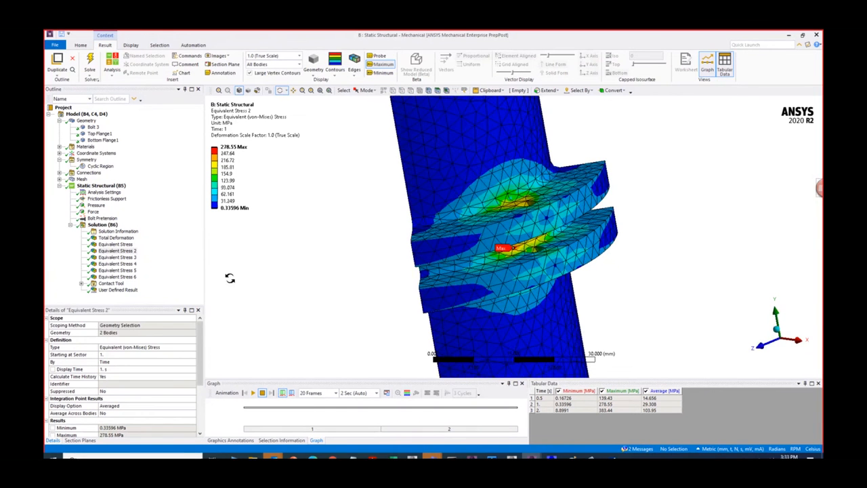
# - Compare the flange stress in Equivalent Stress 3 and 6 with the bolt stress at 1 s and 2 s in Equivalent Stress 4 and 5
pyautogui.click(131, 259)
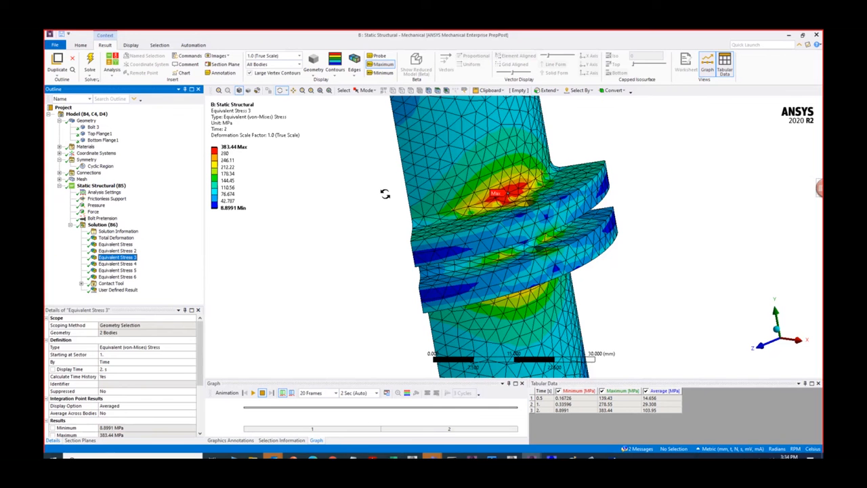
pyautogui.click(123, 264)
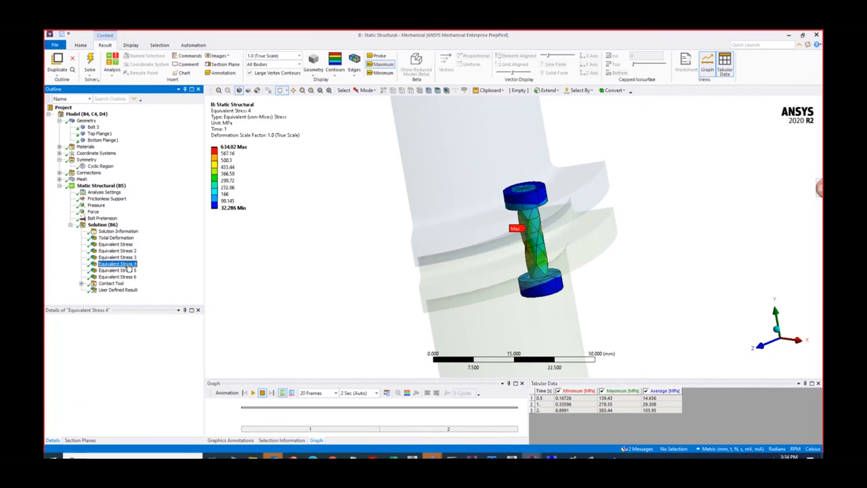
pyautogui.moveTo(472, 263); pyautogui.dragTo(569, 252)
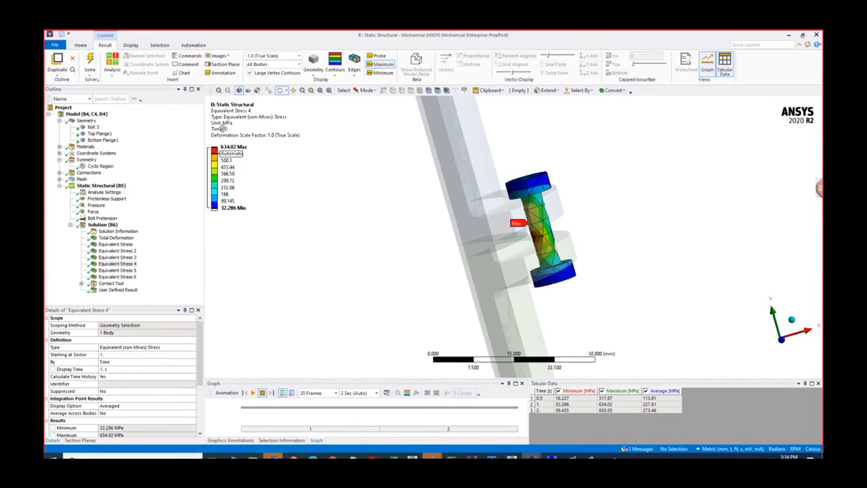
pyautogui.click(120, 270)
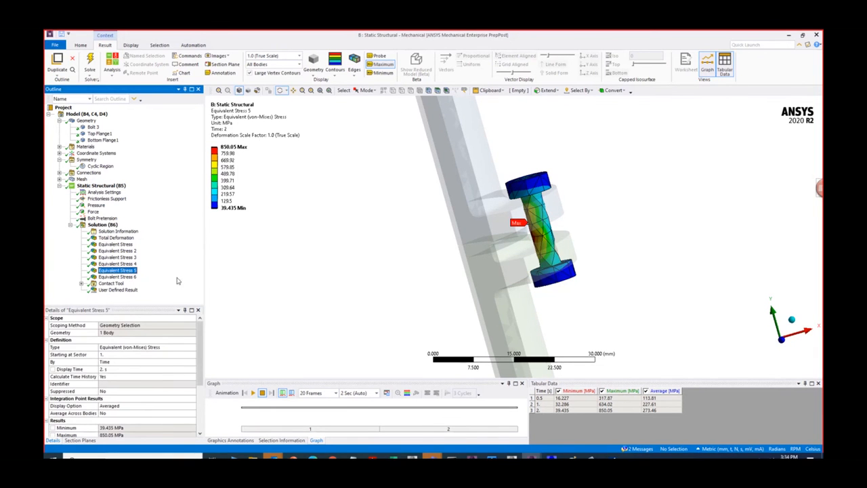
pyautogui.click(136, 278)
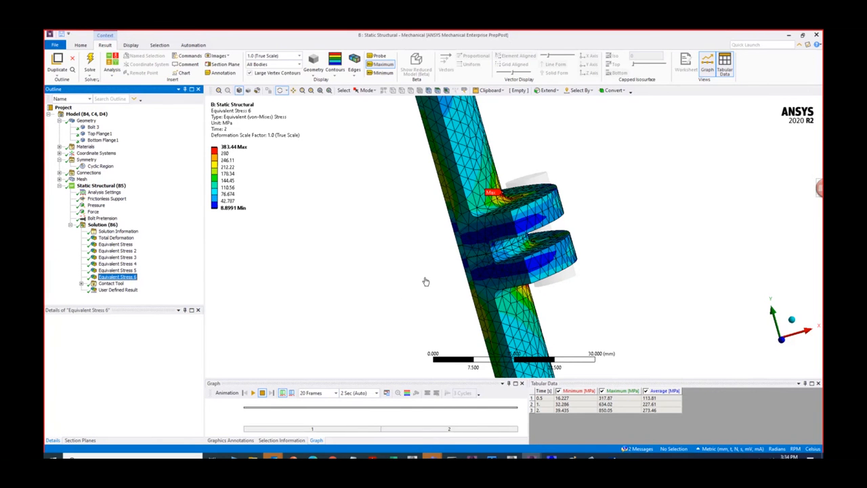
# - Examine the Contact Tool's first Pressure result between the flanges at 1 s with the deformation scale at 2x Auto
pyautogui.click(81, 284)
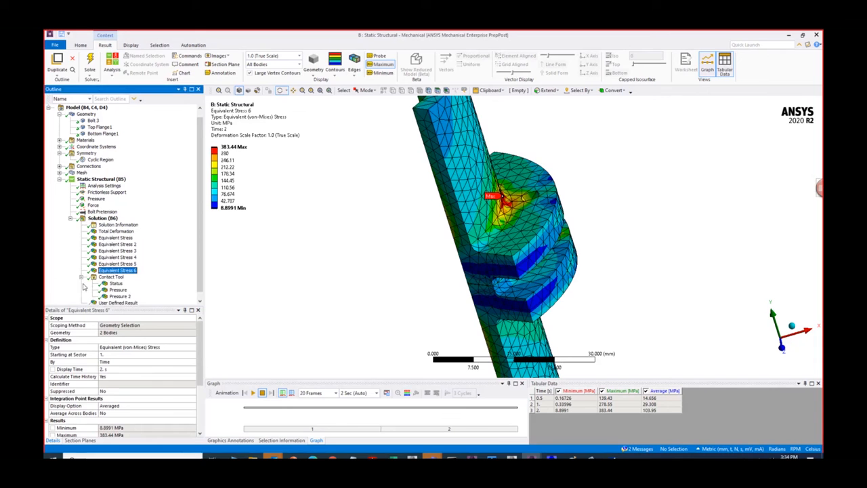
pyautogui.click(120, 290)
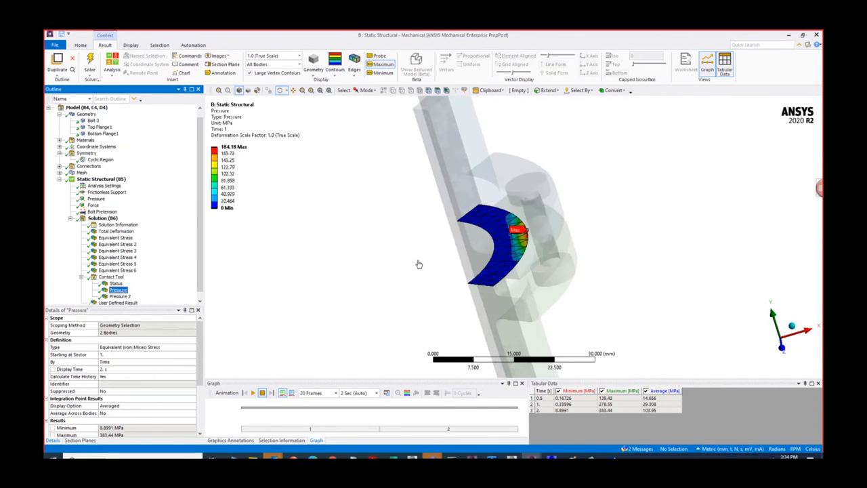
pyautogui.moveTo(441, 252); pyautogui.dragTo(519, 250)
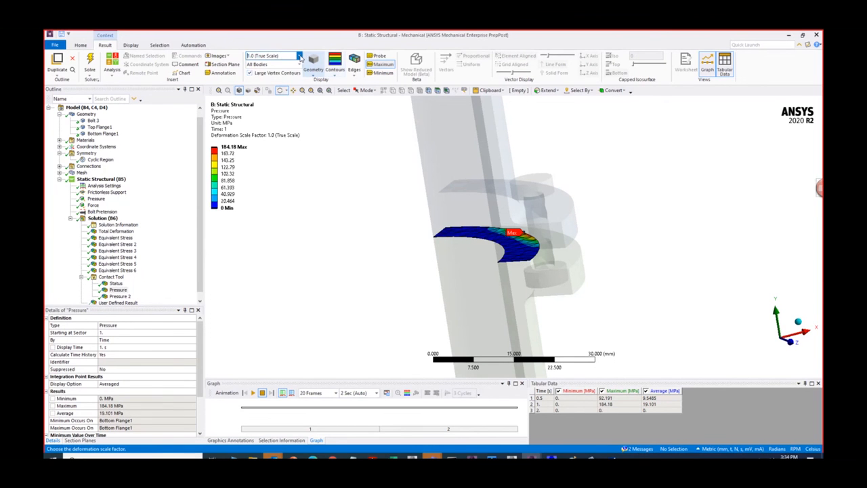
pyautogui.click(299, 55)
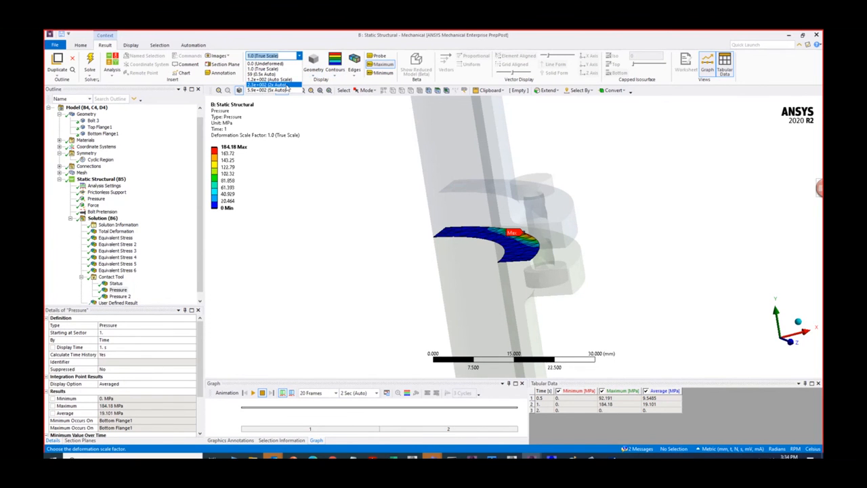
pyautogui.click(287, 86)
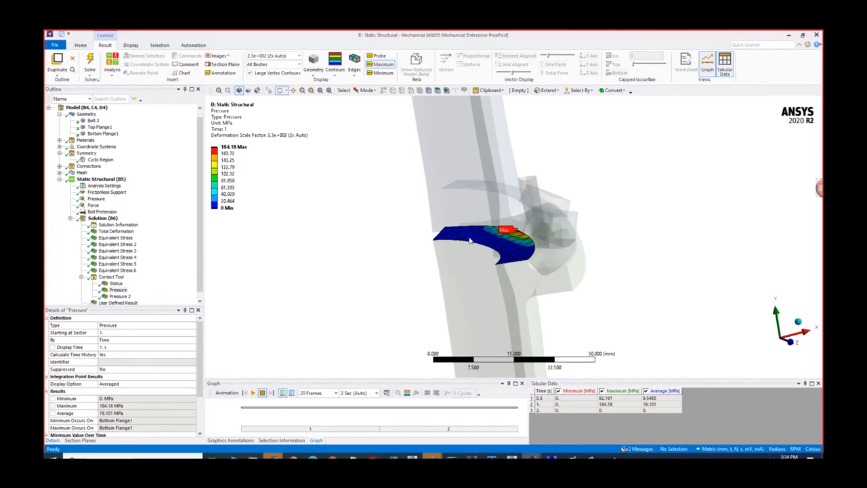
# - Examine the flange assembly's total deformation, first exaggerated and then with the deformation scale set to 1.0 (True Scale)
pyautogui.click(115, 232)
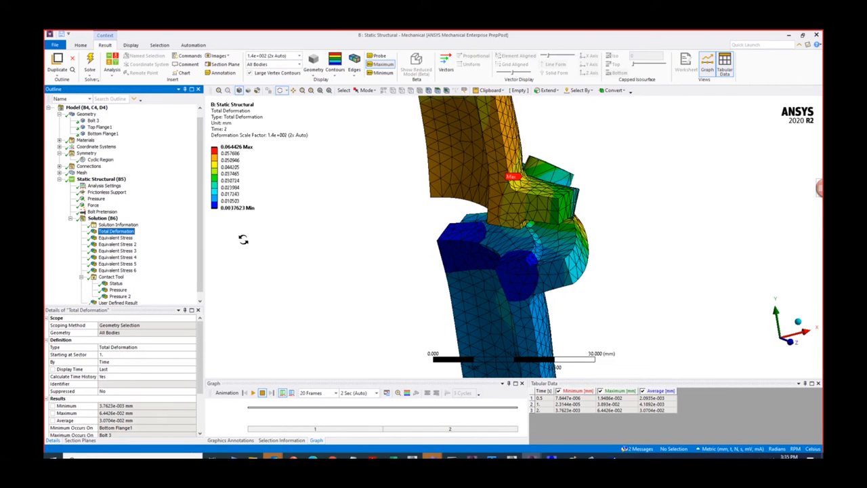
pyautogui.click(291, 55)
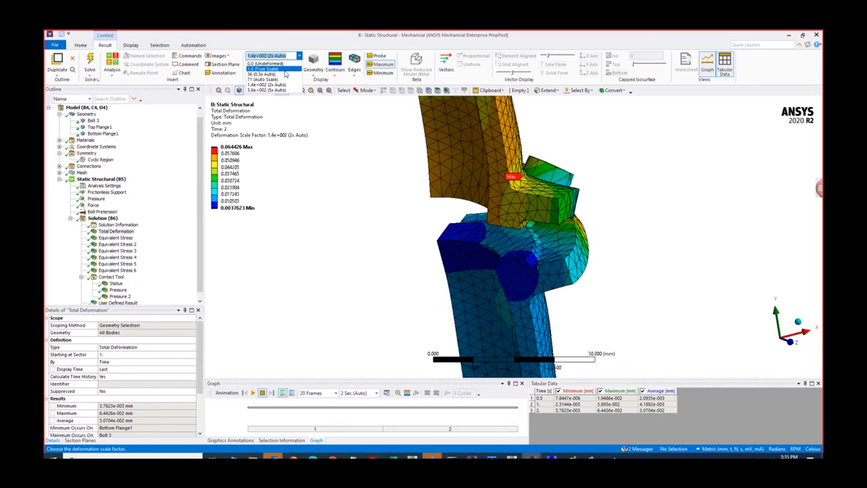
pyautogui.click(283, 69)
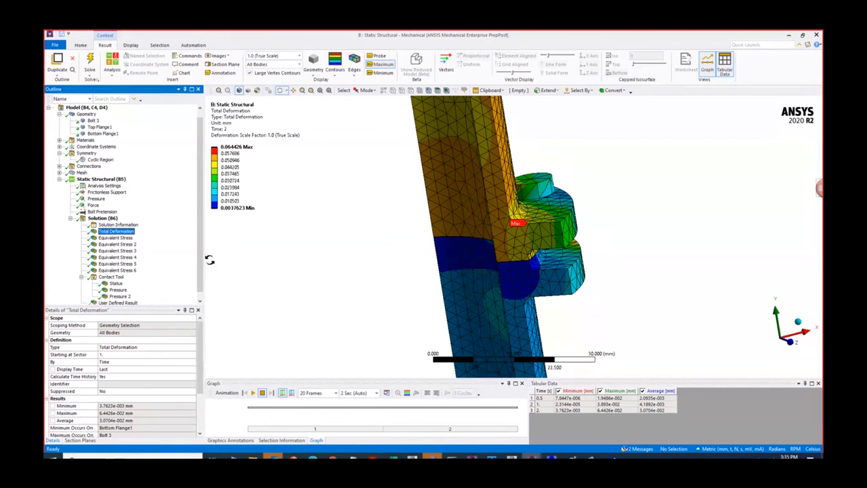
pyautogui.scroll(-2, 383, 281)
pyautogui.scroll(-1, 383, 281)
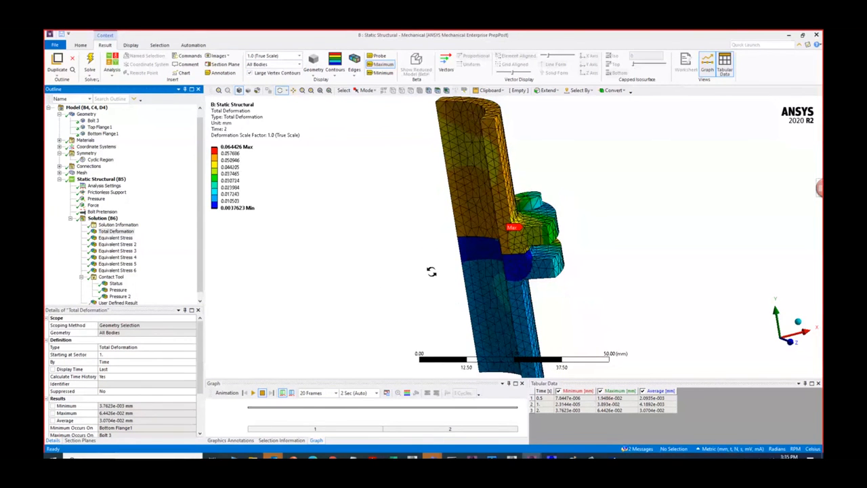
pyautogui.moveTo(430, 271); pyautogui.dragTo(372, 271)
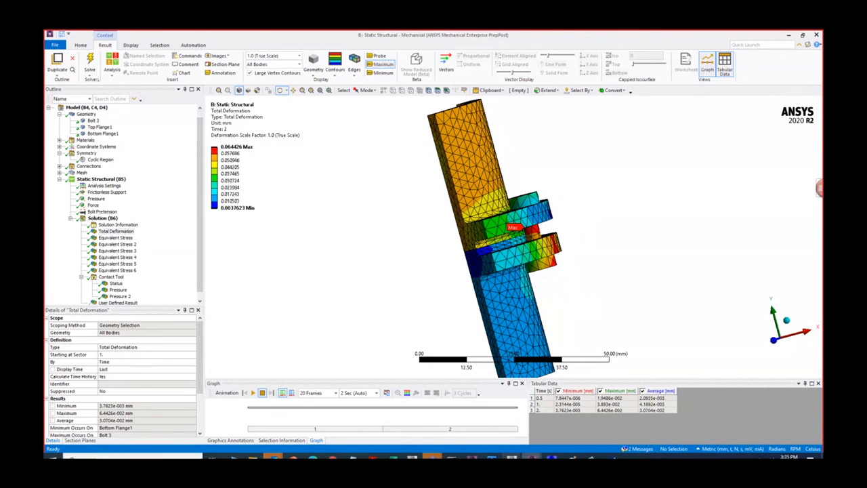
# - Switch to the StaticBoltPreload flange project in Workbench and return from Engineering Data to its Project Schematic
pyautogui.moveTo(512, 457)
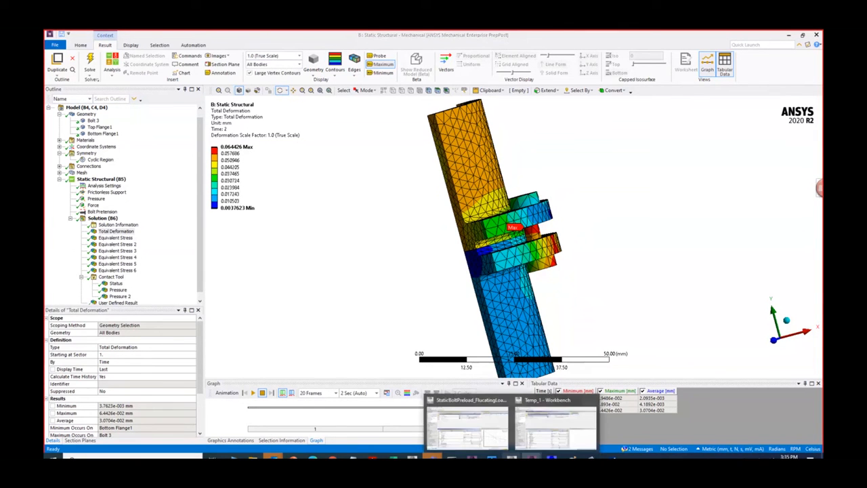
pyautogui.click(478, 430)
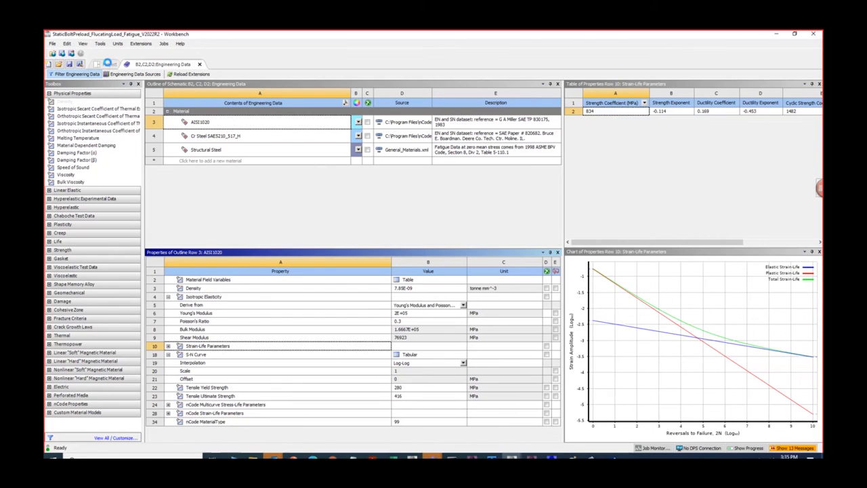
pyautogui.click(108, 63)
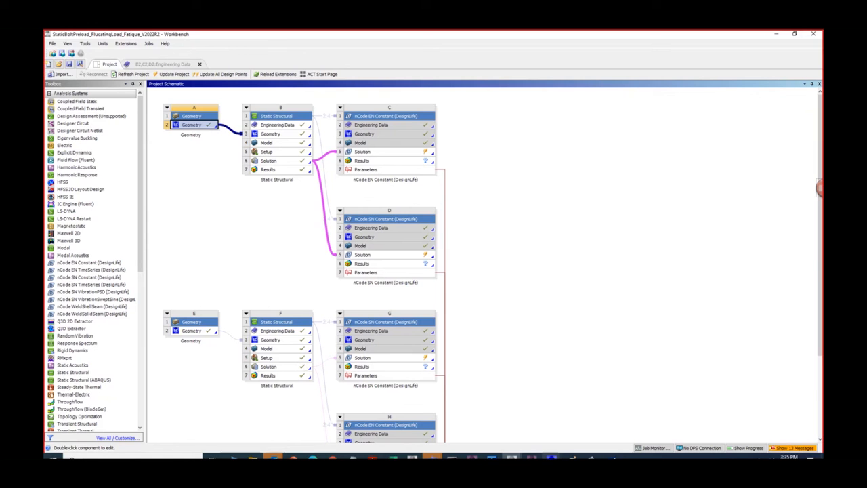
pyautogui.moveTo(512, 456)
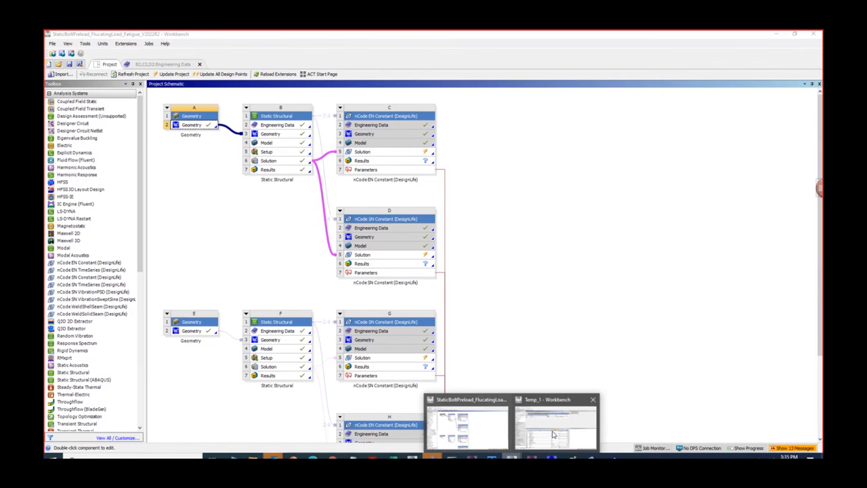
# - Switch Temp_1 back to its Project Schematic, then open system D's nCode SN Constant Solution for editing in the StaticBoltPreload flange project
pyautogui.click(553, 434)
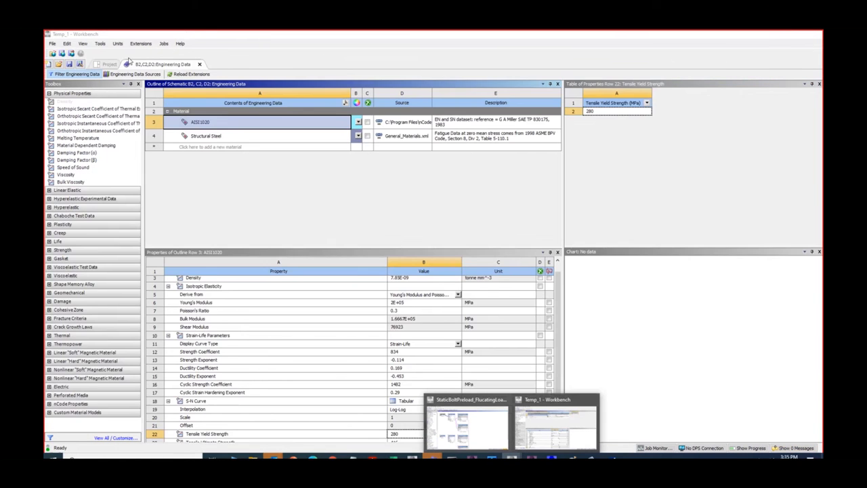
pyautogui.click(109, 63)
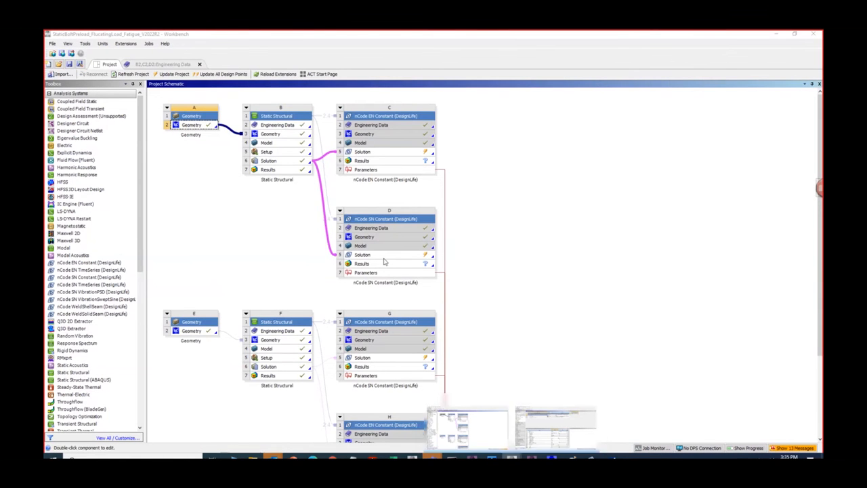
pyautogui.doubleClick(384, 256)
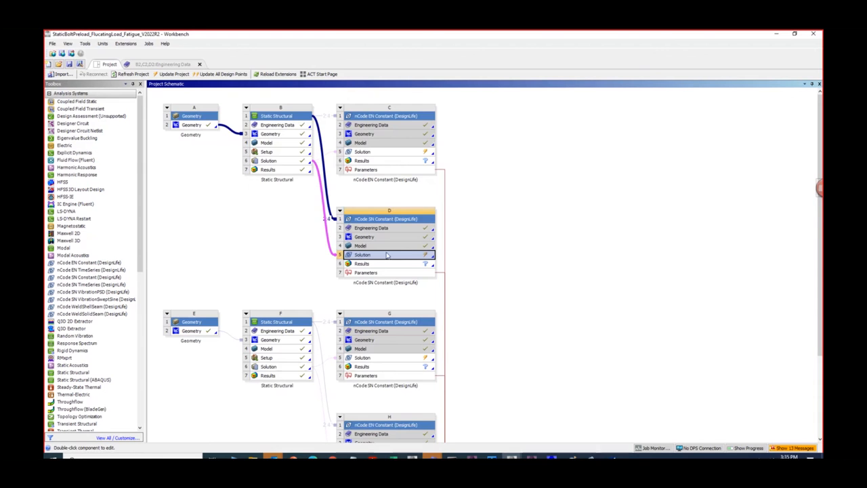
pyautogui.rightClick(409, 257)
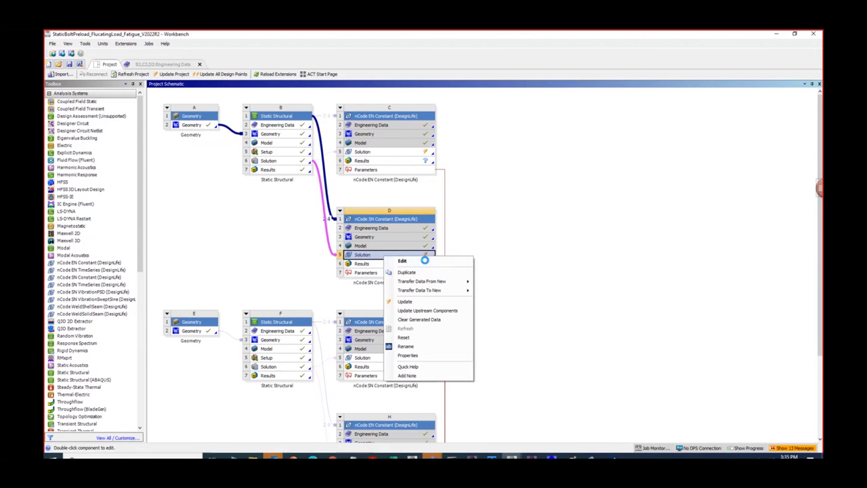
pyautogui.click(426, 262)
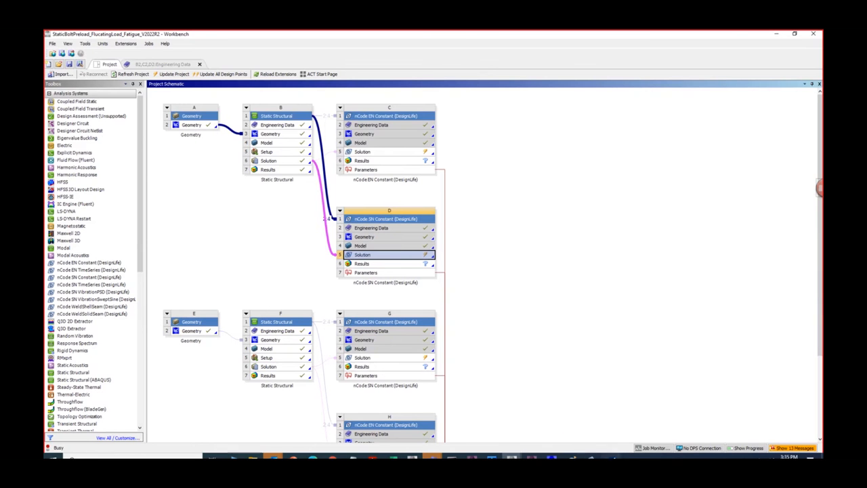
# - Bring up the C5 and D5 nCode DesignLife windows left open from the Temp_1 project
pyautogui.moveTo(601, 455)
pyautogui.click(574, 426)
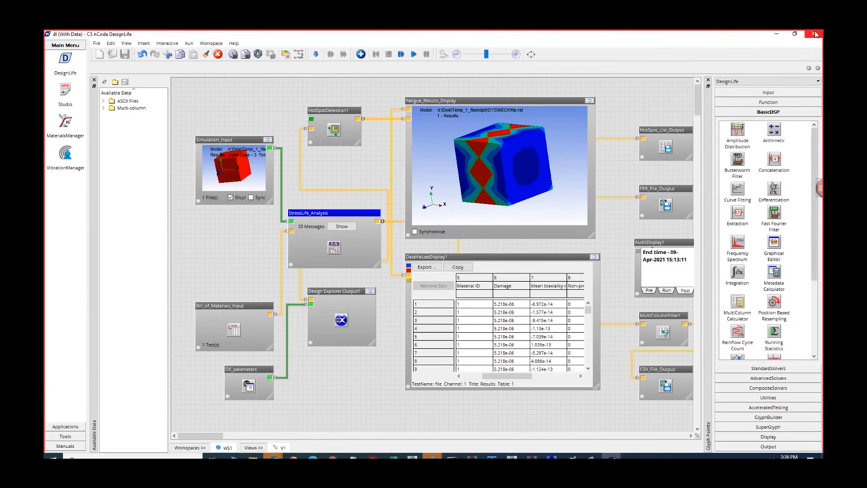
pyautogui.moveTo(611, 454)
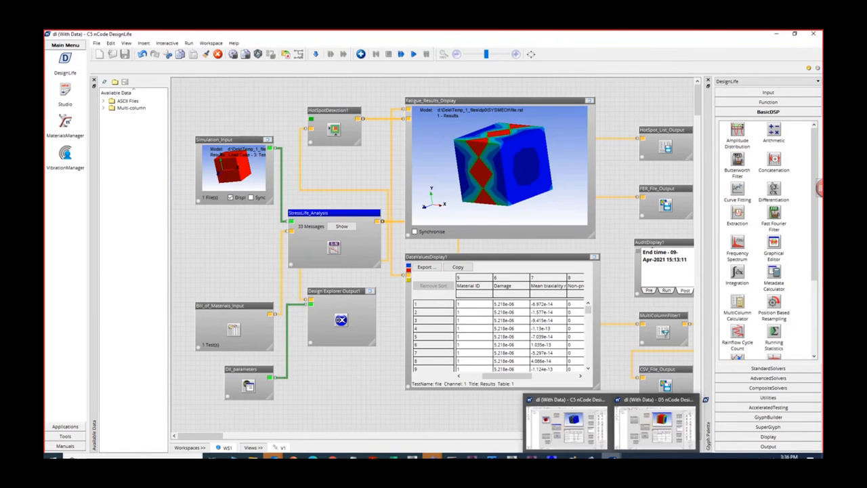
pyautogui.click(611, 426)
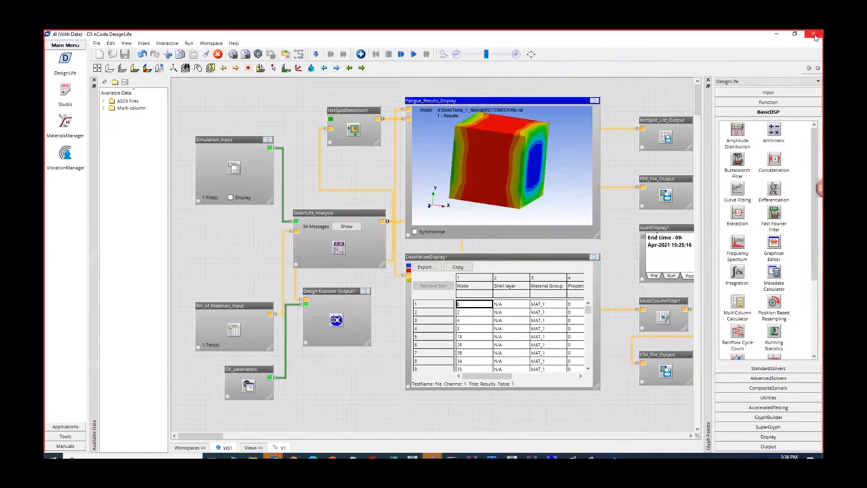
# - Enlarge the flange model's Fatigue_Results_Display, fit the whole assembly in it, and restore the display to its place in the flow
pyautogui.doubleClick(480, 223)
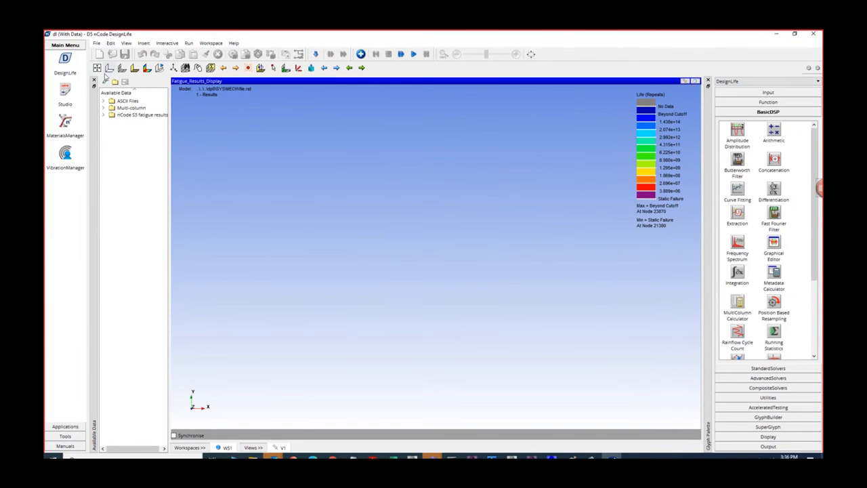
pyautogui.click(98, 68)
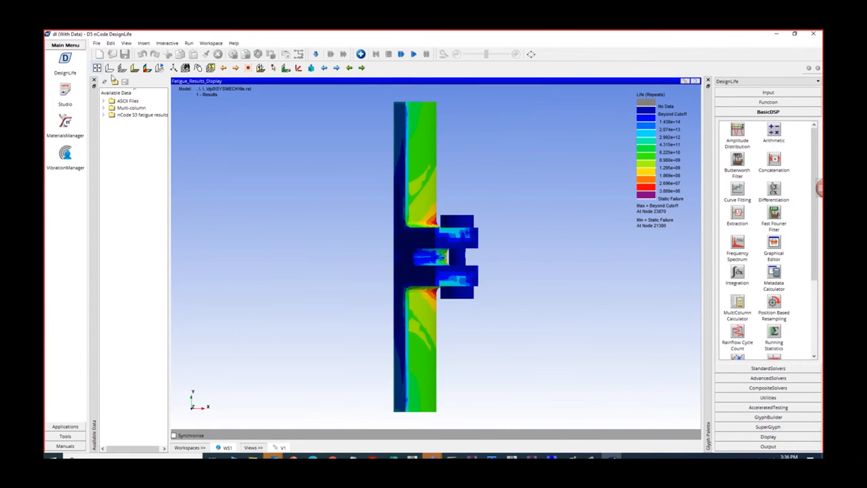
pyautogui.click(696, 80)
# - Open the StressLife_Analysis material mapping without running the flow and check the materials assigned to MAT_1, MAT_2 and MAT_3
pyautogui.click(332, 214)
pyautogui.rightClick(332, 214)
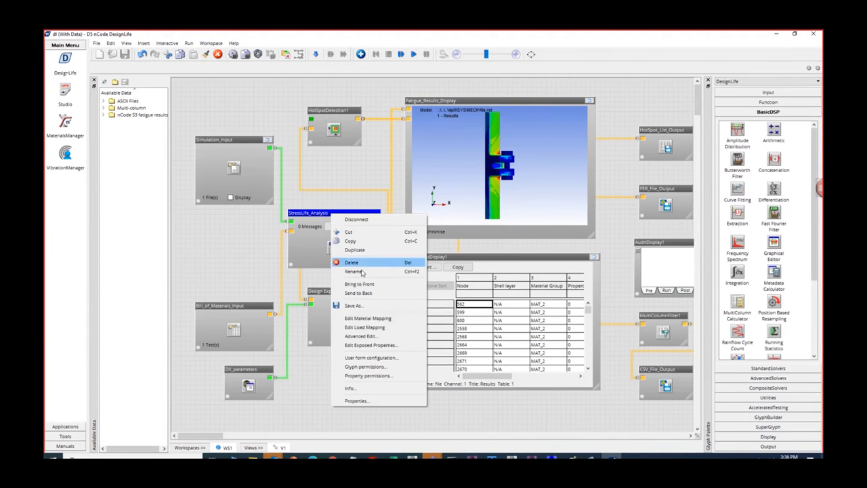
pyautogui.click(377, 318)
pyautogui.click(453, 256)
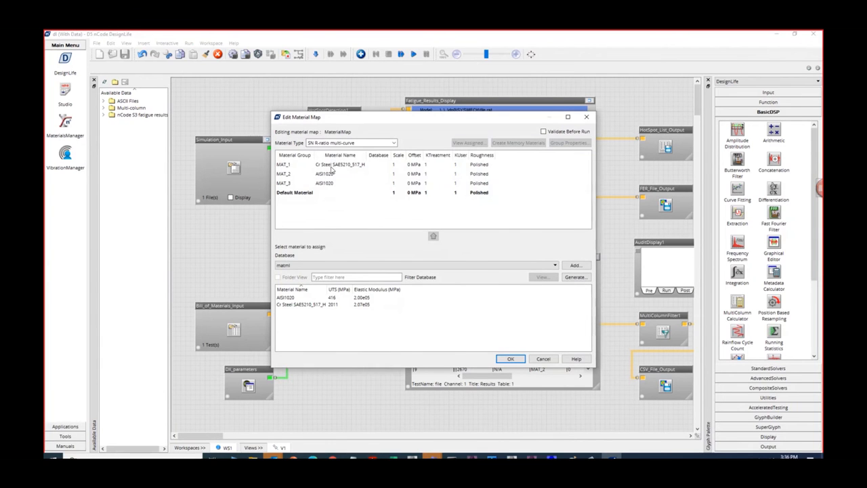
pyautogui.click(324, 166)
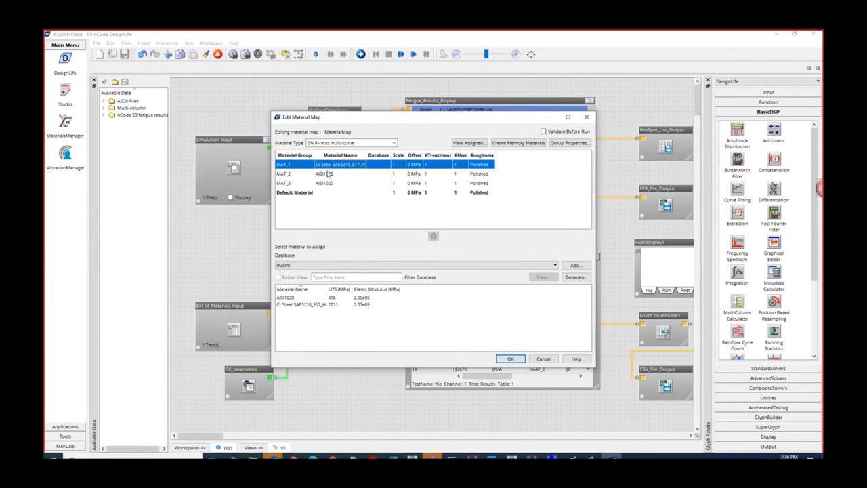
pyautogui.click(325, 175)
pyautogui.click(328, 184)
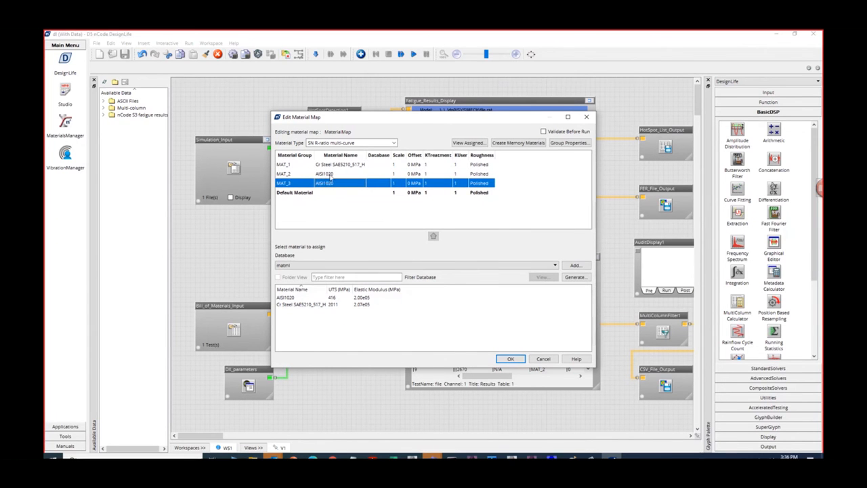
pyautogui.click(510, 359)
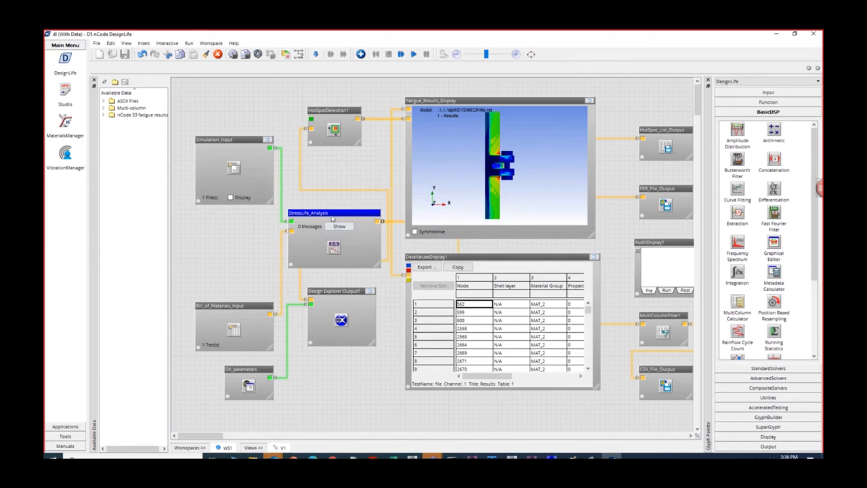
# - Open the StressLife_Analysis load mapping without running the flow and widen the Available FE Load Cases list to read the full descriptions
pyautogui.rightClick(332, 217)
pyautogui.click(369, 326)
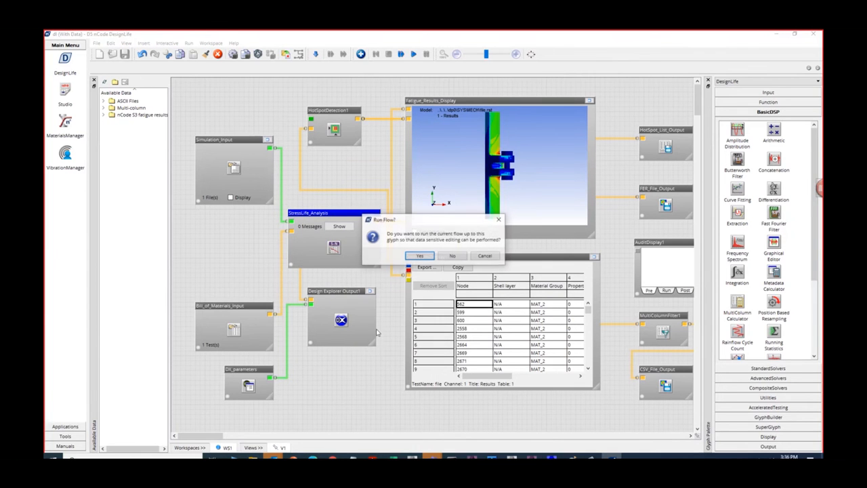
pyautogui.click(452, 256)
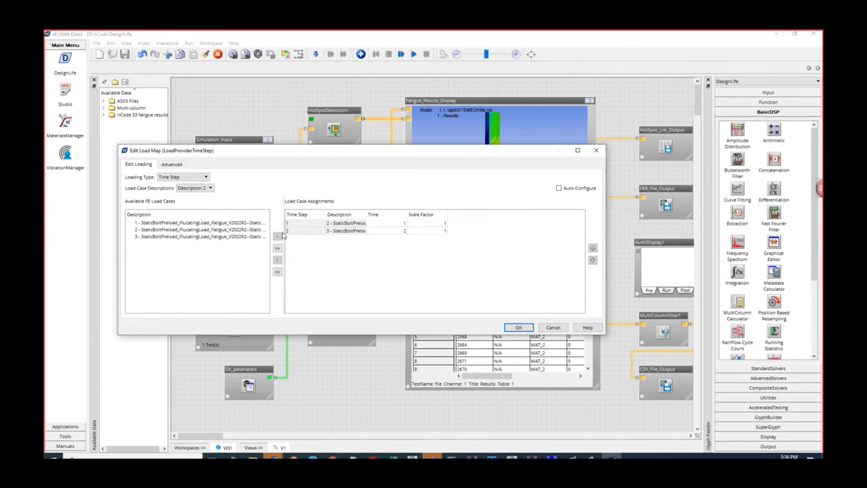
pyautogui.moveTo(281, 222); pyautogui.dragTo(344, 224)
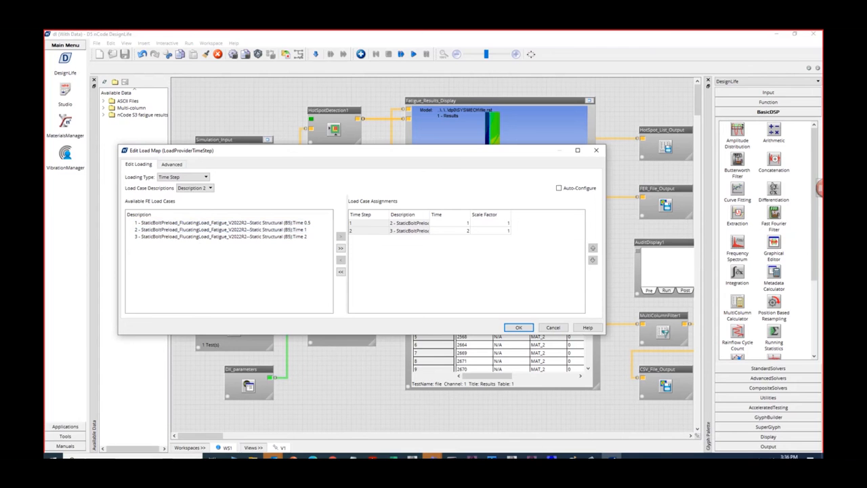
# - Switch to the flange model in Mechanical and set the current step number to 1 in Analysis Settings to check its substeps
pyautogui.click(531, 458)
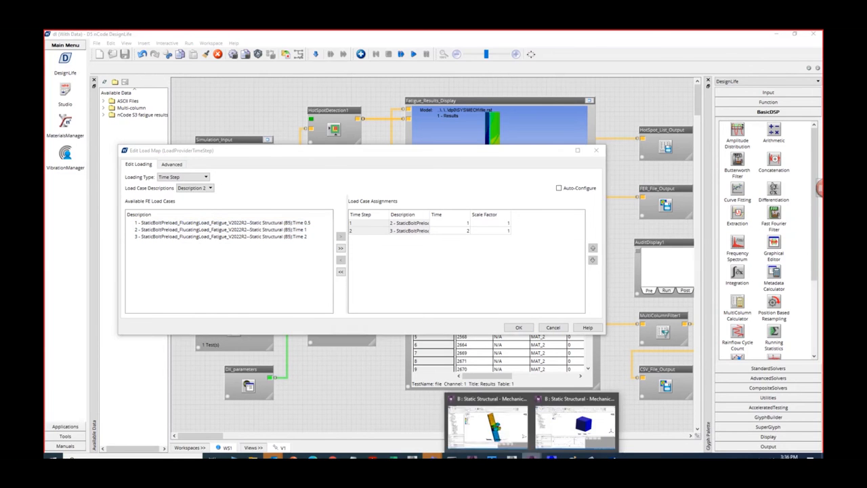
pyautogui.click(499, 434)
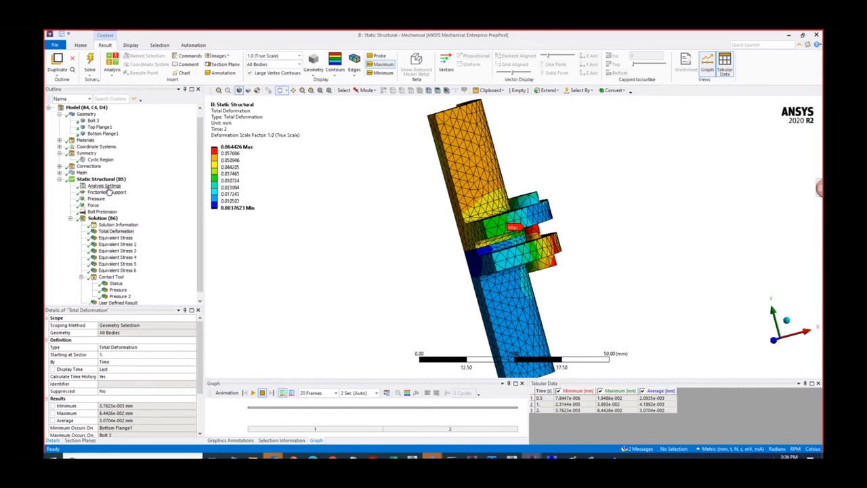
pyautogui.click(103, 185)
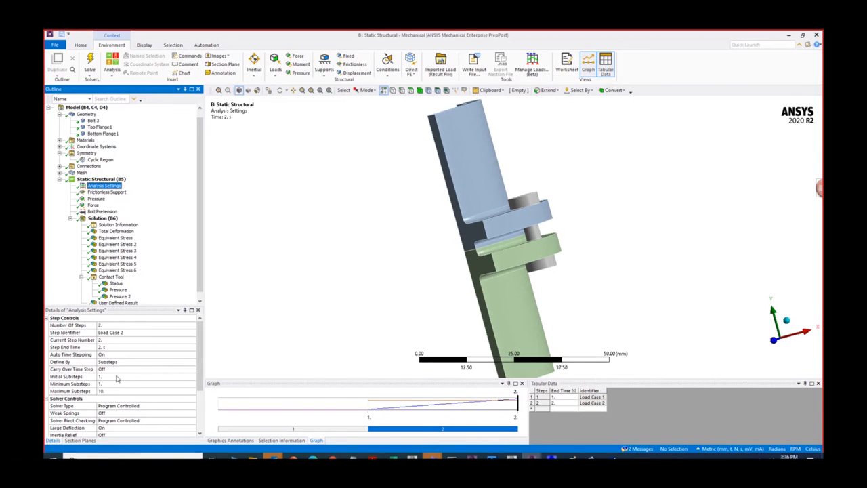
pyautogui.click(112, 342)
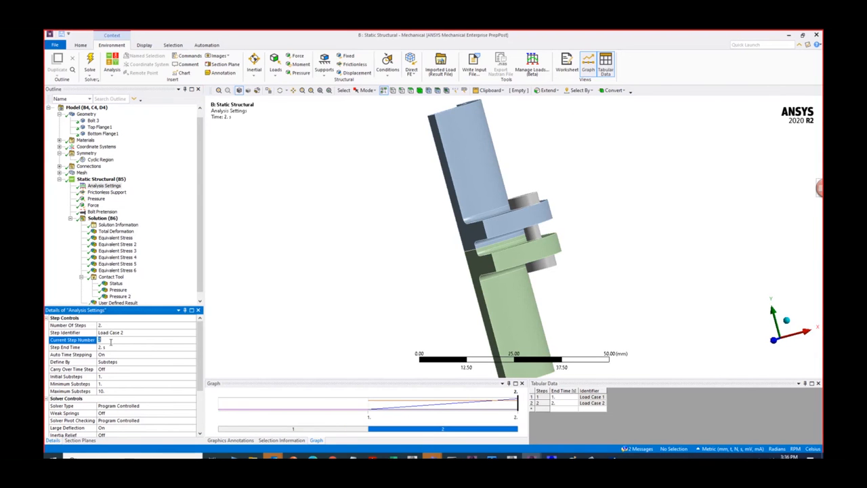
pyautogui.write('1')
pyautogui.press('Return')
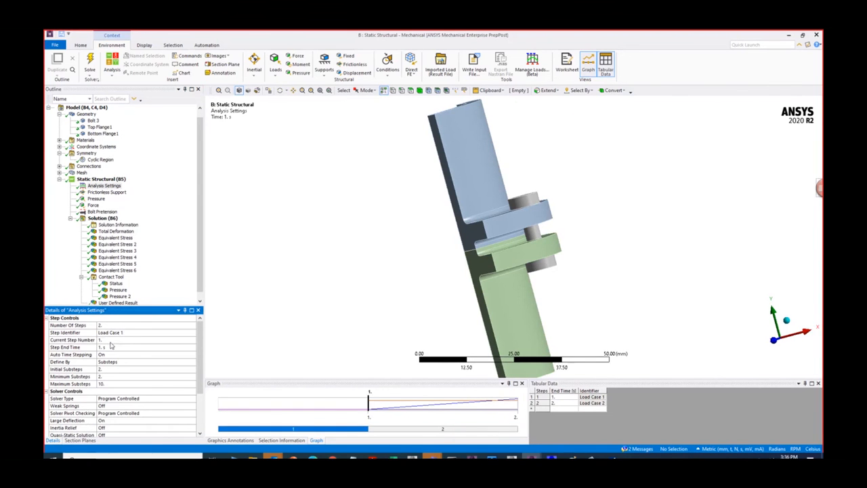
# - Show the flange assembly's Equivalent Stress result and examine its tabular entries at 1 s and 2 s
pyautogui.click(123, 238)
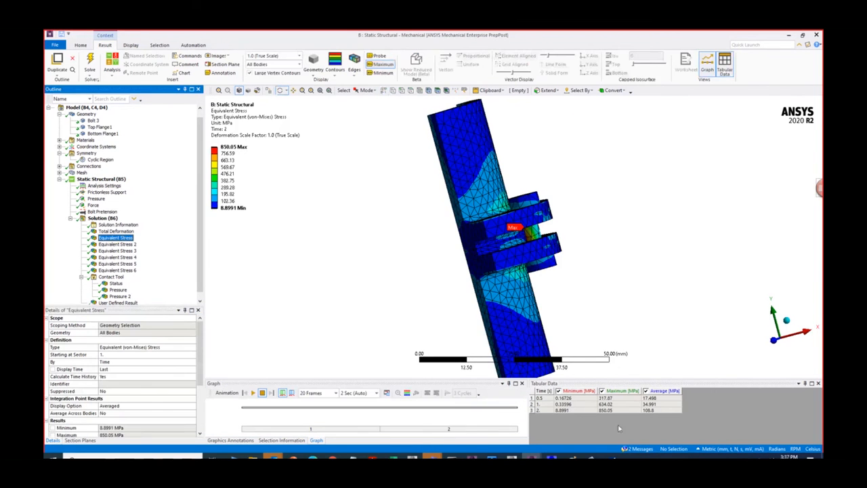
pyautogui.click(542, 405)
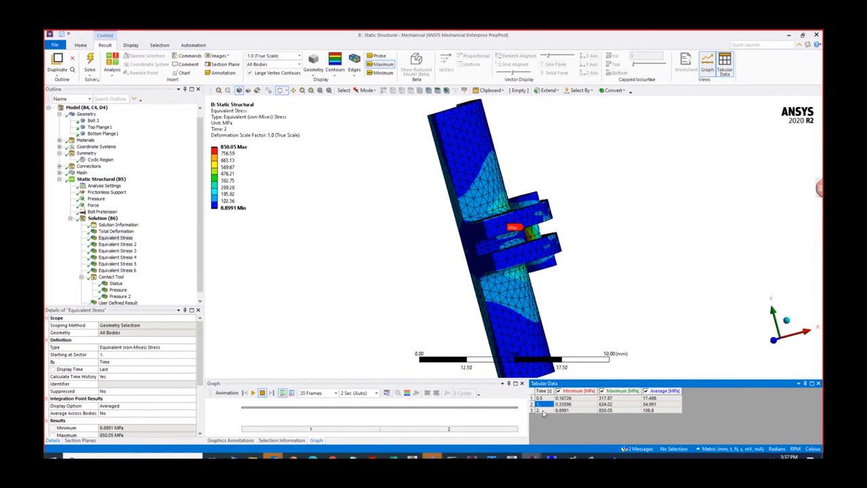
pyautogui.click(542, 411)
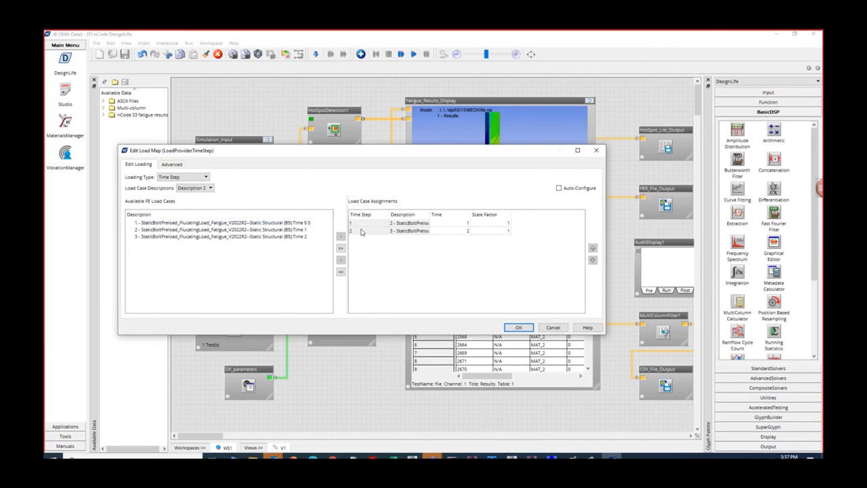
# - Shorten the load map's load case descriptions to the times only, check the Time 1 and Time 2 assignments, and accept the map
pyautogui.click(204, 188)
pyautogui.click(207, 207)
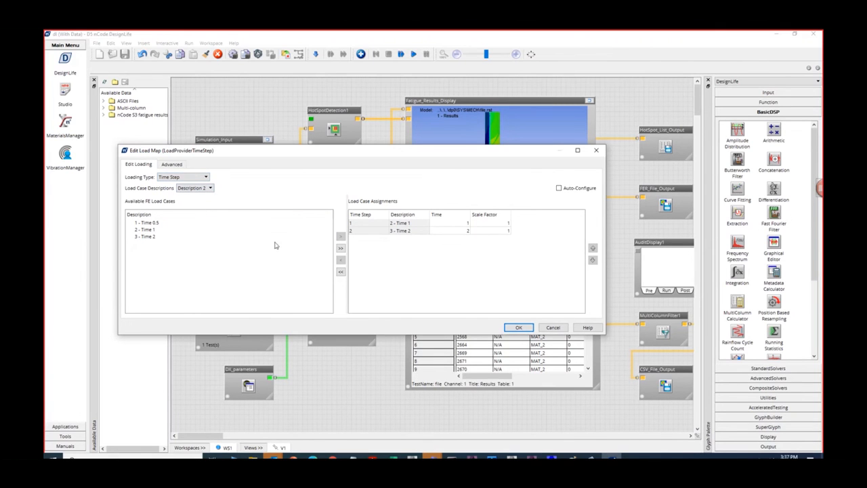
pyautogui.click(158, 236)
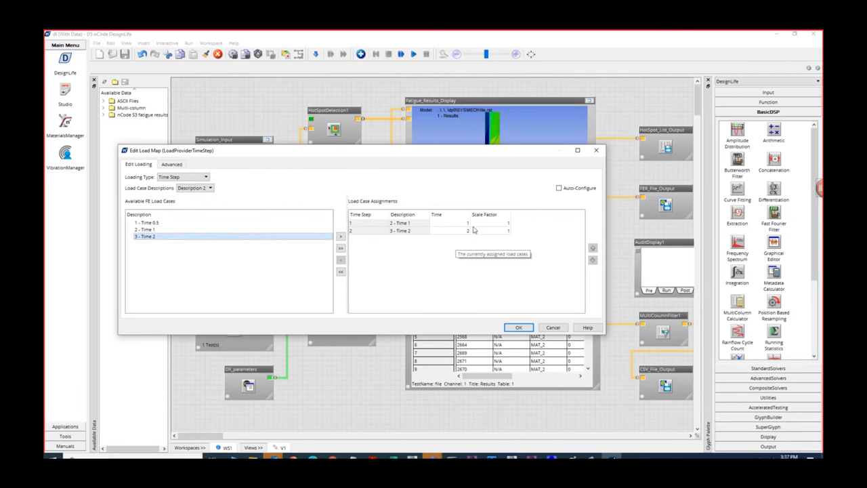
pyautogui.click(415, 231)
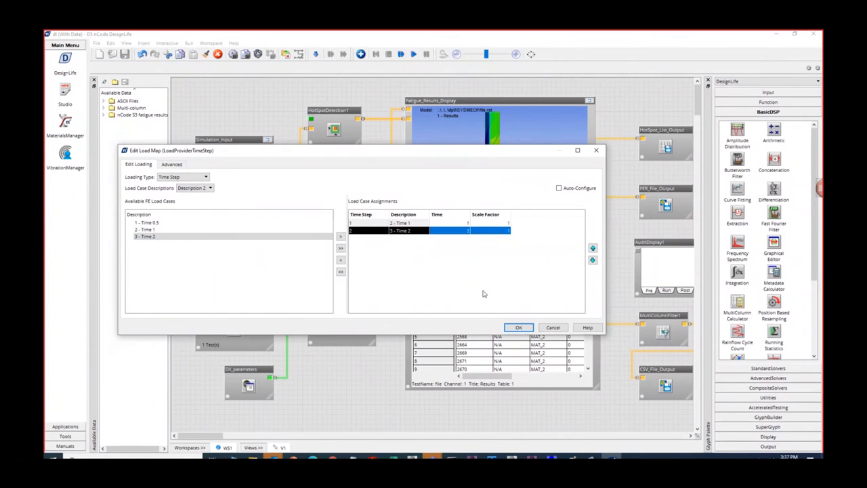
pyautogui.click(518, 328)
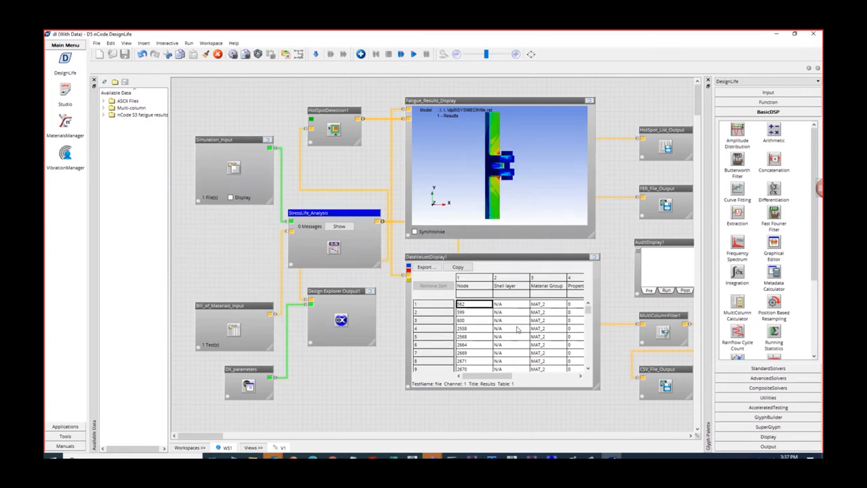
# - Examine the maximum and minimum stress, part, material and life columns in the enlarged DataValuesDisplay1 table, then restore its size
pyautogui.click(594, 258)
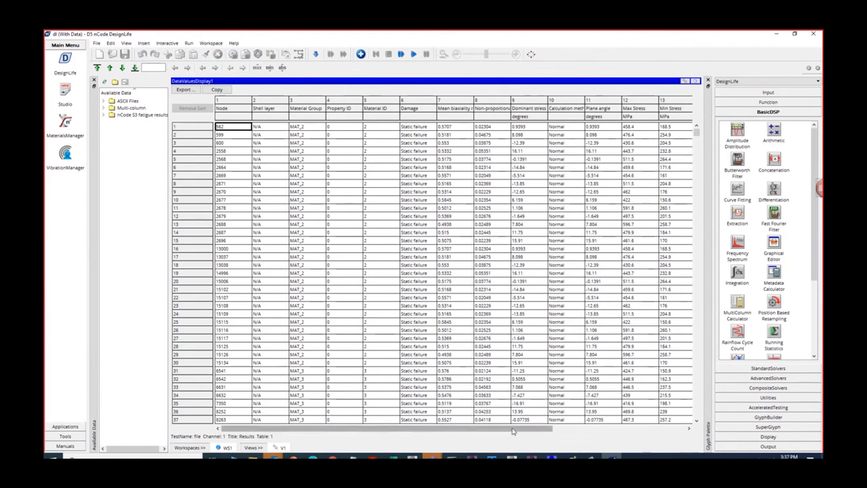
pyautogui.moveTo(495, 430); pyautogui.dragTo(630, 431)
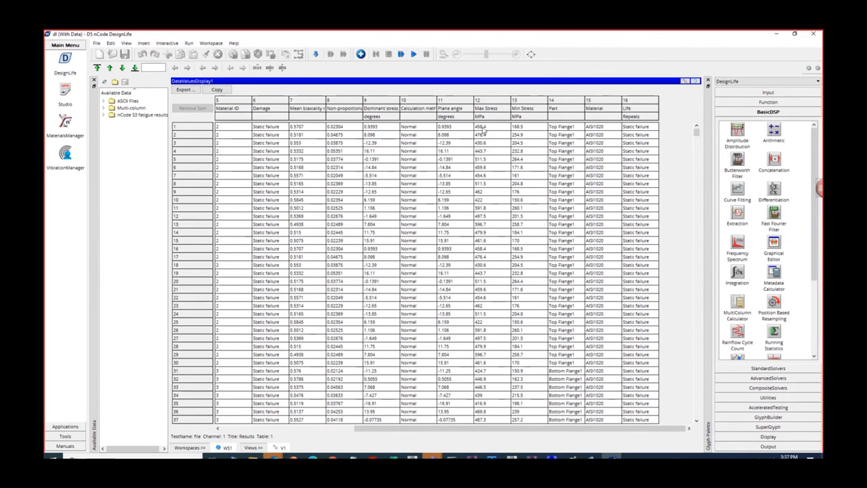
pyautogui.click(694, 81)
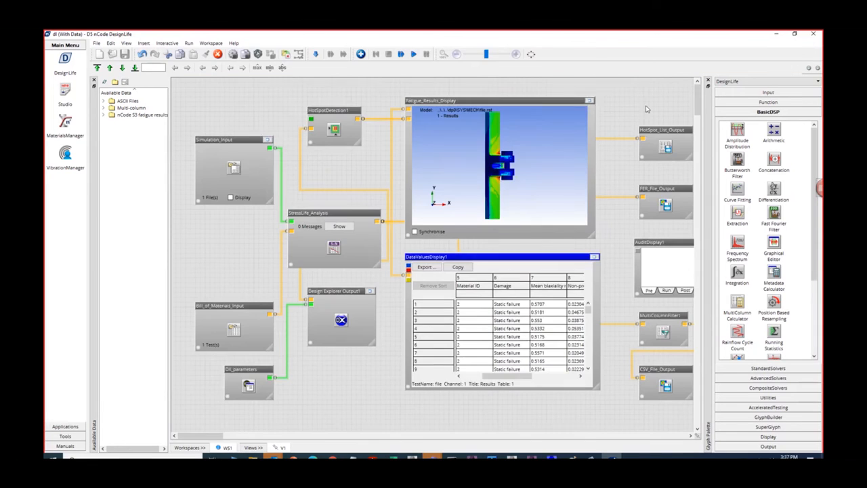
# - Enlarge the Fatigue_Results_Display and examine the life contours around the flange fillets and bolt from an angled view
pyautogui.click(589, 101)
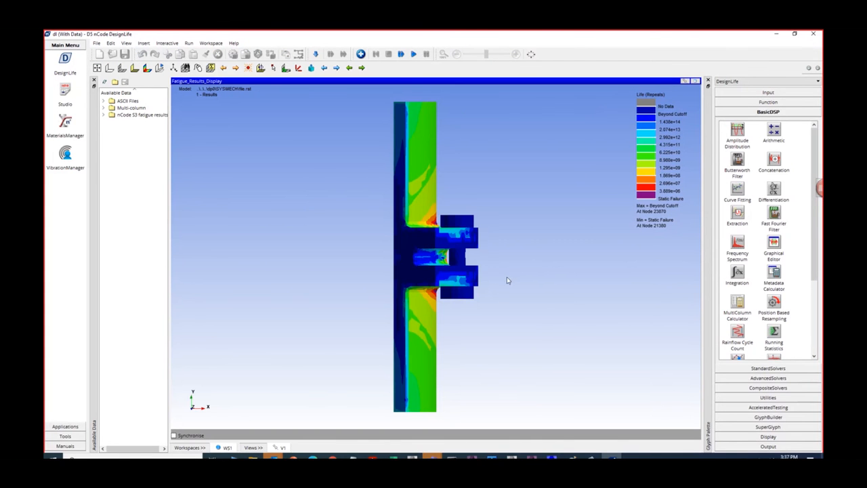
pyautogui.moveTo(507, 281); pyautogui.dragTo(448, 296)
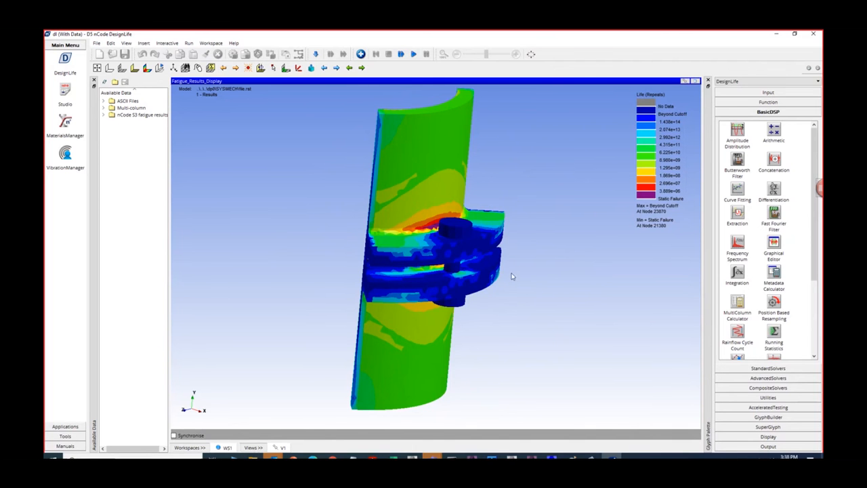
# - Examine the life contours at the flange fillets and around the bolt from above and below, close up
pyautogui.moveTo(501, 292); pyautogui.dragTo(445, 228)
pyautogui.scroll(5, 459, 290)
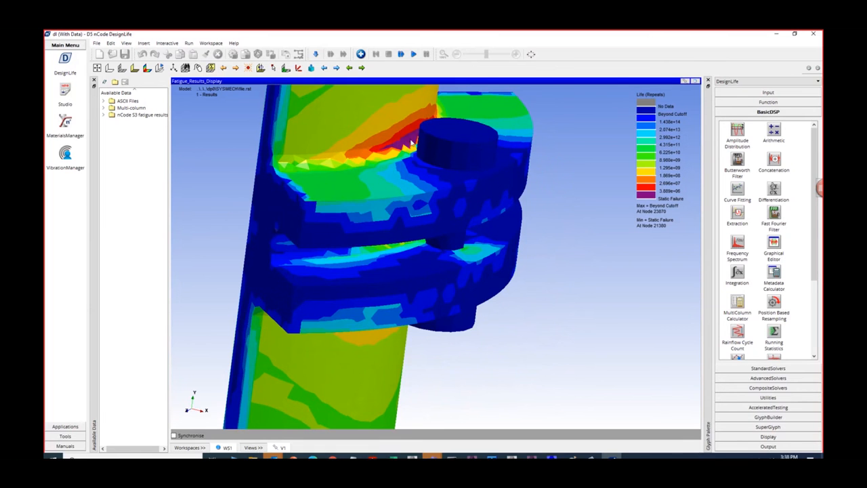
pyautogui.moveTo(514, 305); pyautogui.dragTo(467, 293)
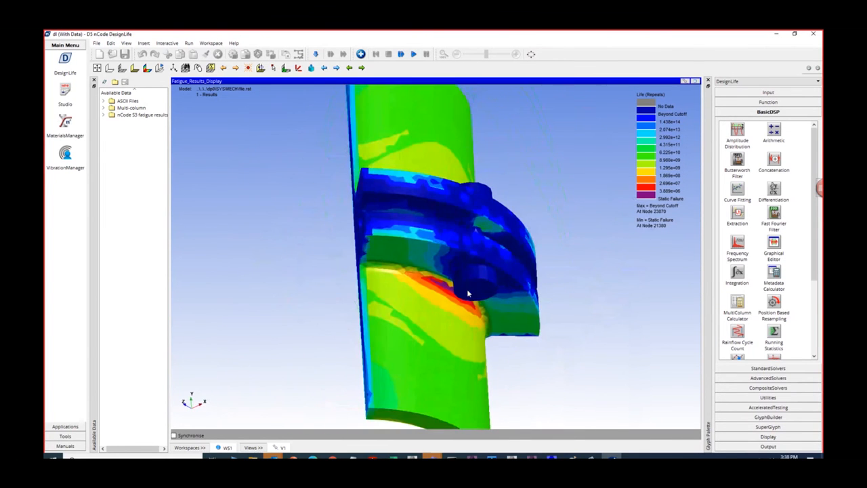
pyautogui.scroll(3, 441, 306)
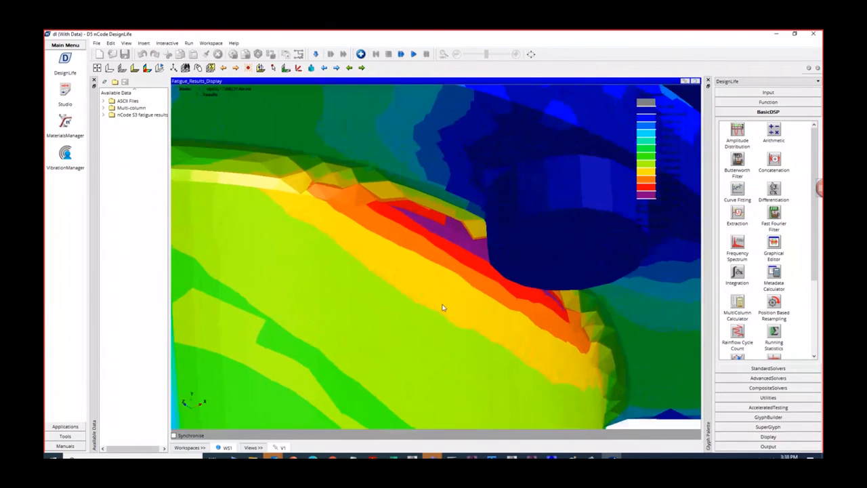
pyautogui.scroll(-3, 441, 305)
pyautogui.scroll(-2, 442, 307)
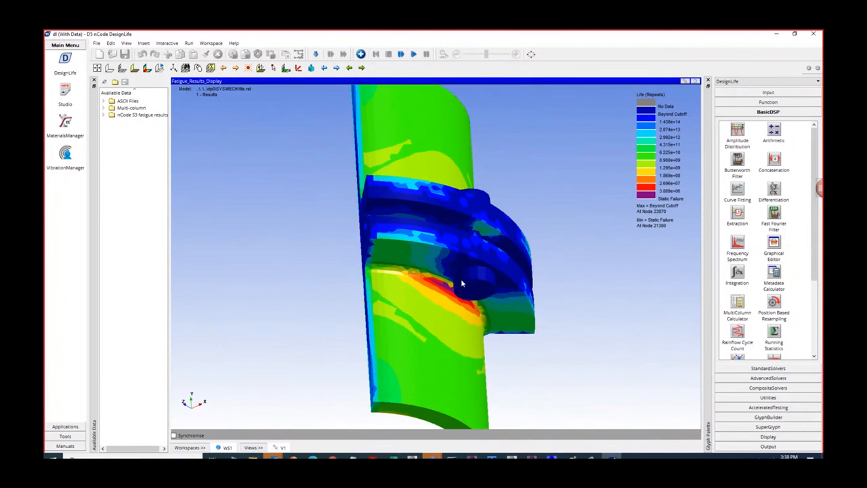
pyautogui.moveTo(445, 291); pyautogui.dragTo(463, 366)
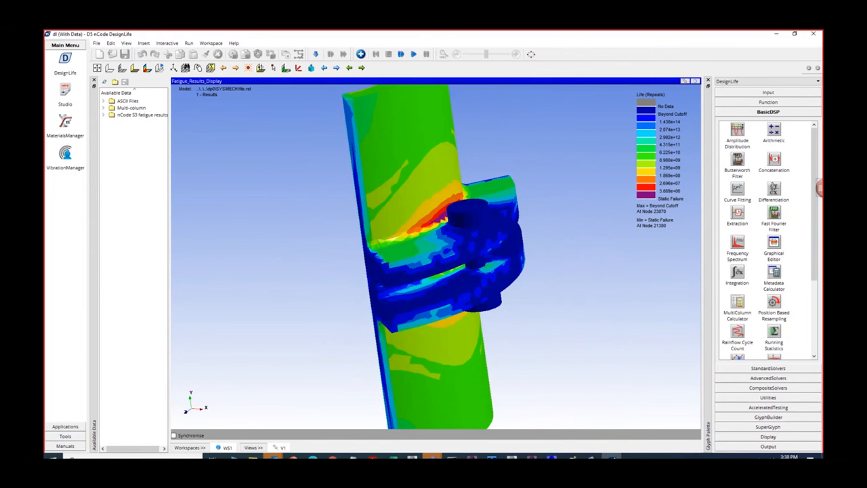
# - Switch to the flange assembly's Mechanical window and cut the Equivalent Stress result with Section Plane2, viewing the bolt section closely
pyautogui.click(531, 458)
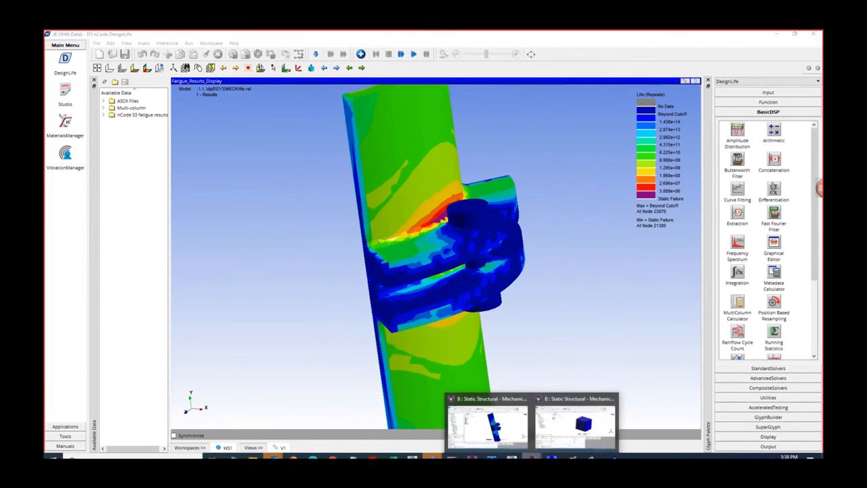
pyautogui.click(511, 430)
pyautogui.moveTo(513, 248); pyautogui.dragTo(331, 315)
pyautogui.moveTo(542, 198); pyautogui.dragTo(434, 285)
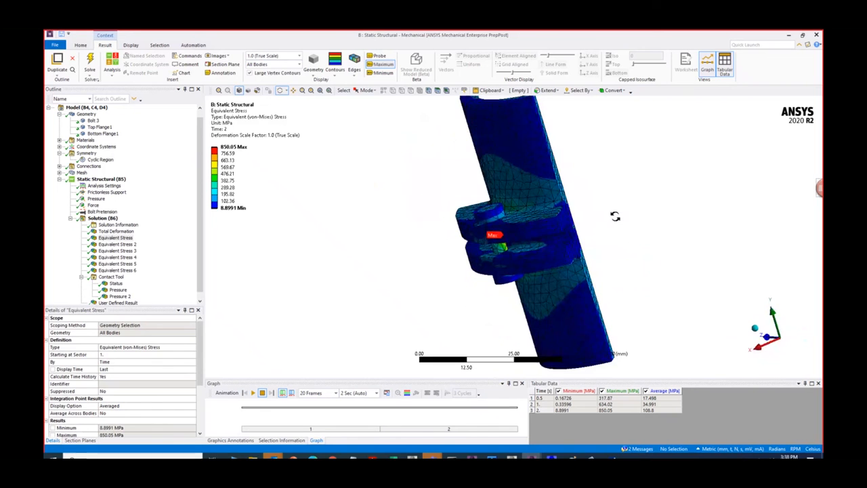
pyautogui.click(80, 440)
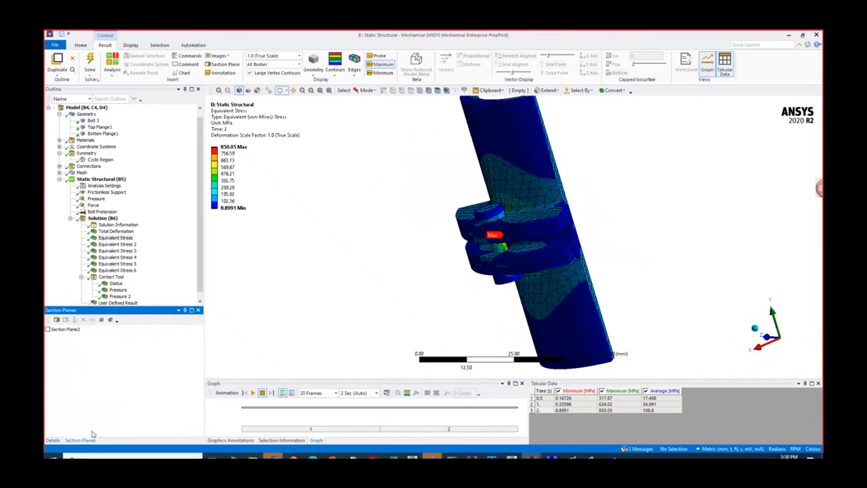
pyautogui.click(48, 330)
pyautogui.moveTo(490, 280); pyautogui.dragTo(493, 234)
pyautogui.scroll(4, 494, 225)
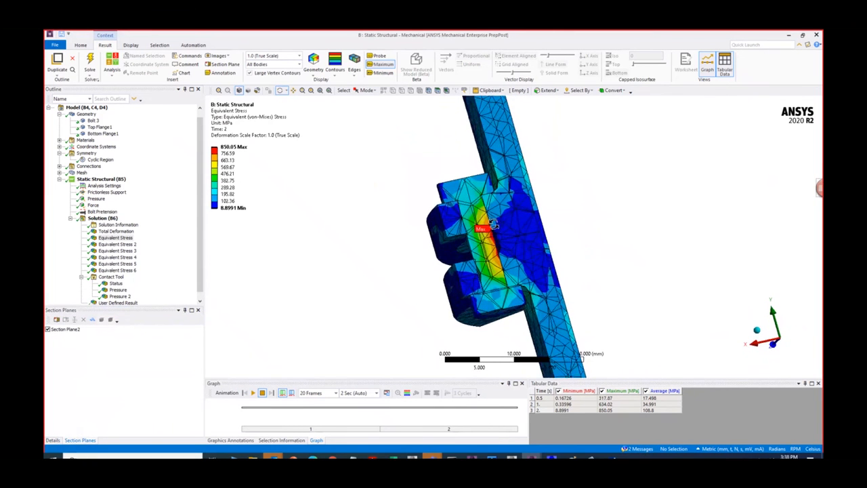
# - Show the sectioned Equivalent Stress 2 and Equivalent Stress 3 results and examine the stresses at the flange fillets
pyautogui.click(119, 245)
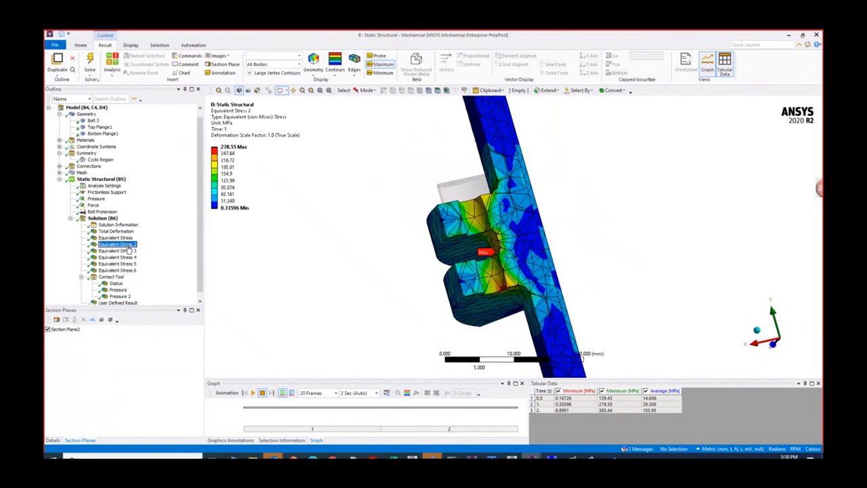
pyautogui.moveTo(480, 268); pyautogui.dragTo(508, 287)
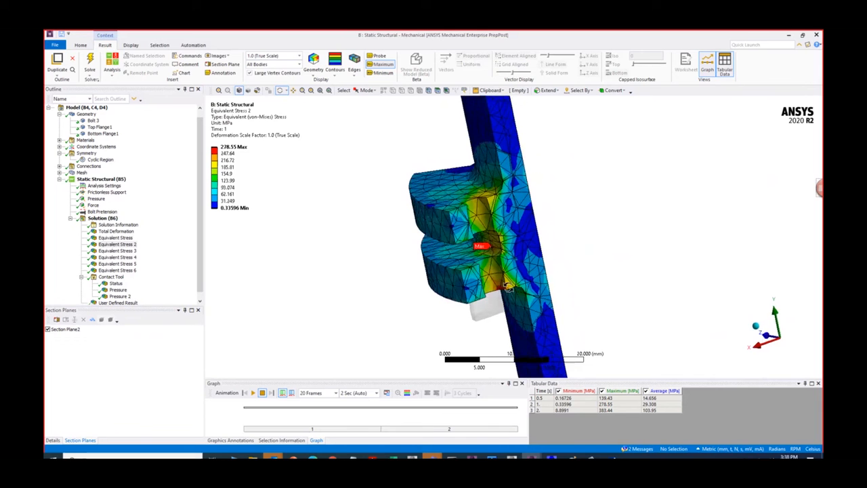
pyautogui.click(117, 250)
pyautogui.moveTo(440, 291); pyautogui.dragTo(529, 292)
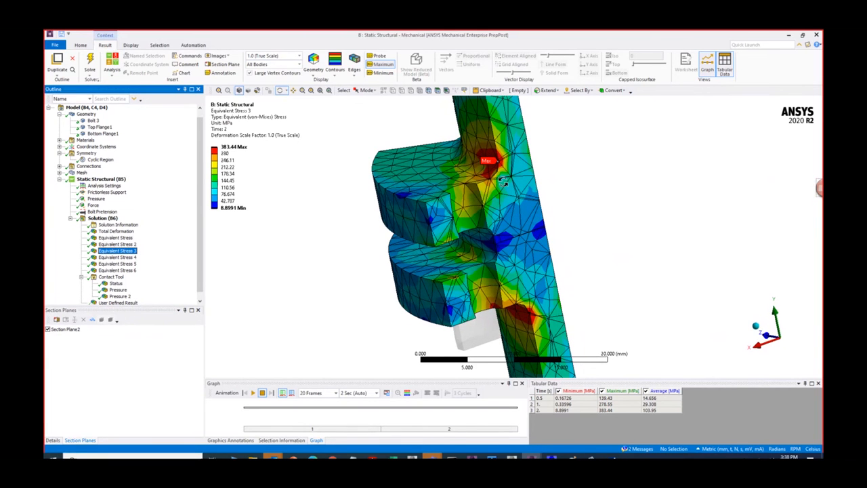
pyautogui.moveTo(502, 181); pyautogui.dragTo(502, 152)
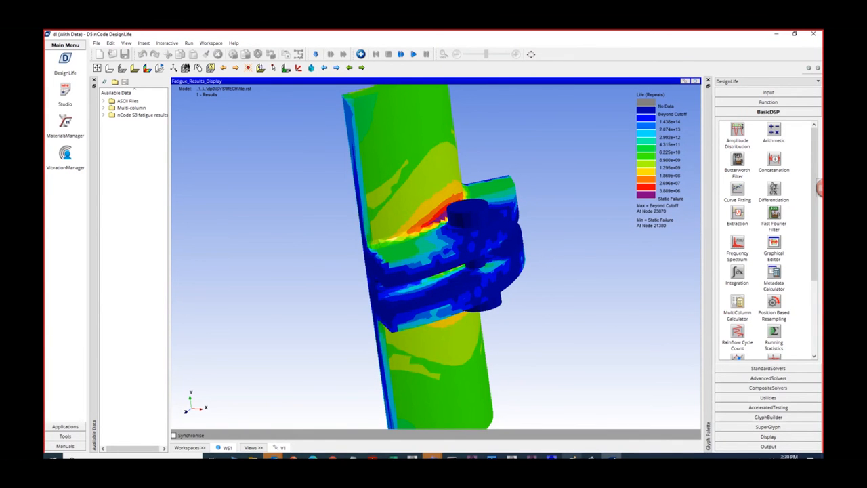
# - Restore the fatigue results display's size and open the Solution of the nCode EN Constant system for editing from the Workbench project
pyautogui.click(696, 82)
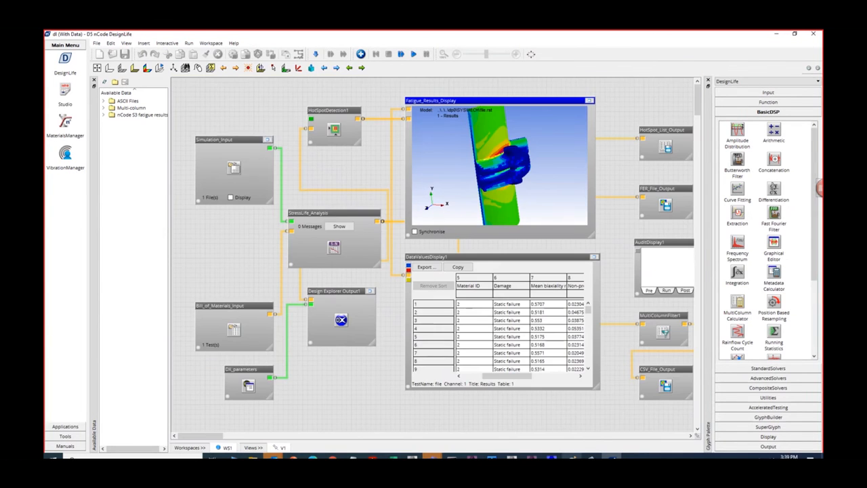
pyautogui.click(511, 456)
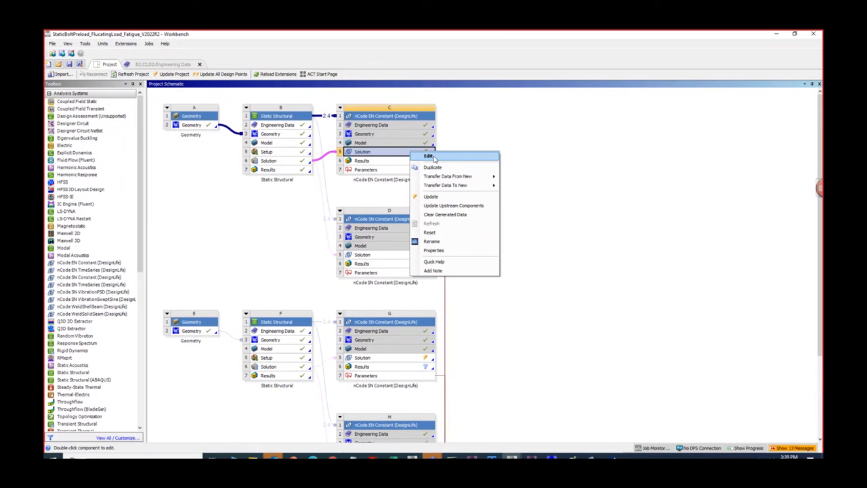
pyautogui.click(434, 158)
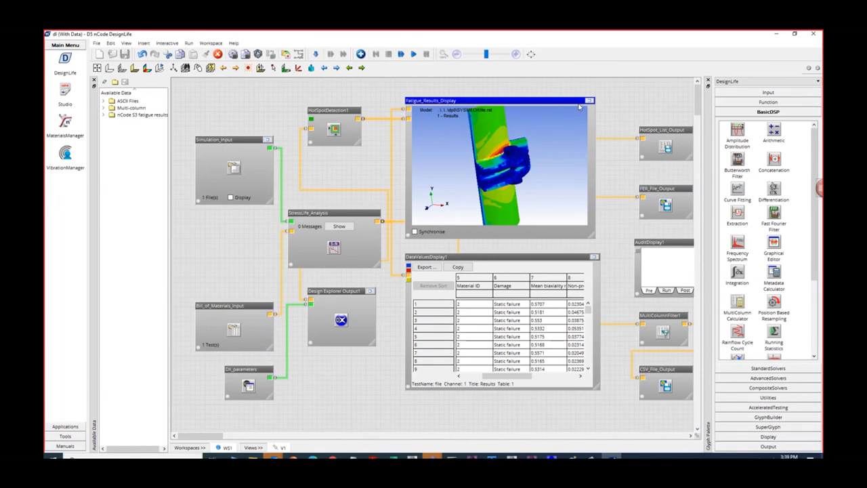
pyautogui.doubleClick(500, 209)
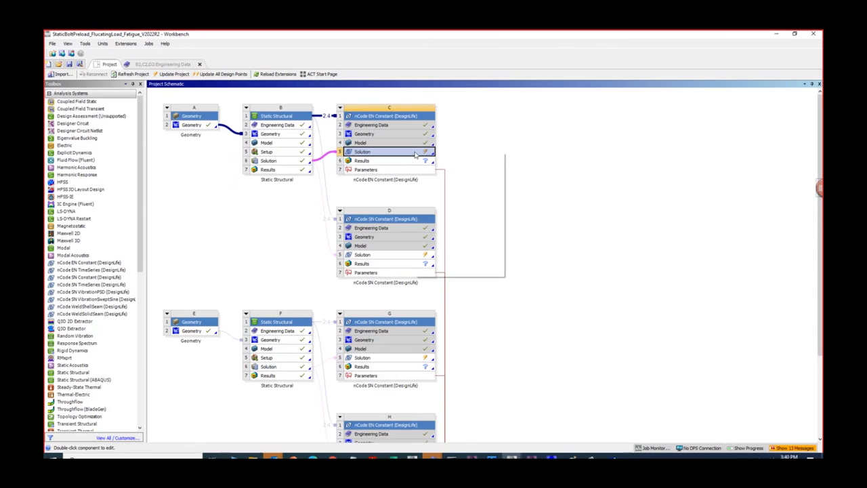
pyautogui.rightClick(414, 153)
pyautogui.click(442, 158)
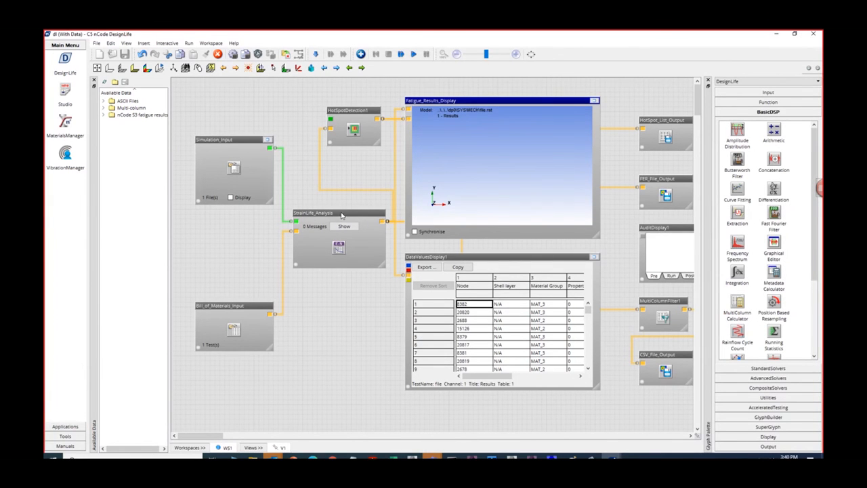
# - Enlarge the strain-life Fatigue_Results_Display, fit the flange model in it and examine the life contours at the flange fillet beside the bolt
pyautogui.click(594, 102)
pyautogui.rightClick(360, 220)
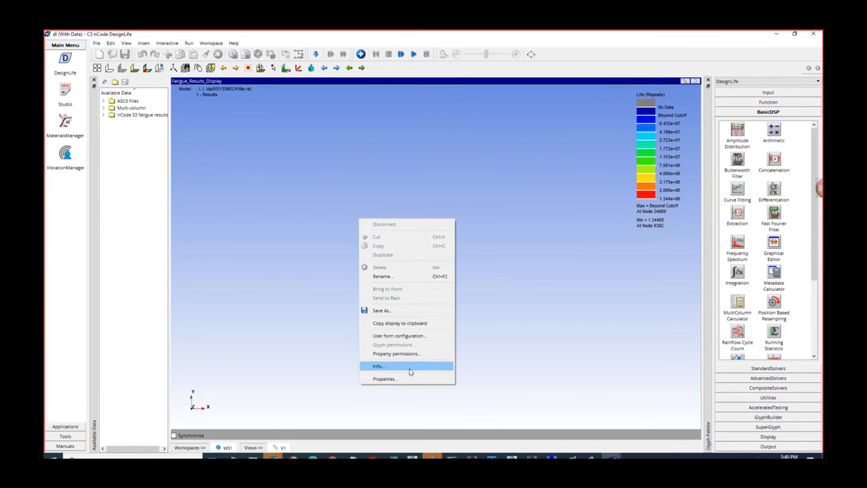
pyautogui.click(99, 70)
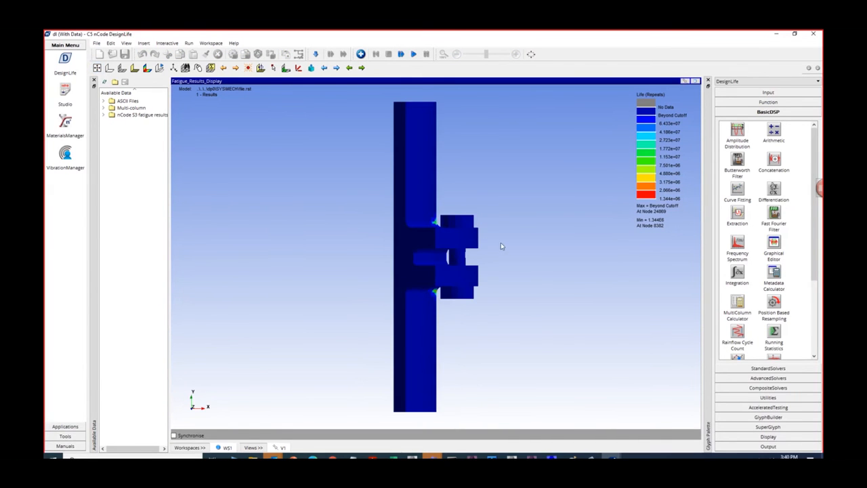
pyautogui.moveTo(492, 248)
pyautogui.mouseDown()
pyautogui.moveTo(417, 282)
pyautogui.moveTo(570, 239)
pyautogui.mouseUp()
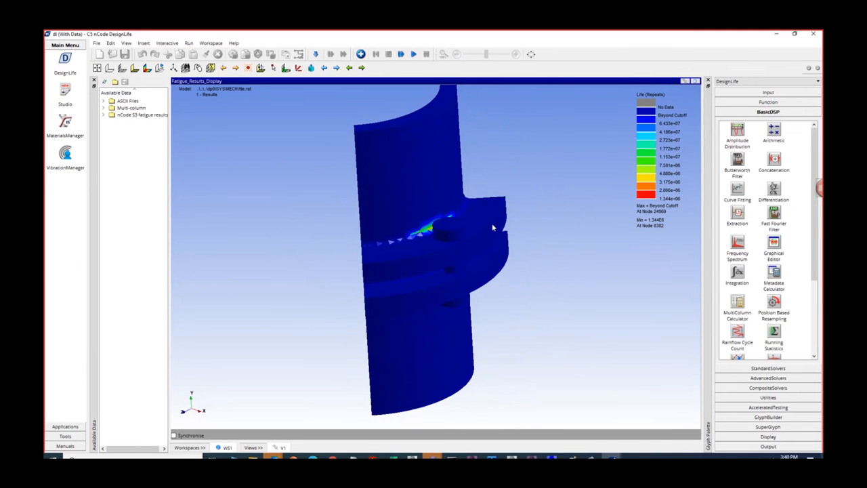
pyautogui.scroll(2, 486, 254)
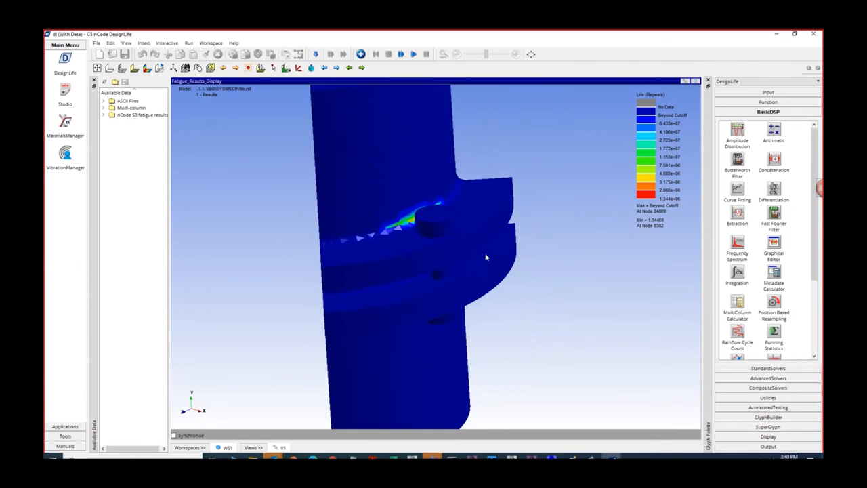
pyautogui.moveTo(480, 244); pyautogui.dragTo(517, 225)
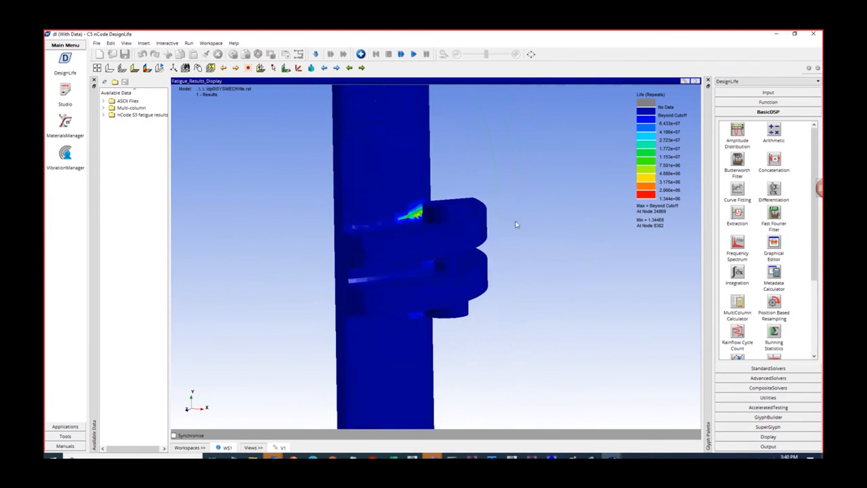
pyautogui.scroll(2, 410, 209)
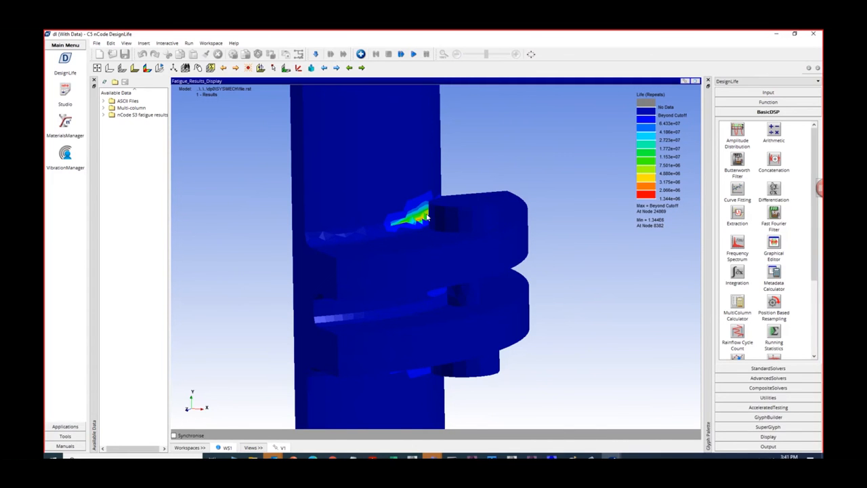
# - Examine the maximum and minimum stress of the first node in the enlarged strain-life DataValuesDisplay1 table, restoring each display's size
pyautogui.click(695, 81)
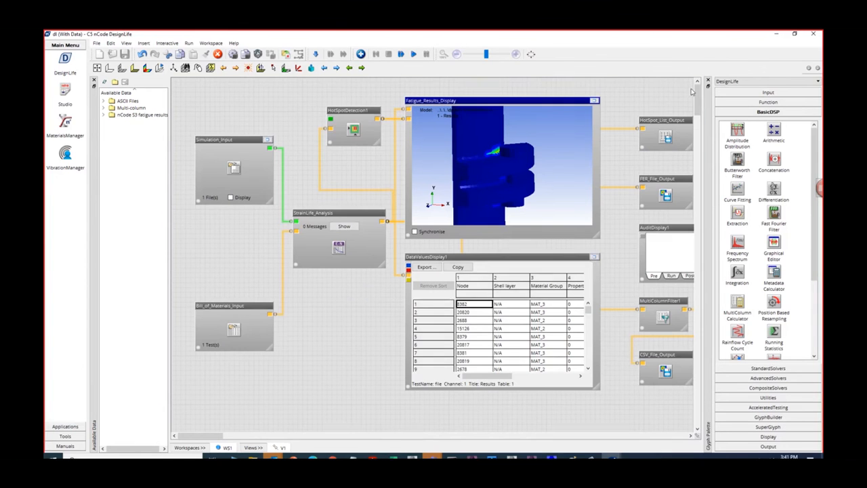
pyautogui.click(595, 257)
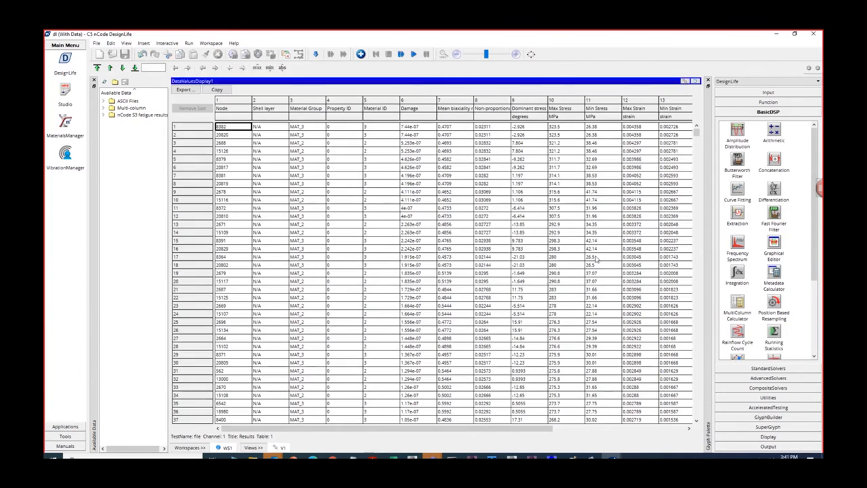
pyautogui.click(560, 128)
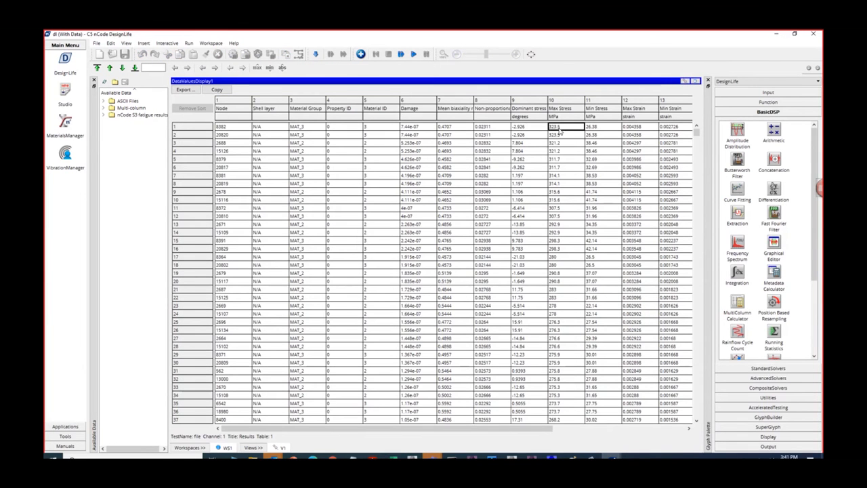
pyautogui.click(600, 129)
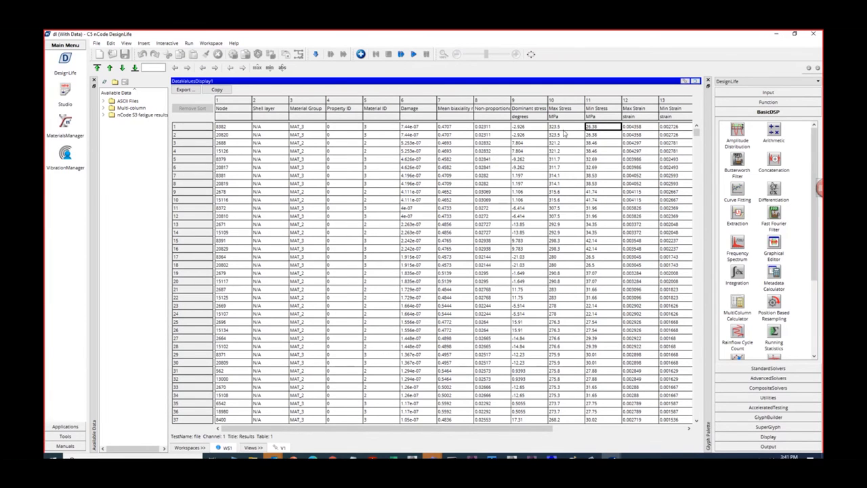
pyautogui.click(694, 82)
# - Edit the StrainLife_Analysis load mapping with the flow run up to it, reduce the load case descriptions to the times only, and accept it
pyautogui.rightClick(342, 216)
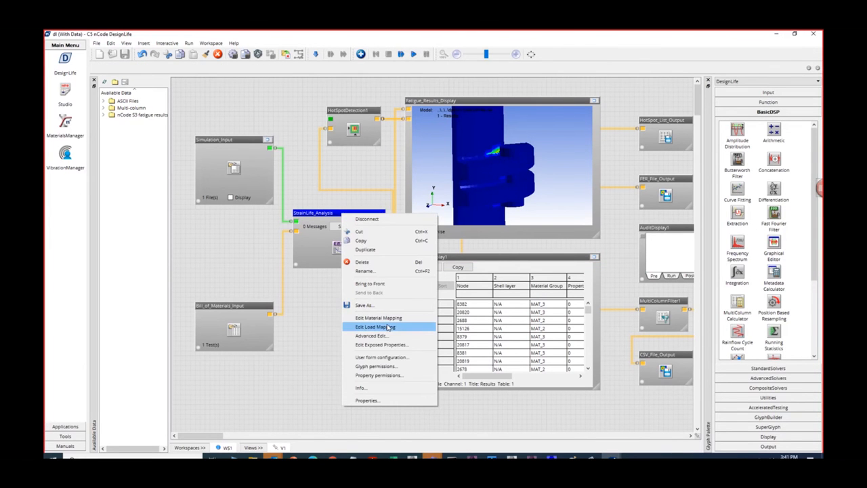
pyautogui.click(388, 328)
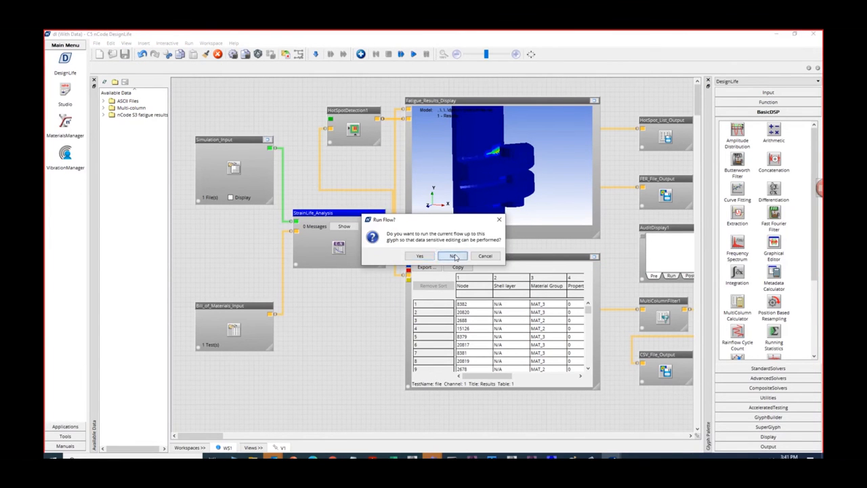
pyautogui.click(429, 252)
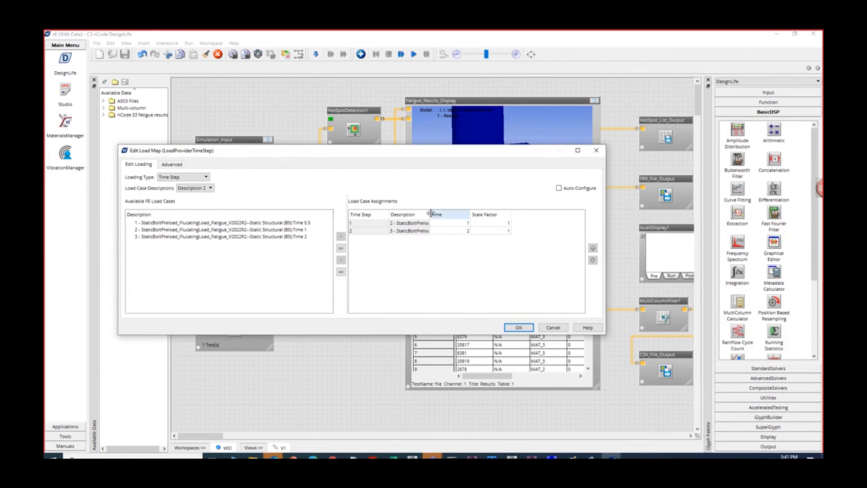
pyautogui.moveTo(429, 212); pyautogui.dragTo(497, 214)
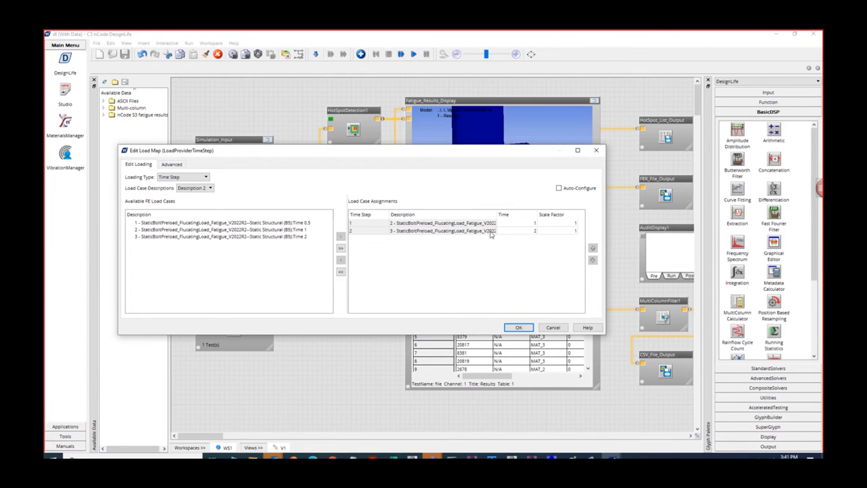
pyautogui.click(211, 189)
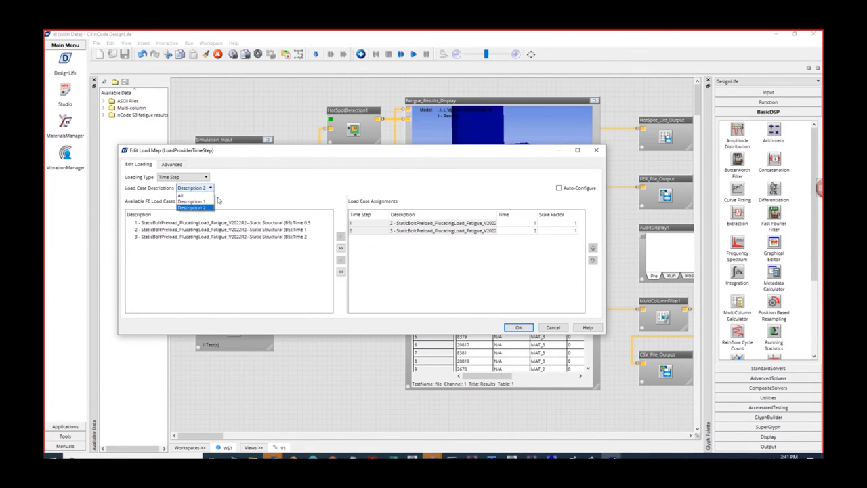
pyautogui.click(434, 281)
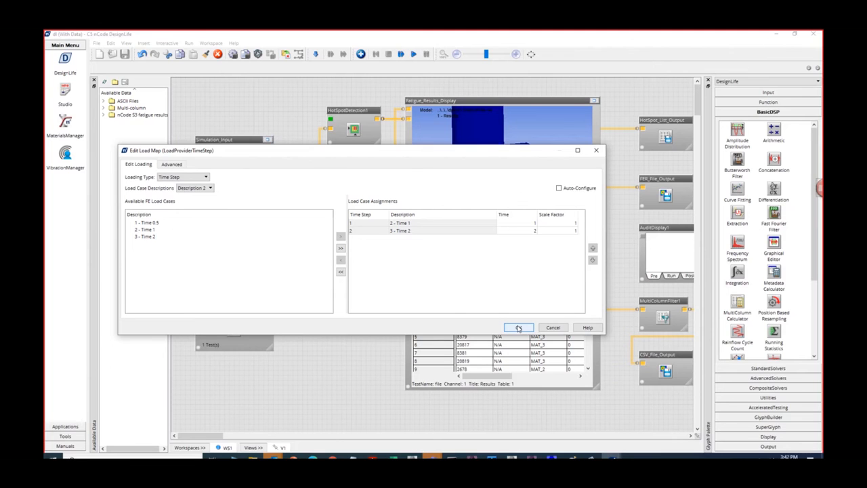
pyautogui.click(518, 328)
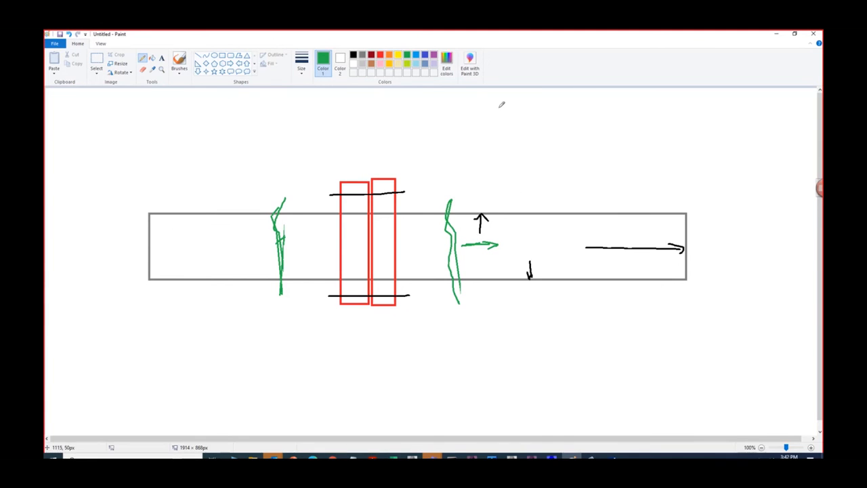
# - Sketch a green graph above the pipe drawing with two axes, a low start point and a high point joined by a rising curve
pyautogui.moveTo(499, 106)
pyautogui.keyDown('shift'); pyautogui.mouseDown()
pyautogui.moveTo(499, 184)
pyautogui.moveTo(603, 171)
pyautogui.mouseUp(); pyautogui.keyUp('shift')
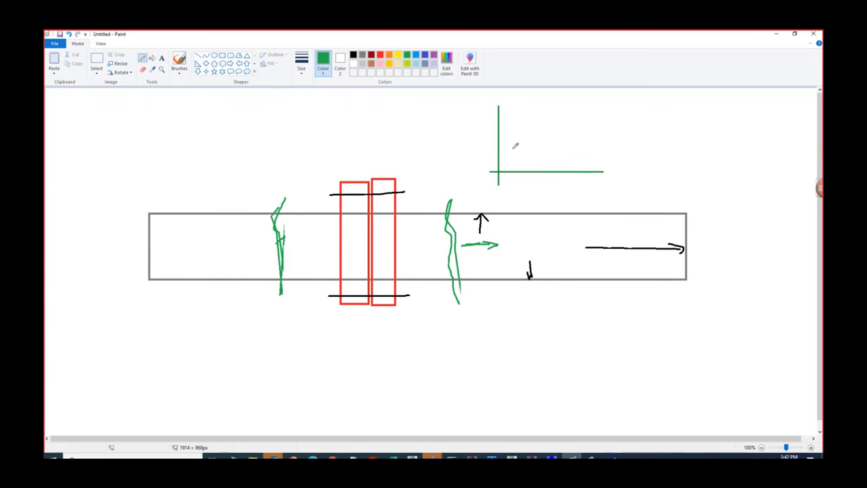
pyautogui.moveTo(502, 156); pyautogui.dragTo(503, 149)
pyautogui.moveTo(551, 113); pyautogui.dragTo(557, 111)
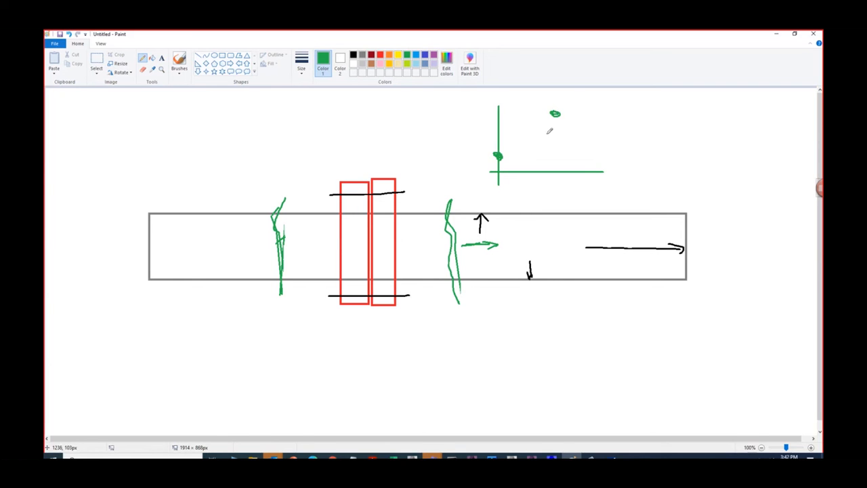
pyautogui.moveTo(500, 156); pyautogui.dragTo(556, 113)
# - Switch back to nCode DesignLife, examine the Time 1 load case in the strain-life load map, and accept the mapping
pyautogui.click(776, 33)
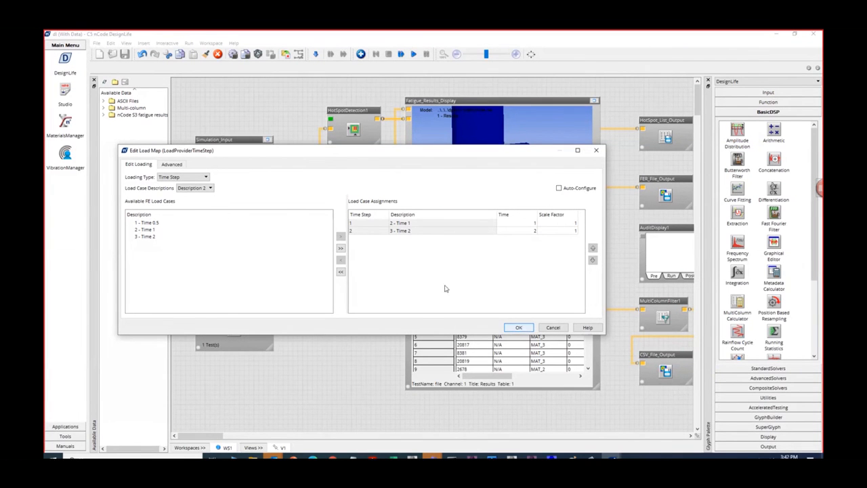
pyautogui.click(150, 231)
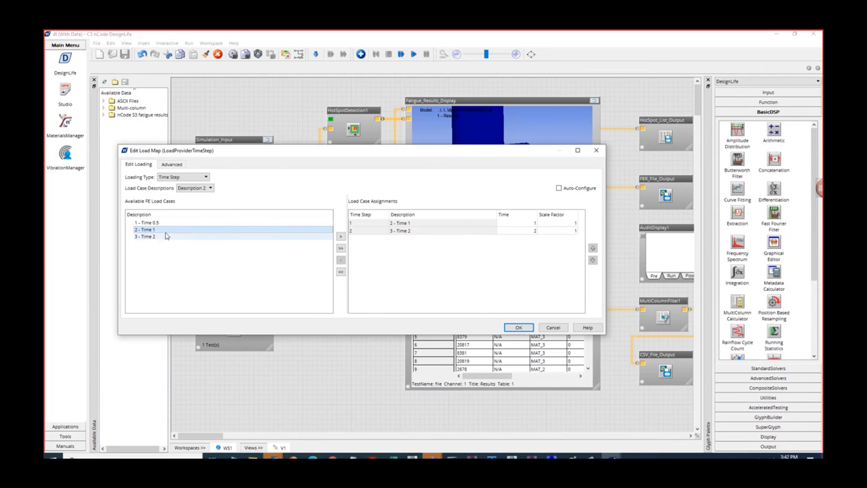
pyautogui.click(518, 327)
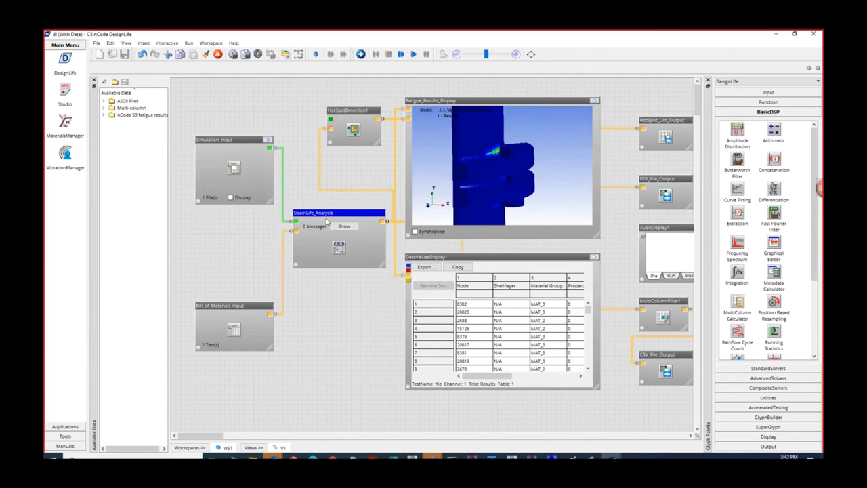
# - Open the advanced configuration of StrainLife_Analysis and select AbsMaxPrincipal as the combination method of ENEngine_1
pyautogui.rightClick(329, 215)
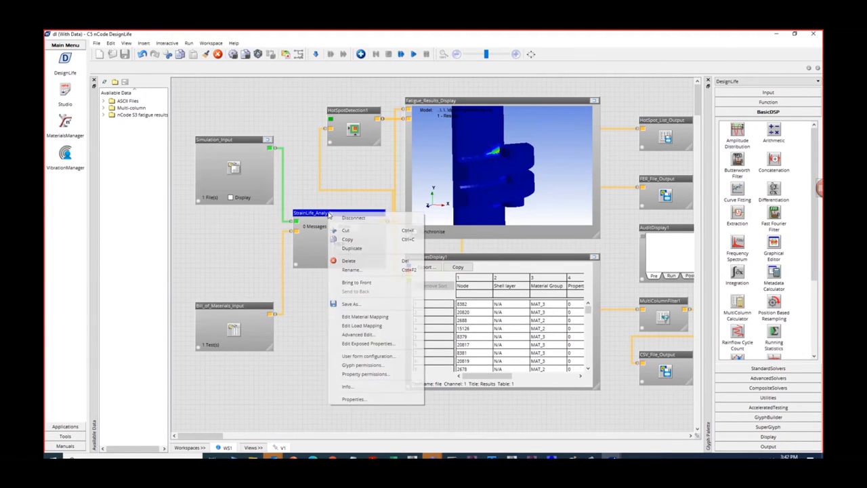
pyautogui.click(376, 335)
pyautogui.click(424, 256)
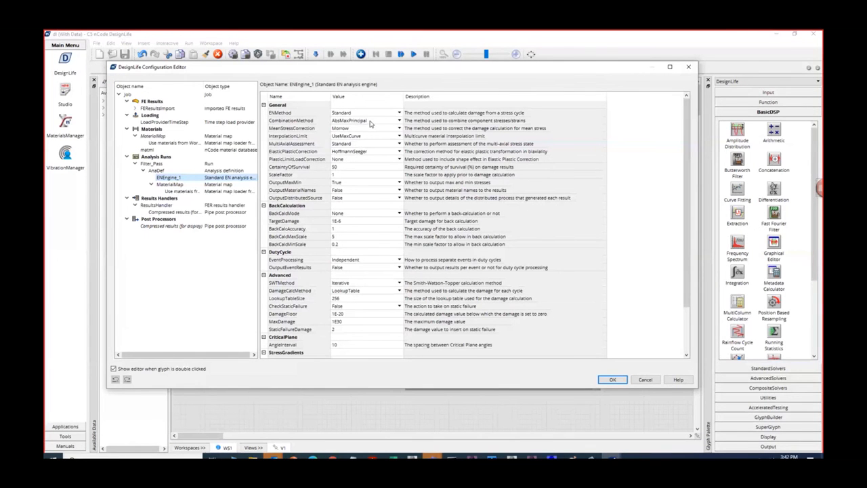
pyautogui.click(400, 122)
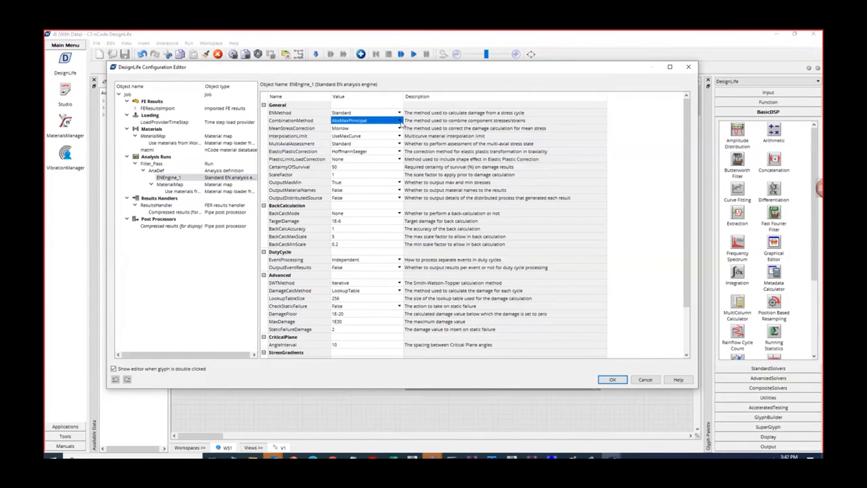
pyautogui.click(399, 122)
pyautogui.click(390, 130)
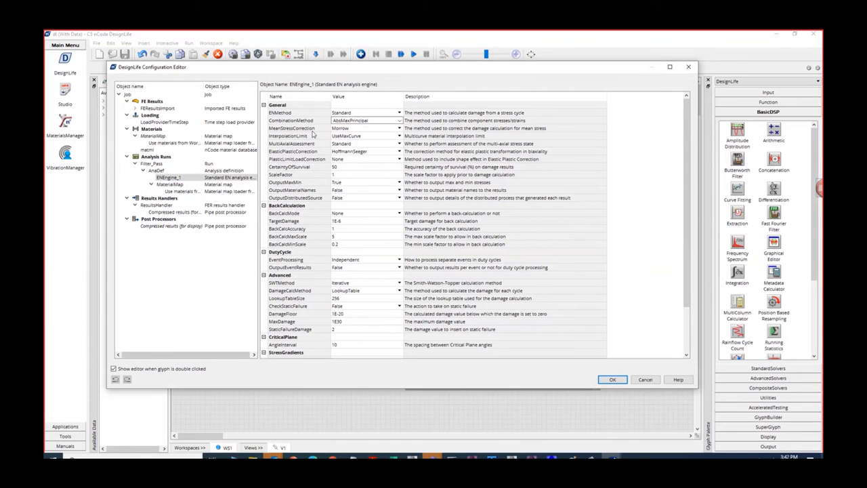
# - Select Morrow as the mean stress correction and HoffmannSeeger as the elastic-plastic correction, and accept the EN engine configuration
pyautogui.click(359, 130)
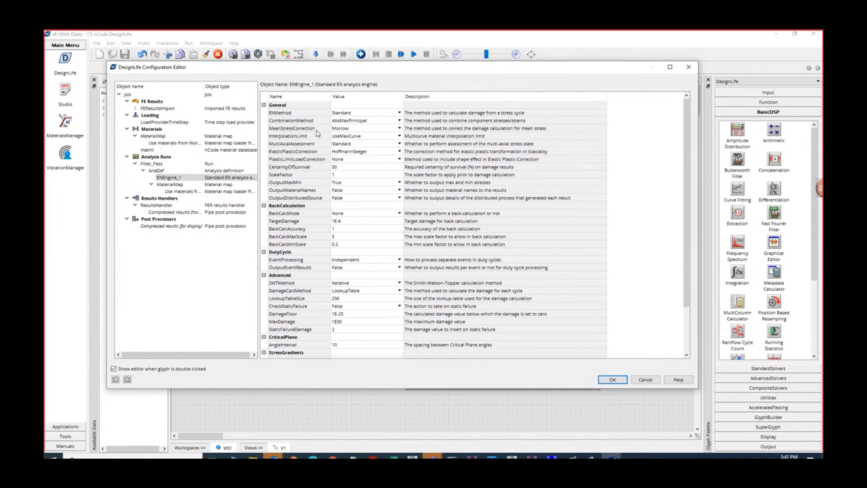
pyautogui.click(399, 128)
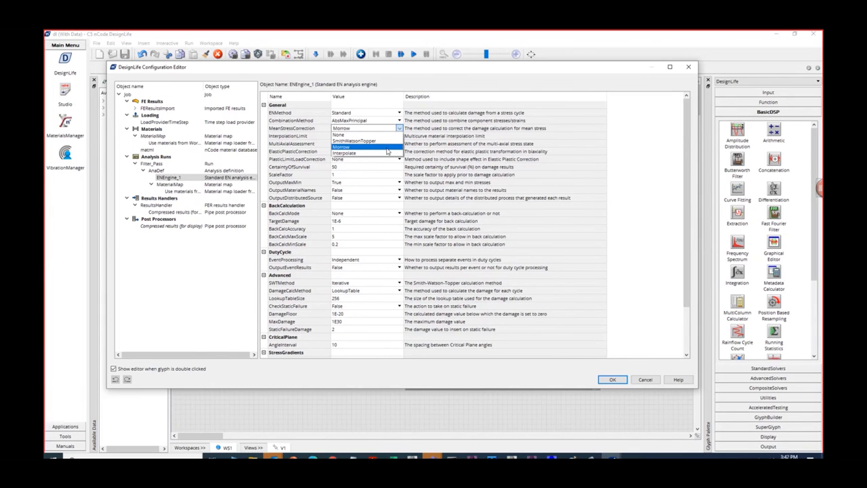
pyautogui.click(366, 148)
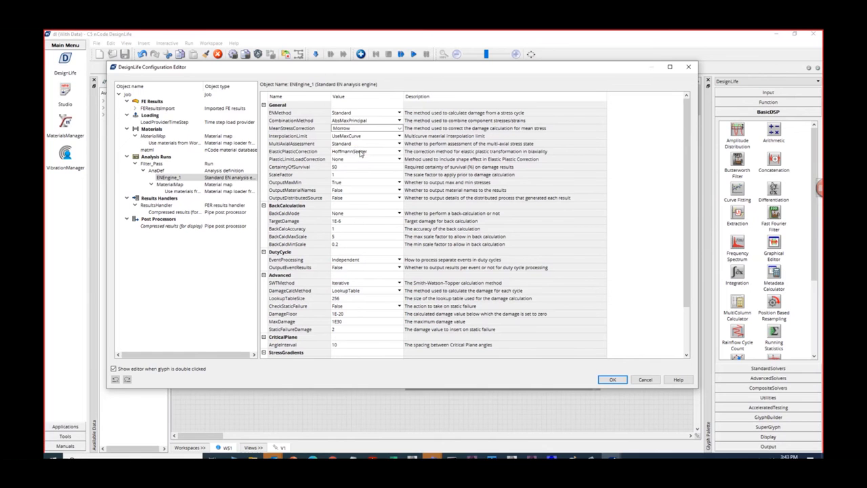
pyautogui.click(359, 152)
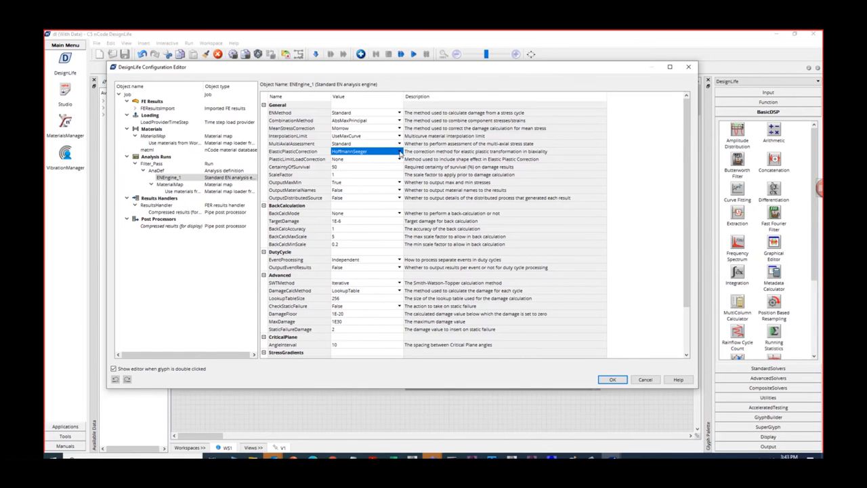
pyautogui.click(400, 152)
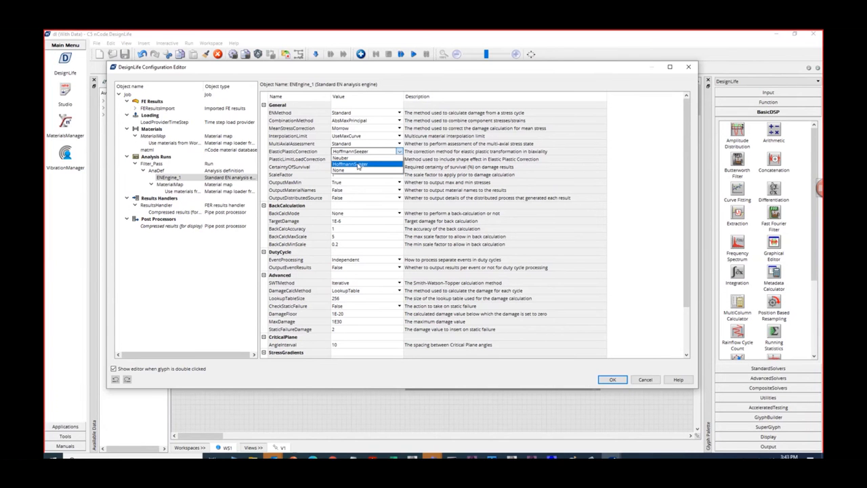
pyautogui.click(359, 165)
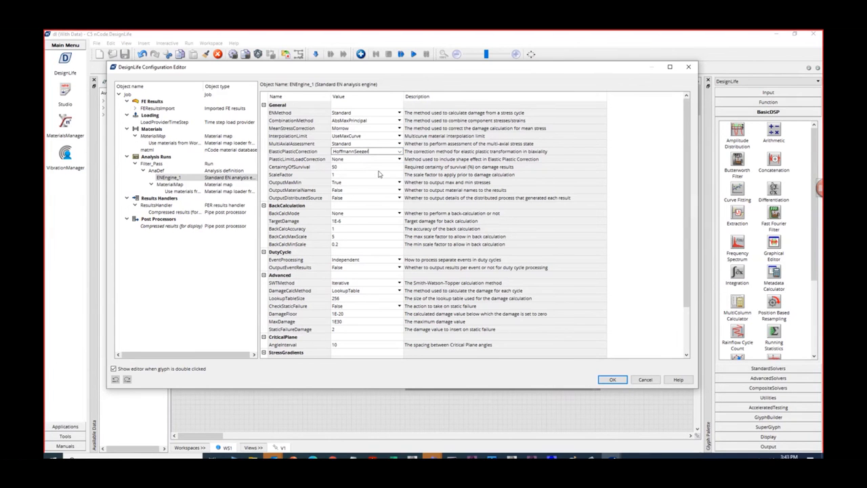
pyautogui.click(612, 379)
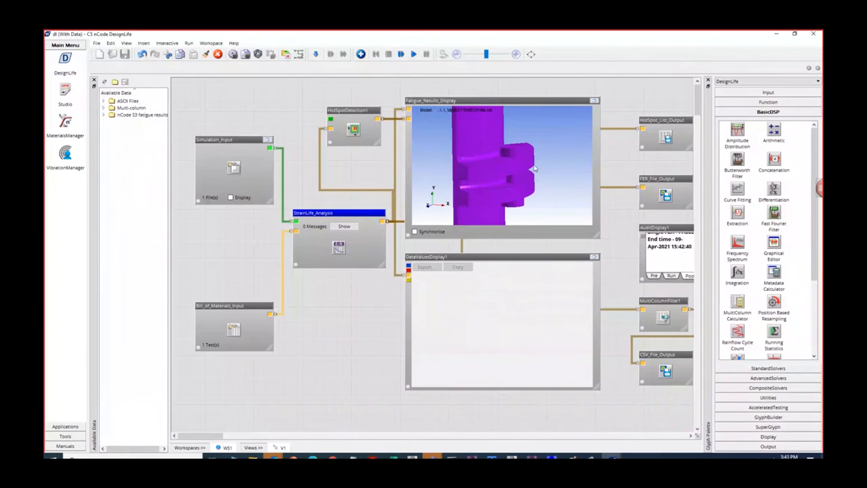
# - Examine the result types and cases offered in the enlarged Fatigue_Results_Display's legend properties, then cancel and restore the display's size
pyautogui.click(594, 101)
pyautogui.rightClick(519, 177)
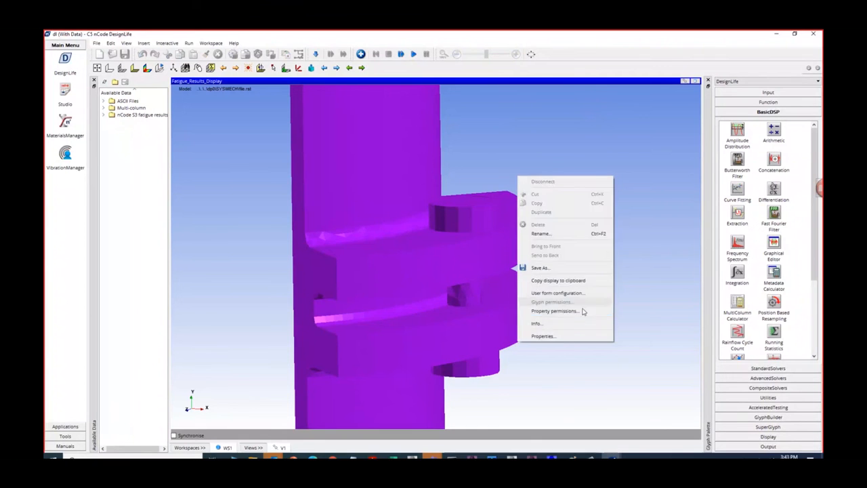
pyautogui.click(573, 335)
pyautogui.click(425, 184)
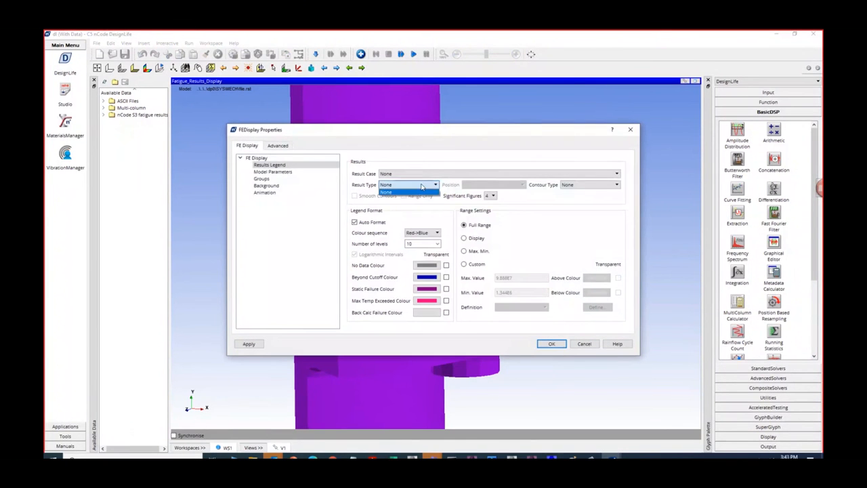
pyautogui.click(433, 174)
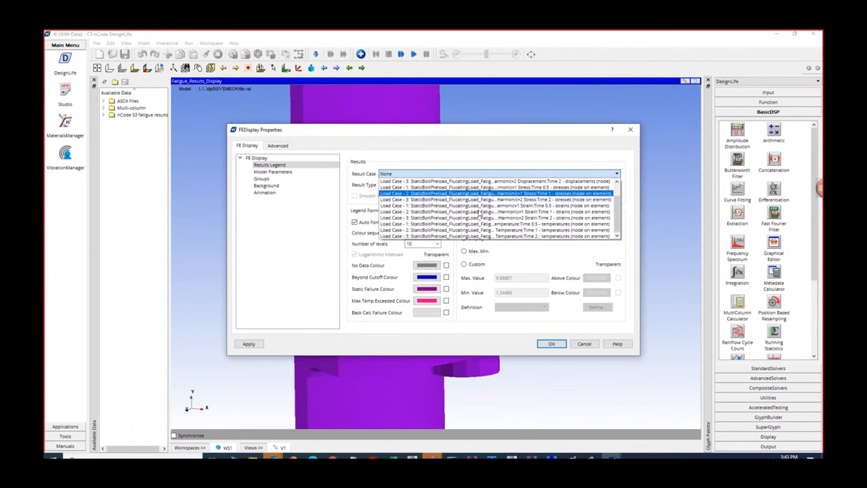
pyautogui.click(595, 342)
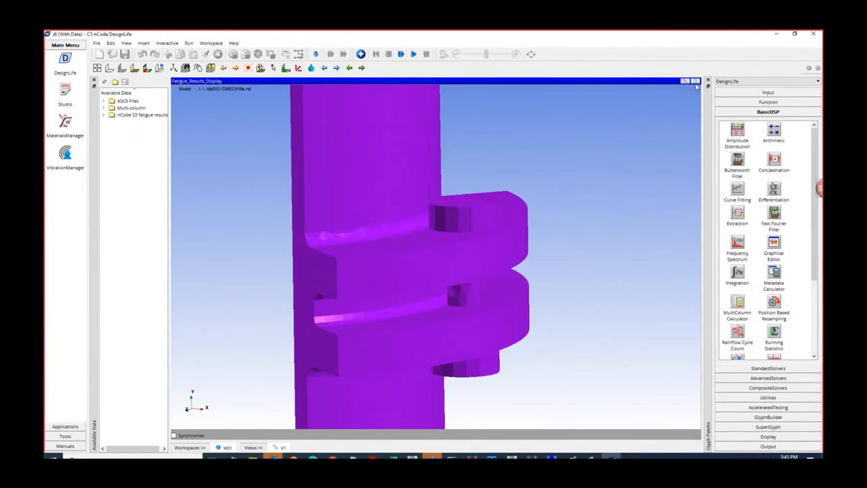
pyautogui.click(694, 82)
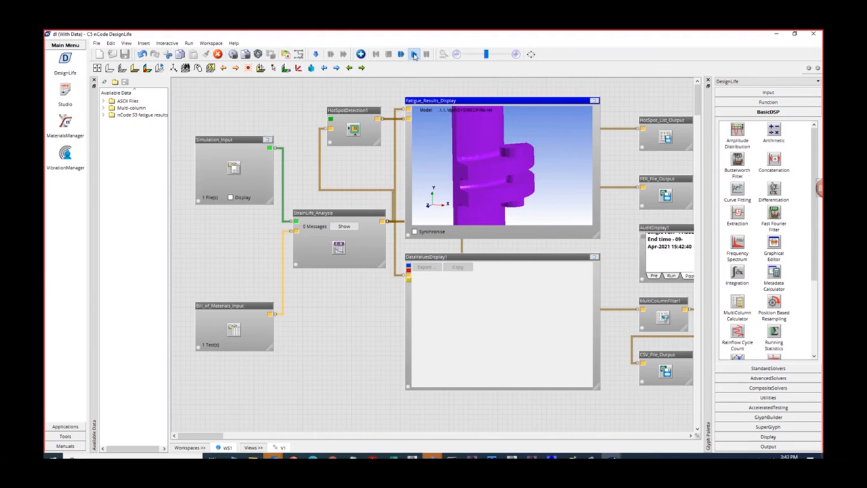
# - Run the whole strain-life flow and switch to the bolted flange geometry in SpaceClaim, turning its coloured sector to face the front
pyautogui.click(414, 54)
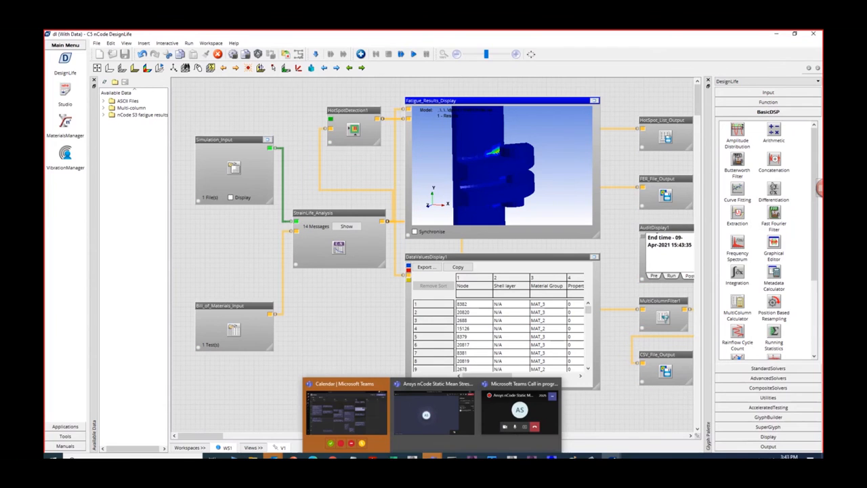
pyautogui.moveTo(552, 457)
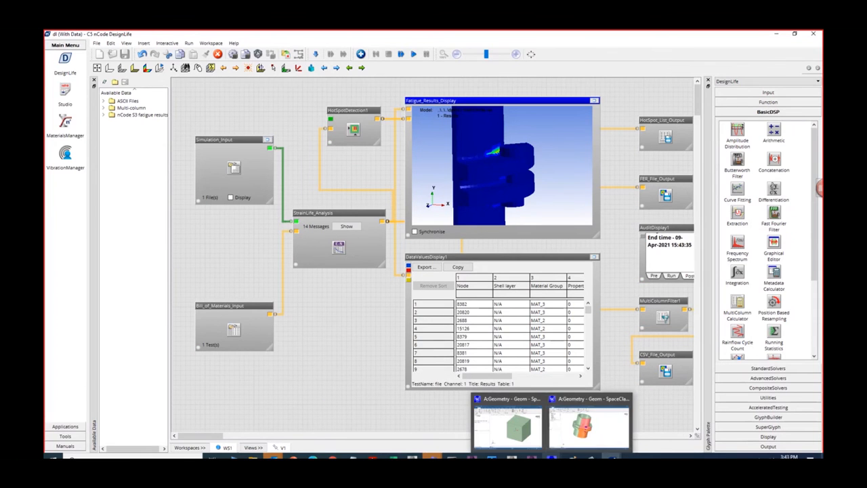
pyautogui.click(589, 425)
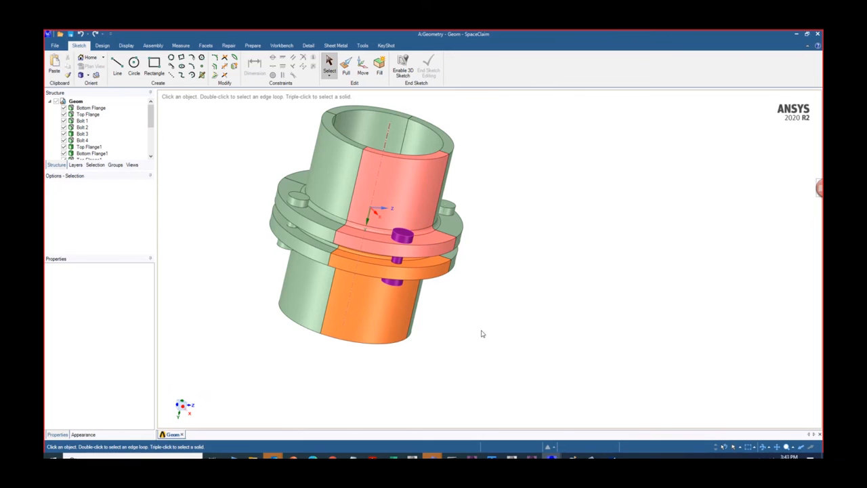
pyautogui.moveTo(482, 333); pyautogui.dragTo(446, 327, button='middle')
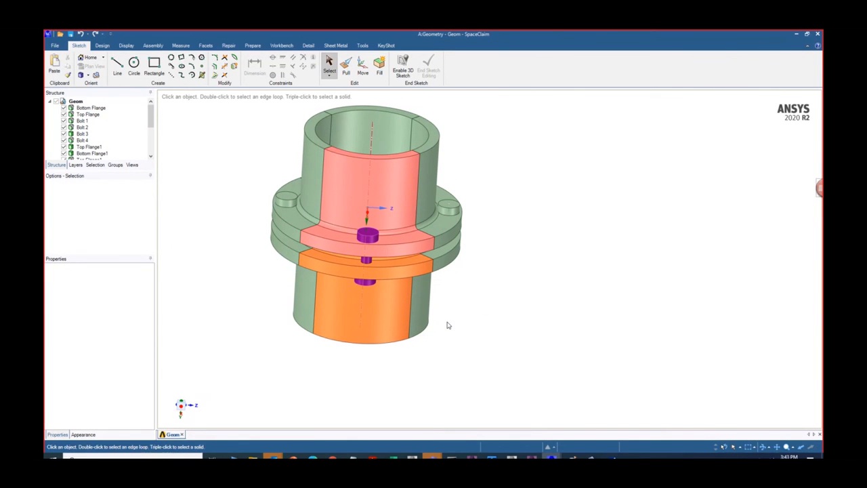
# - Switch to the Paint sketch and draw a green block below the pipe with a long force arrow pointing right
pyautogui.moveTo(573, 458)
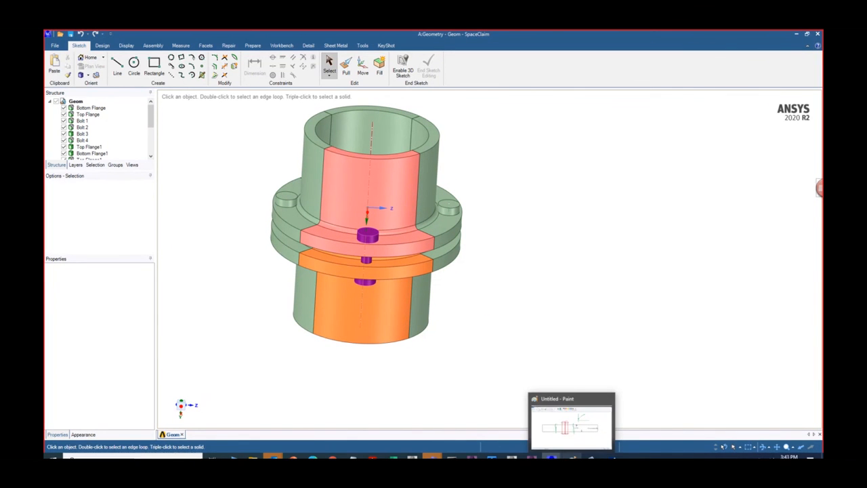
pyautogui.click(573, 425)
pyautogui.moveTo(480, 324); pyautogui.dragTo(486, 366)
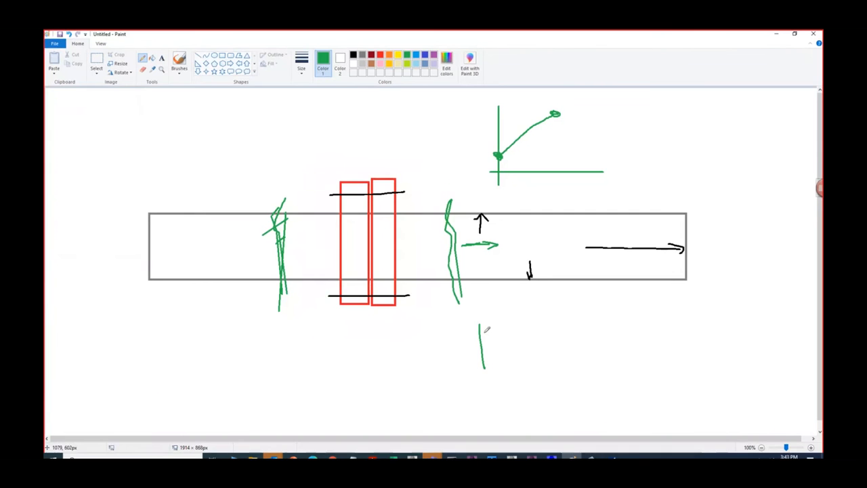
pyautogui.moveTo(479, 324)
pyautogui.mouseDown()
pyautogui.moveTo(580, 365)
pyautogui.moveTo(481, 365)
pyautogui.mouseUp()
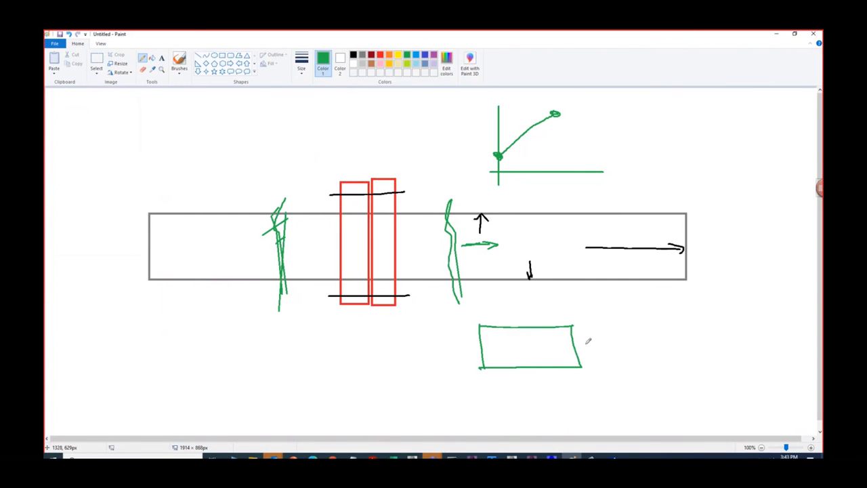
pyautogui.moveTo(580, 344)
pyautogui.mouseDown()
pyautogui.moveTo(681, 340)
pyautogui.moveTo(688, 330)
pyautogui.moveTo(703, 341)
pyautogui.mouseUp()
# - Sketch a load graph below the force arrow with axes, a fluctuating wave, its mean line and an arrow marking the mean offset
pyautogui.moveTo(606, 361)
pyautogui.mouseDown()
pyautogui.moveTo(604, 418)
pyautogui.moveTo(698, 405)
pyautogui.mouseUp()
pyautogui.moveTo(600, 362); pyautogui.dragTo(614, 361)
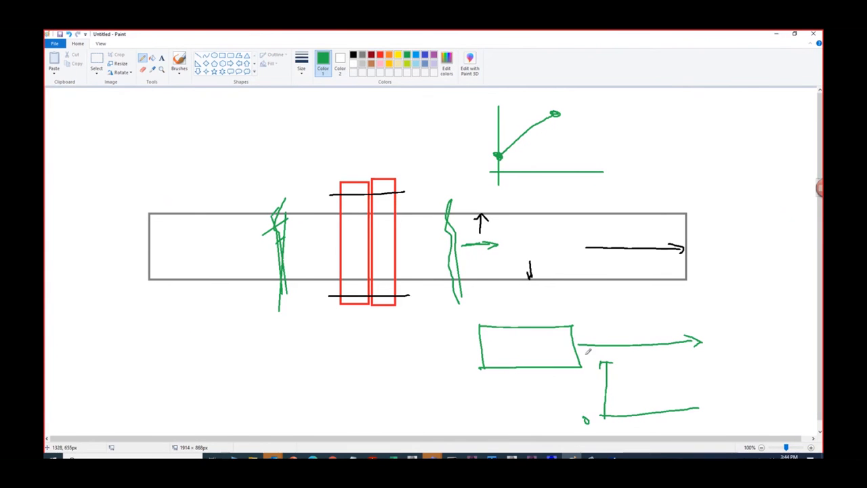
pyautogui.moveTo(589, 357)
pyautogui.mouseDown()
pyautogui.moveTo(646, 386)
pyautogui.moveTo(722, 367)
pyautogui.moveTo(743, 377)
pyautogui.mouseUp()
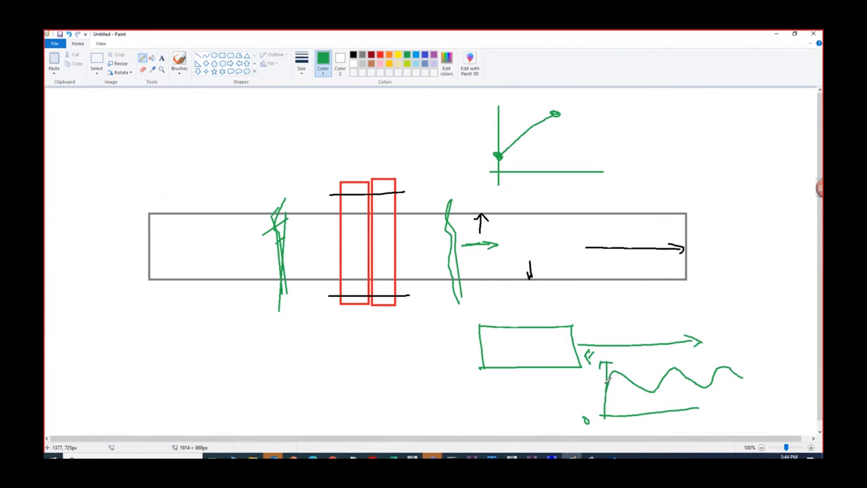
pyautogui.moveTo(606, 383); pyautogui.dragTo(741, 383)
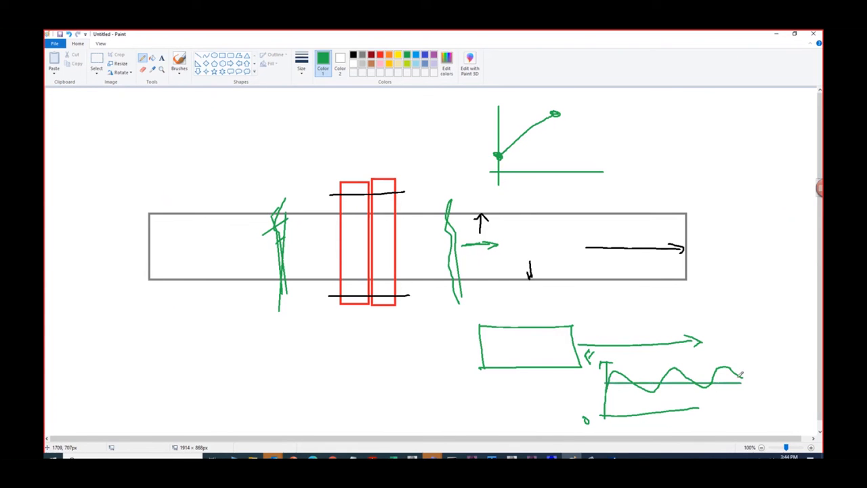
pyautogui.moveTo(671, 383); pyautogui.dragTo(676, 409)
# - Extend the upper graph with a longer horizontal axis and a curve falling to a marked zero point, and label the start point 100
pyautogui.moveTo(557, 114); pyautogui.dragTo(562, 109)
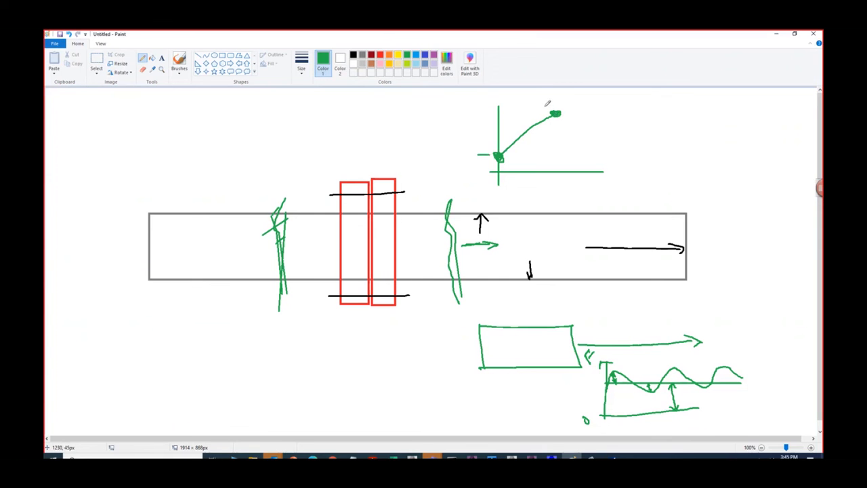
pyautogui.moveTo(555, 112)
pyautogui.mouseDown()
pyautogui.moveTo(602, 167)
pyautogui.moveTo(662, 173)
pyautogui.mouseUp()
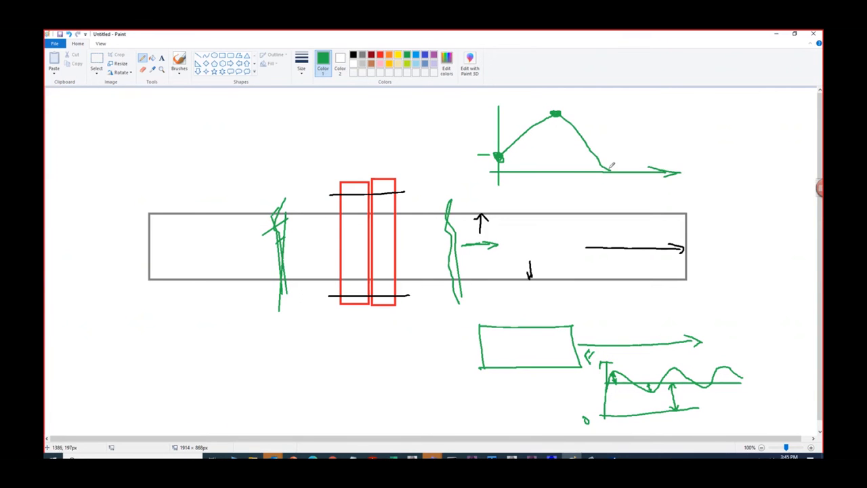
pyautogui.moveTo(609, 170); pyautogui.dragTo(610, 170)
pyautogui.moveTo(550, 113); pyautogui.dragTo(558, 115)
pyautogui.moveTo(485, 150); pyautogui.dragTo(482, 138)
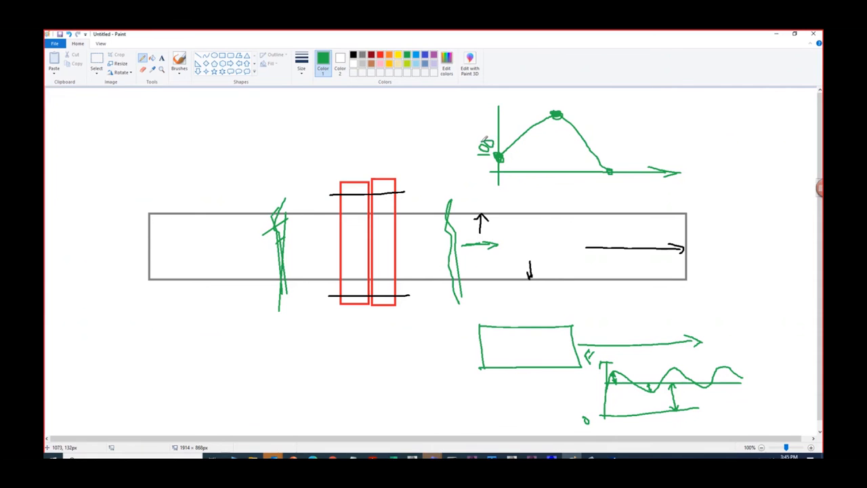
# - Label the upper graph's peak 300 and its end point 0, and draw a horizontal mean line across the curve
pyautogui.moveTo(562, 107)
pyautogui.mouseDown()
pyautogui.moveTo(573, 100)
pyautogui.moveTo(584, 115)
pyautogui.moveTo(577, 110)
pyautogui.moveTo(597, 96)
pyautogui.moveTo(589, 101)
pyautogui.mouseUp()
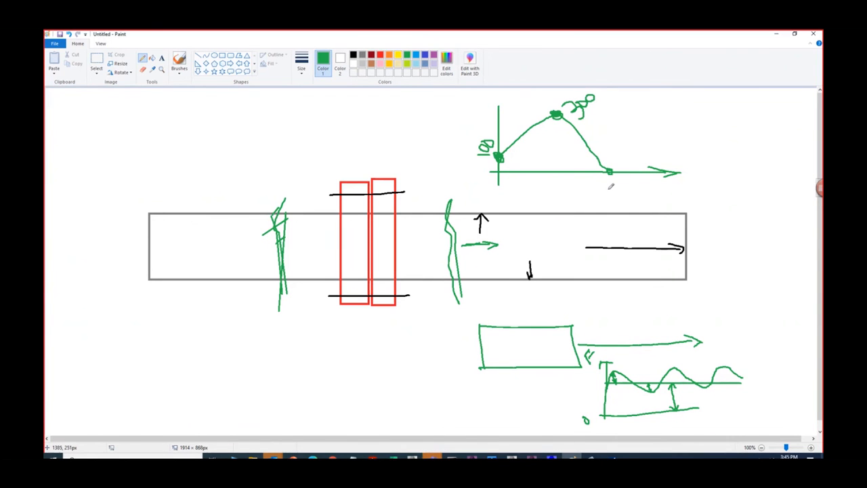
pyautogui.moveTo(611, 178)
pyautogui.mouseDown()
pyautogui.moveTo(628, 177)
pyautogui.moveTo(614, 175)
pyautogui.mouseUp()
pyautogui.moveTo(499, 139); pyautogui.dragTo(608, 132)
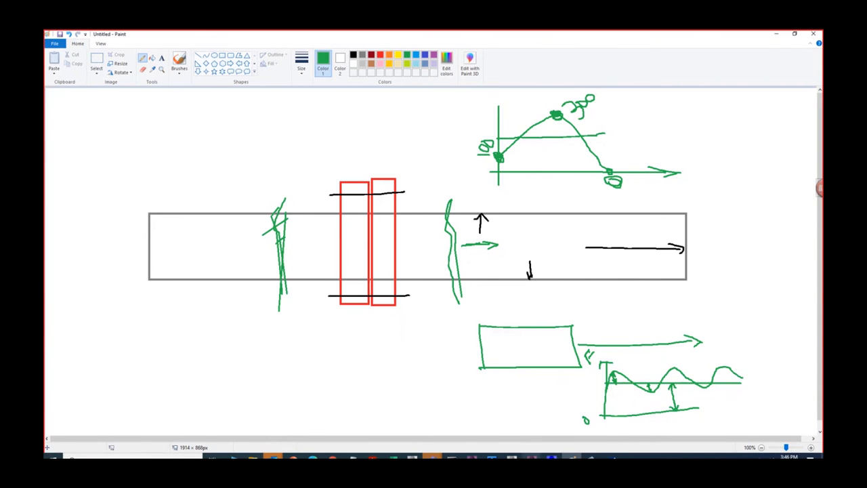
# - Switch to the cube model in Mechanical and review the Pressure 2 load history and the equivalent stress results at the three time steps
pyautogui.moveTo(532, 458)
pyautogui.click(579, 420)
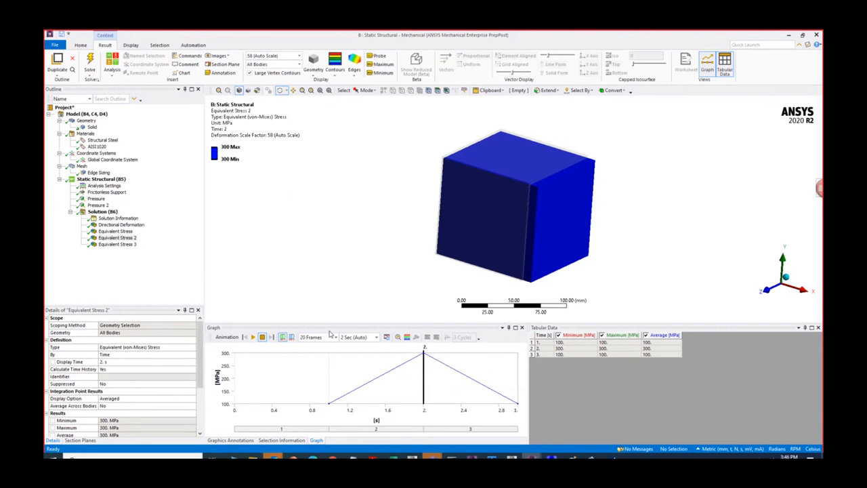
pyautogui.click(97, 204)
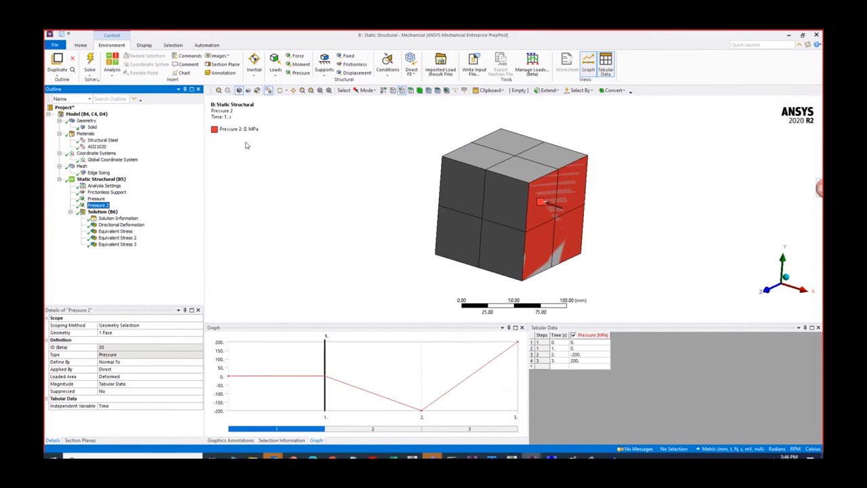
pyautogui.click(122, 237)
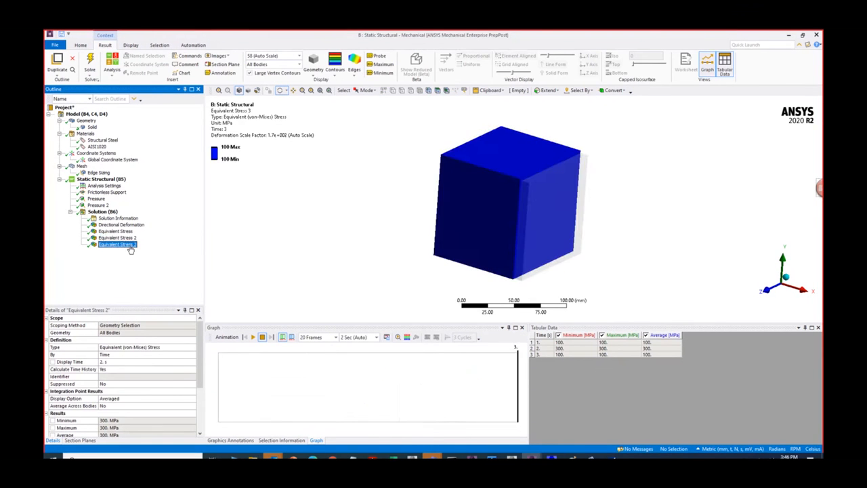
pyautogui.press('Up')
pyautogui.click(130, 243)
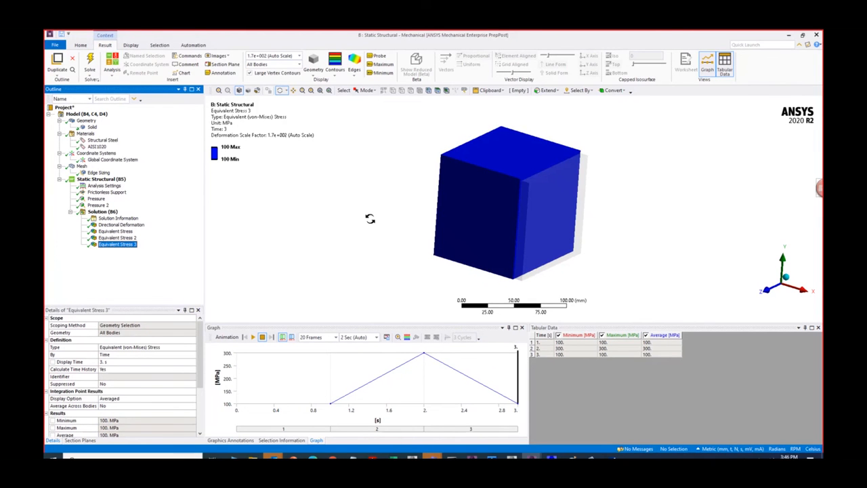
pyautogui.click(147, 232)
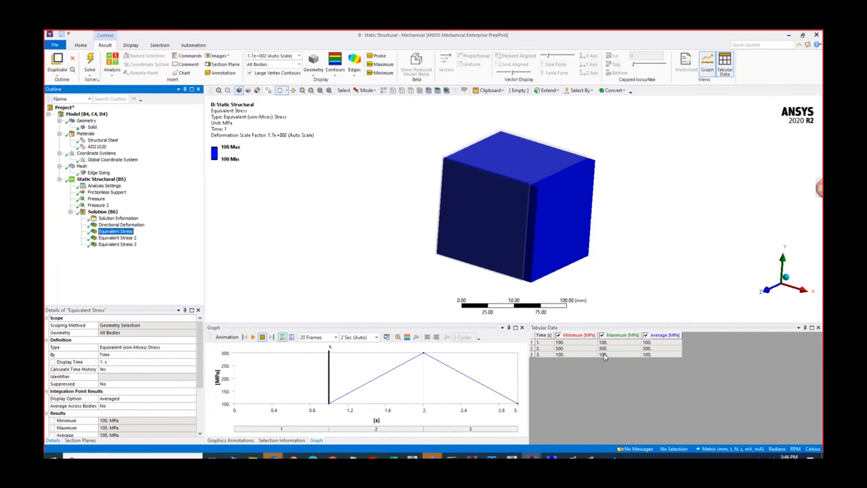
# - Switch to the stress-life project in nCode DesignLife and restore the maximized fatigue results display to its place in the analysis flow
pyautogui.hotkey('alt', 'Tab')
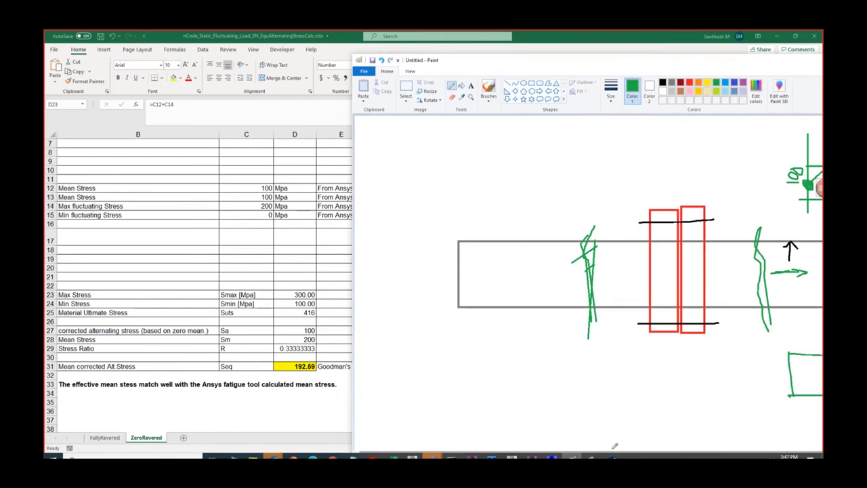
pyautogui.click(613, 456)
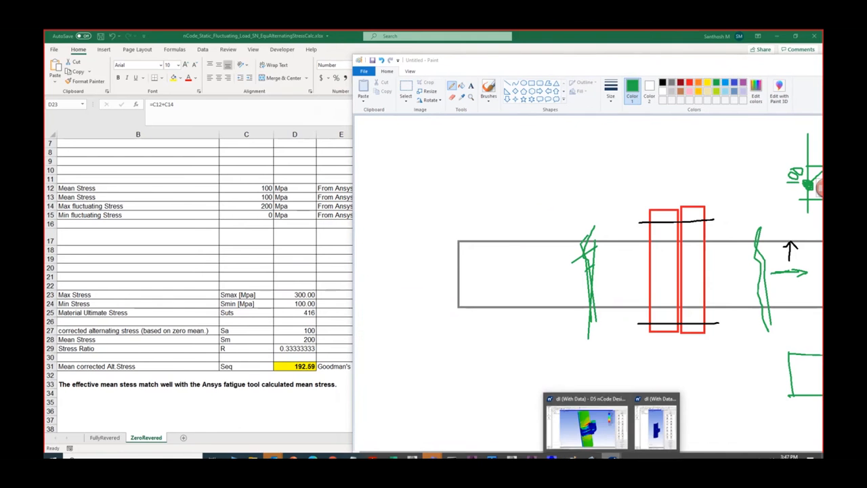
pyautogui.click(605, 430)
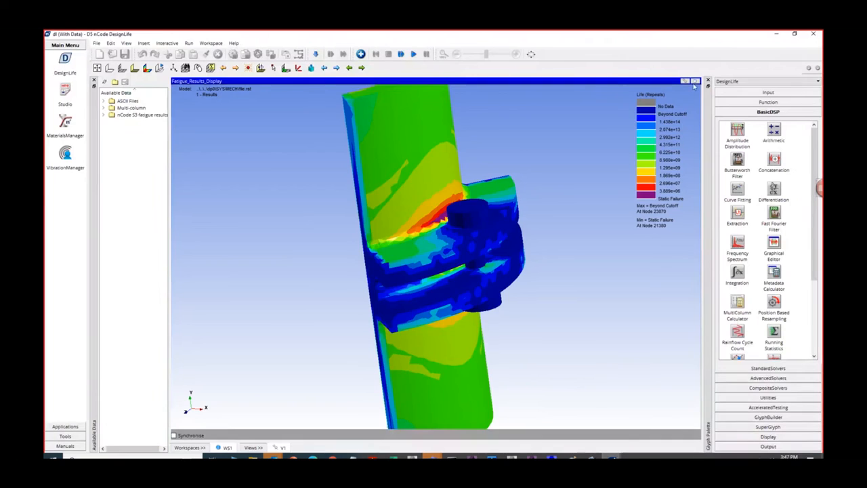
pyautogui.click(696, 81)
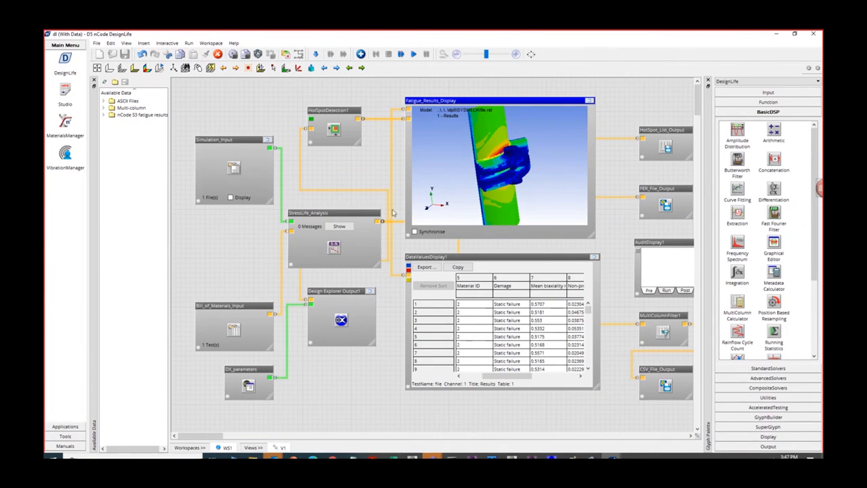
# - Switch to the Excel hand calculation and inspect the Max Stress and Min Stress formulas in D23 and D24 without changing them
pyautogui.click(573, 457)
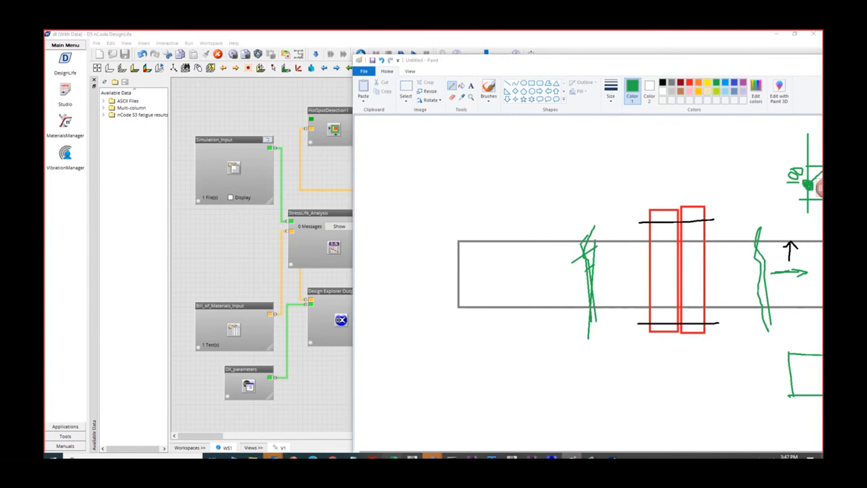
pyautogui.click(394, 456)
pyautogui.scroll(1, 410, 352)
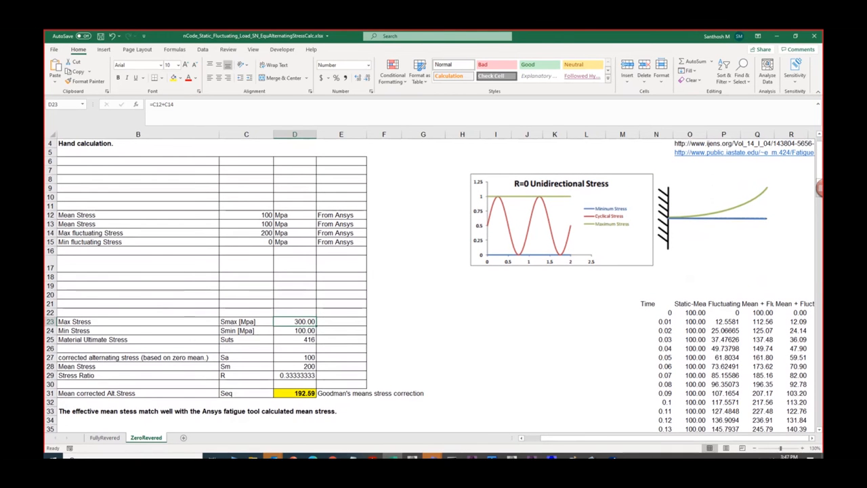
pyautogui.doubleClick(306, 322)
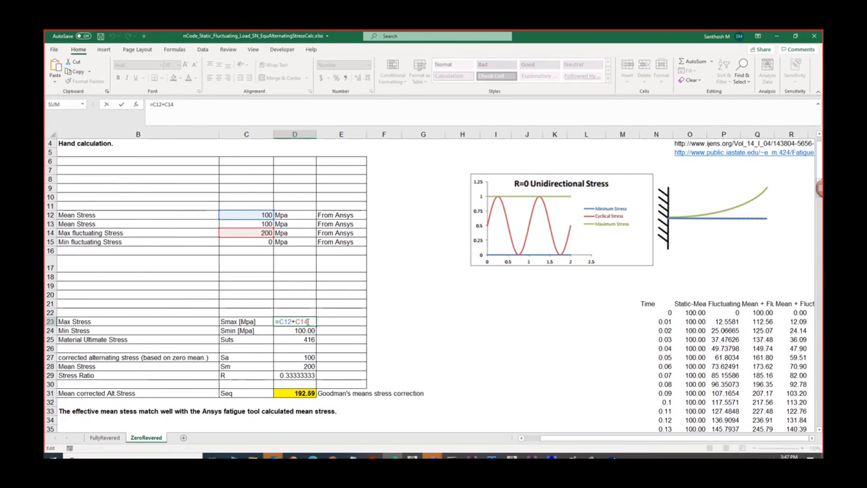
pyautogui.press('Return')
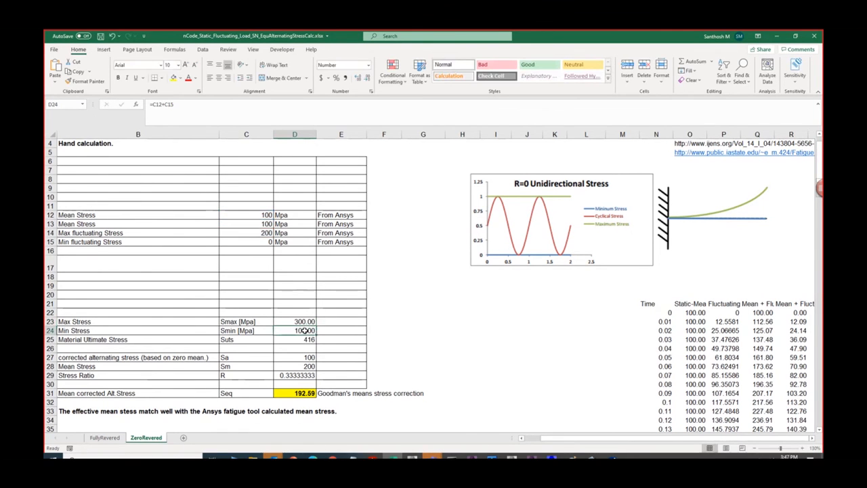
pyautogui.doubleClick(304, 330)
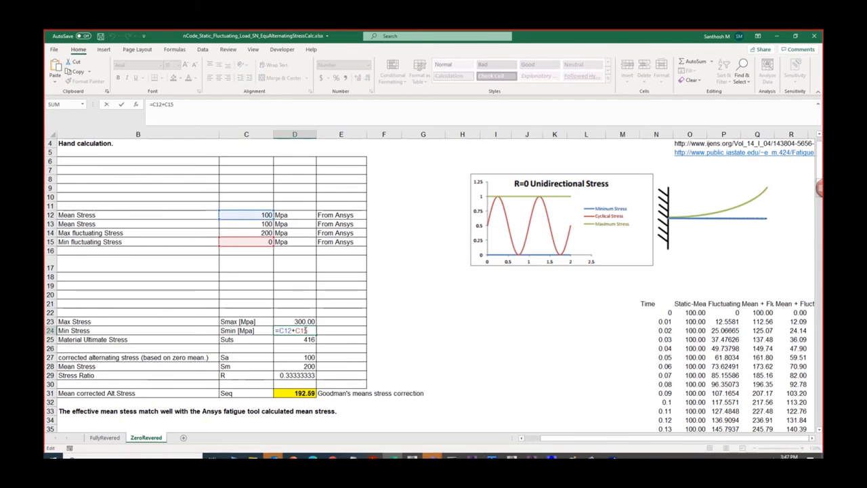
pyautogui.press('Return')
# - In Paint, sketch a new stress graph above the pipe with two arrowed axes and a line joining points labelled 100 and 300
pyautogui.click(572, 456)
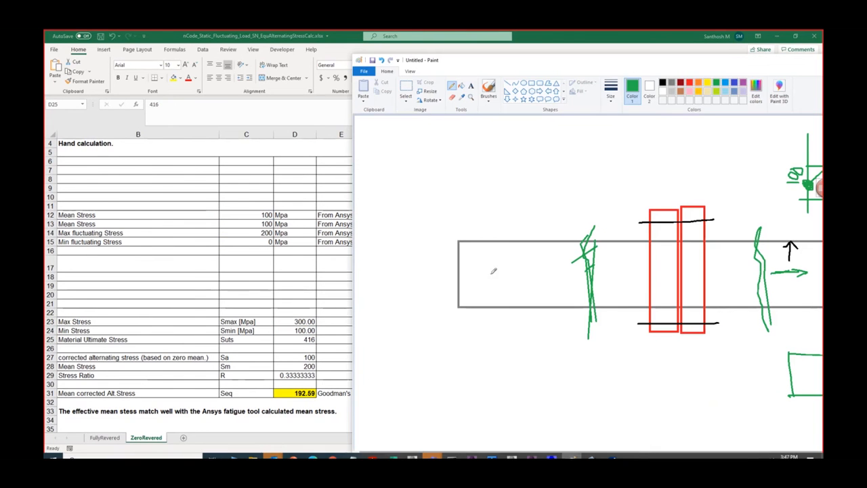
pyautogui.moveTo(394, 135)
pyautogui.mouseDown()
pyautogui.moveTo(397, 237)
pyautogui.moveTo(468, 210)
pyautogui.moveTo(537, 202)
pyautogui.moveTo(526, 218)
pyautogui.mouseUp()
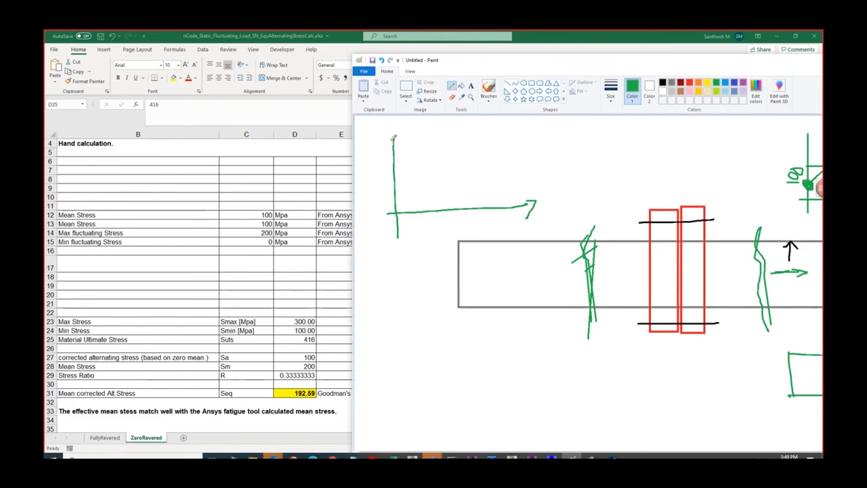
pyautogui.moveTo(389, 141); pyautogui.dragTo(399, 138)
pyautogui.moveTo(394, 197); pyautogui.dragTo(374, 201)
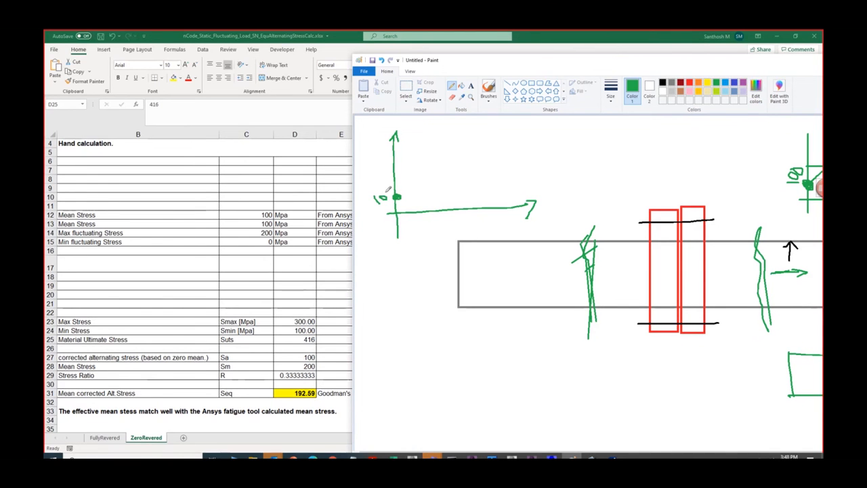
pyautogui.moveTo(465, 146)
pyautogui.mouseDown()
pyautogui.moveTo(482, 146)
pyautogui.moveTo(500, 125)
pyautogui.mouseUp()
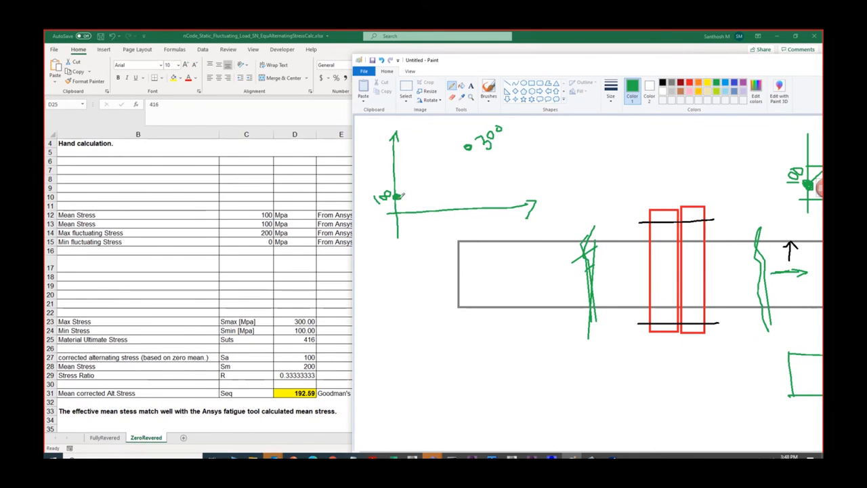
pyautogui.moveTo(397, 196); pyautogui.dragTo(467, 146)
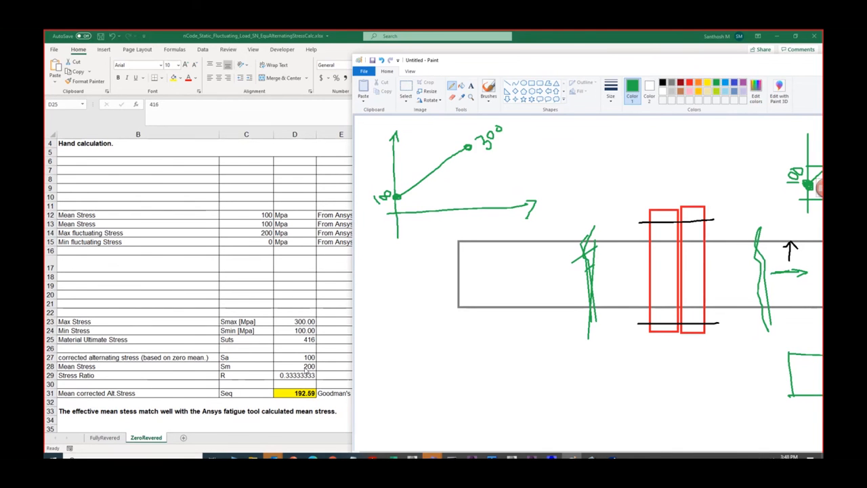
# - Label the line's ends Smin and Smax, and write the mean as (Smin+Smax)/2 = (100+300)/2 = 200 beside the graph
pyautogui.moveTo(521, 157)
pyautogui.mouseDown()
pyautogui.moveTo(526, 164)
pyautogui.moveTo(532, 155)
pyautogui.mouseUp()
pyautogui.moveTo(431, 190)
pyautogui.mouseDown()
pyautogui.moveTo(424, 199)
pyautogui.moveTo(459, 182)
pyautogui.mouseUp()
pyautogui.moveTo(499, 138)
pyautogui.mouseDown()
pyautogui.moveTo(507, 151)
pyautogui.moveTo(523, 129)
pyautogui.moveTo(550, 144)
pyautogui.moveTo(565, 130)
pyautogui.moveTo(583, 135)
pyautogui.moveTo(595, 117)
pyautogui.moveTo(604, 127)
pyautogui.moveTo(618, 123)
pyautogui.mouseUp()
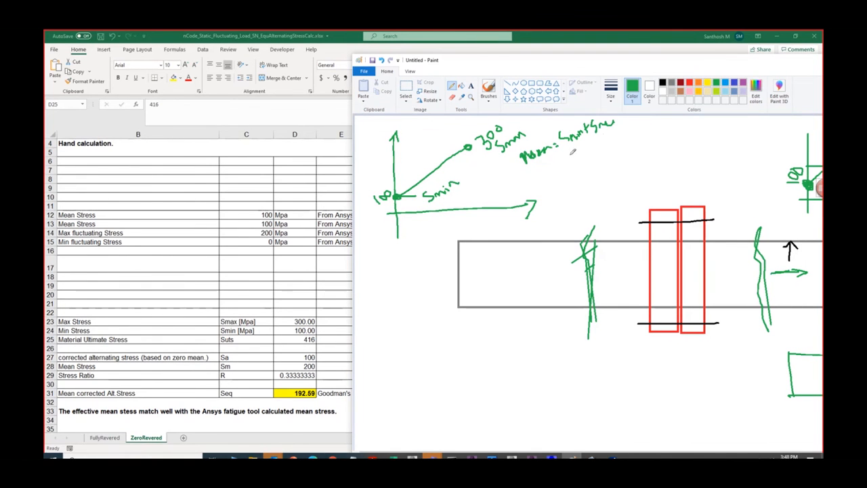
pyautogui.moveTo(572, 153)
pyautogui.mouseDown()
pyautogui.moveTo(598, 150)
pyautogui.moveTo(600, 176)
pyautogui.moveTo(626, 150)
pyautogui.moveTo(642, 164)
pyautogui.moveTo(691, 128)
pyautogui.mouseUp()
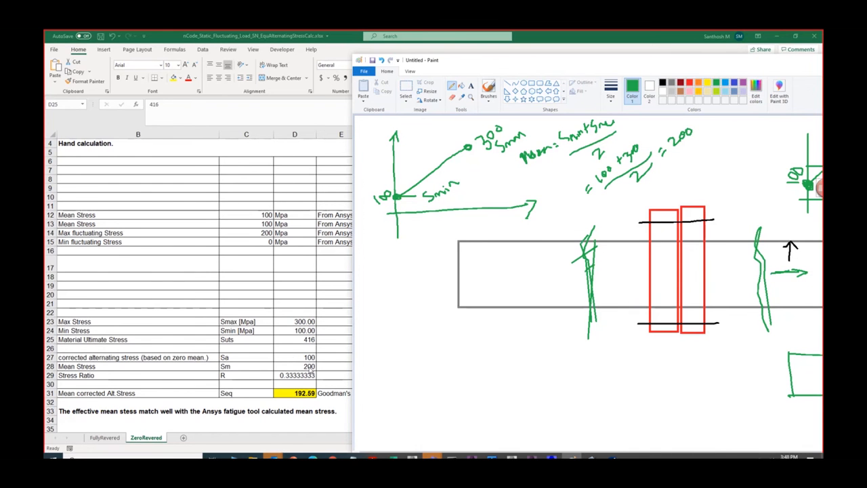
# - Open the Mean Stress formula in cell D28 of the spreadsheet for inspection and return to the Paint sketch
pyautogui.doubleClick(309, 367)
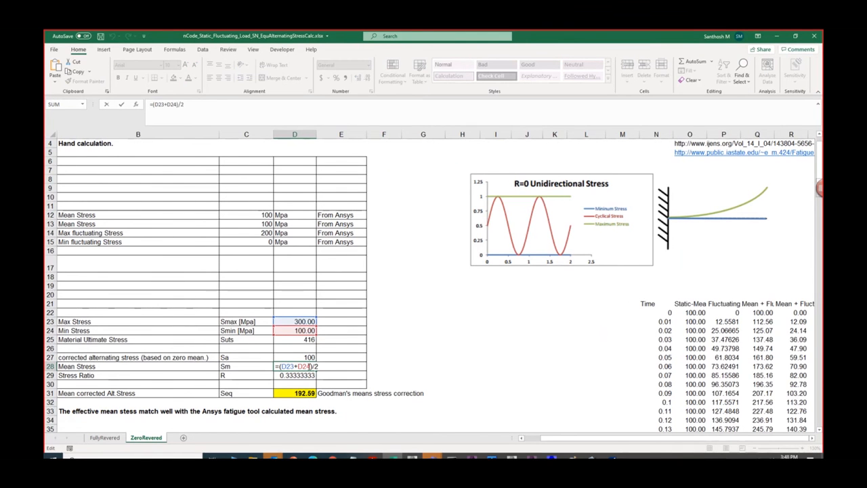
pyautogui.moveTo(572, 458)
pyautogui.click(577, 429)
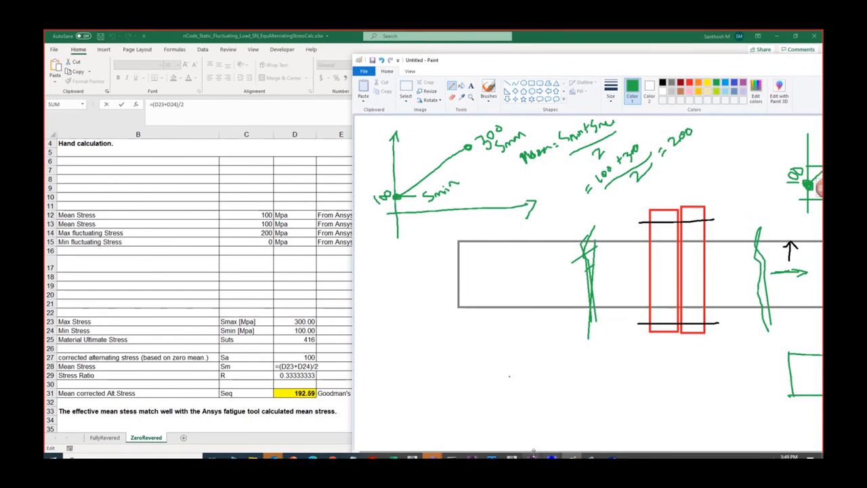
# - Return to the cube model in Mechanical and compare Equivalent Stress, Equivalent Stress 2 and Equivalent Stress 3
pyautogui.moveTo(532, 457)
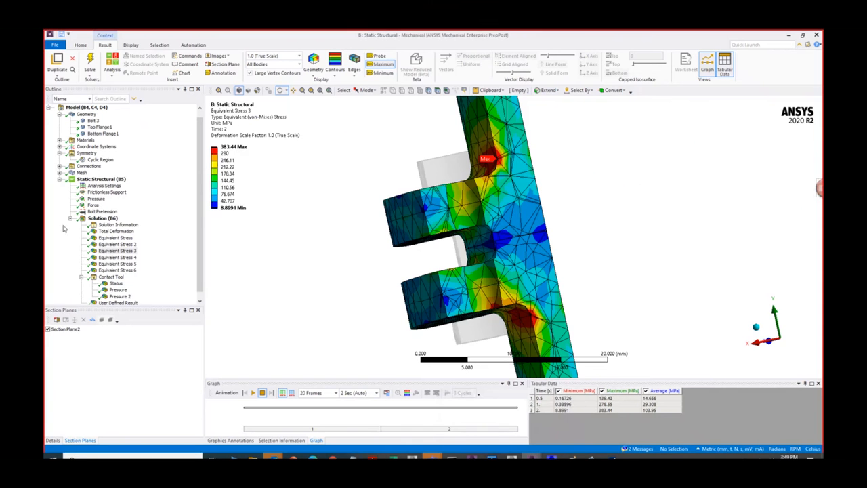
pyautogui.click(487, 423)
pyautogui.moveTo(532, 458)
pyautogui.click(567, 427)
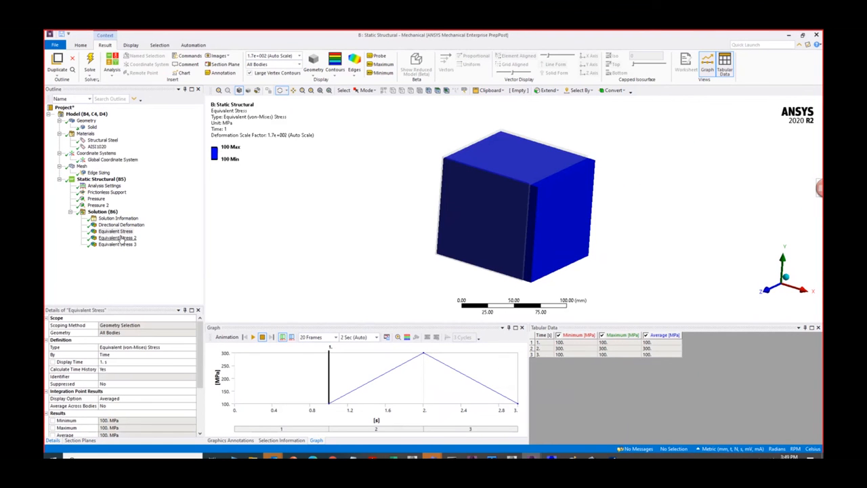
pyautogui.click(122, 238)
pyautogui.click(125, 244)
pyautogui.click(126, 231)
pyautogui.click(128, 238)
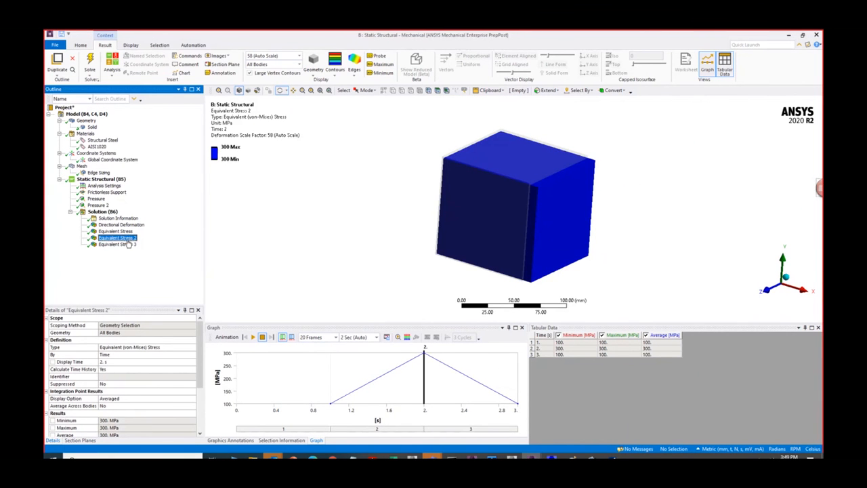
pyautogui.click(126, 244)
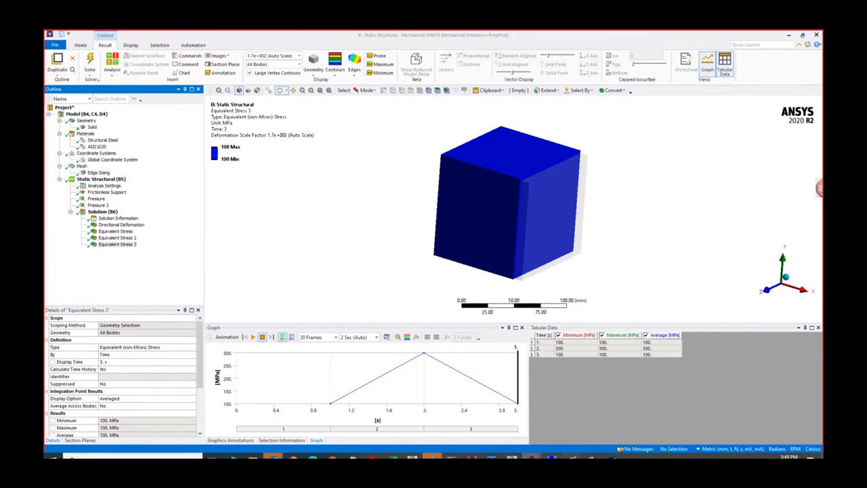
# - In nCode DesignLife, open the StressLife_Analysis load mapping without running the flow and select the first assigned time step
pyautogui.click(571, 455)
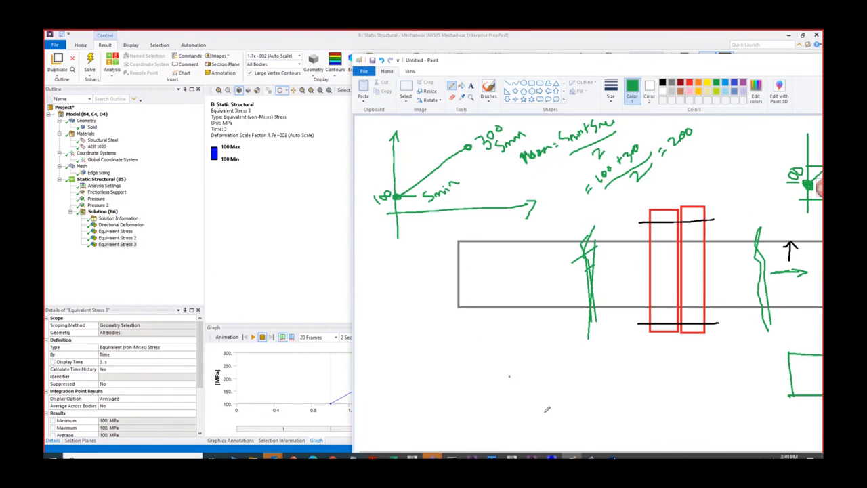
pyautogui.click(613, 457)
pyautogui.click(584, 421)
pyautogui.rightClick(341, 216)
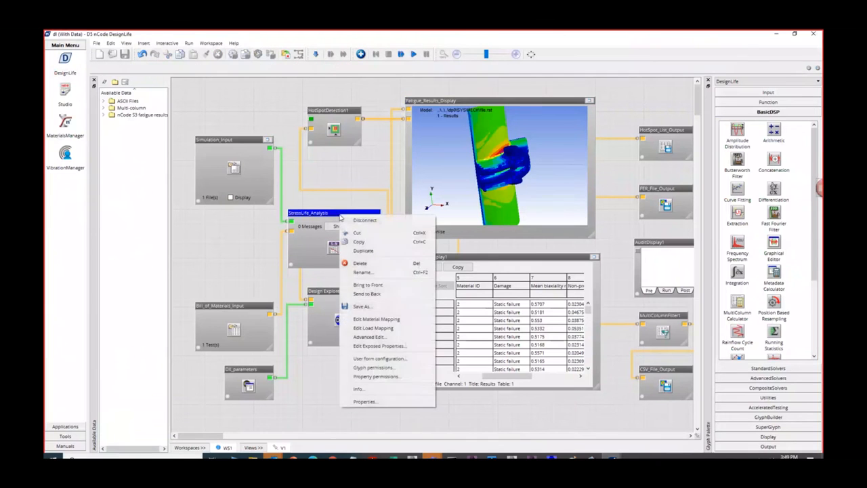
pyautogui.click(380, 328)
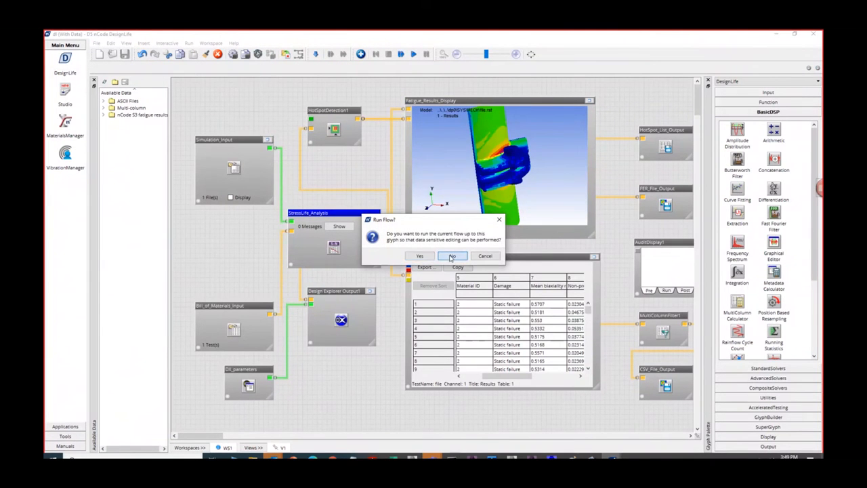
pyautogui.click(452, 256)
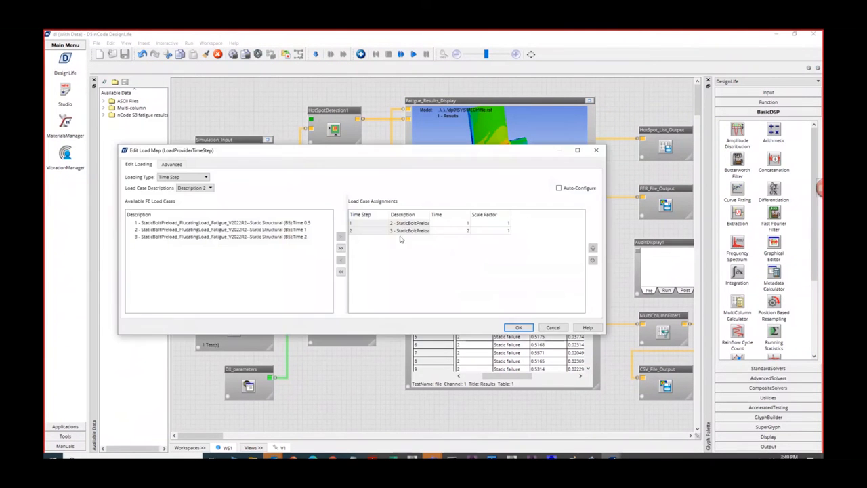
pyautogui.click(466, 223)
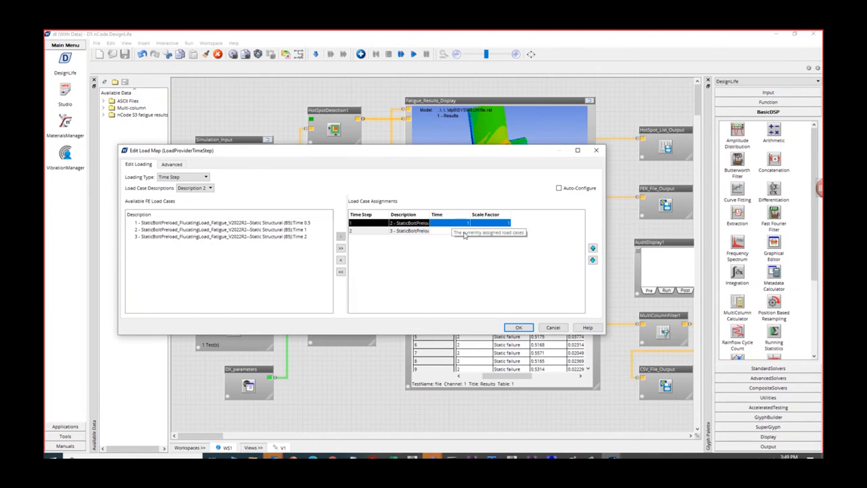
# - Select the second assigned time step in the load map, and enlarge Fatigue_Results_Display to compare life with the flange's equivalent stress in Mechanical
pyautogui.click(437, 231)
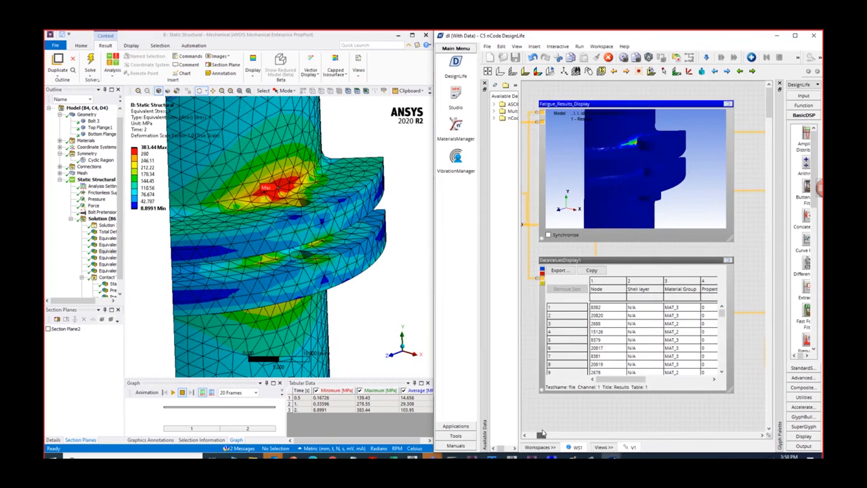
pyautogui.click(741, 103)
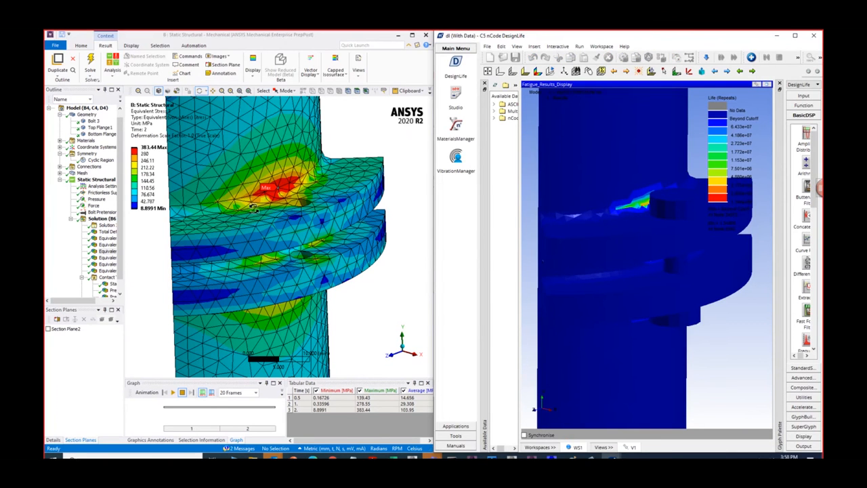
pyautogui.click(290, 255)
pyautogui.moveTo(290, 255); pyautogui.dragTo(289, 260, button='middle')
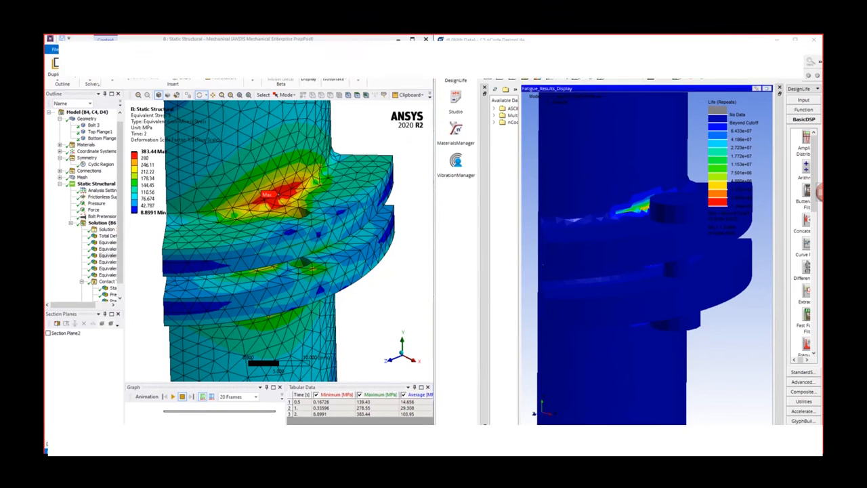
# - Switch to the browser, open a blank tab, and return to the Structures page's Curriculum by Course Index
pyautogui.scroll(2, 349, 194)
pyautogui.scroll(-1, 349, 193)
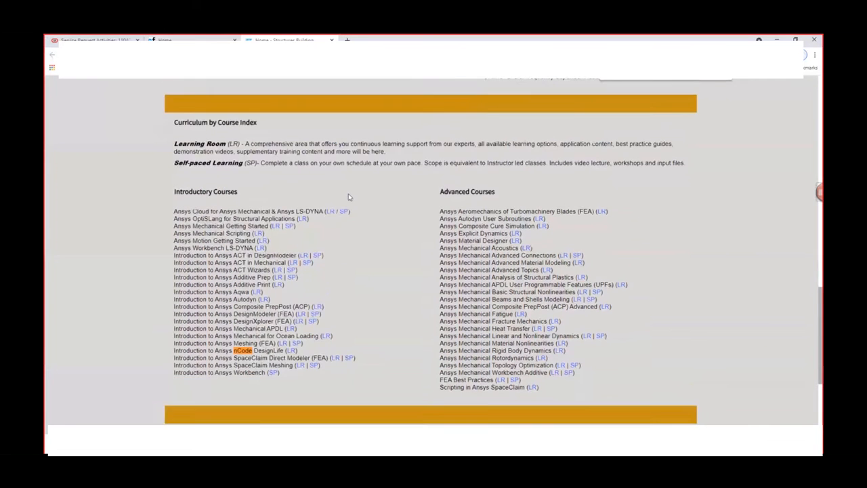
pyautogui.click(347, 40)
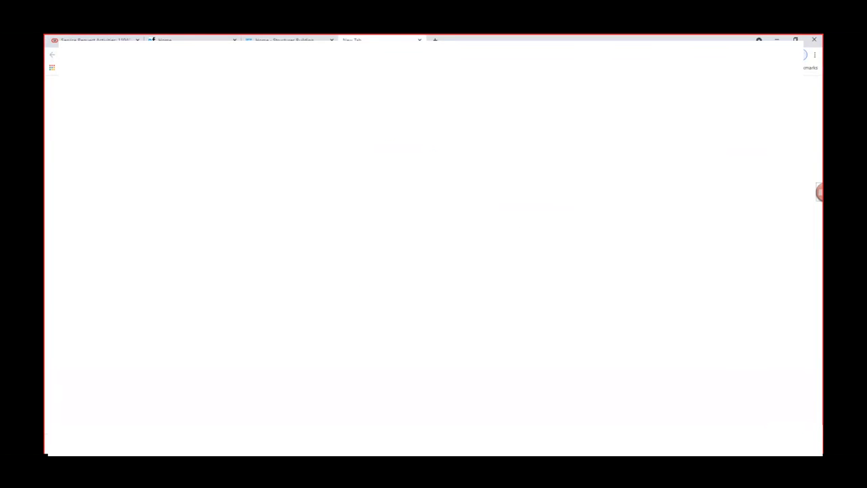
pyautogui.click(284, 40)
pyautogui.scroll(2, 307, 209)
pyautogui.scroll(-2, 307, 209)
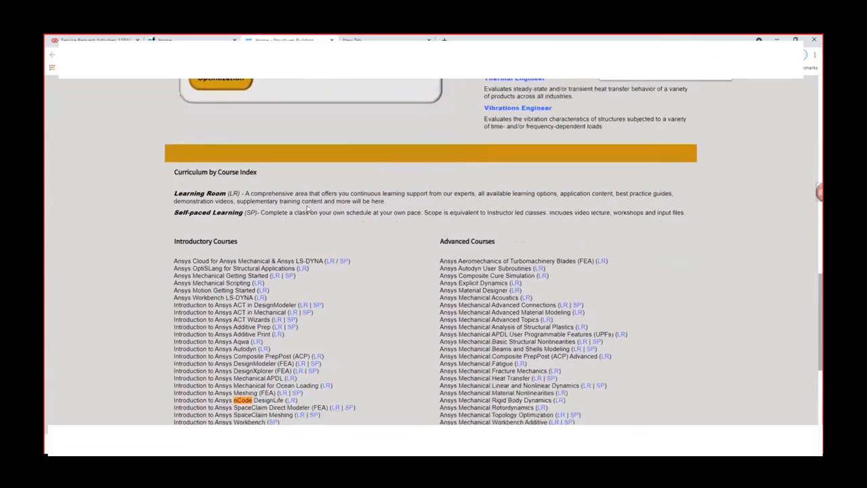
# - Point out the "Introduction to Ansys nCode DesignLife (LR)" entry under Introductory Courses by highlighting its text, and clear the highlight
pyautogui.moveTo(169, 297); pyautogui.dragTo(308, 301)
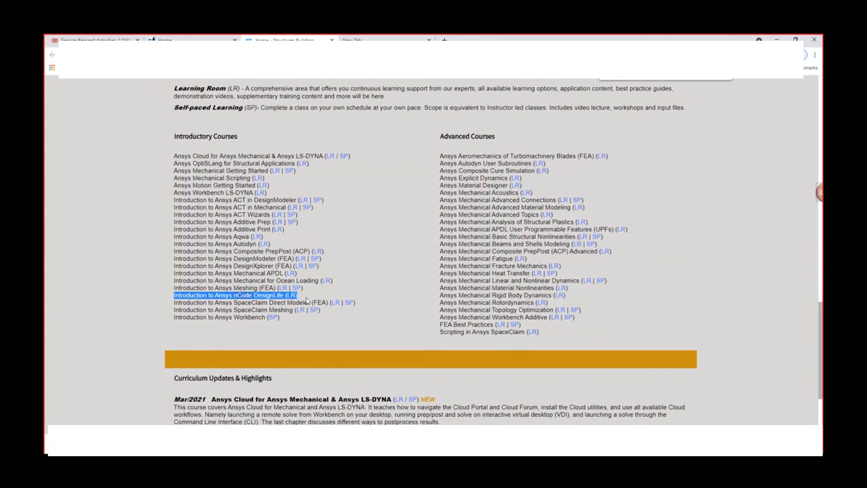
pyautogui.click(311, 342)
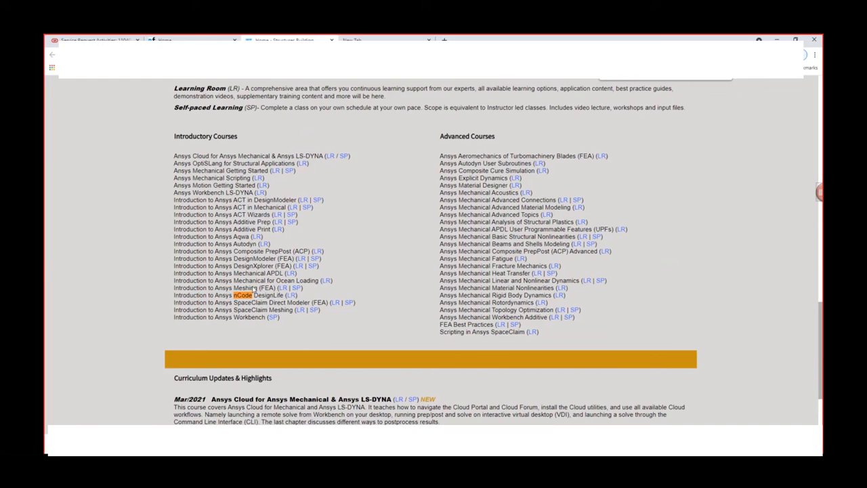
pyautogui.moveTo(176, 299); pyautogui.dragTo(317, 299)
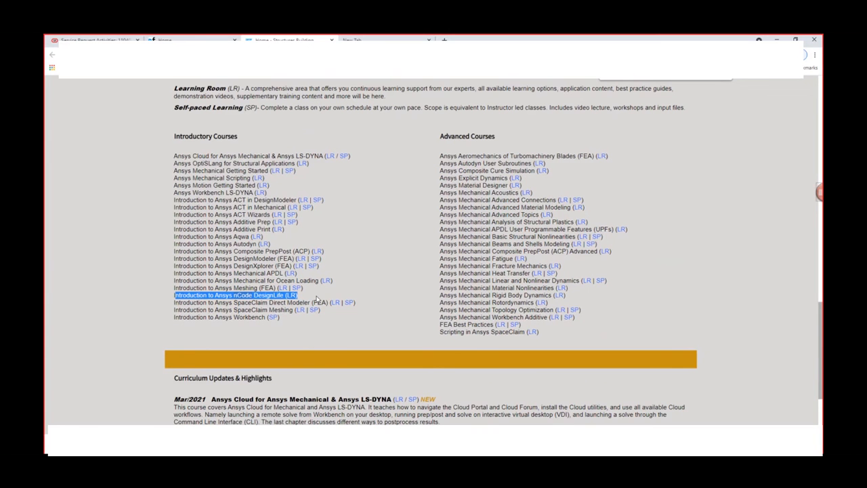
pyautogui.click(373, 330)
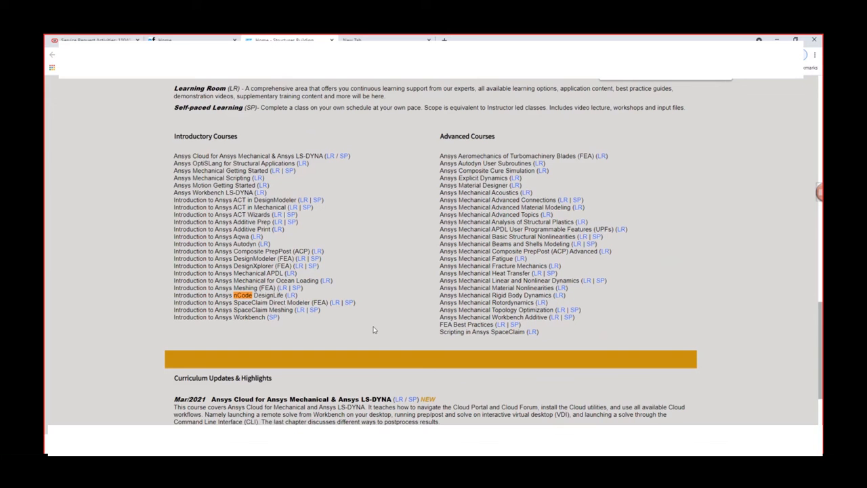